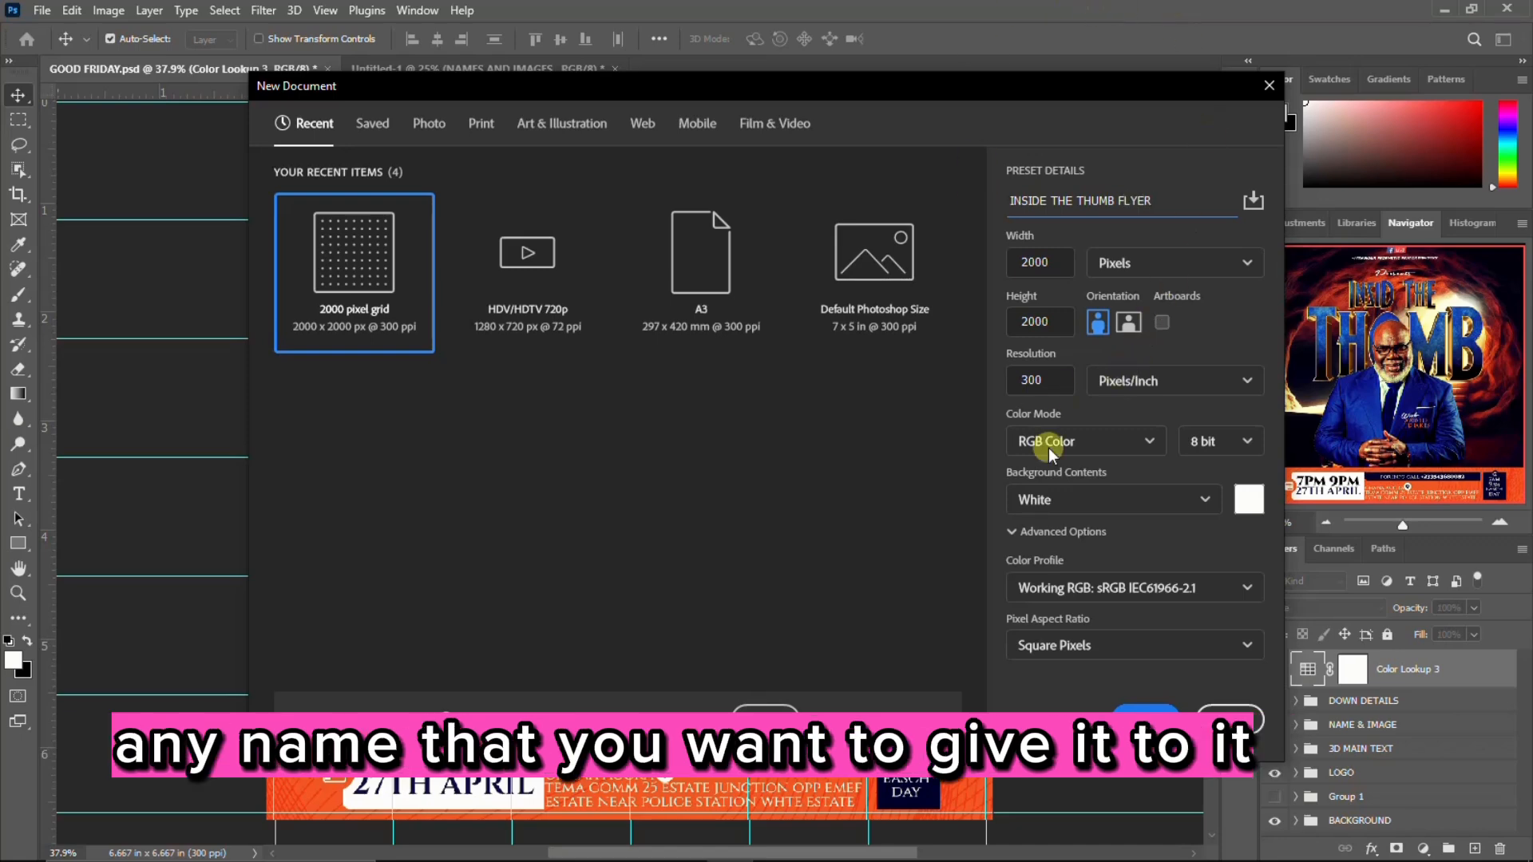
# Step: Create the 2000 × 2000 px, 300 ppi RGB document "INSIDE THE THUMB FLYER" and unlock its white background layer
pyautogui.click(1146, 715)
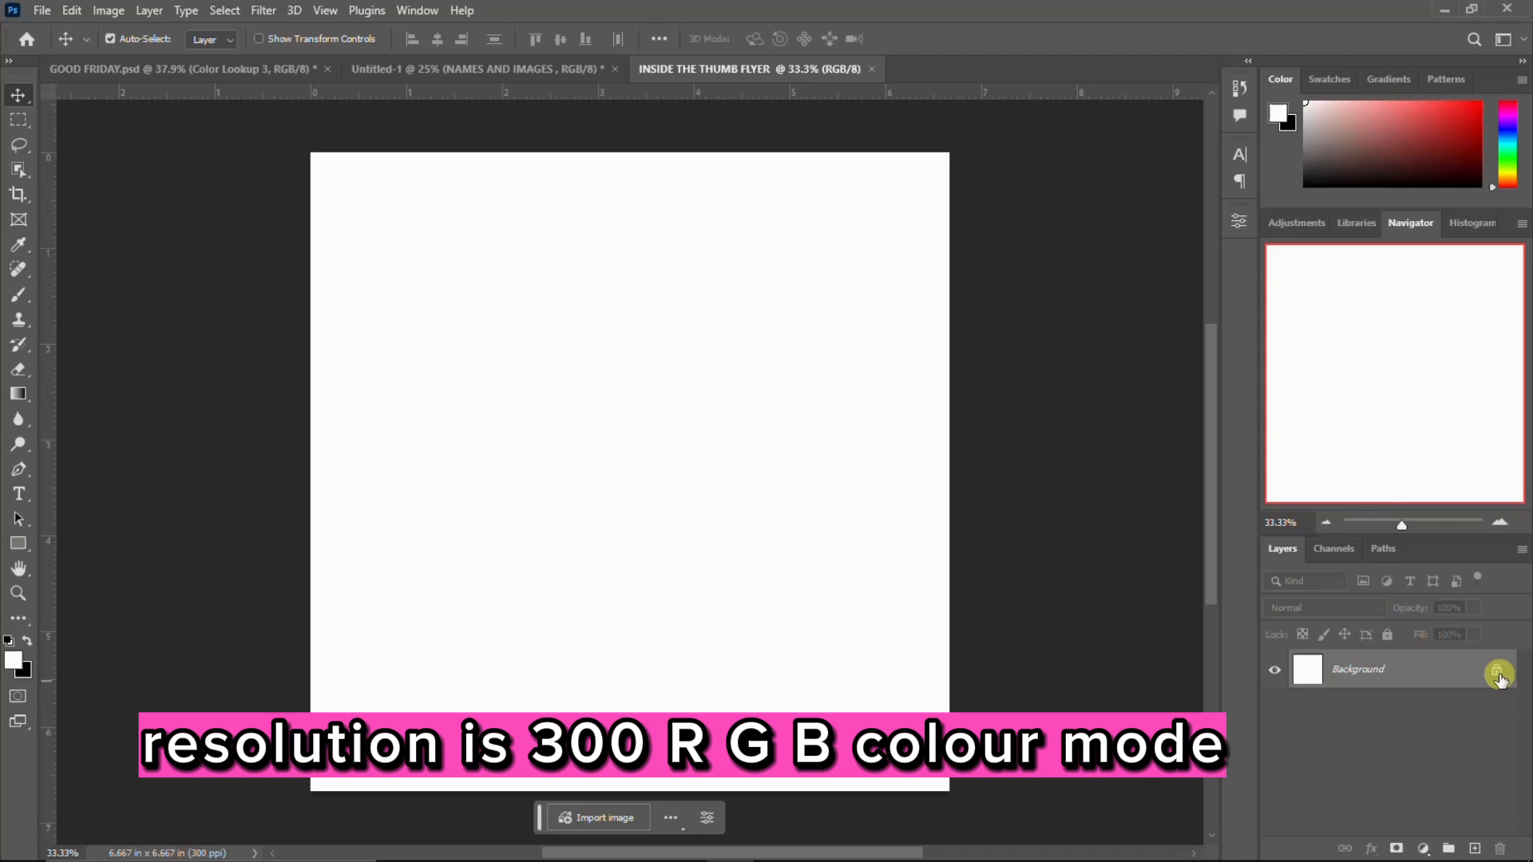
pyautogui.click(1497, 673)
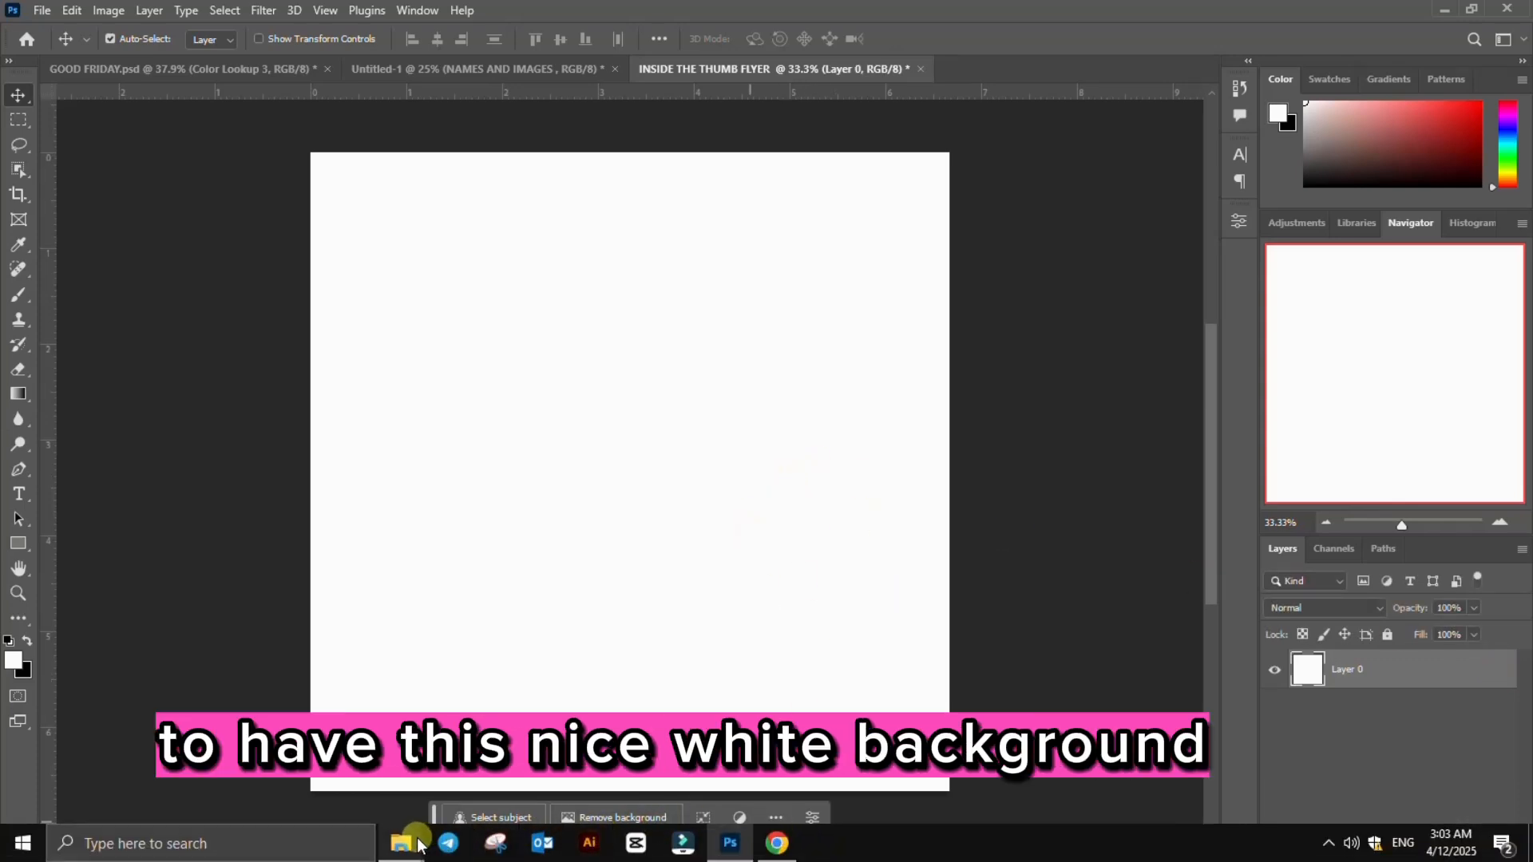
# Step: Place the cave image 626b877a from the EASTER FLYER PSD THUMB folder on the canvas and commit it at its fitted size
pyautogui.moveTo(417, 844)
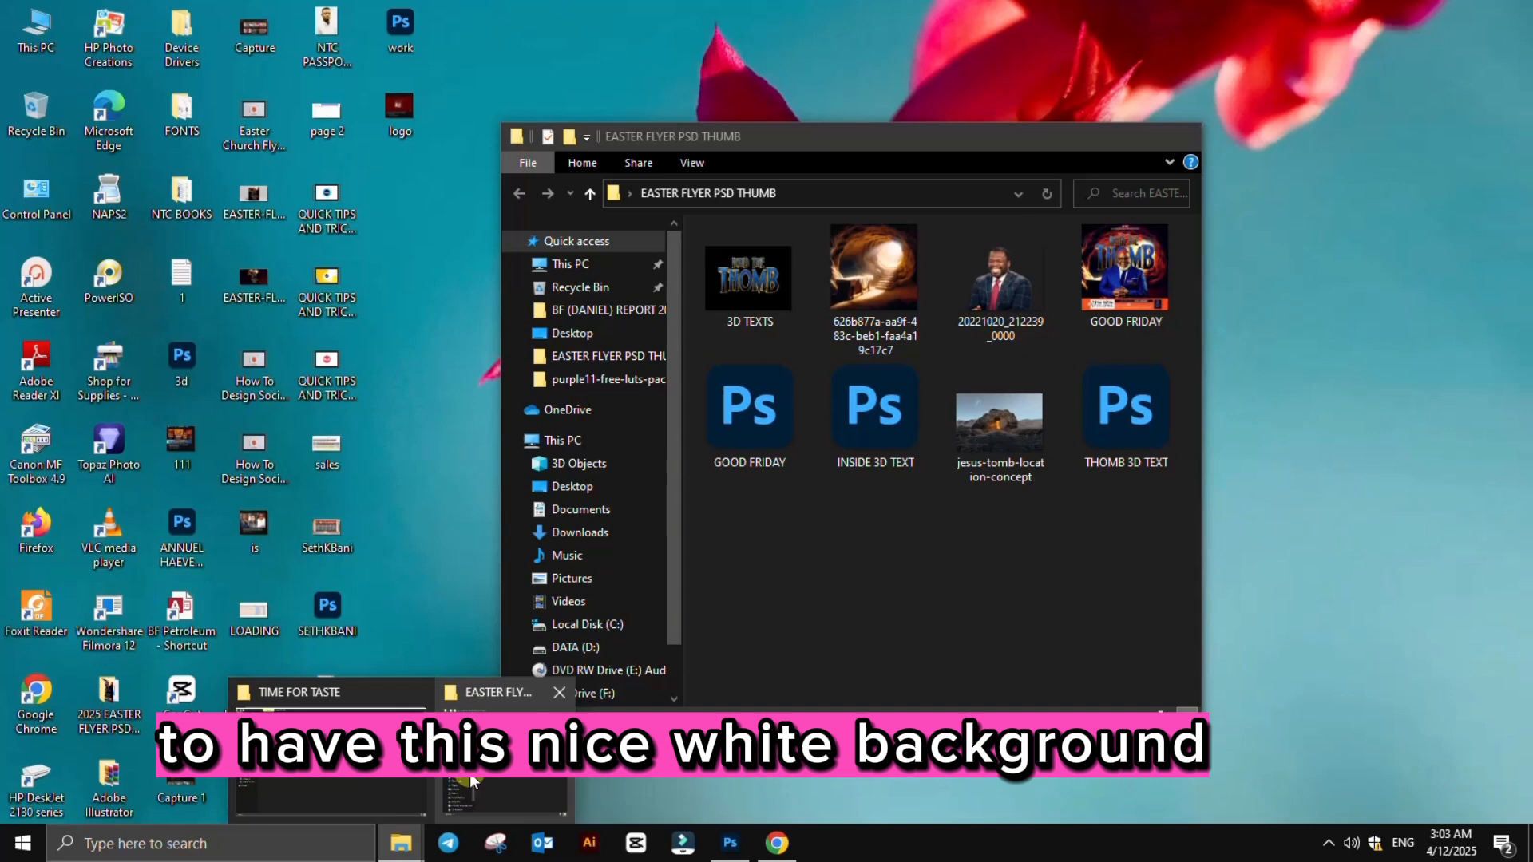
pyautogui.click(469, 773)
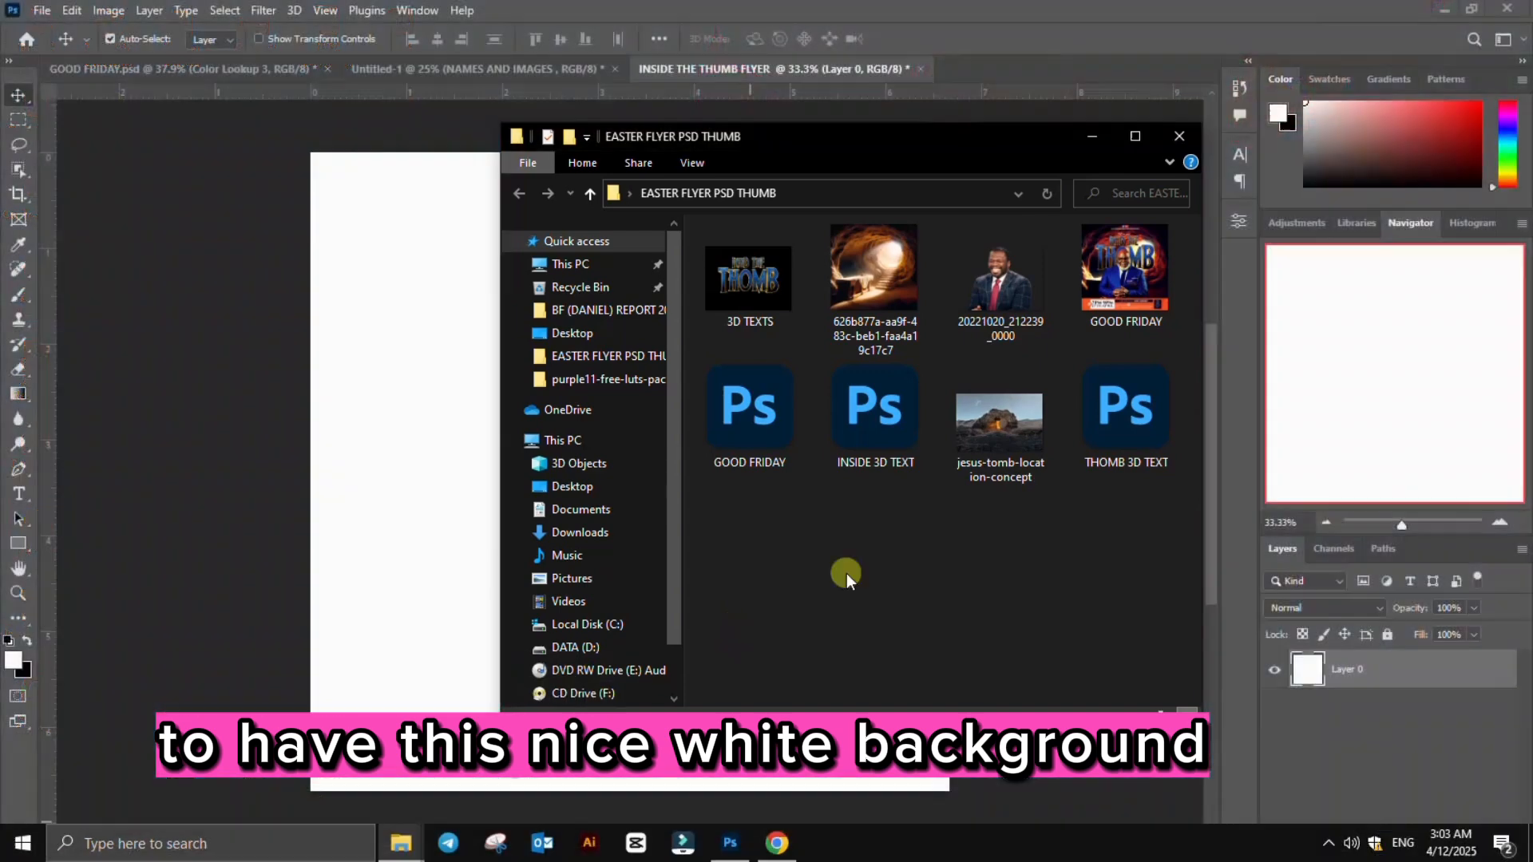
pyautogui.click(881, 288)
pyautogui.moveTo(883, 262); pyautogui.dragTo(449, 451)
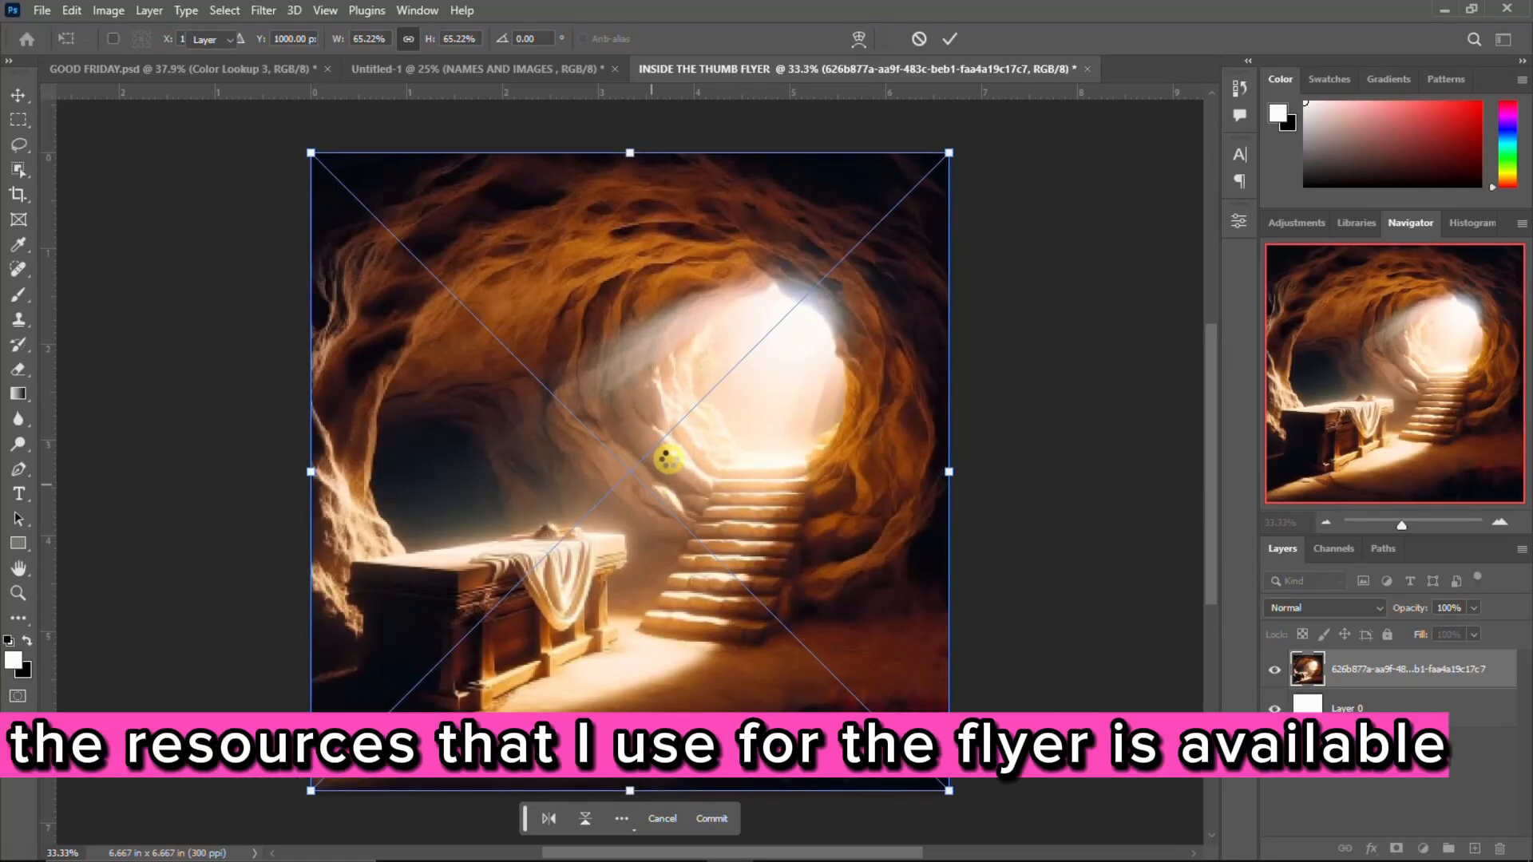
pyautogui.press('Return')
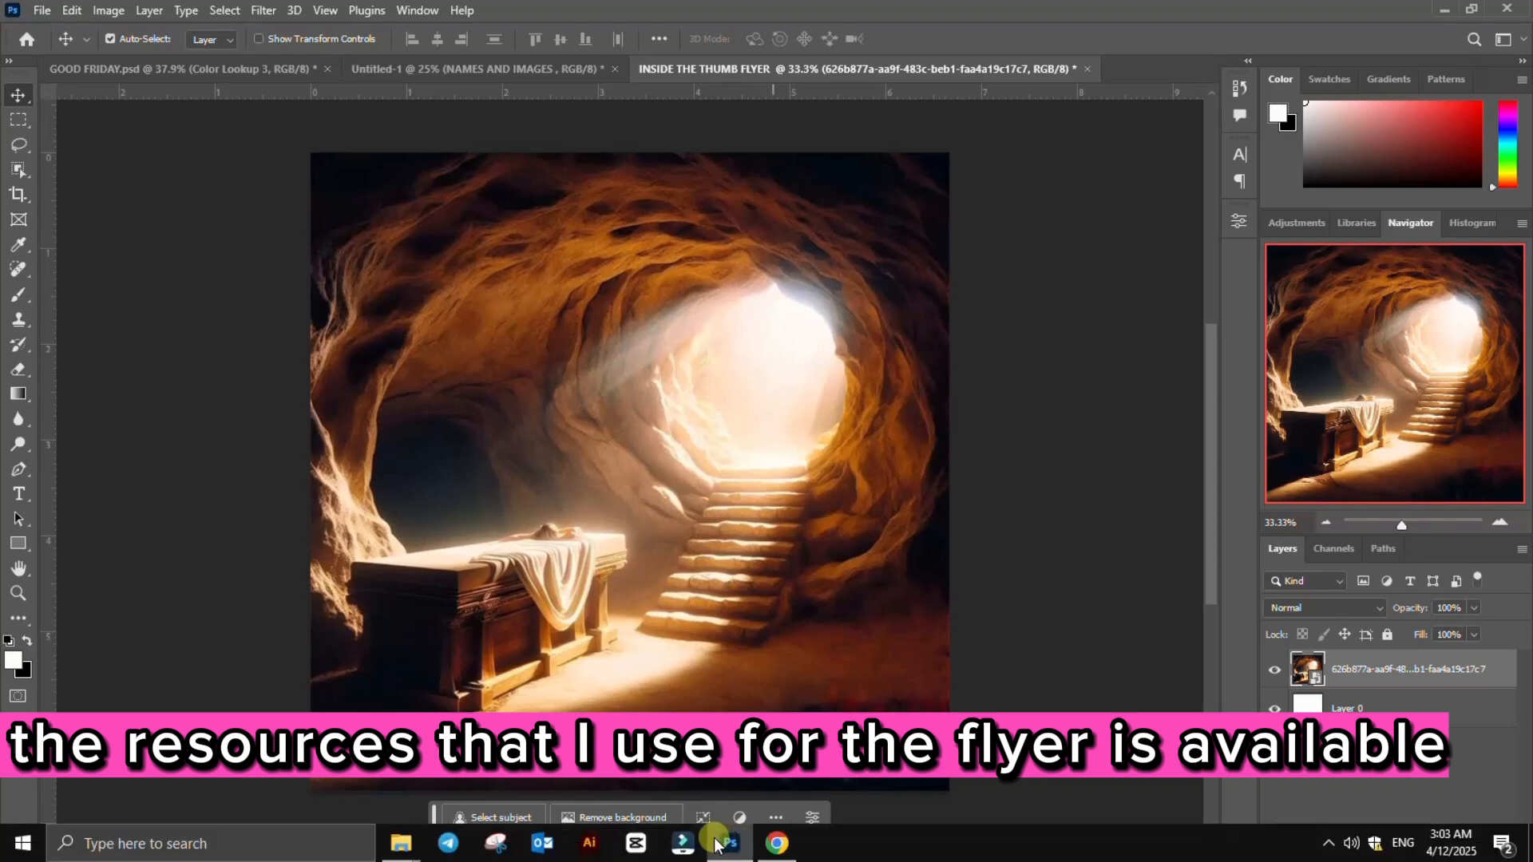
# Step: Place the jesus-tomb-location-concept image, scale it to about 18.49%, and move it down over the canvas's lower part
pyautogui.moveTo(401, 843)
pyautogui.click(506, 774)
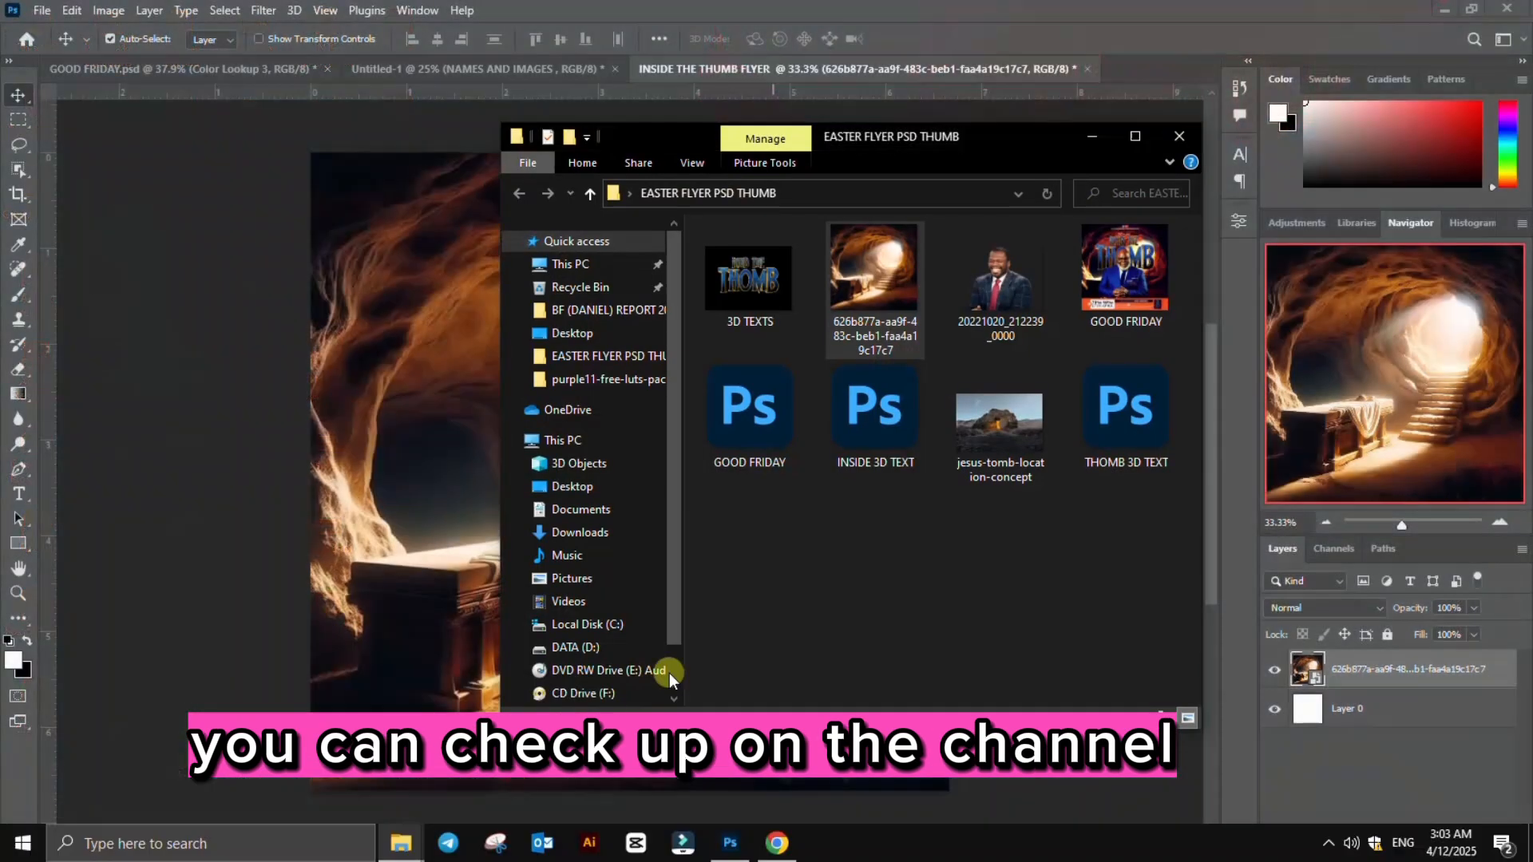
pyautogui.click(891, 567)
pyautogui.moveTo(999, 425); pyautogui.dragTo(732, 582)
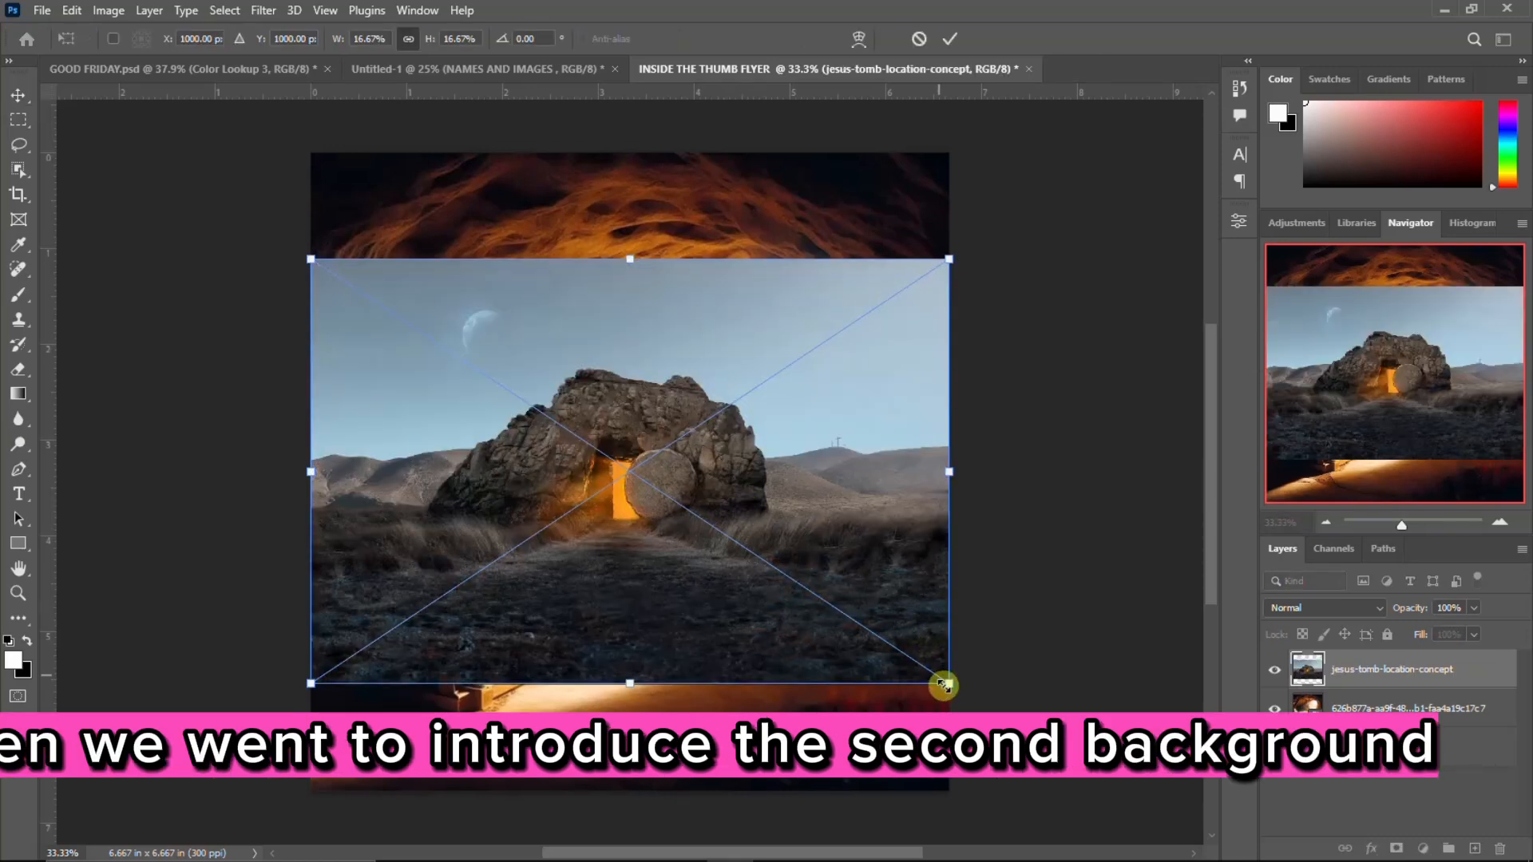
pyautogui.moveTo(950, 688); pyautogui.dragTo(984, 707)
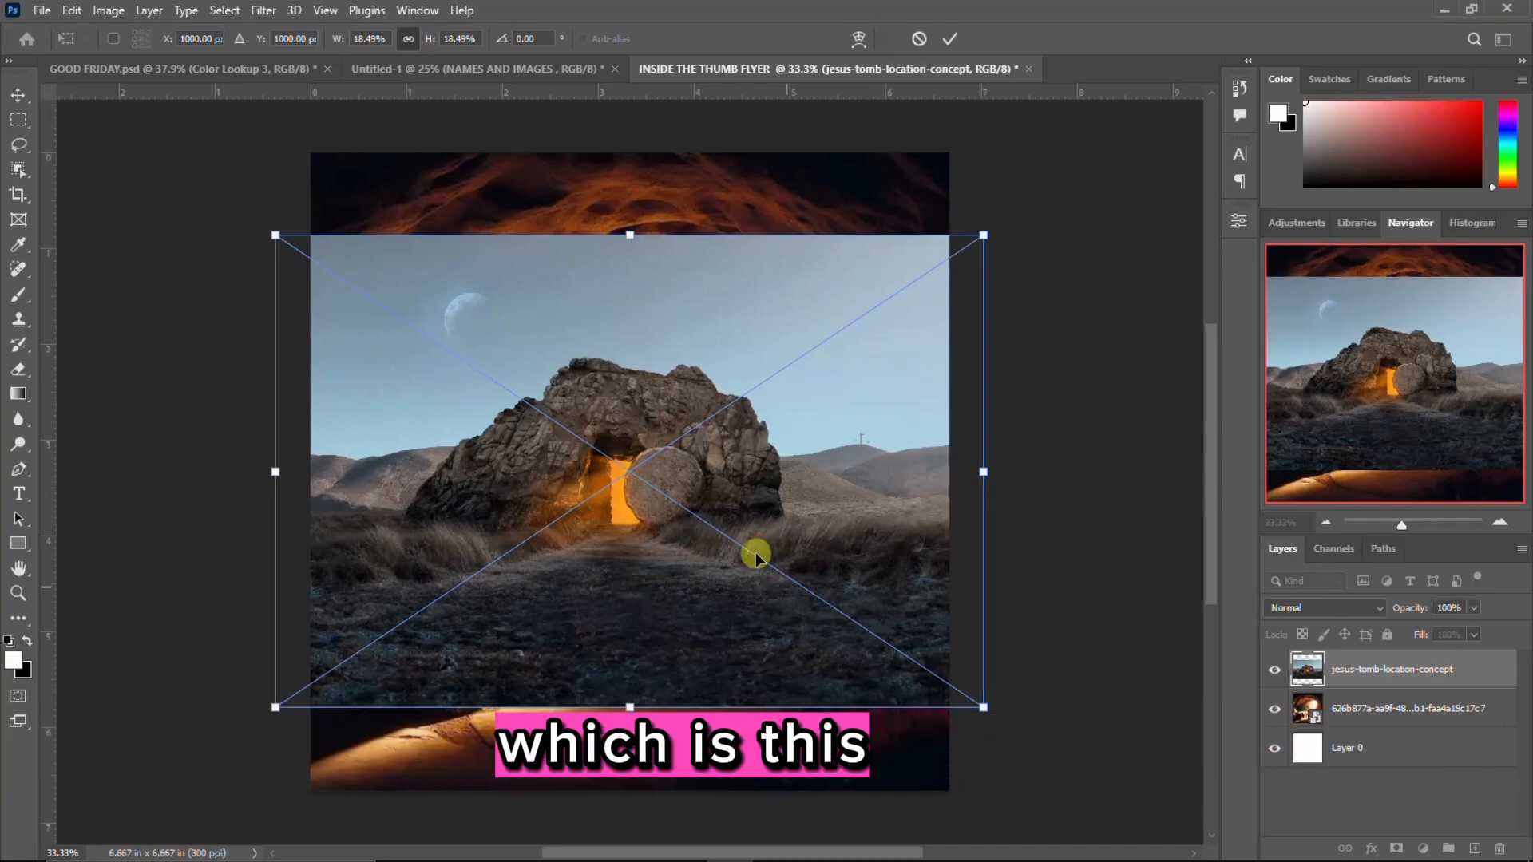
pyautogui.moveTo(756, 616); pyautogui.dragTo(758, 630)
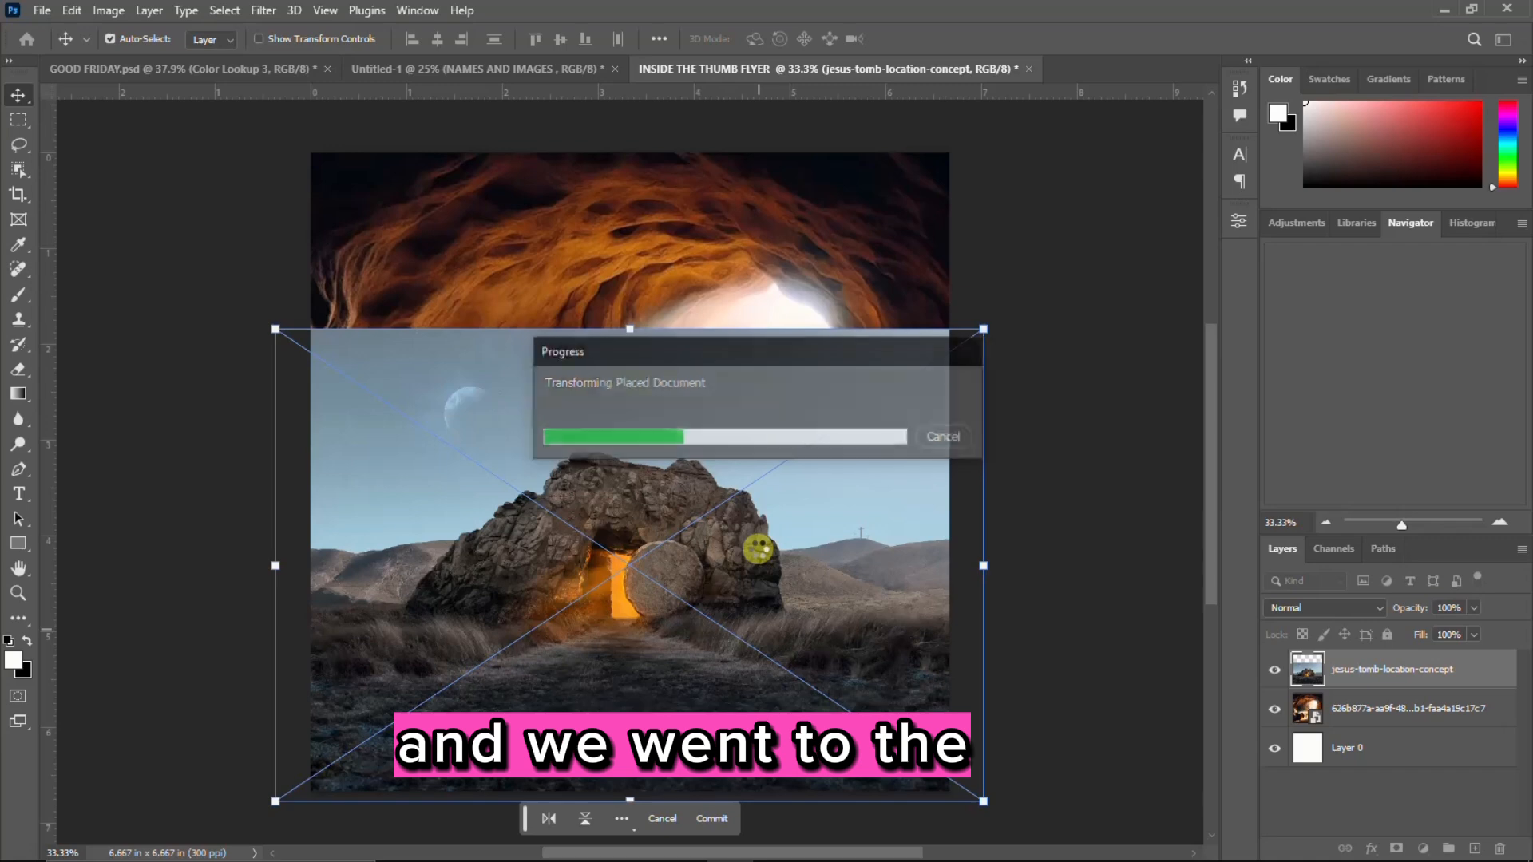
# Step: Set the tomb image layer's blend mode to Soft Light and add a layer mask to it
pyautogui.click(1349, 613)
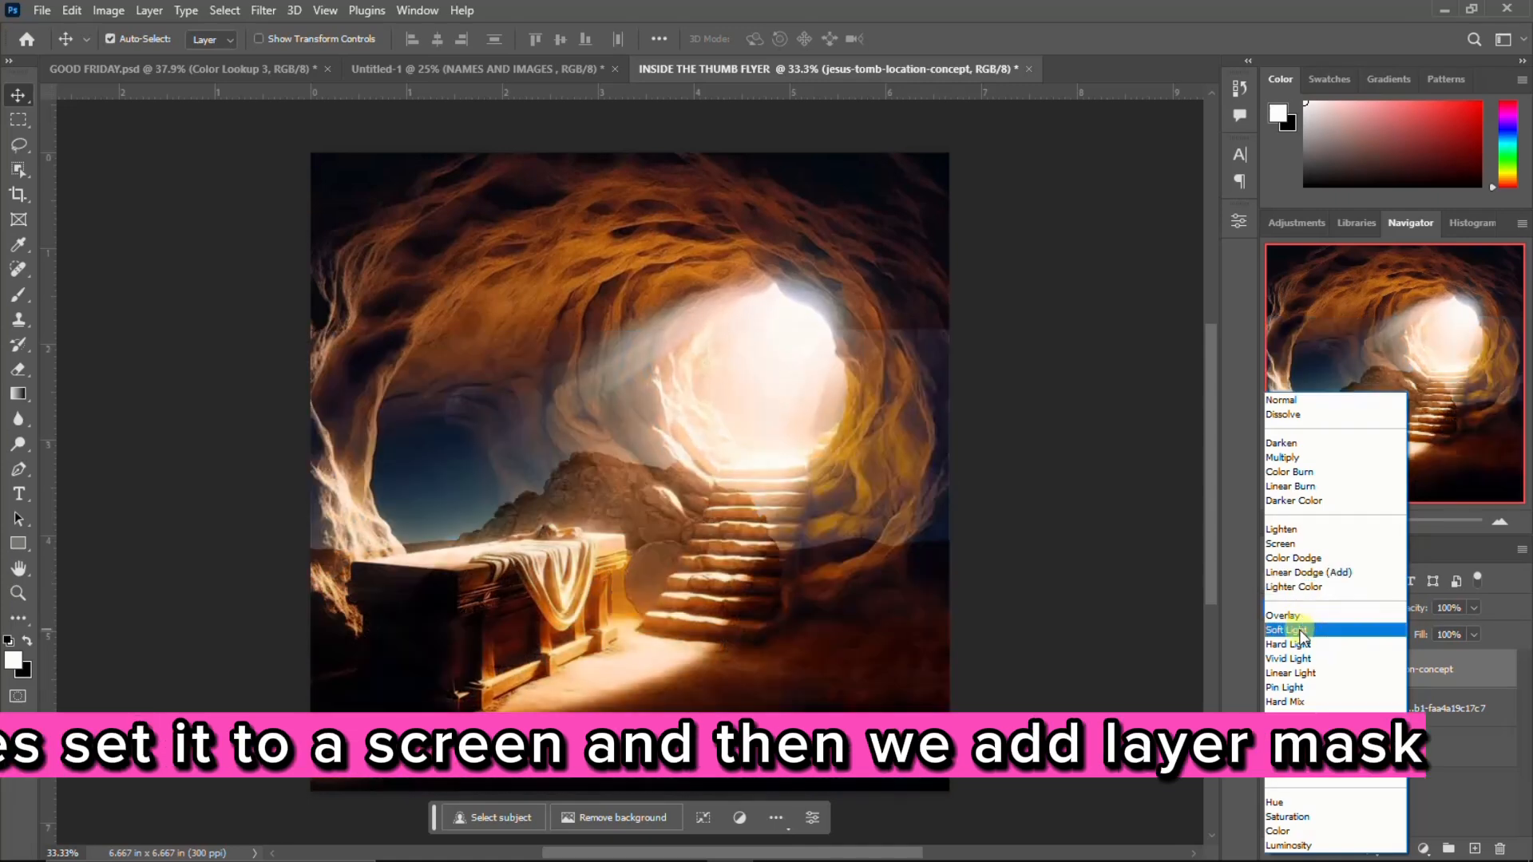
pyautogui.click(1300, 630)
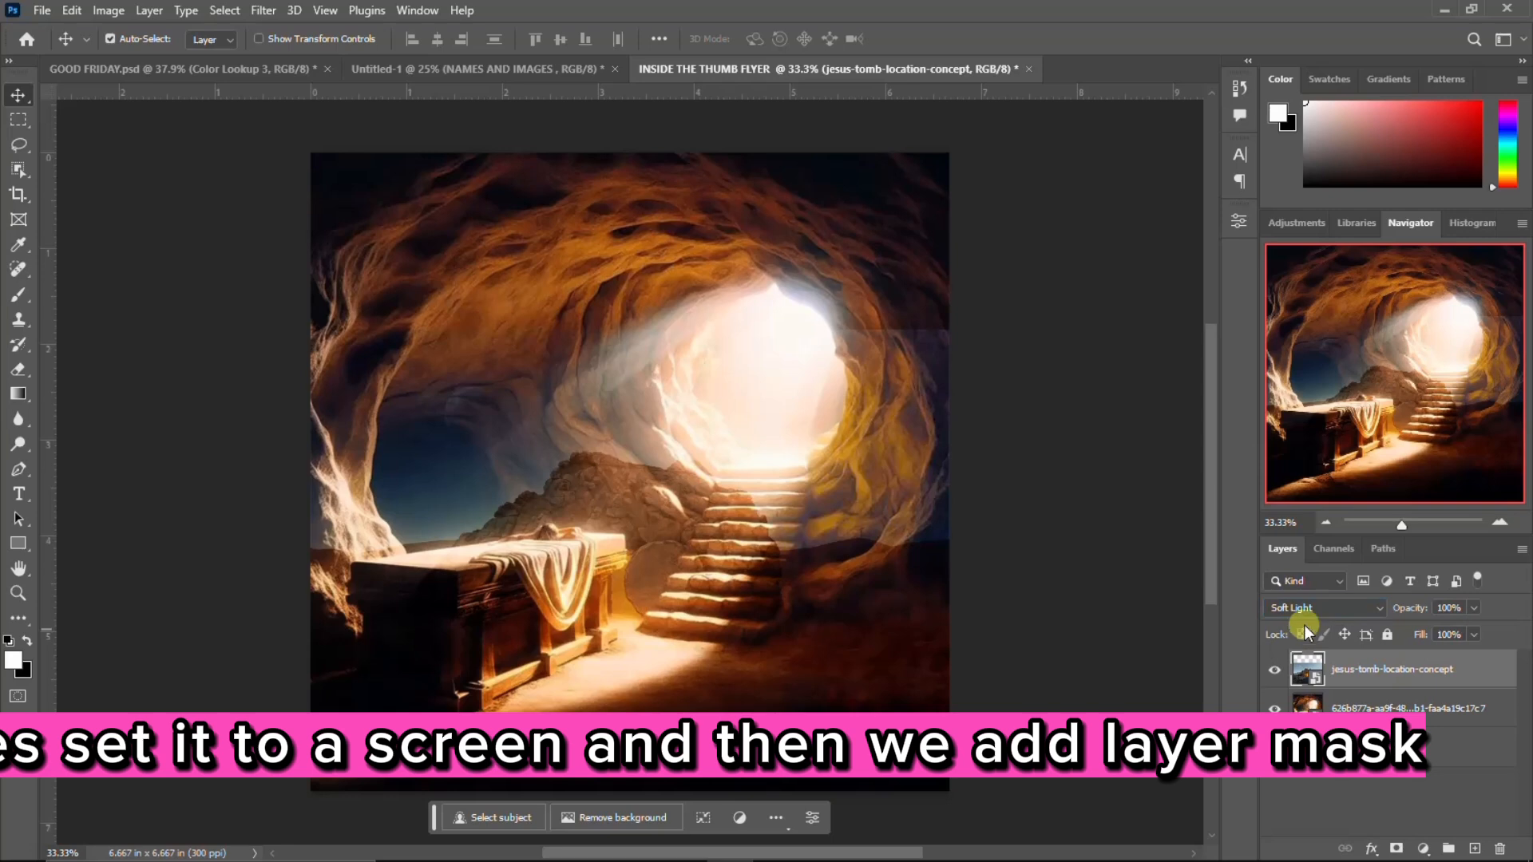
pyautogui.click(1395, 848)
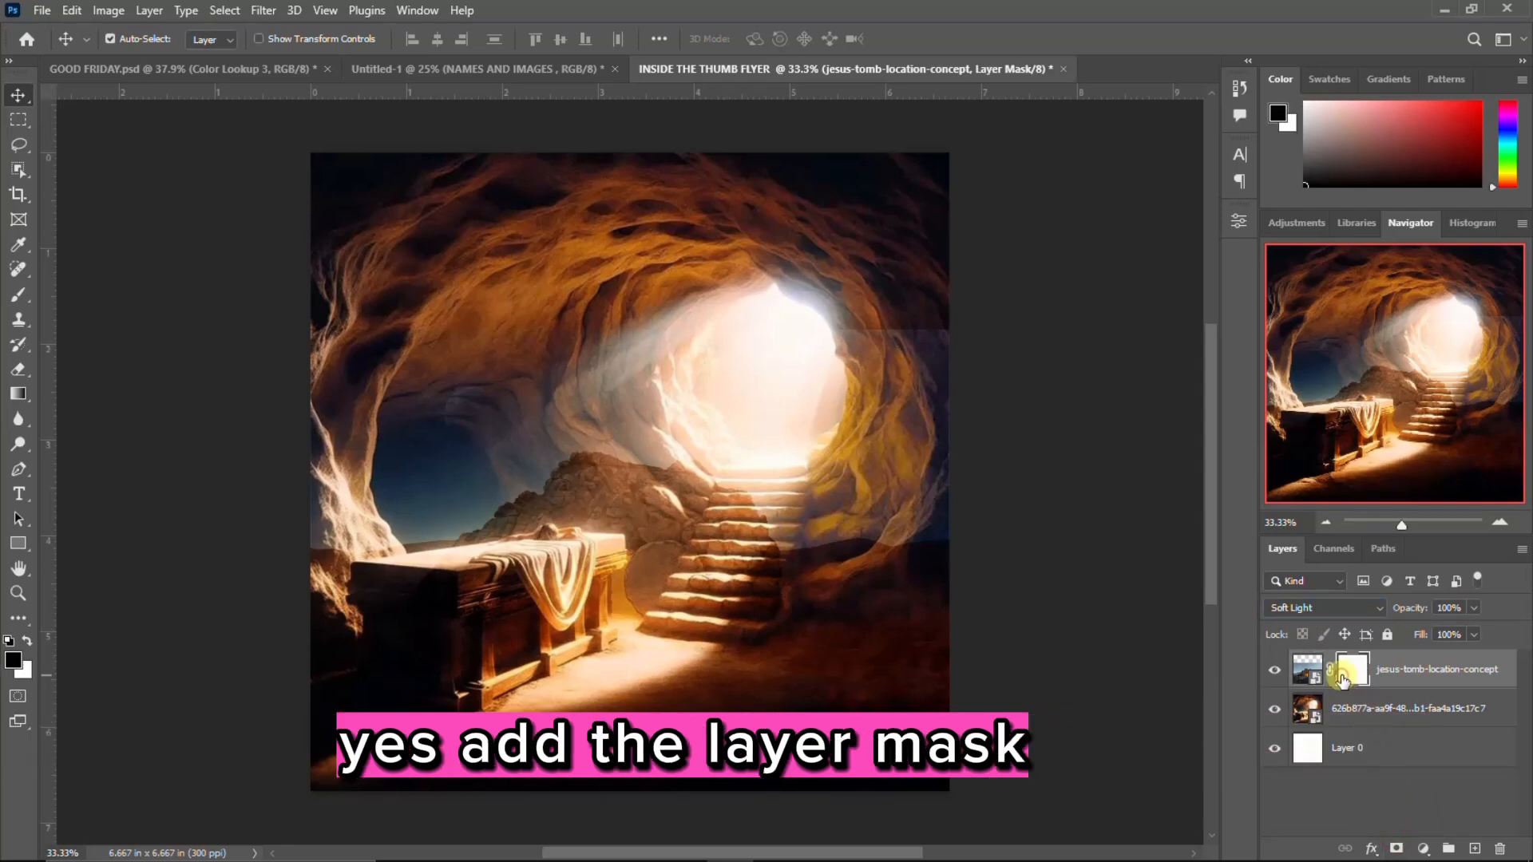
# Step: Paint black across the middle of the tomb layer's mask with the soft 800 px Brush to hide its unwanted parts
pyautogui.press('b')
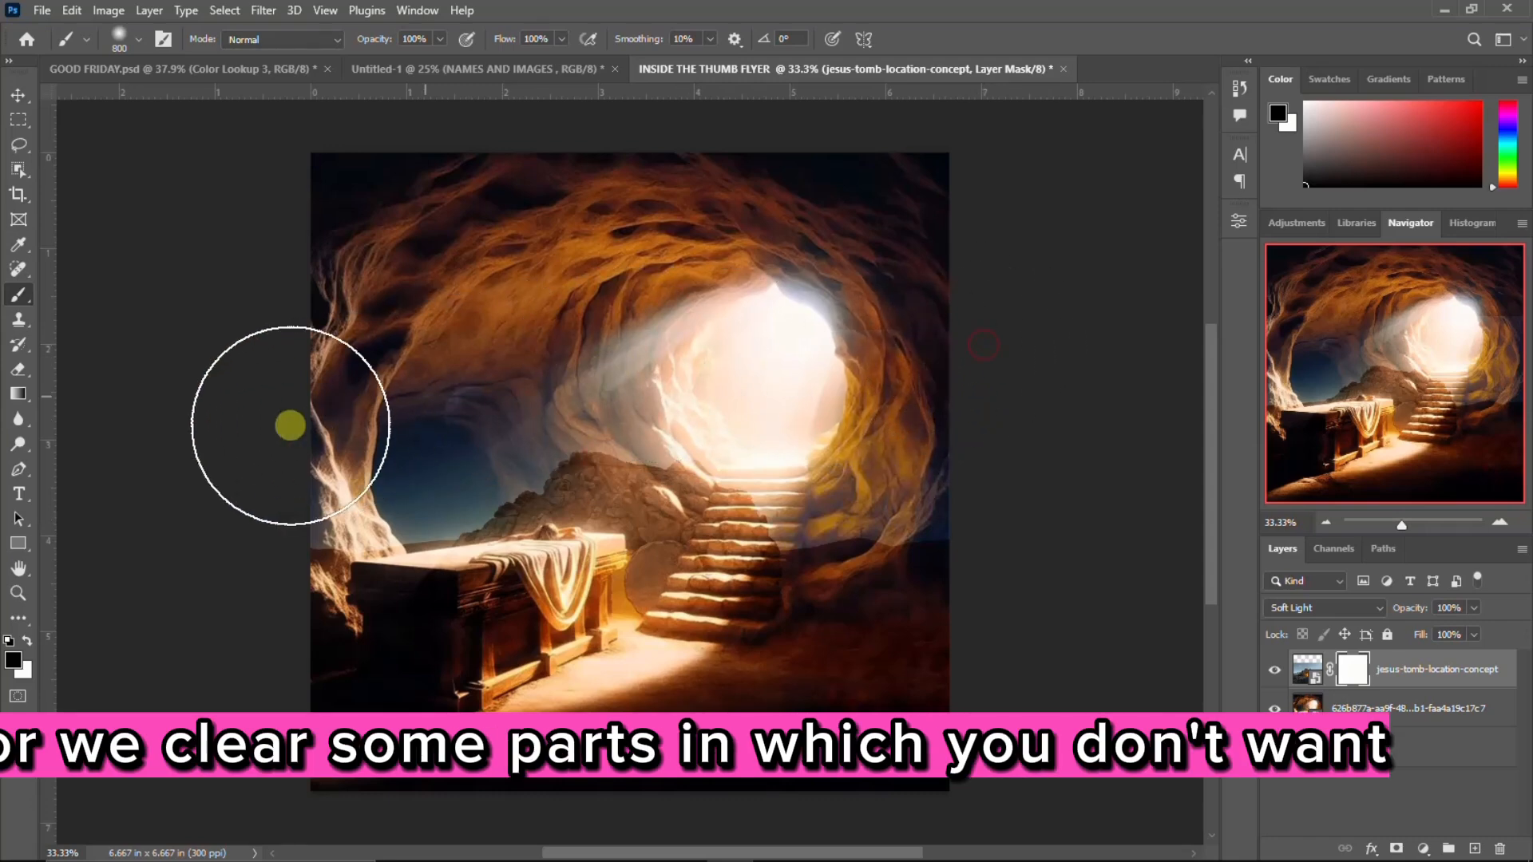
pyautogui.moveTo(353, 521)
pyautogui.mouseDown()
pyautogui.moveTo(874, 450)
pyautogui.moveTo(921, 491)
pyautogui.moveTo(609, 489)
pyautogui.mouseUp()
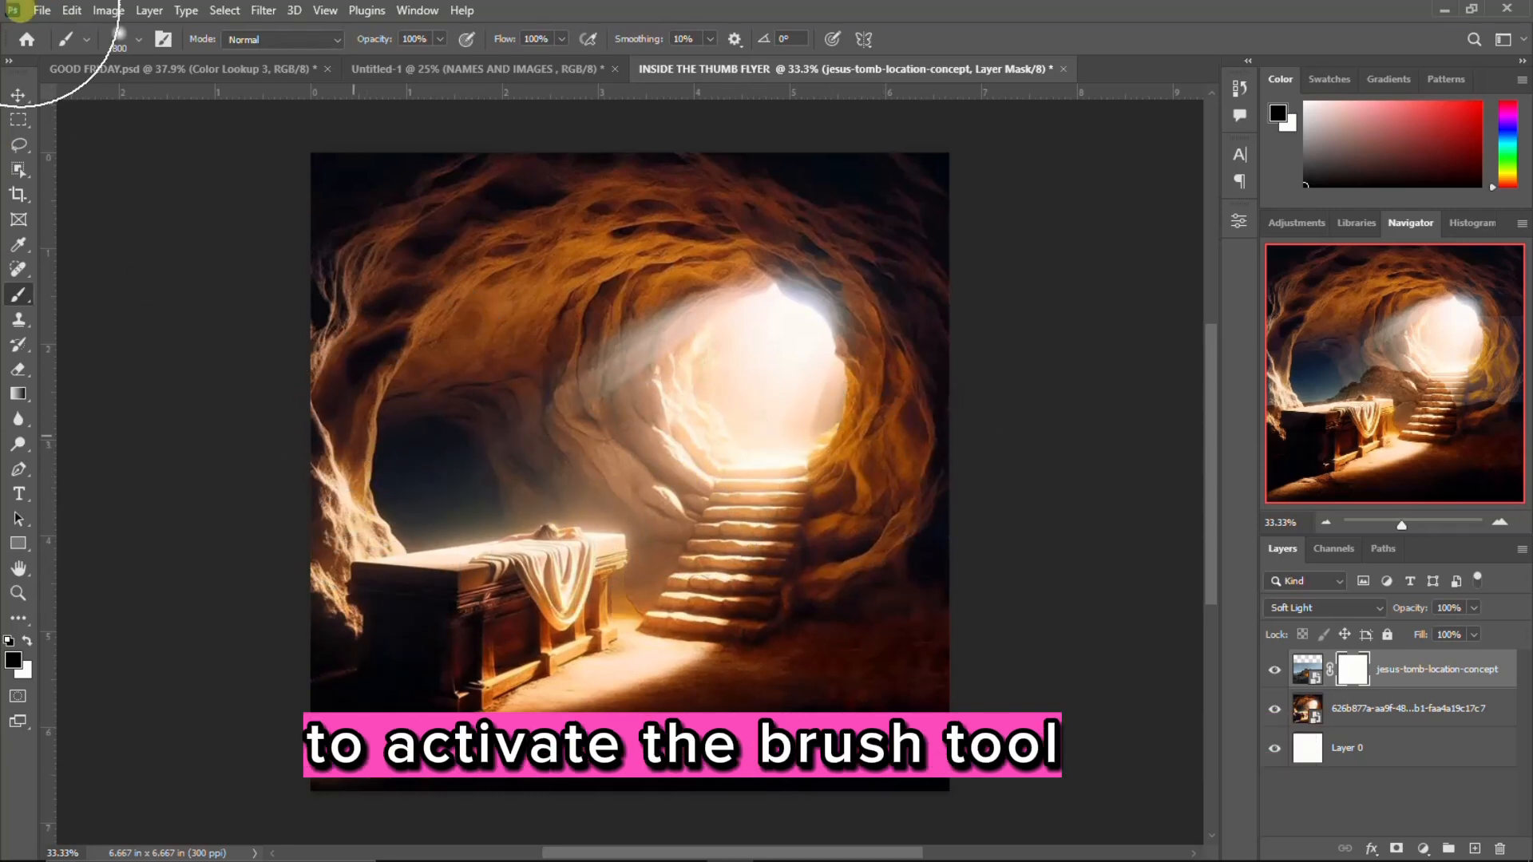
pyautogui.click(18, 96)
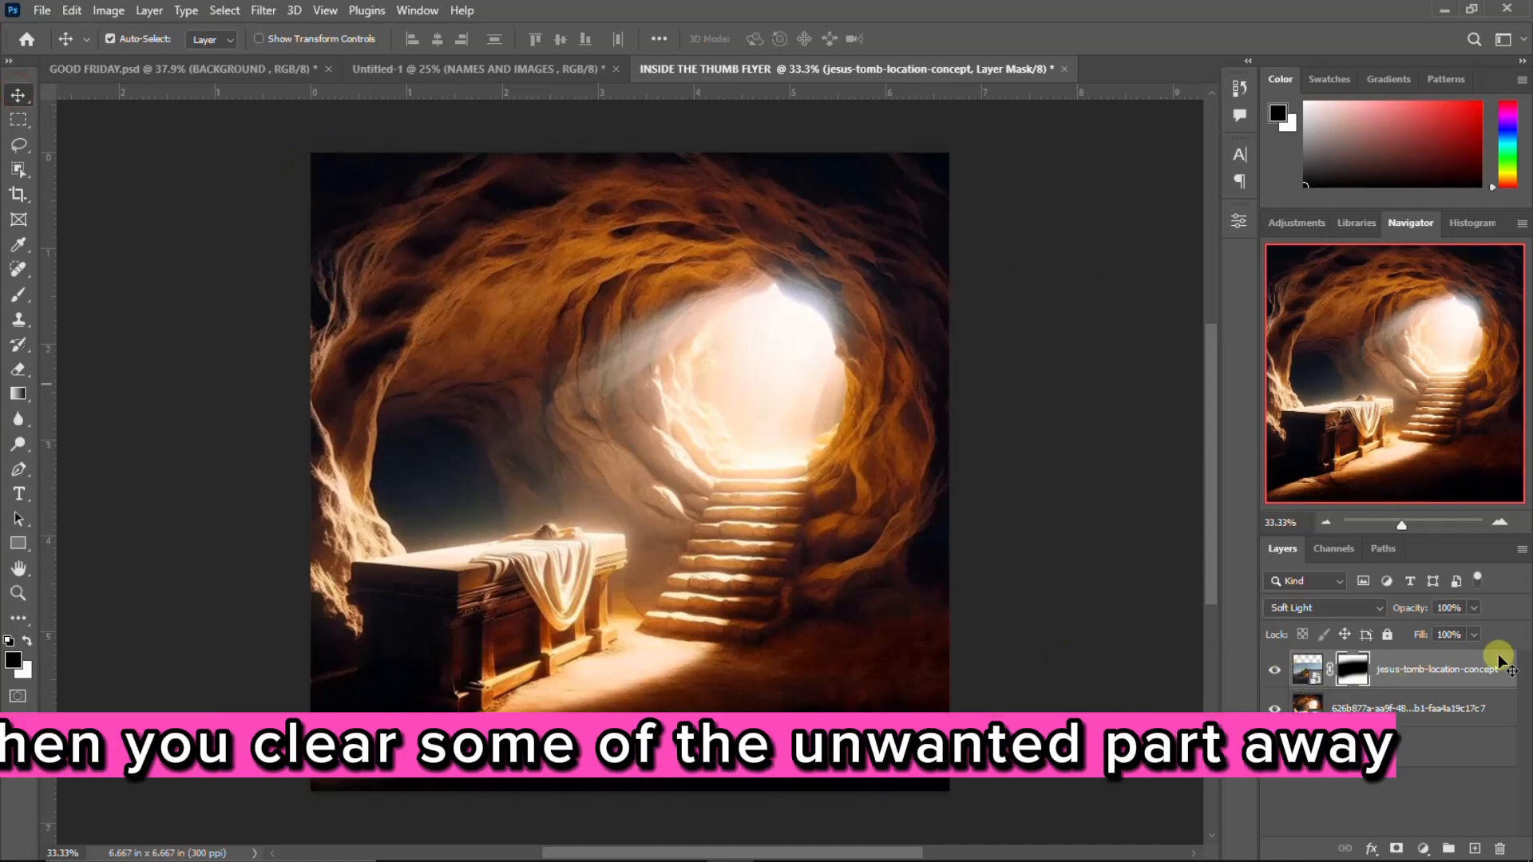
# Step: Add a Color Lookup adjustment above the tomb layer and load the 3D LUT file Going for a walk.CUBE
pyautogui.click(1424, 848)
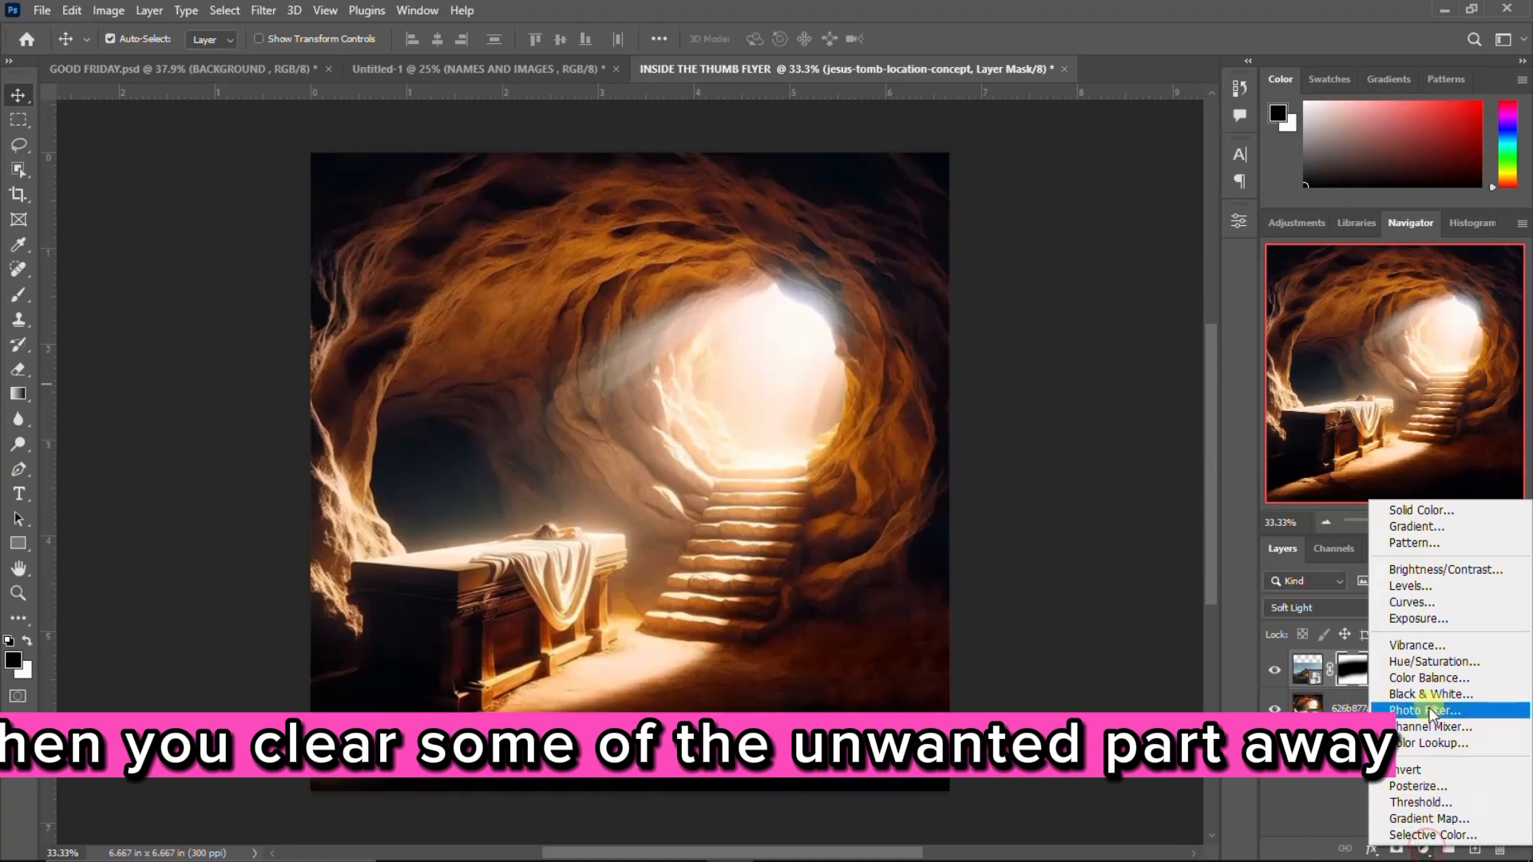
pyautogui.click(1435, 743)
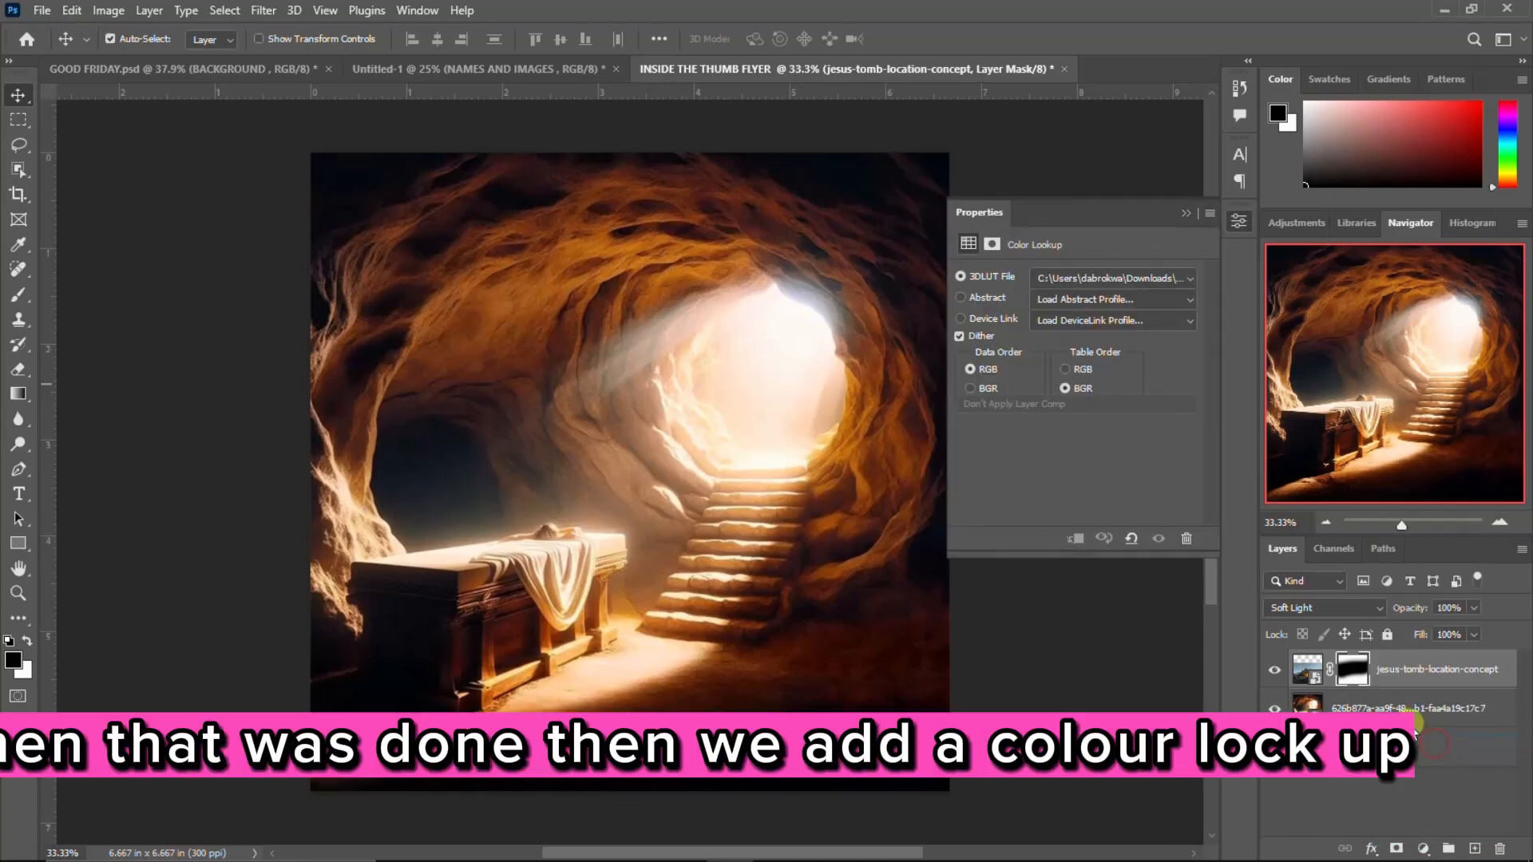
pyautogui.click(1108, 279)
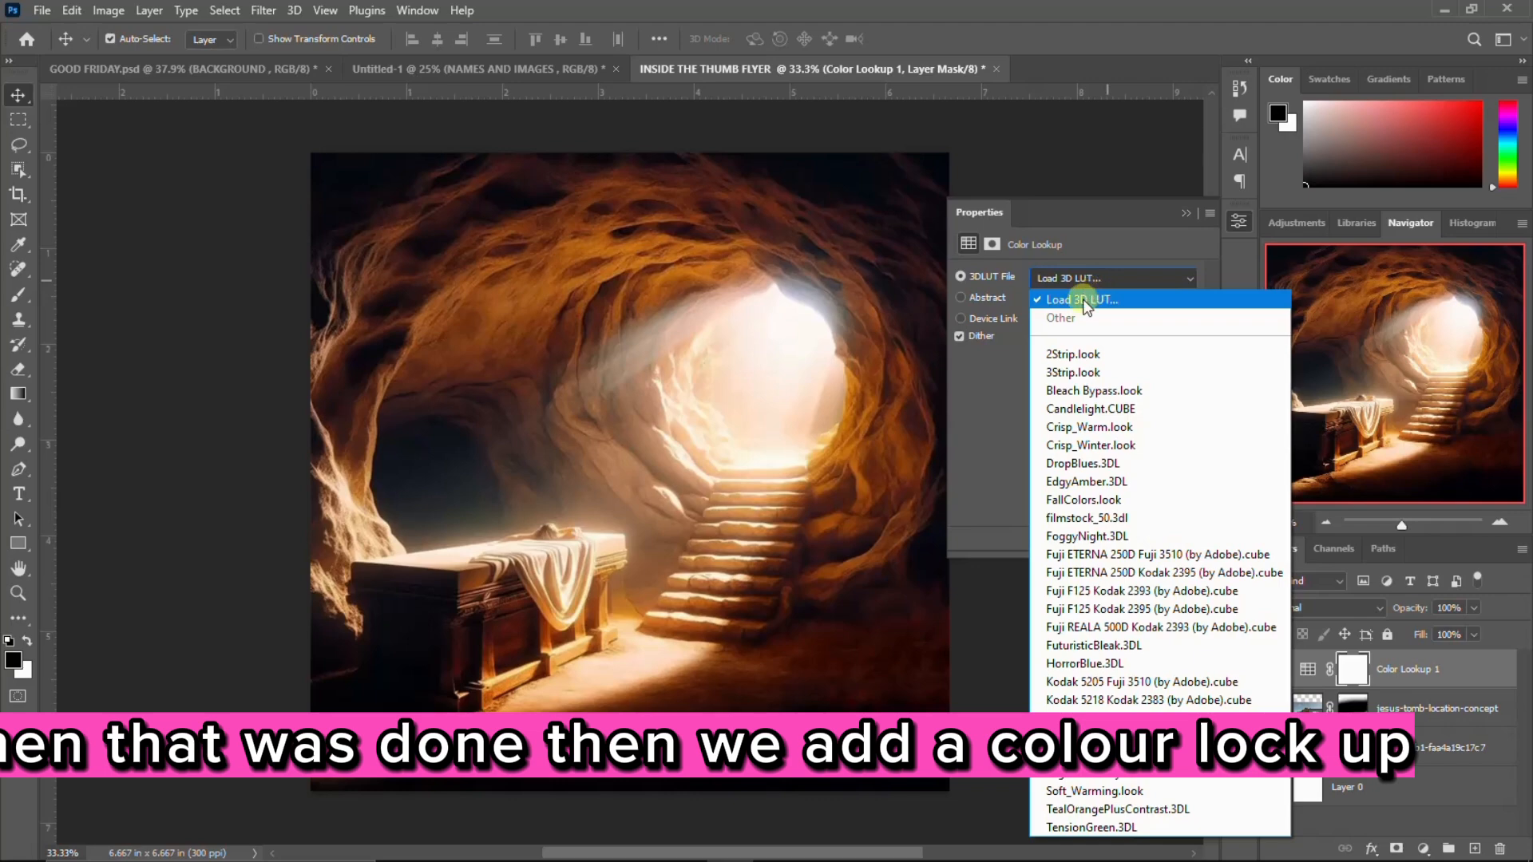
pyautogui.click(1085, 296)
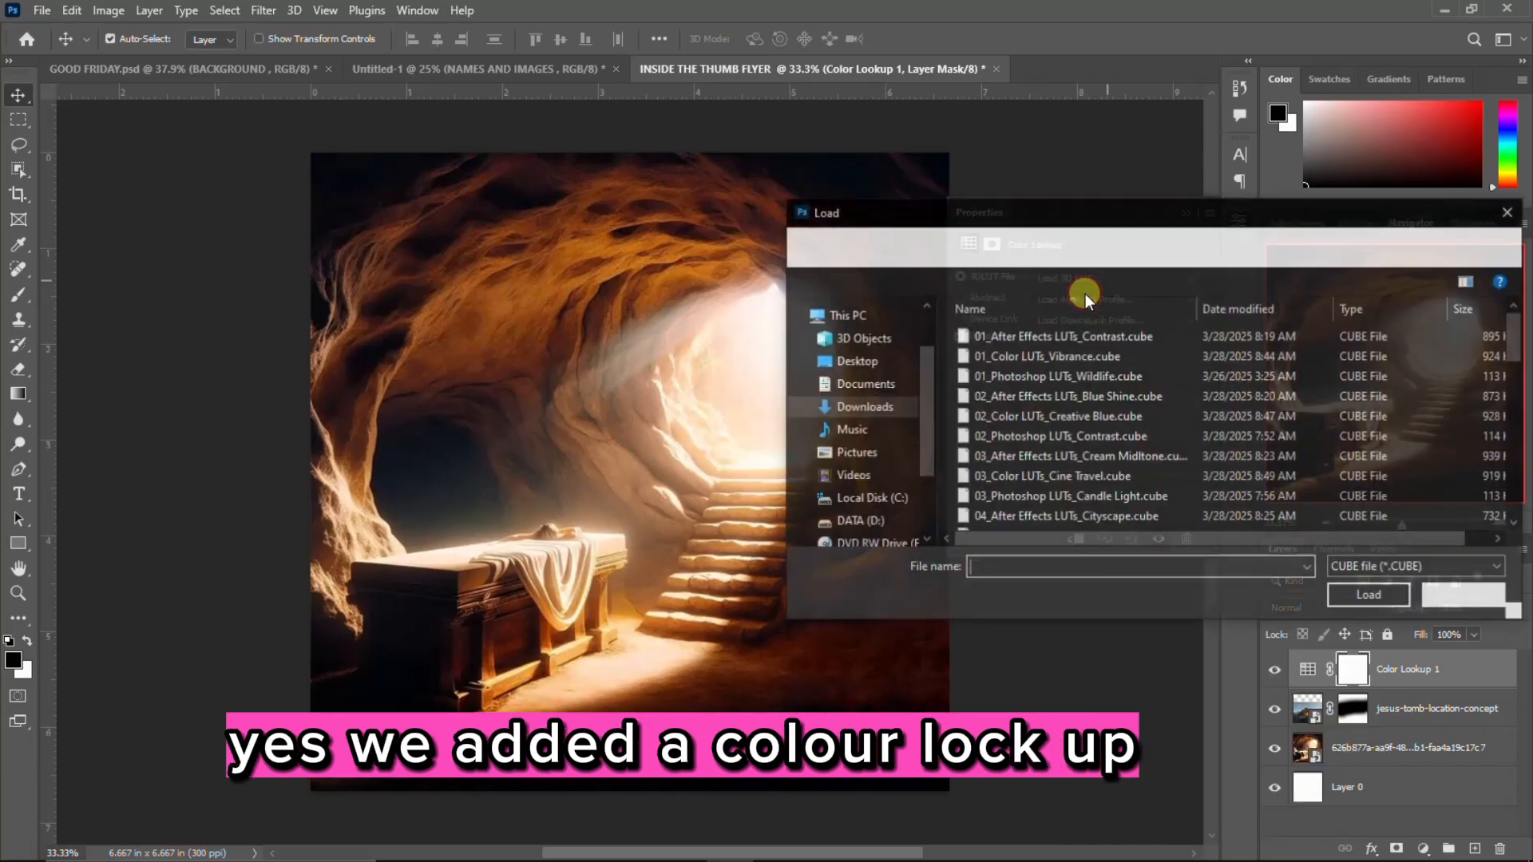
pyautogui.scroll(-8, 1071, 455)
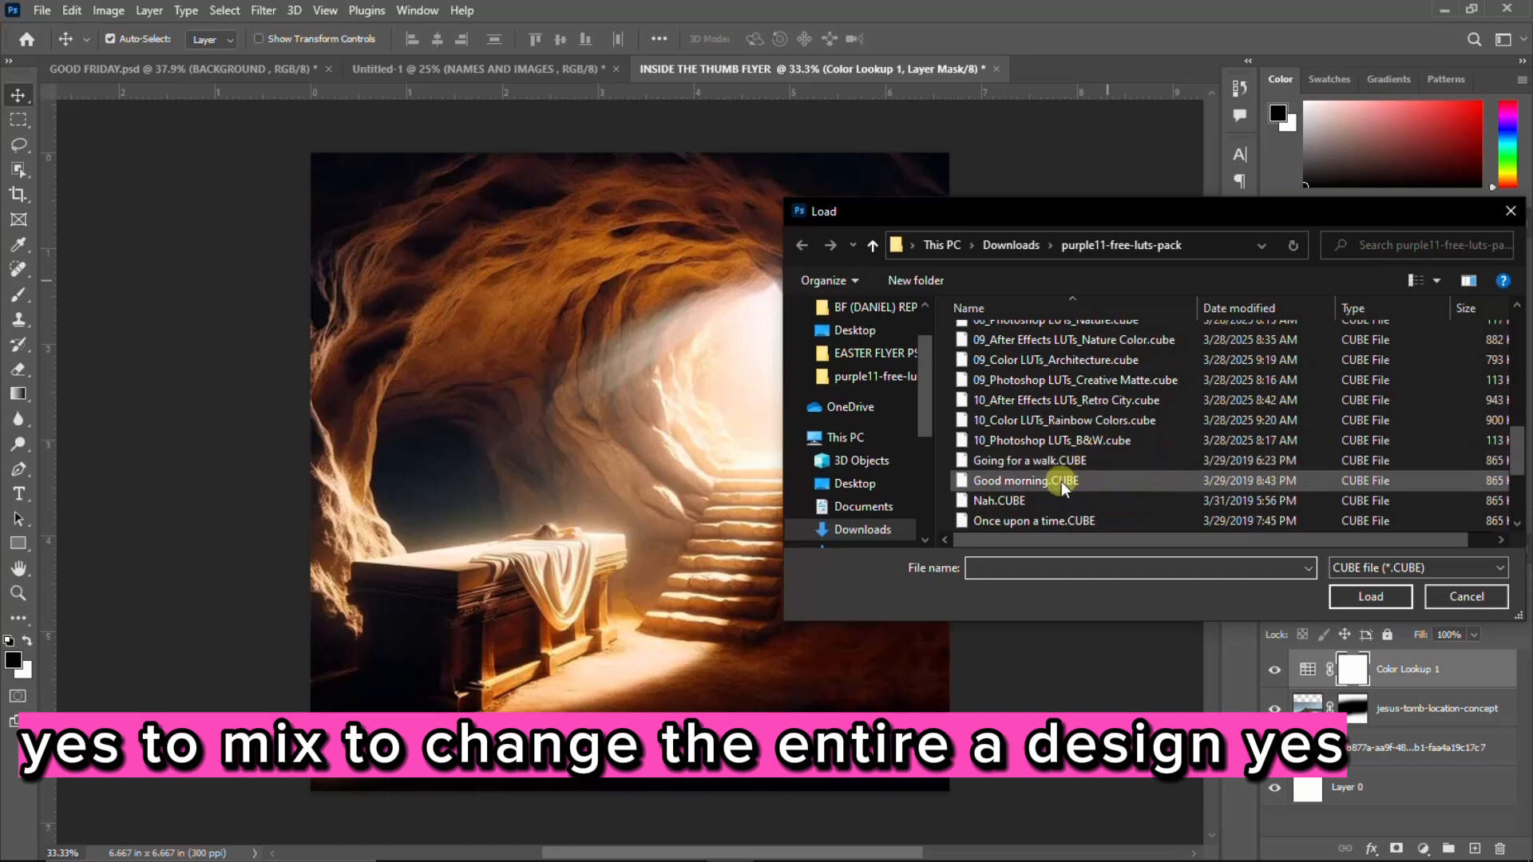
pyautogui.click(1051, 466)
pyautogui.click(1359, 592)
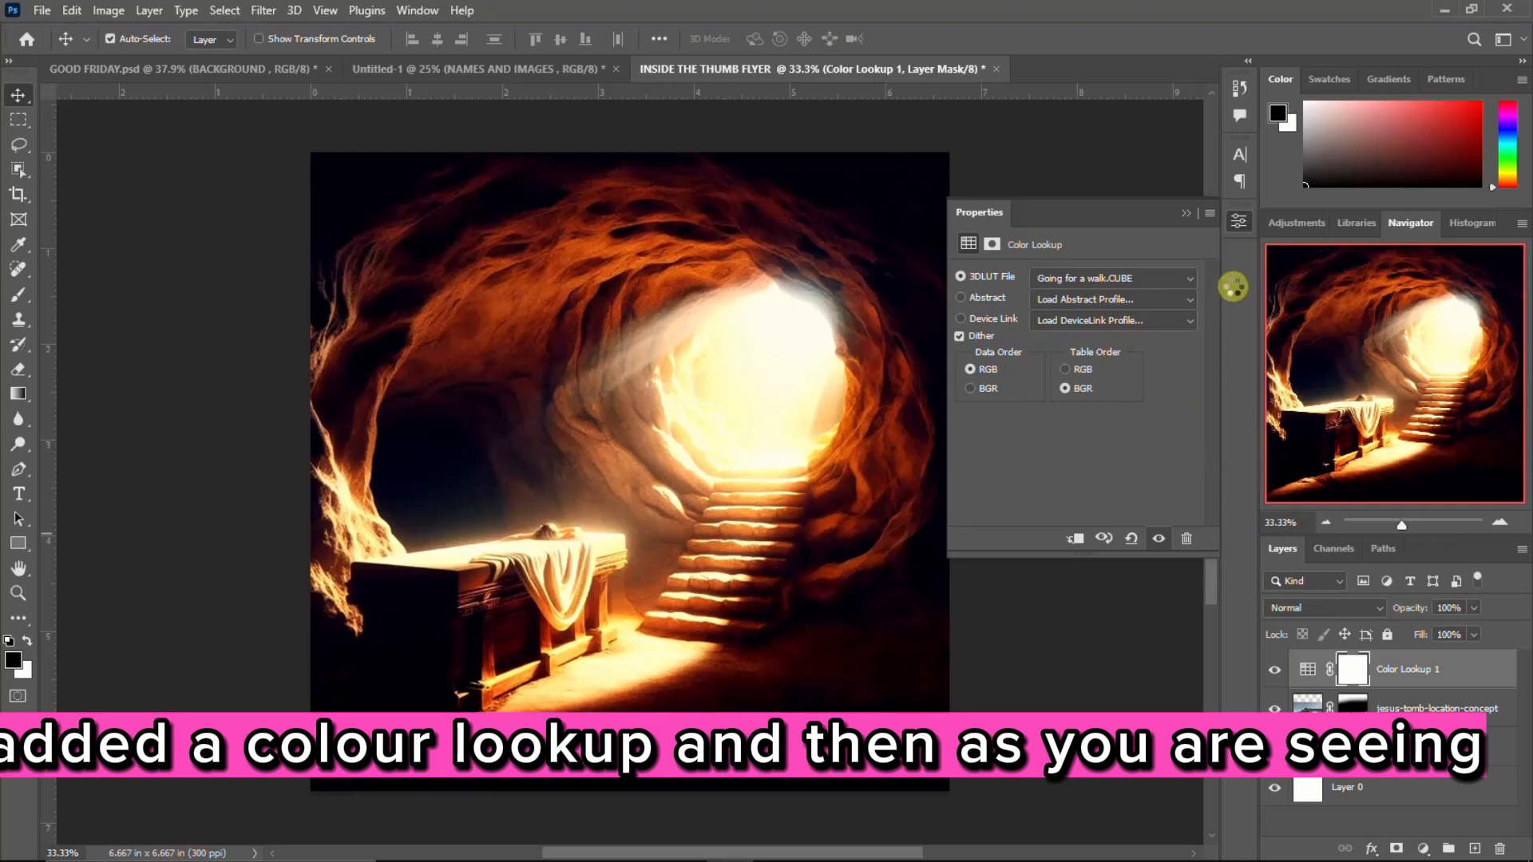
pyautogui.click(1237, 222)
# Step: Group the Color Lookup, both image layers and the white layer, and name the group BACKGROUND
pyautogui.click(1391, 749)
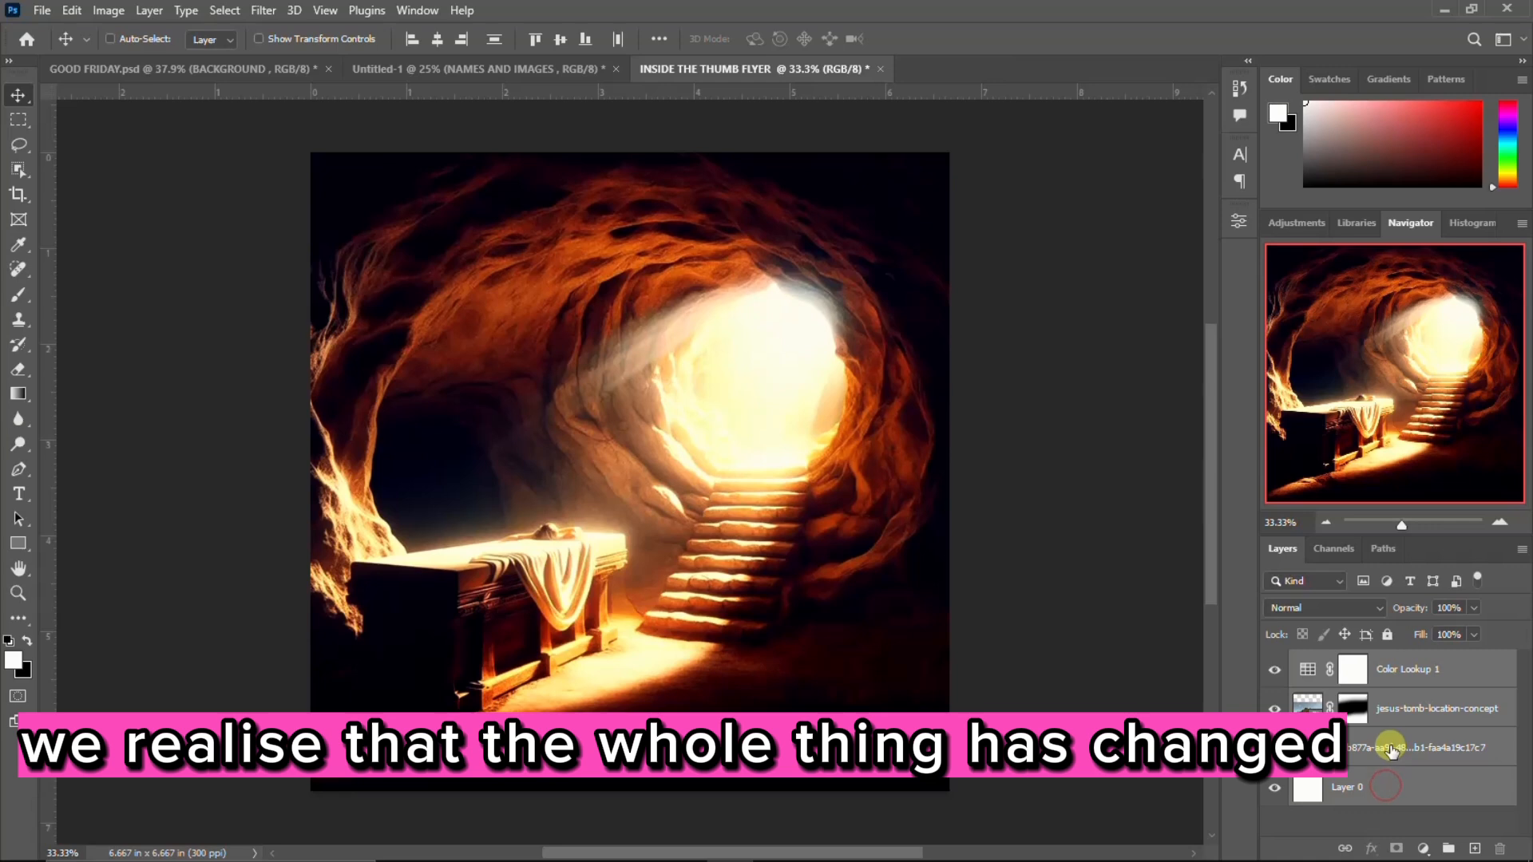
pyautogui.hotkey('ctrl', 'g')
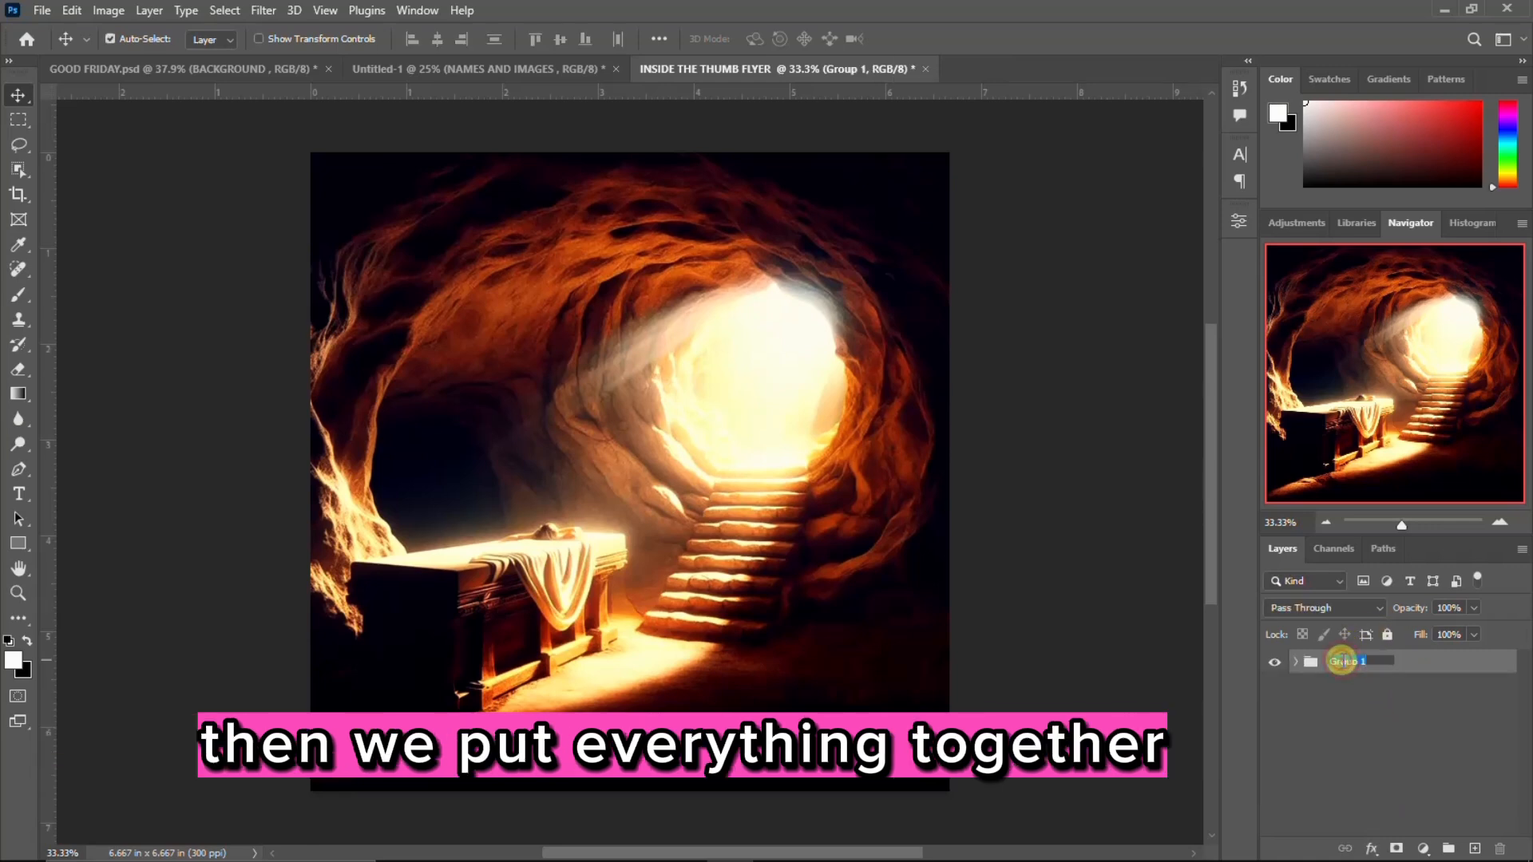
pyautogui.click(1341, 661)
pyautogui.write('BACK')
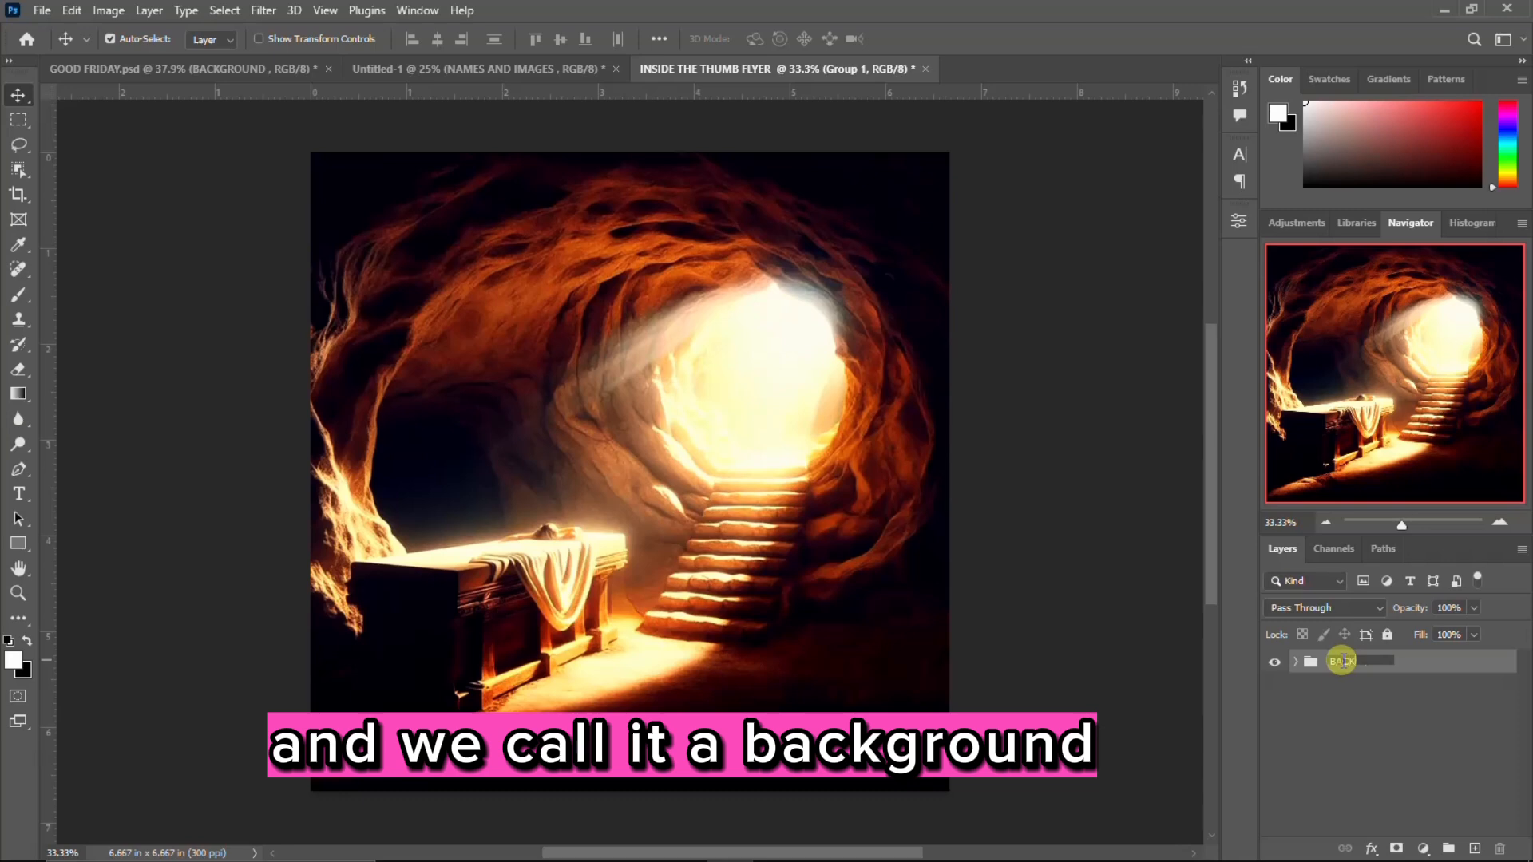
pyautogui.write('GROUND')
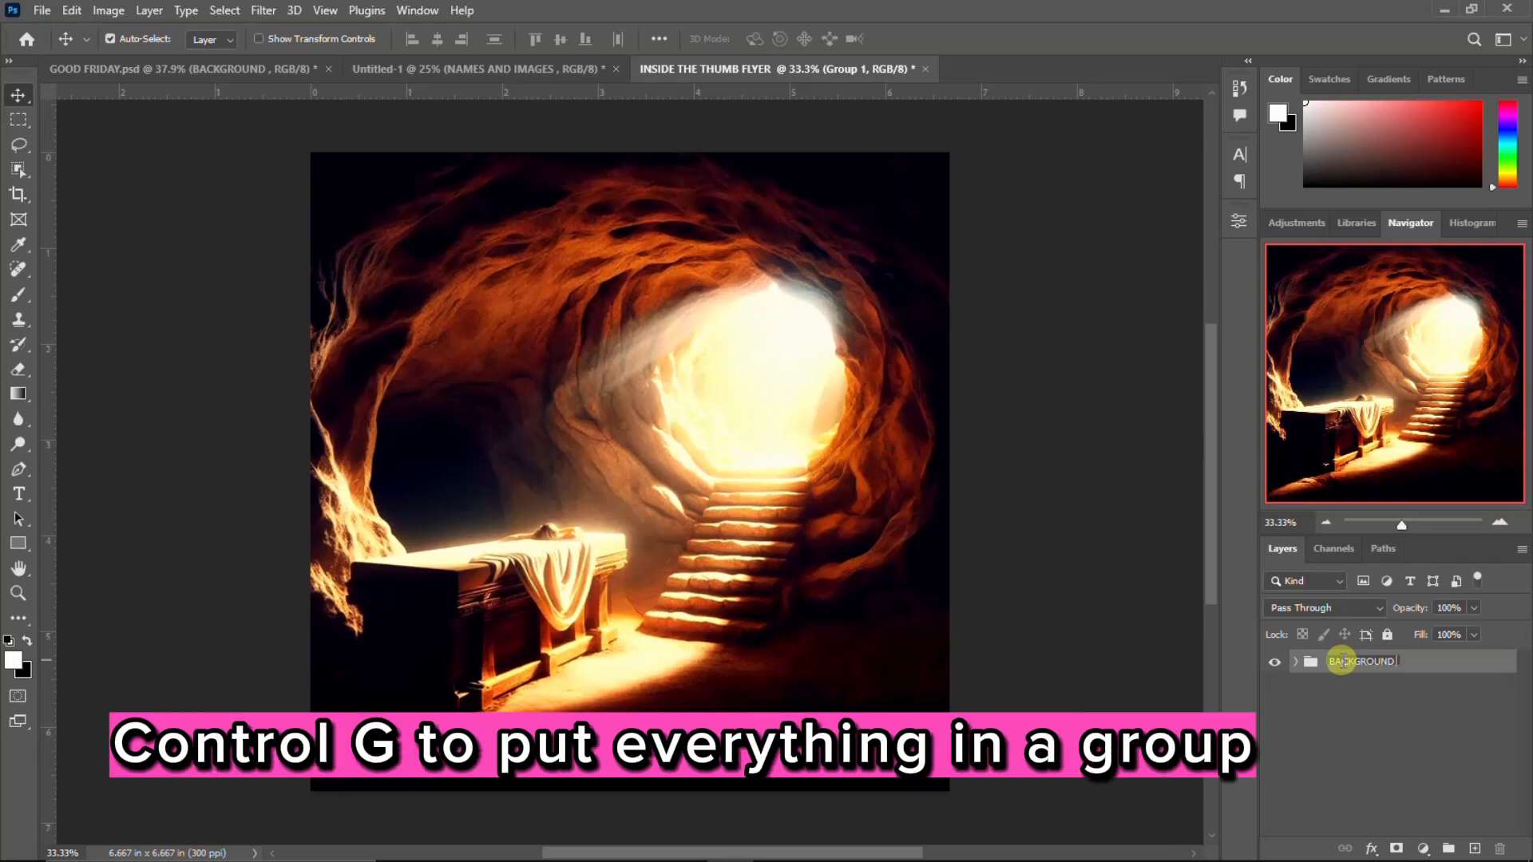
pyautogui.press('Return')
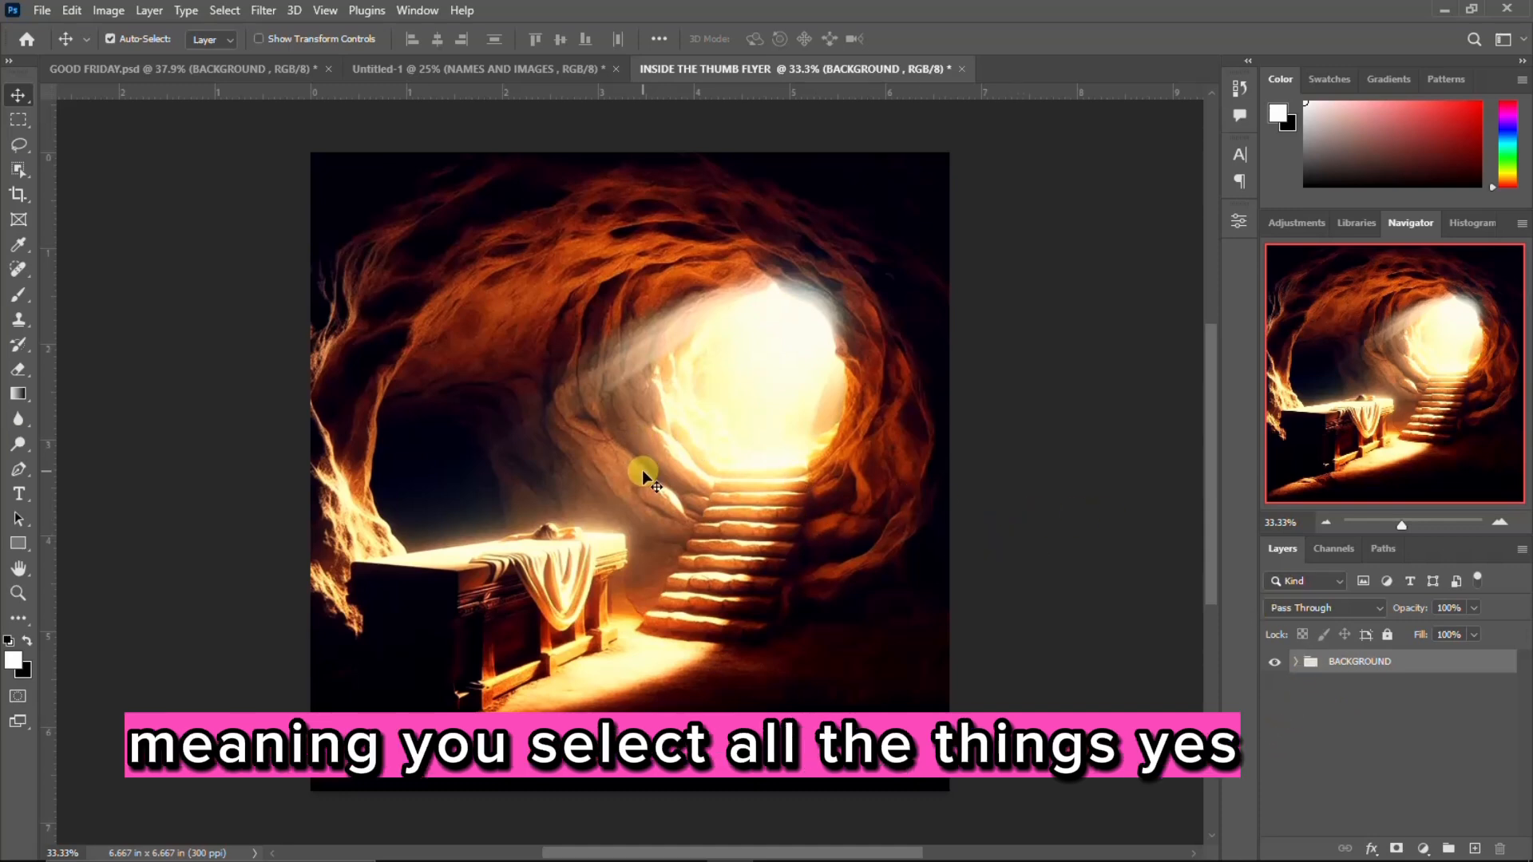
# Step: Copy the Facebook Live badge and ministry name from GOOD FRIDAY.psd to the top centre of the INSIDE THE THUMB FLYER canvas
pyautogui.hotkey('ctrl', '-')
pyautogui.click(220, 84)
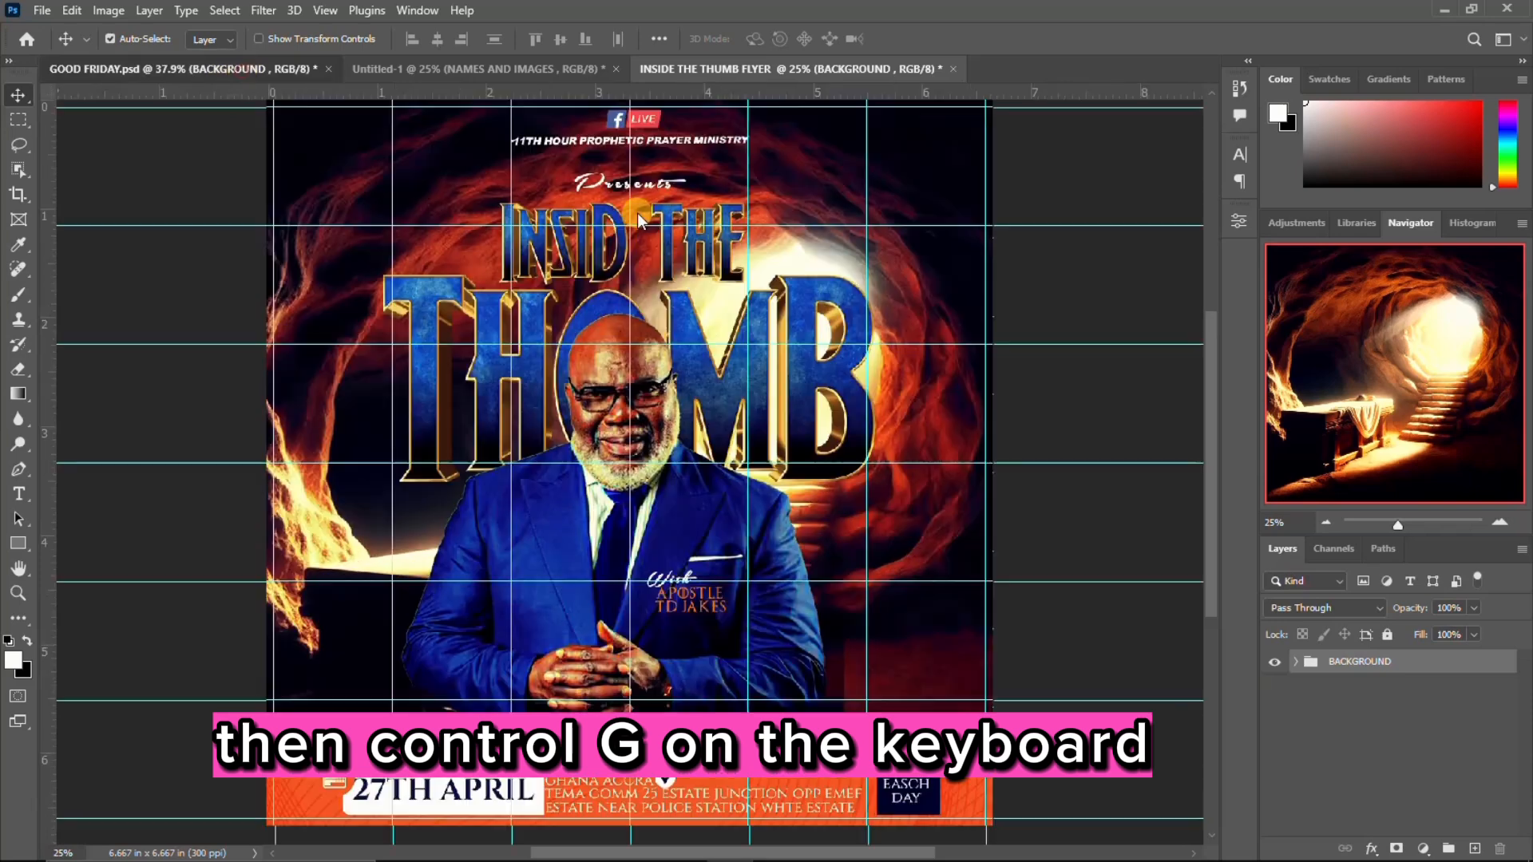
pyautogui.click(645, 126)
pyautogui.keyDown('ctrl'); pyautogui.click(1391, 783); pyautogui.keyUp('ctrl')
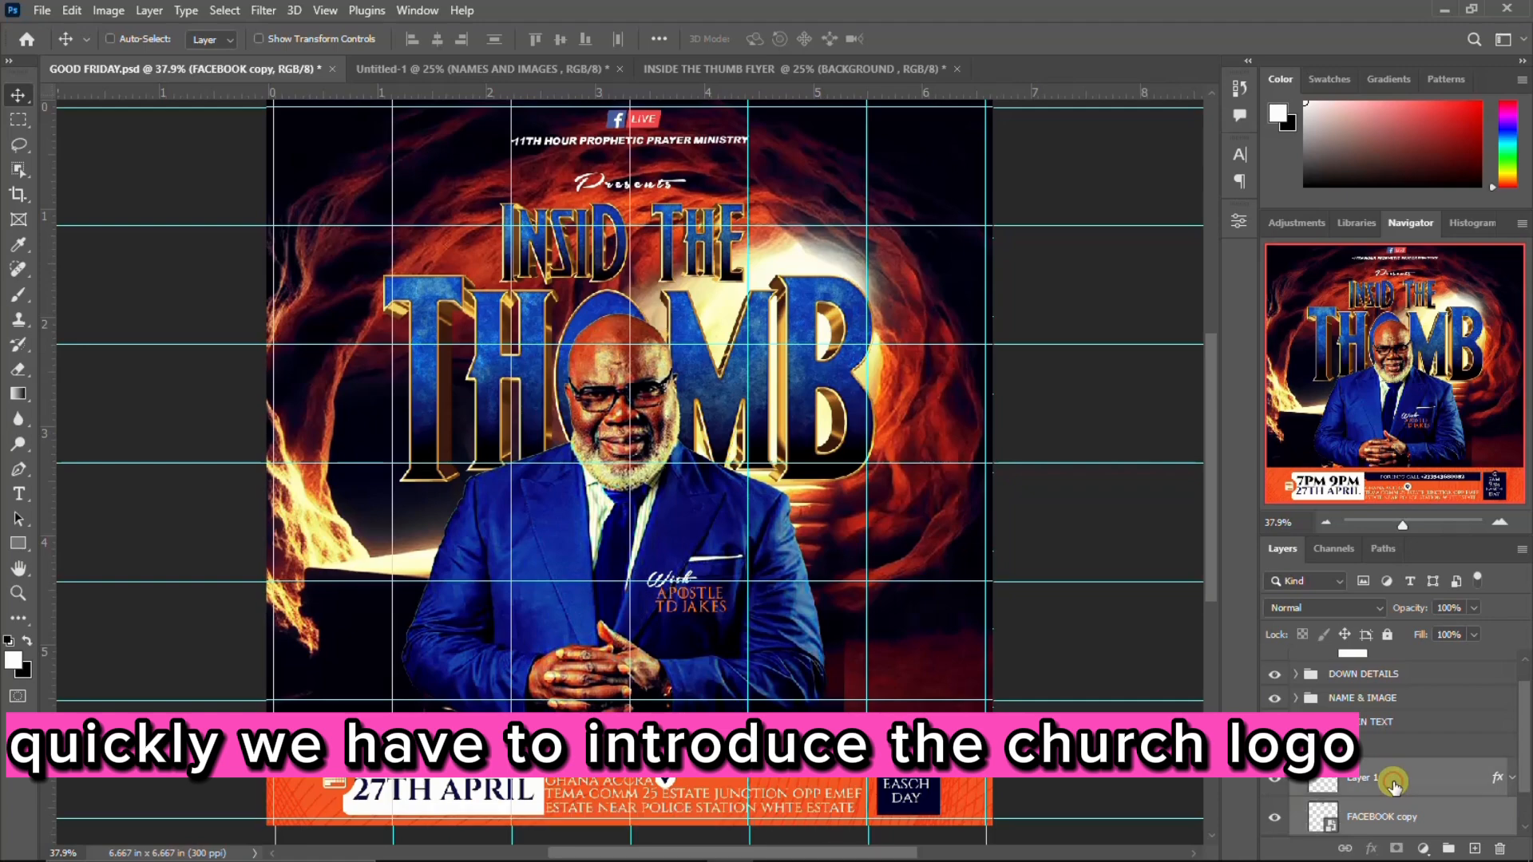
pyautogui.moveTo(649, 127); pyautogui.dragTo(641, 260)
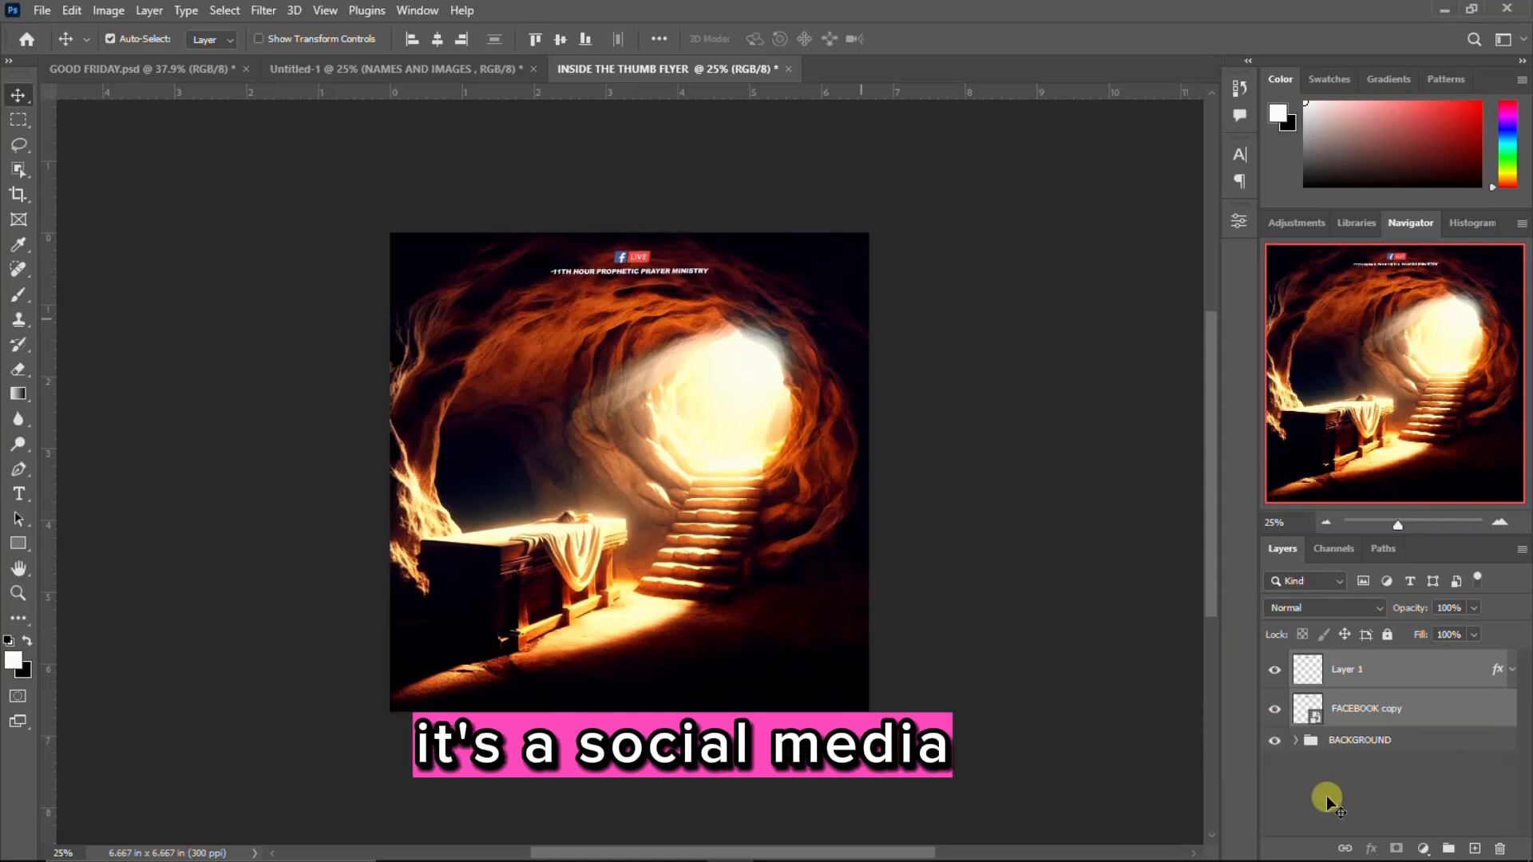
# Step: Group the copied Facebook badge and ministry name layers and name the group CHURCH LOGO
pyautogui.hotkey('ctrl', 'g')
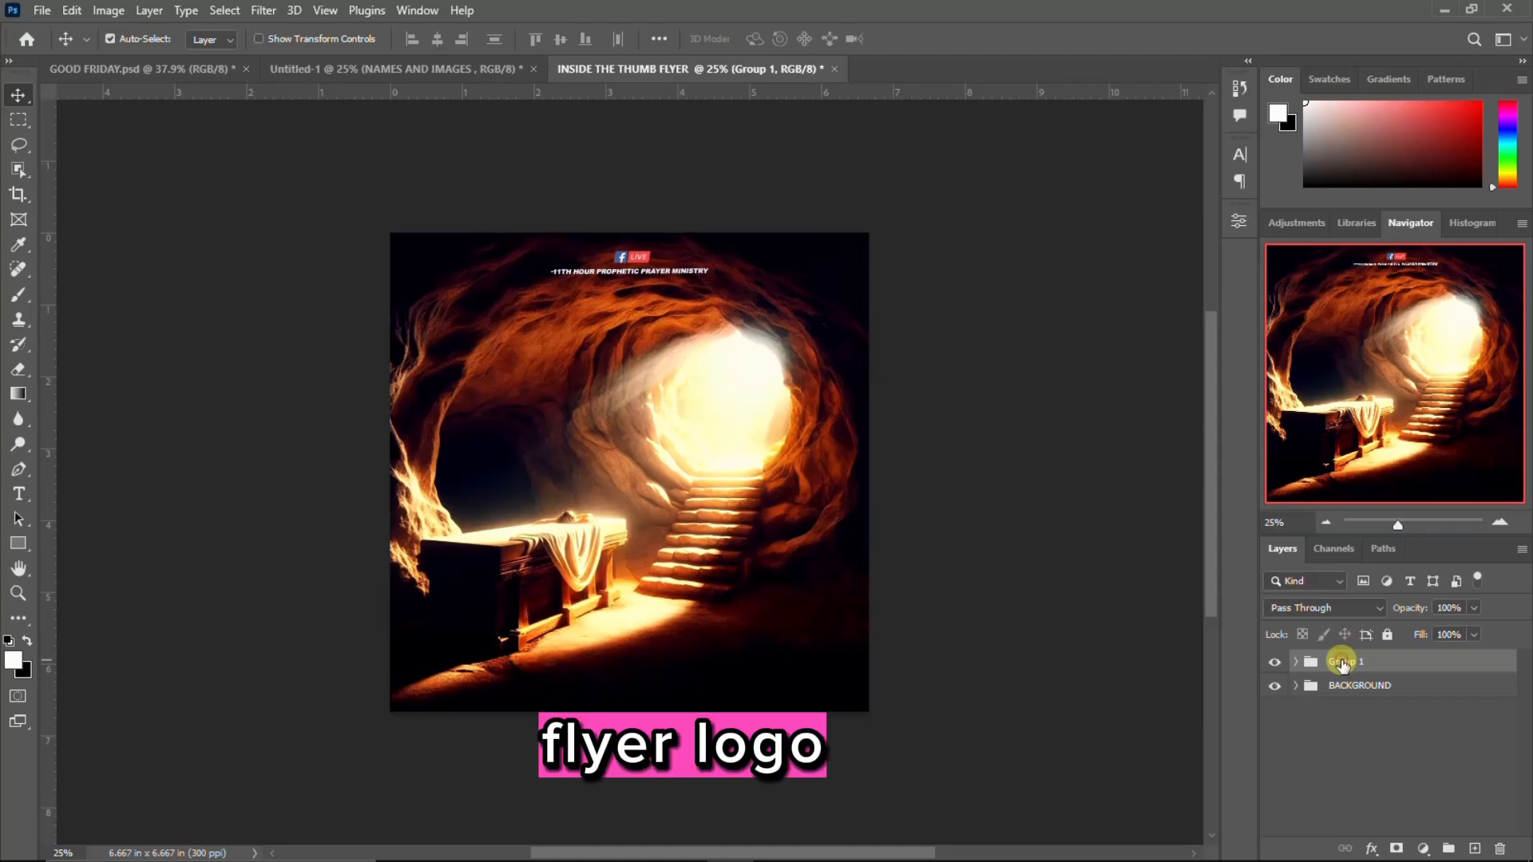
pyautogui.write('d')
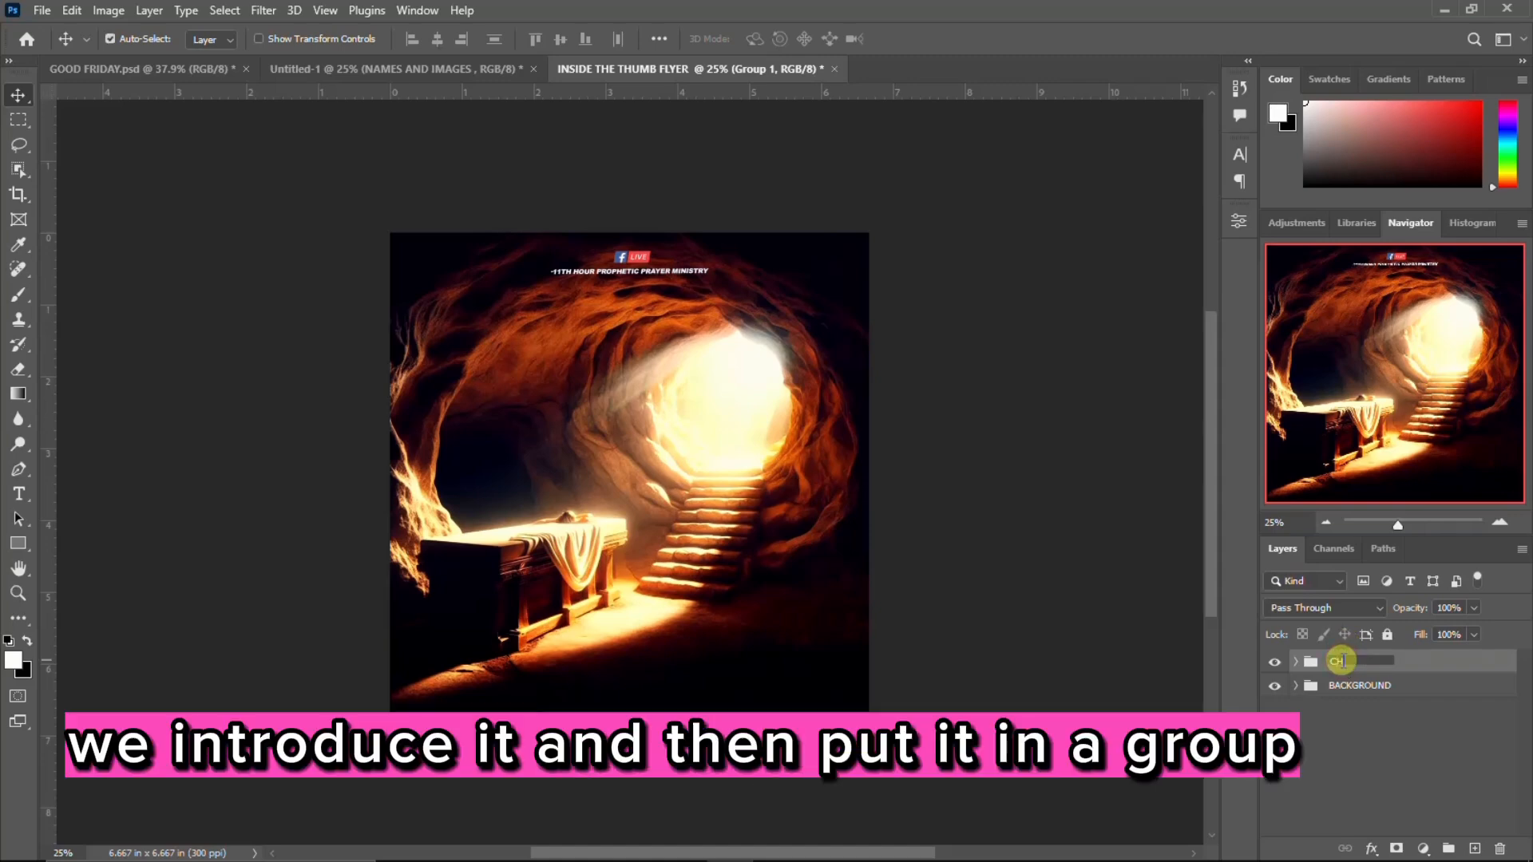
pyautogui.write('HURCH LOGO')
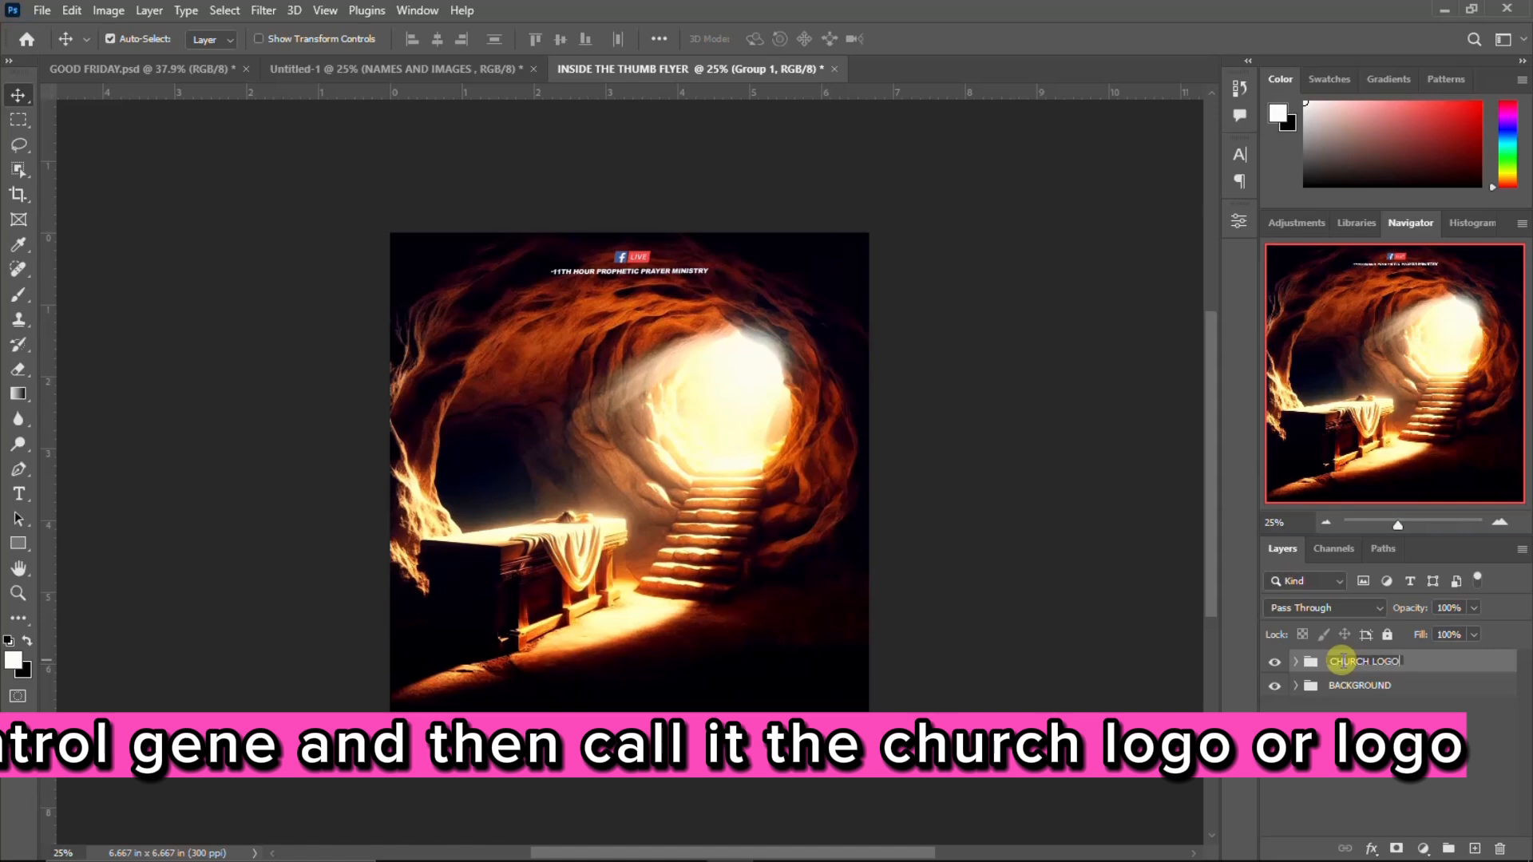
pyautogui.press('Return')
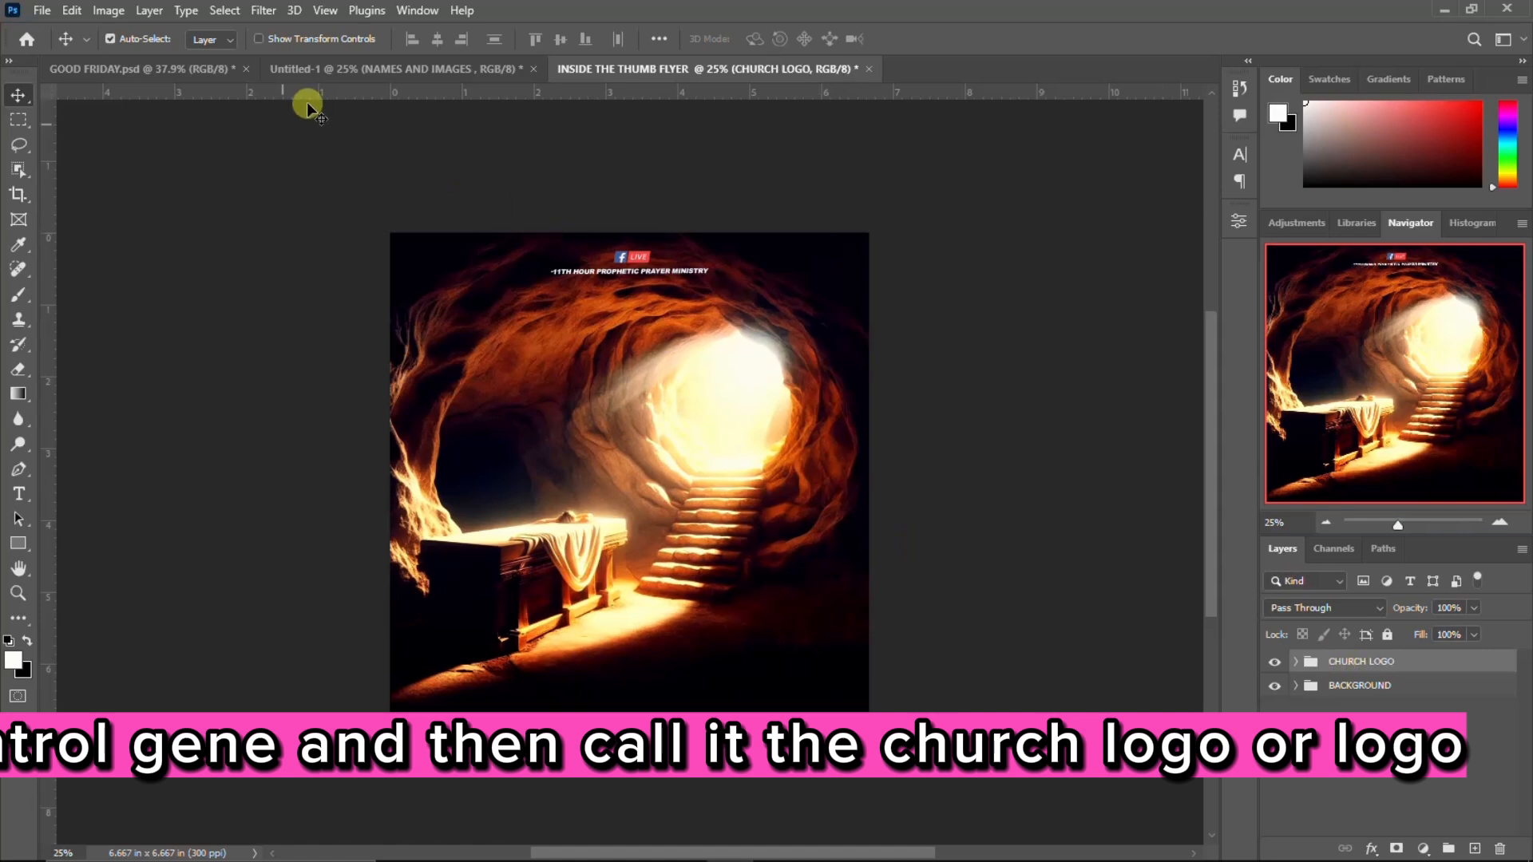
# Step: Add a cyan guide layout with 6 columns, 6 rows and 0.067 in margins on all sides, replacing the existing guides
pyautogui.click(323, 9)
pyautogui.click(368, 513)
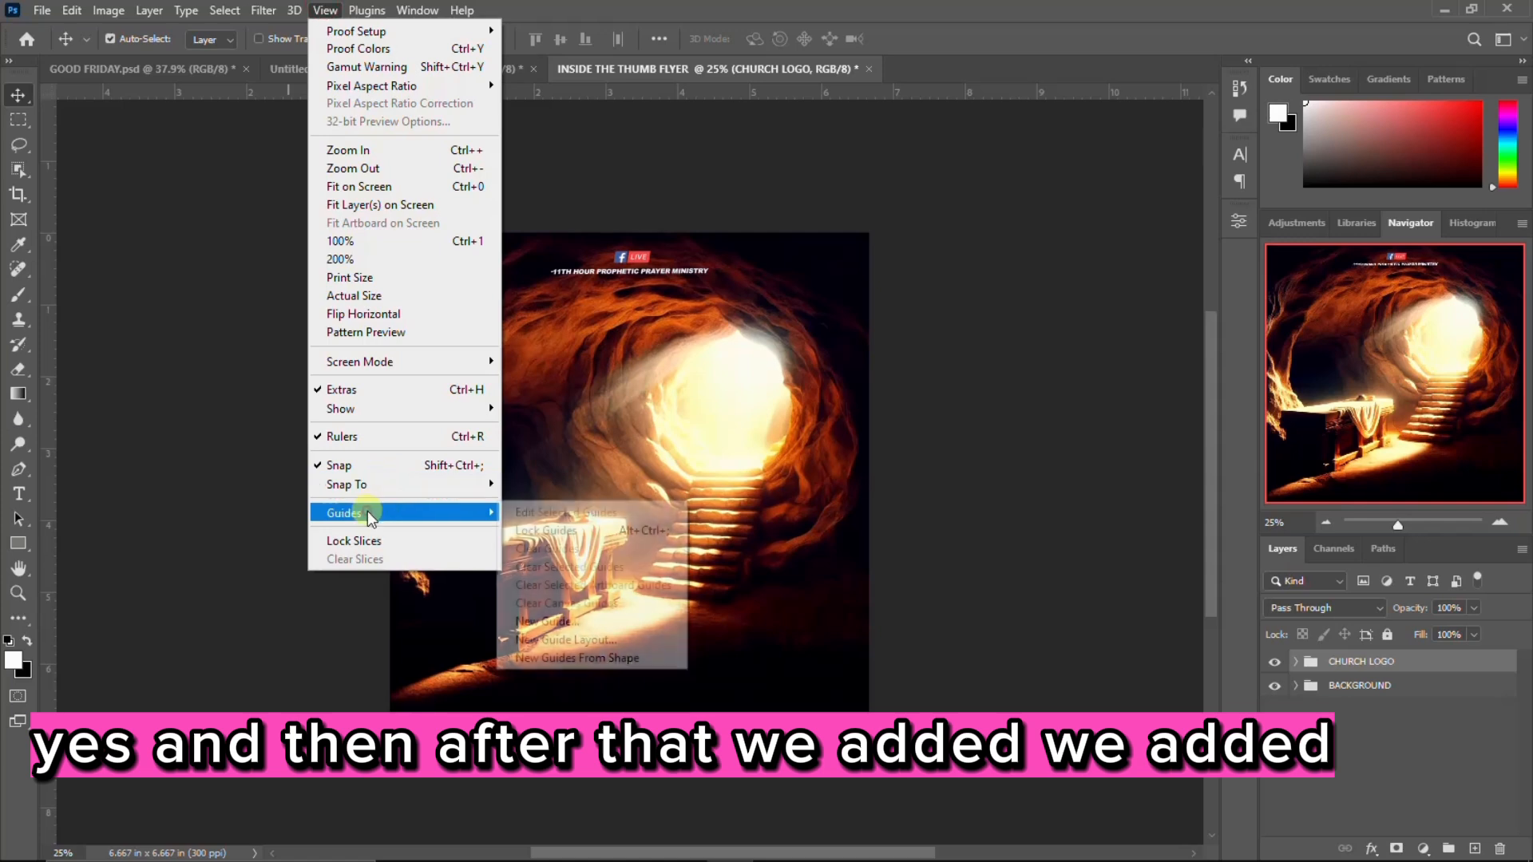
pyautogui.click(563, 637)
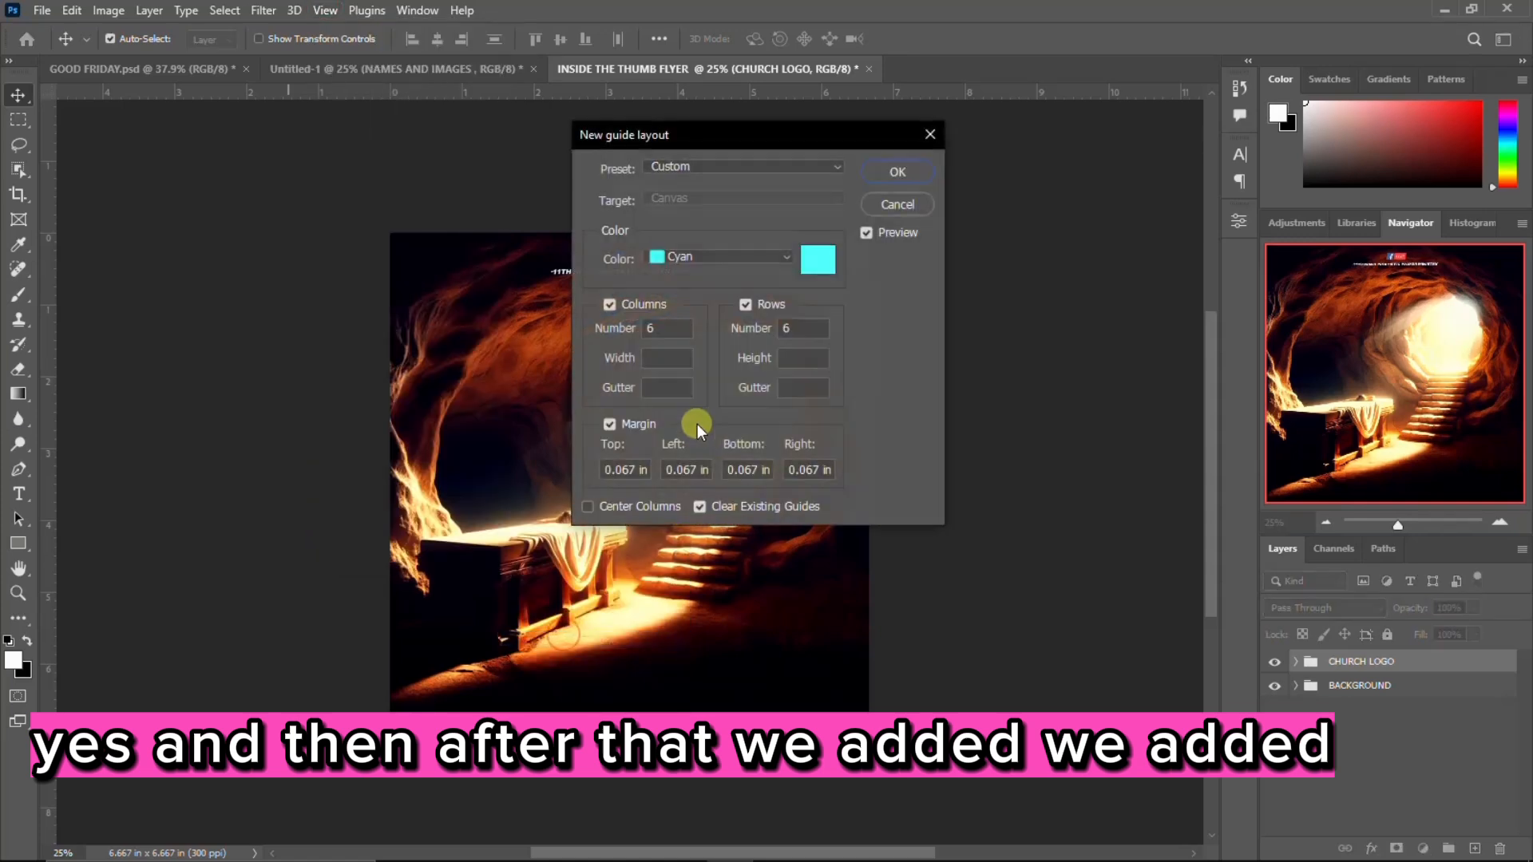
pyautogui.click(895, 170)
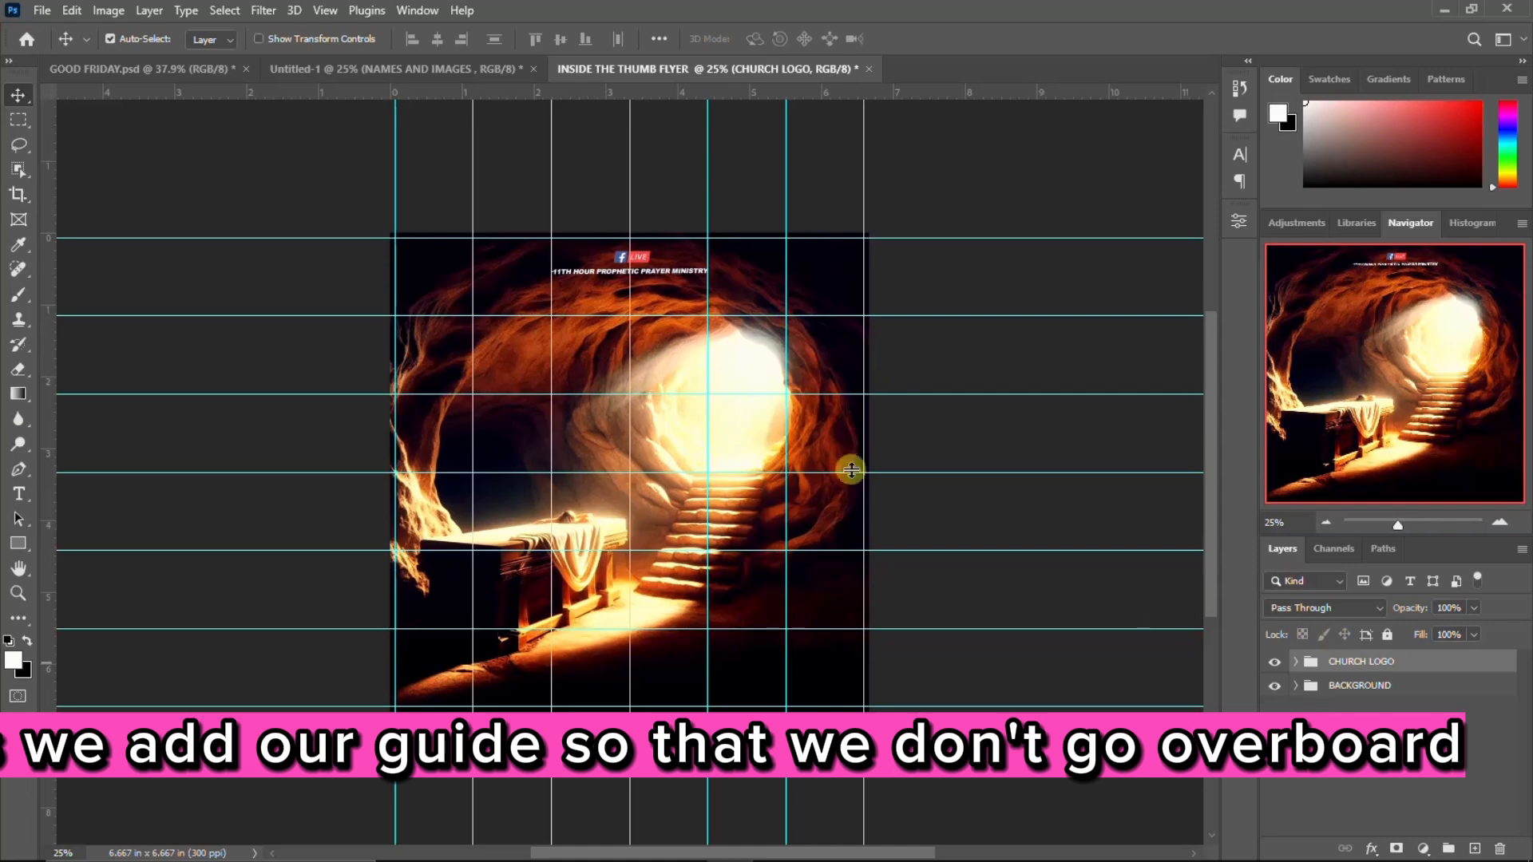
# Step: Place the 3D TEXTS image from the EASTER FLYER PSD THUMB folder on the flyer and shift it slightly upward
pyautogui.moveTo(411, 827)
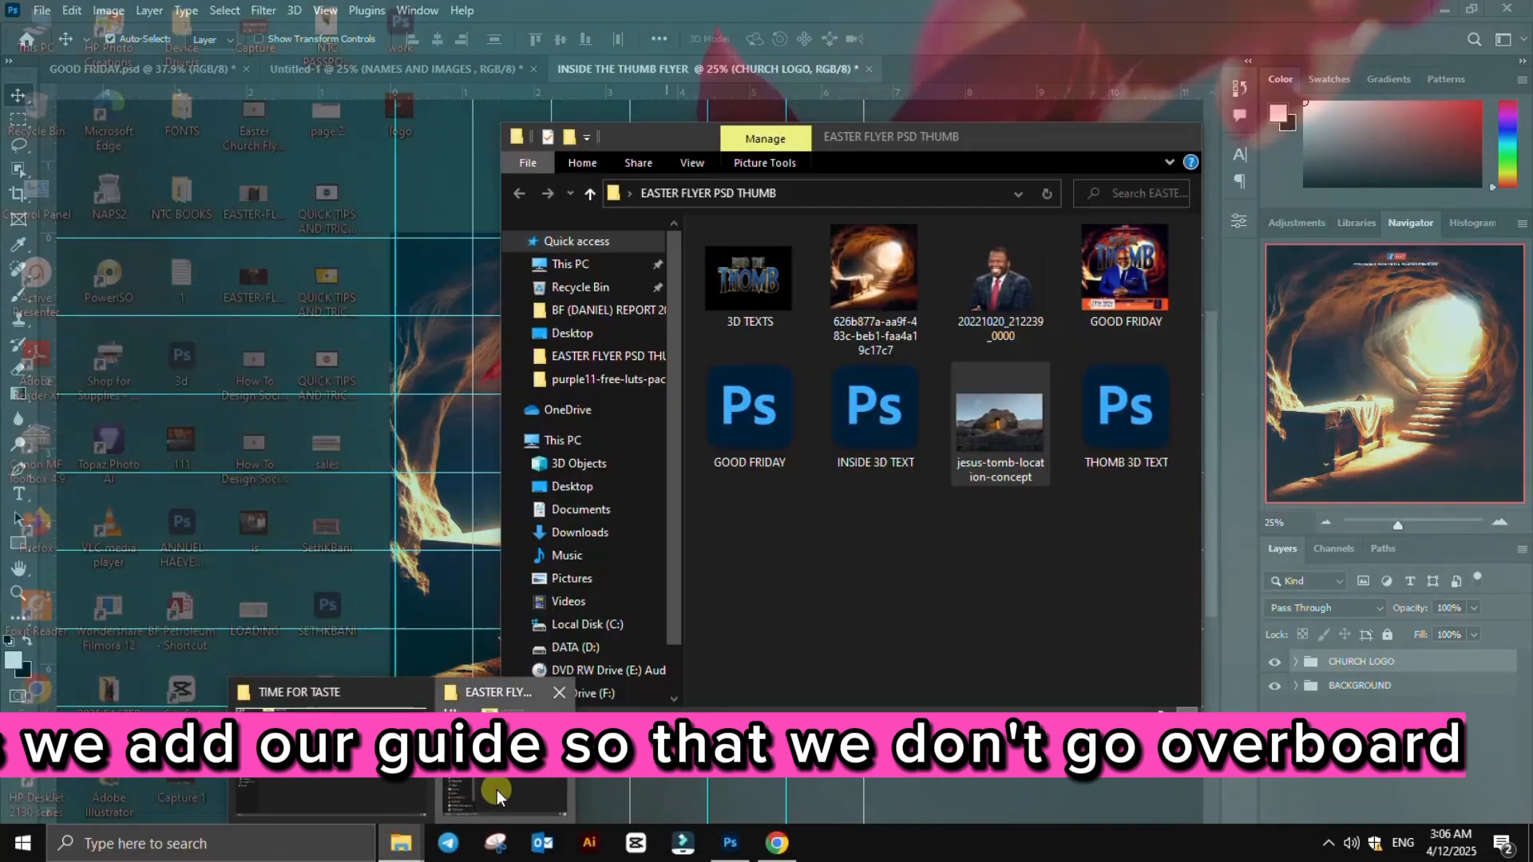
pyautogui.click(497, 793)
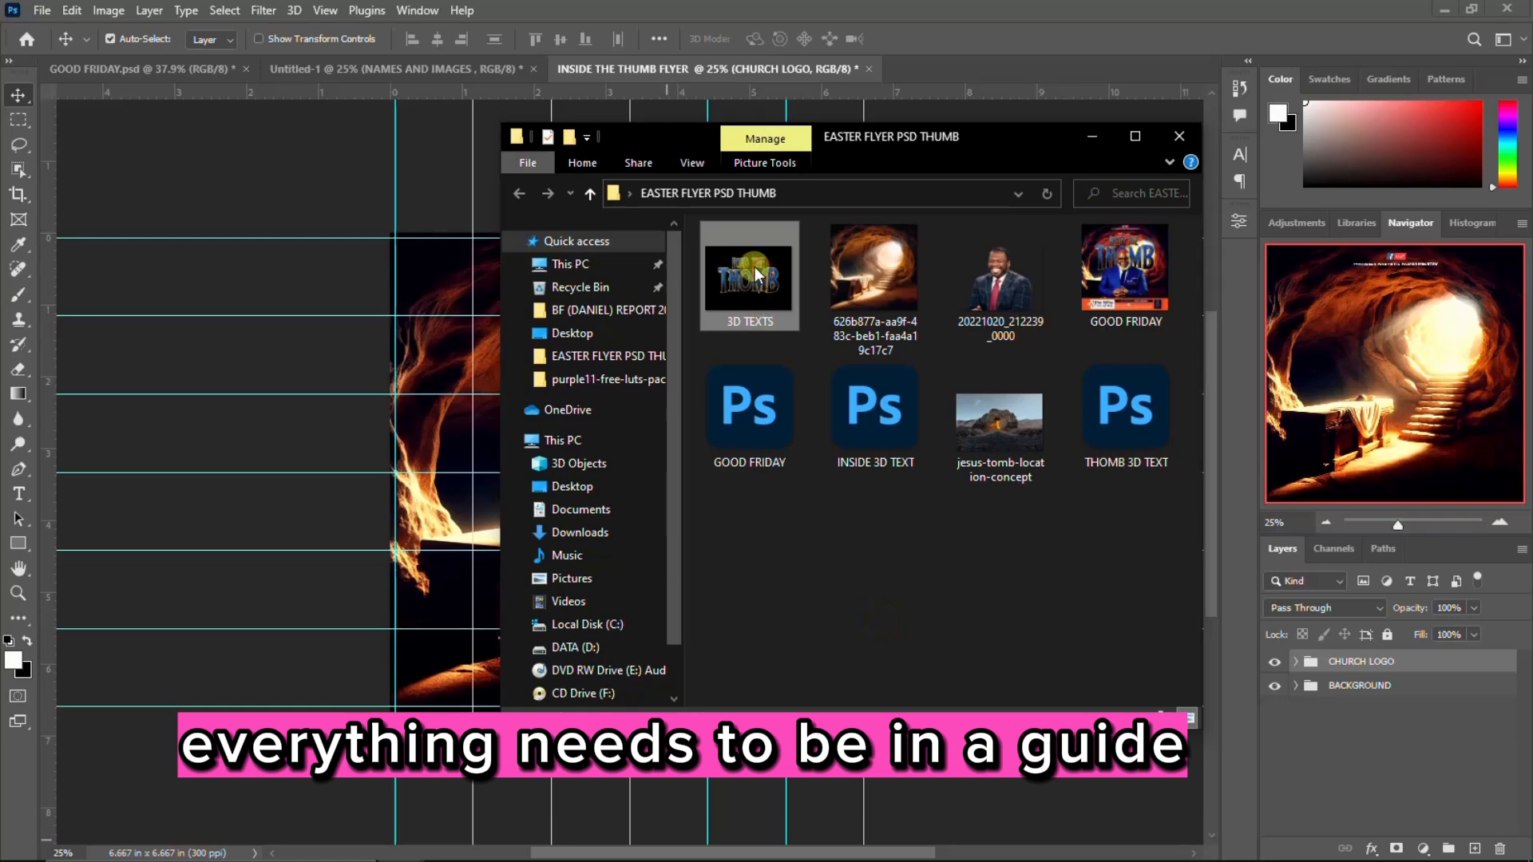
pyautogui.moveTo(755, 266); pyautogui.dragTo(439, 479)
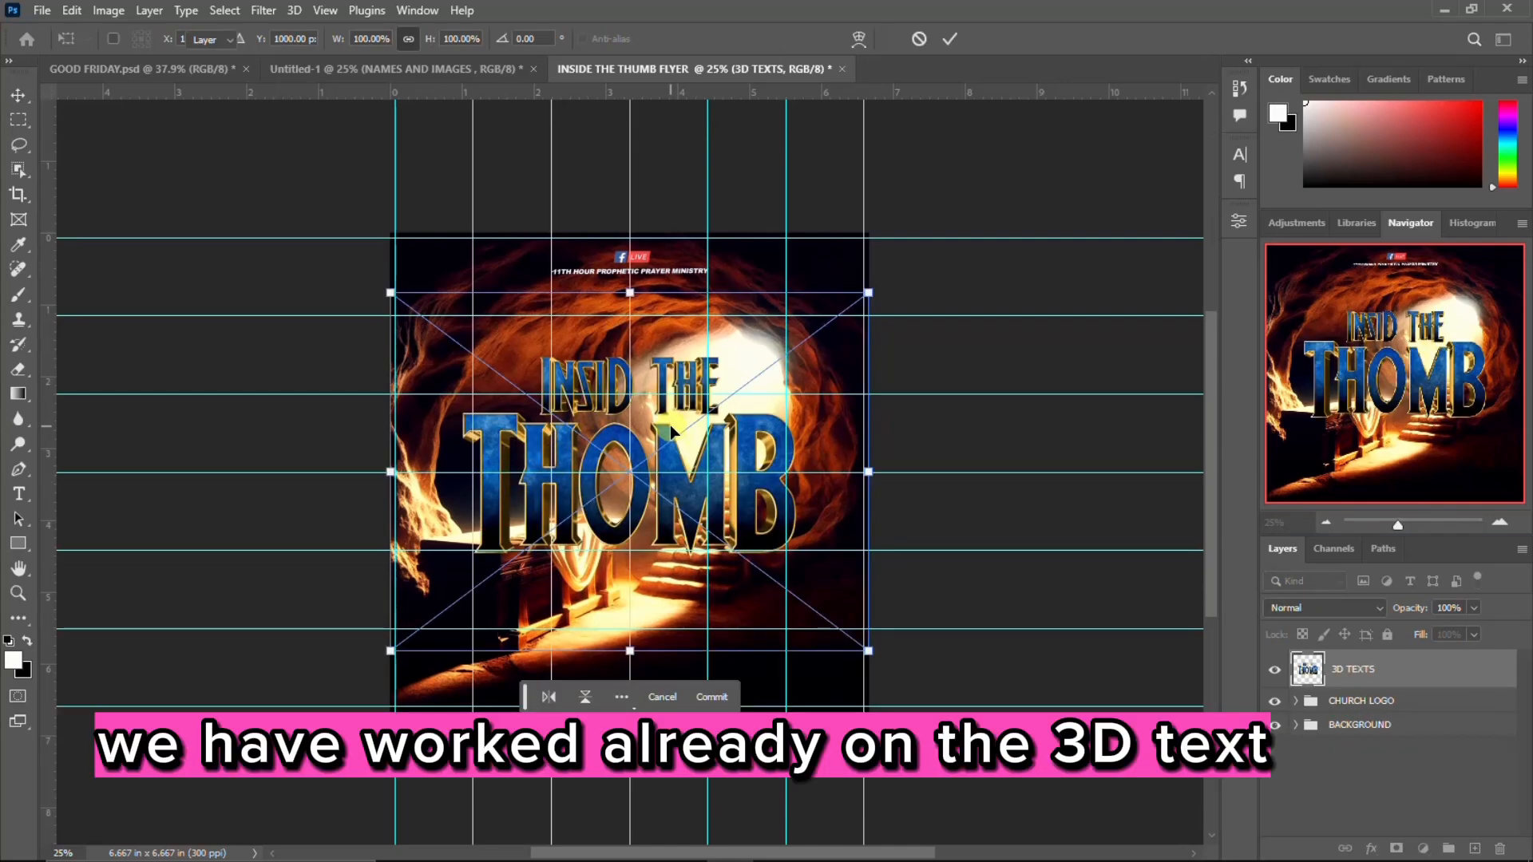
pyautogui.press('Return')
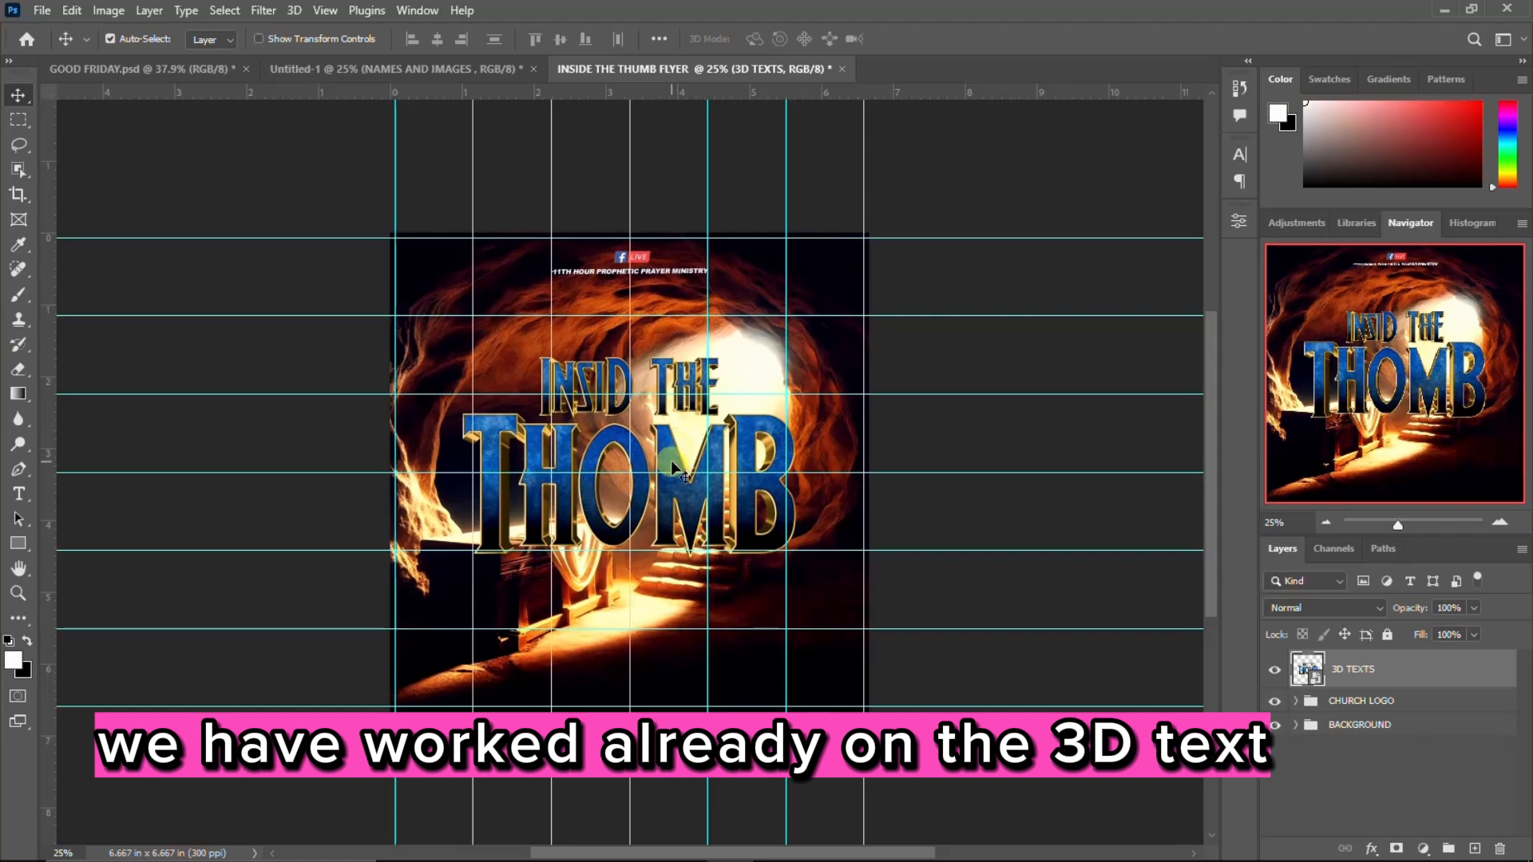
pyautogui.moveTo(671, 460); pyautogui.dragTo(671, 434)
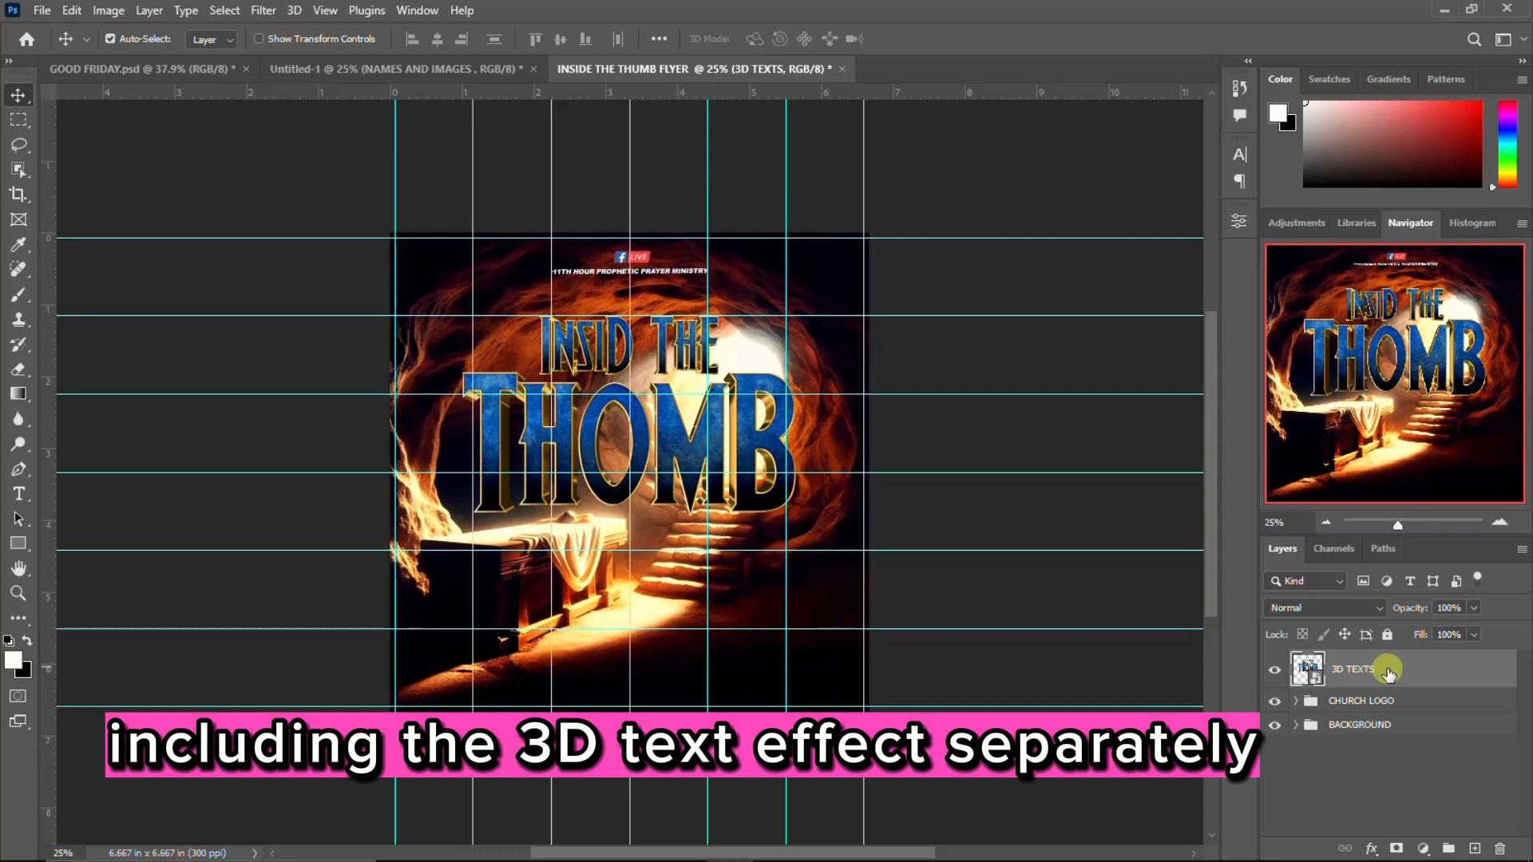
# Step: Group the 3D TEXTS layer under the name 3D TEXT and hide the guides
pyautogui.hotkey('ctrl', 'g')
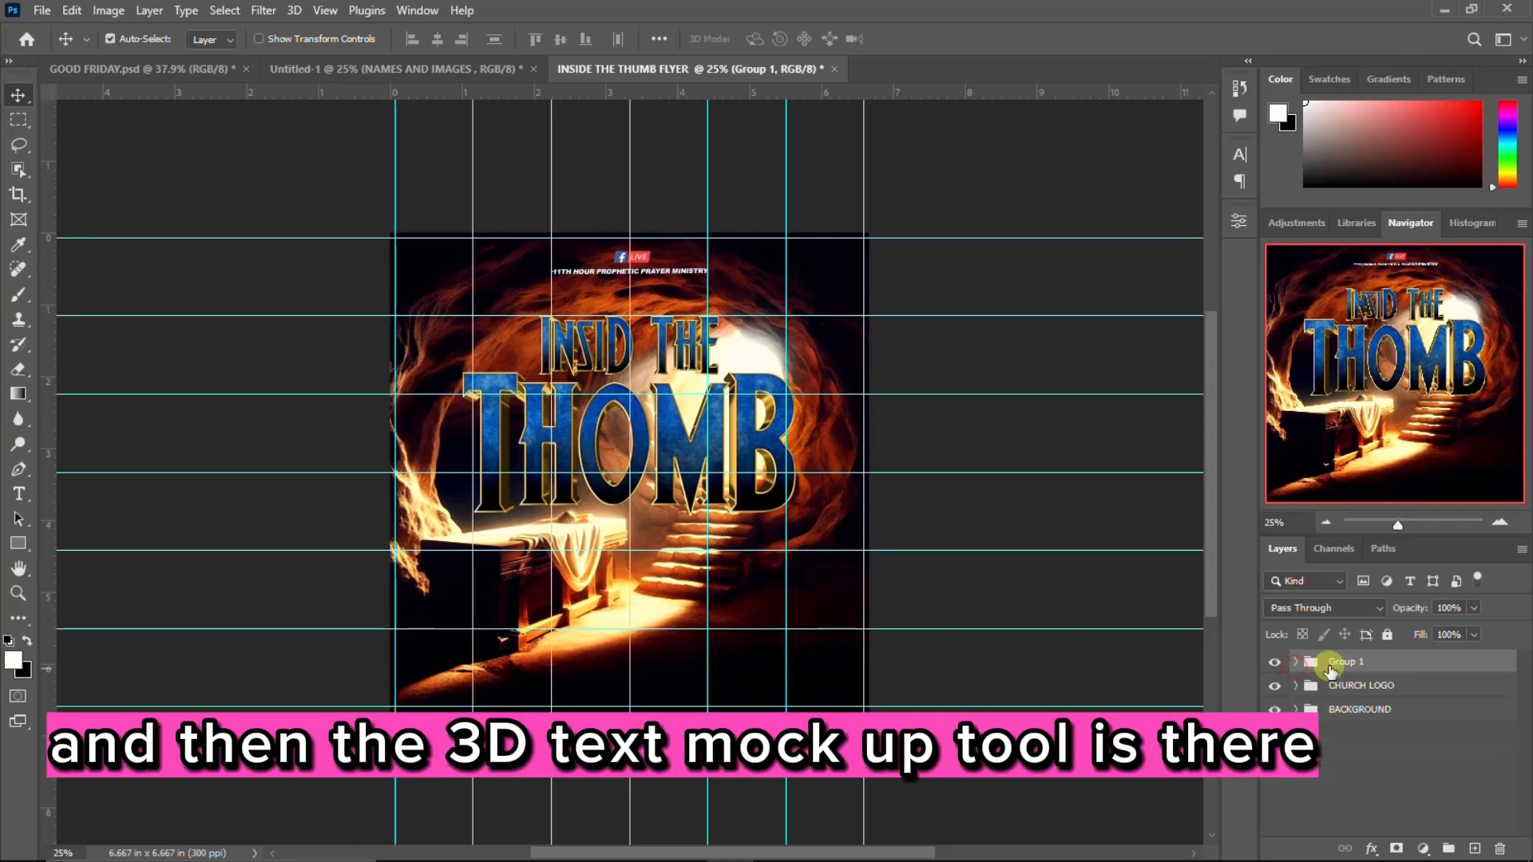
pyautogui.doubleClick(1349, 661)
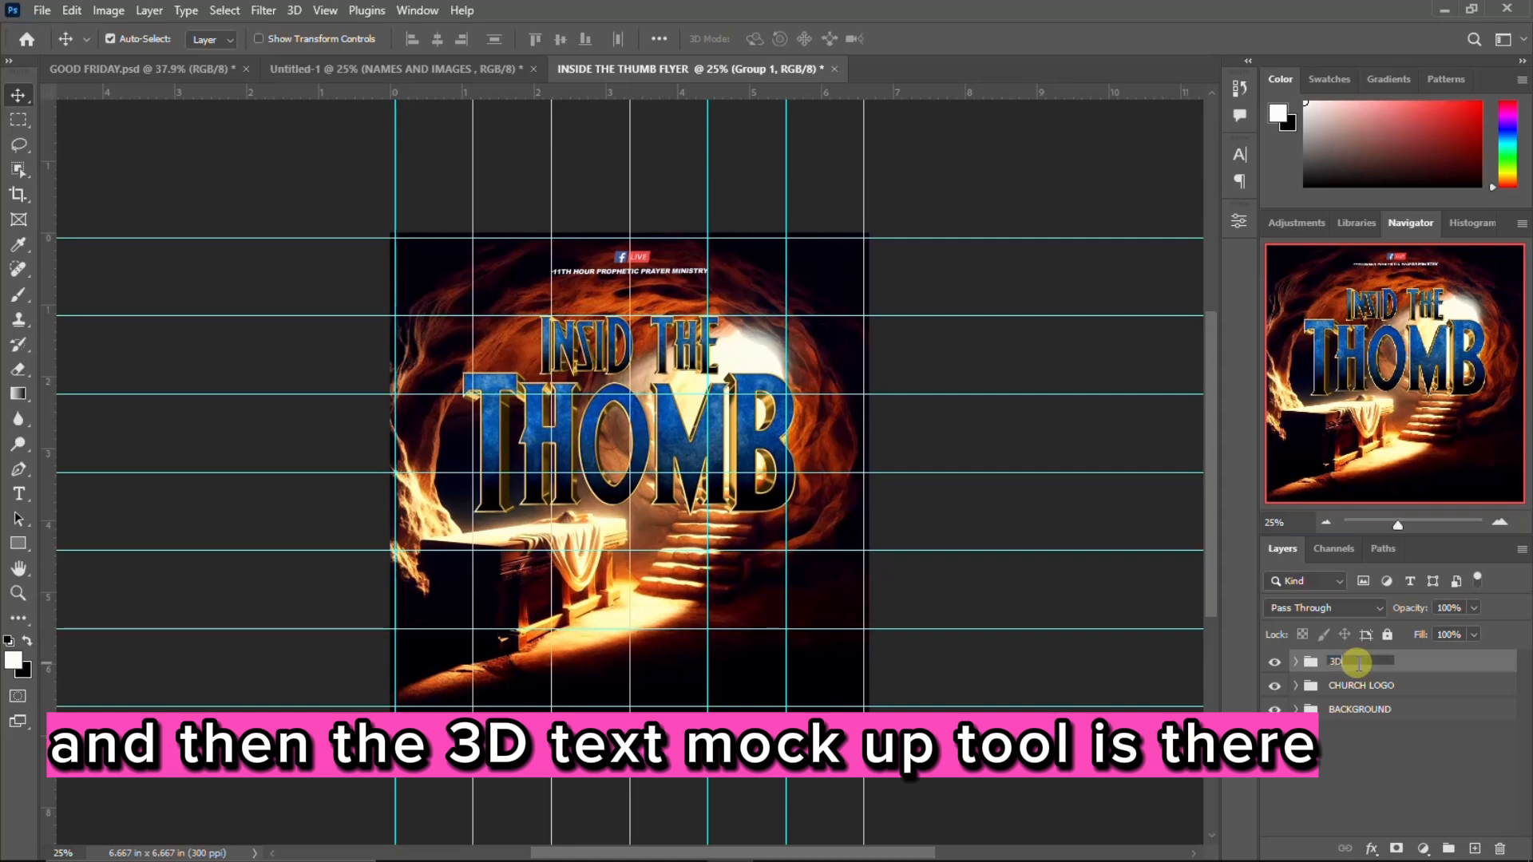
pyautogui.write('3D TEXT')
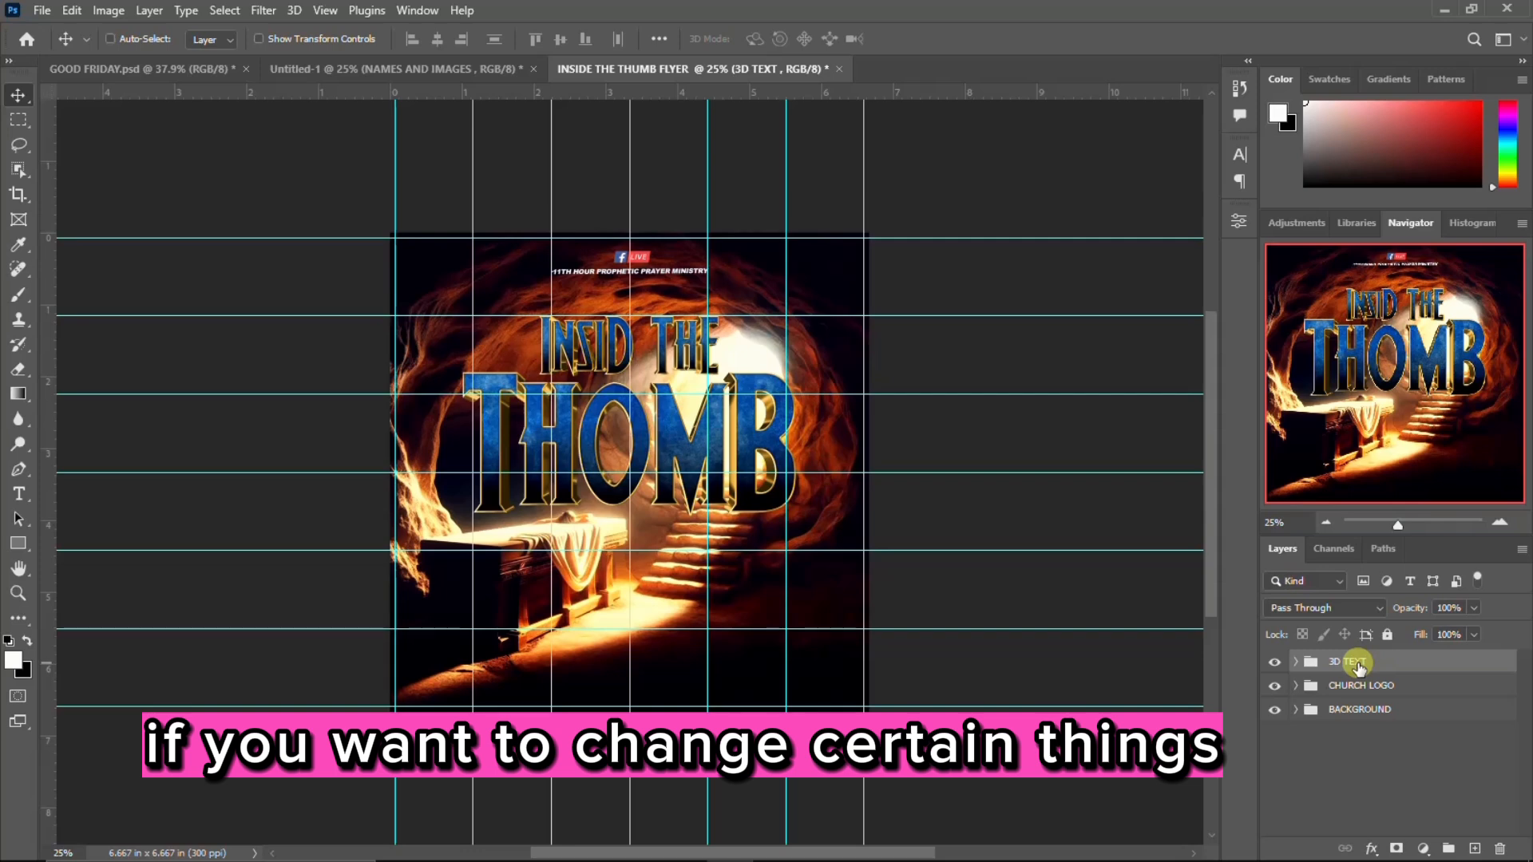
pyautogui.hotkey('ctrl', ';')
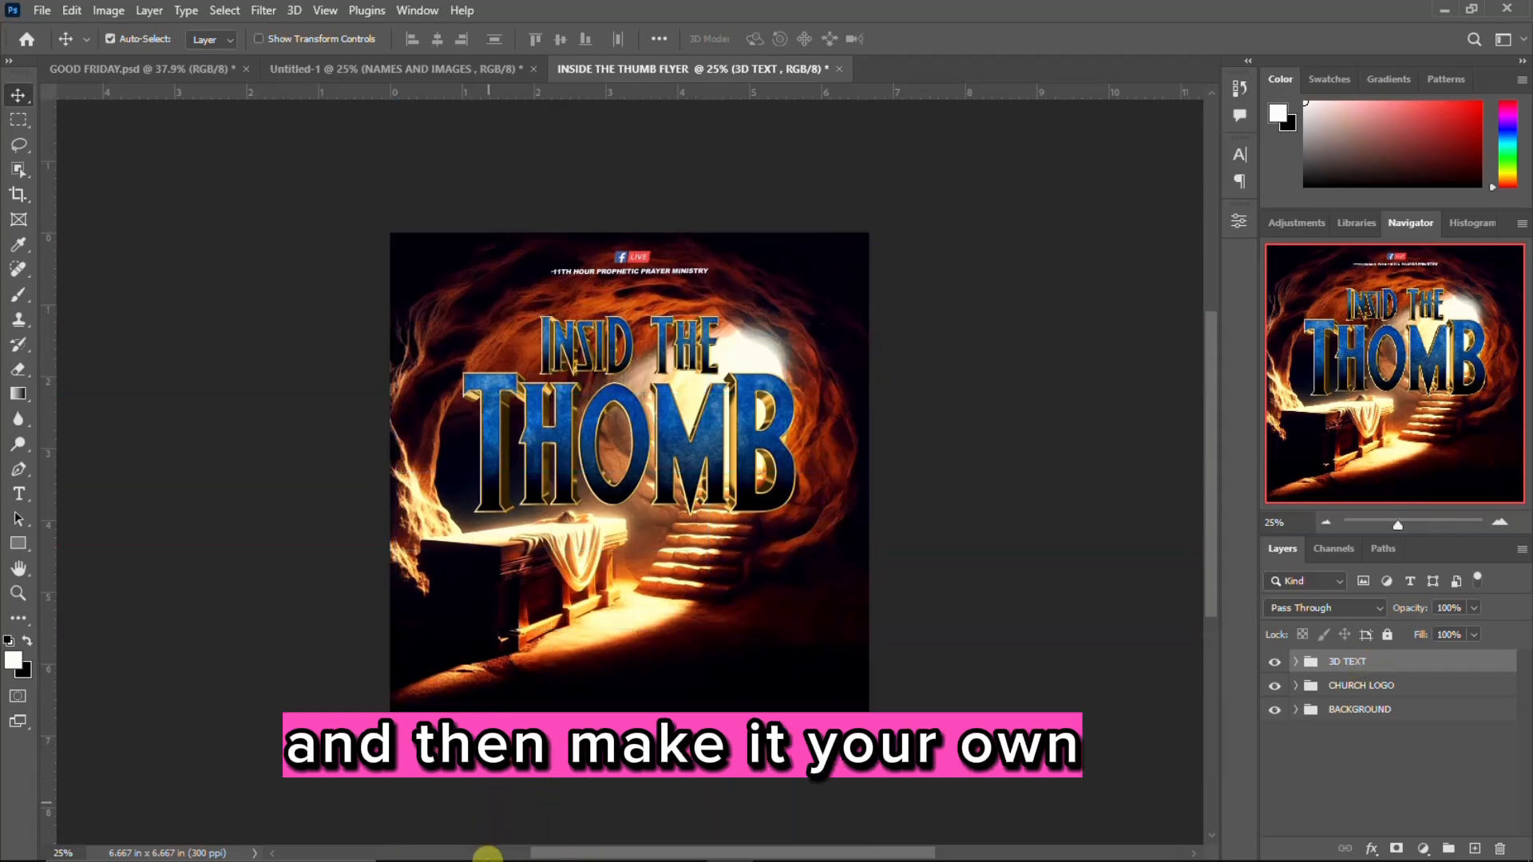
# Step: Place the portrait image 20221020_212239_0000 above the 3D TEXT group, scale it down and position it at the lower centre of the flyer
pyautogui.moveTo(488, 861)
pyautogui.moveTo(408, 848)
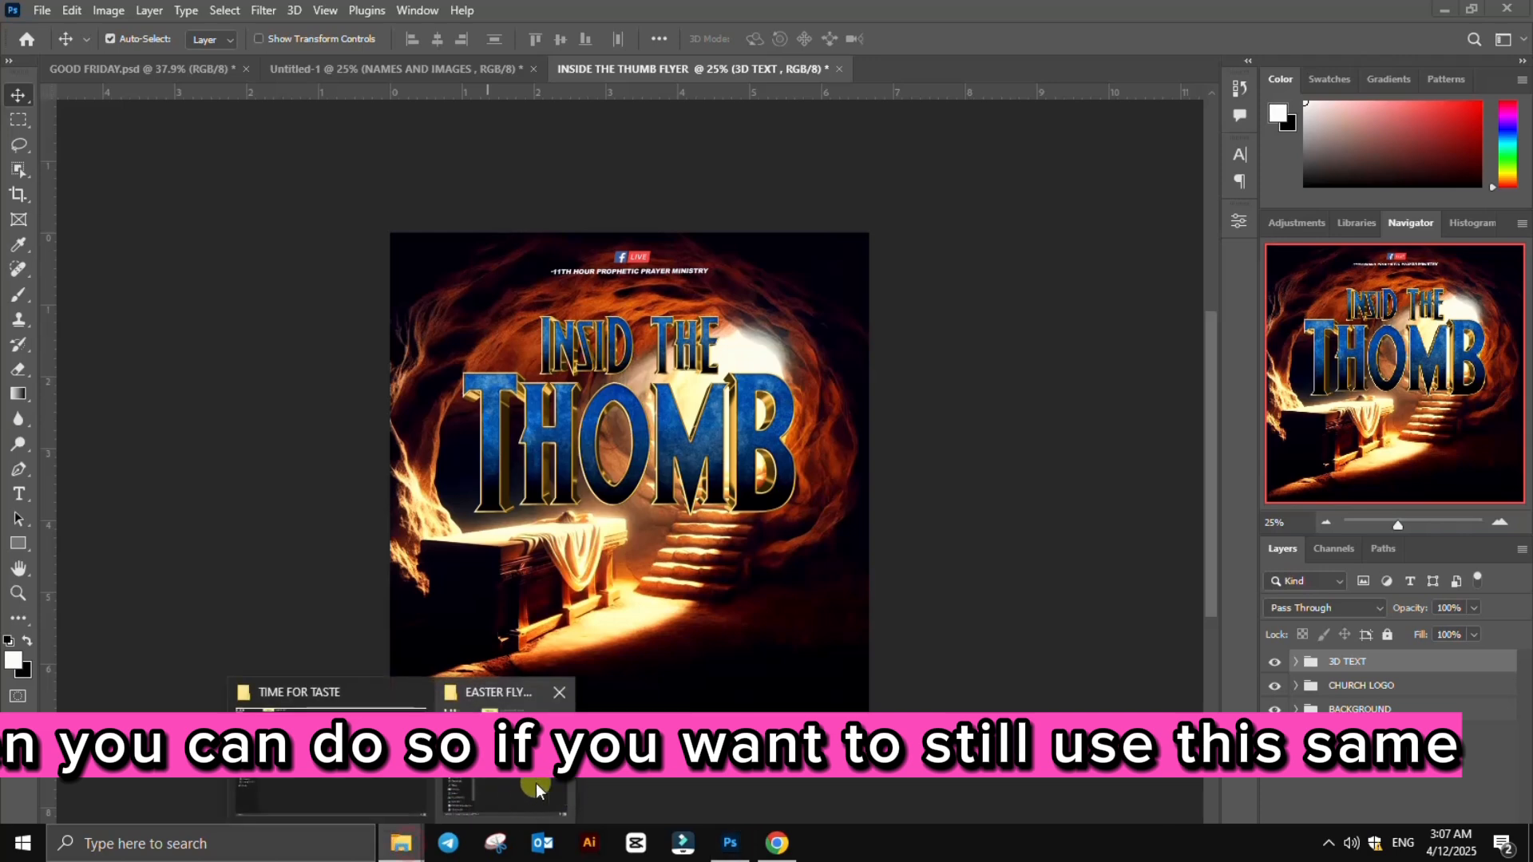
pyautogui.click(537, 785)
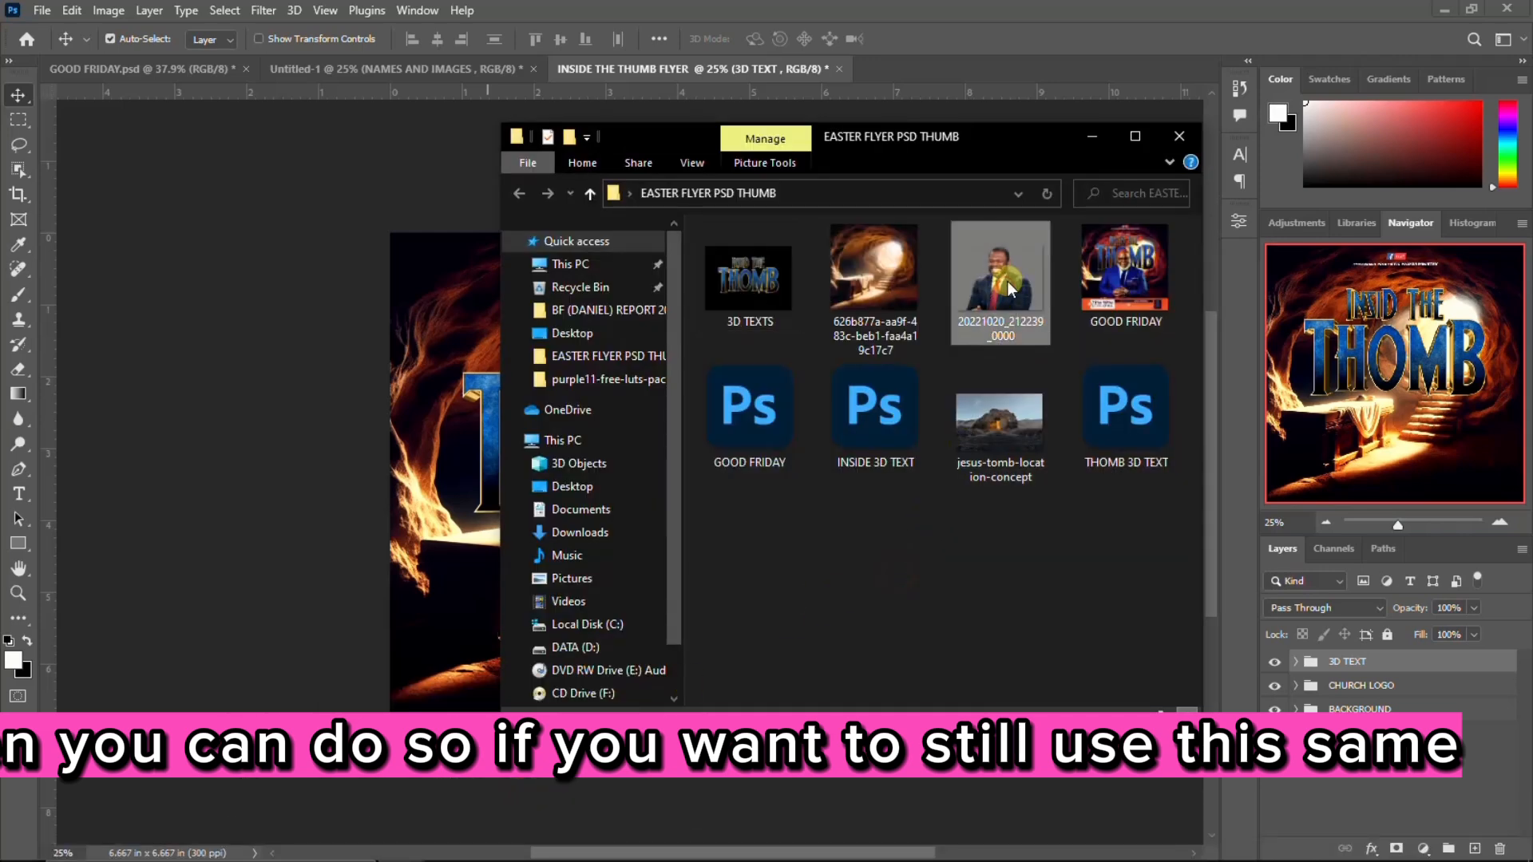
pyautogui.moveTo(1007, 281); pyautogui.dragTo(443, 553)
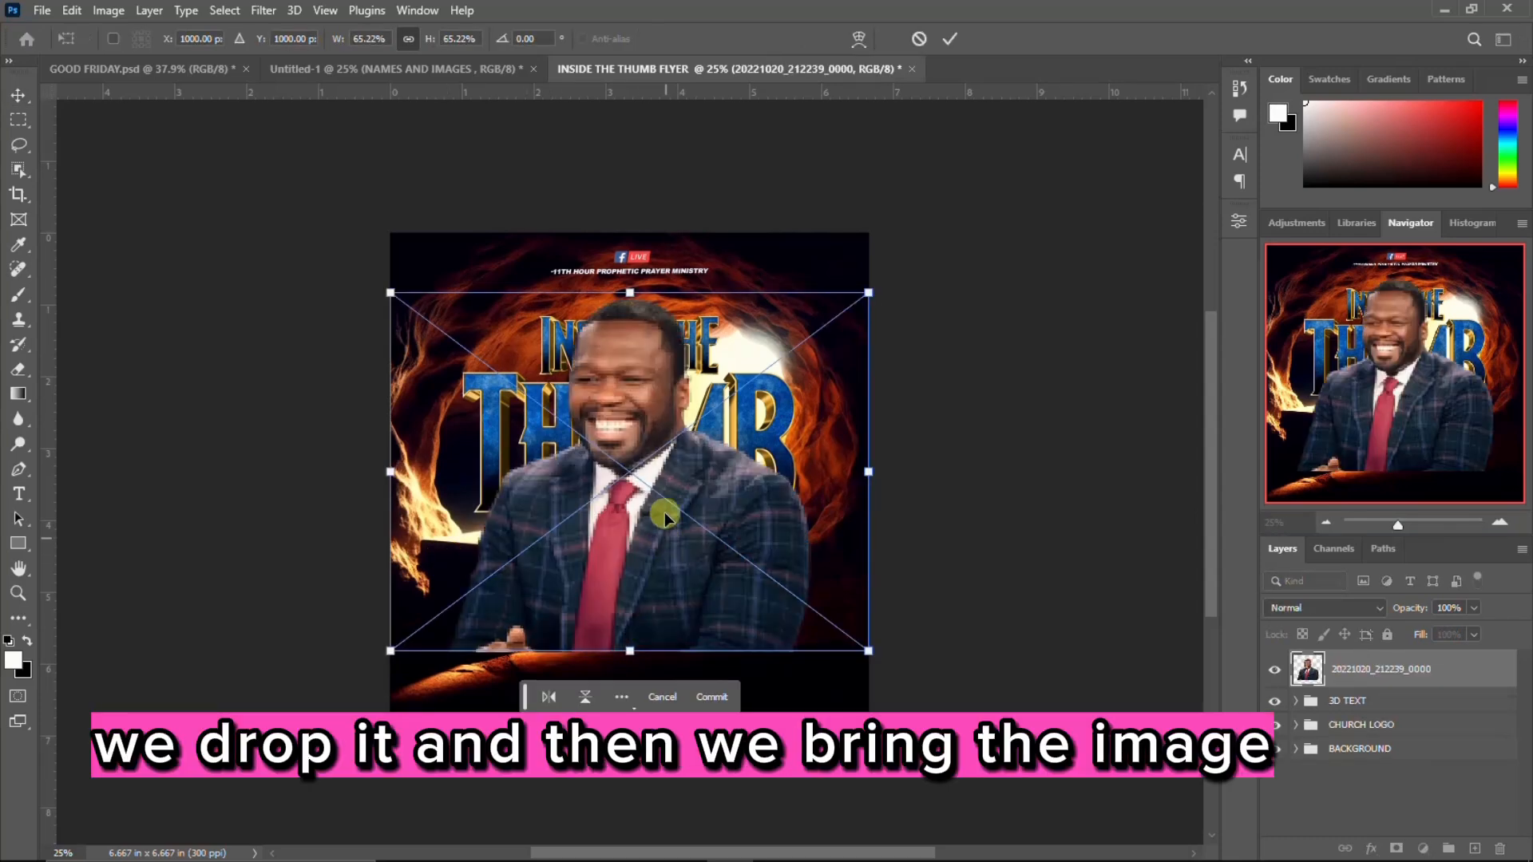
pyautogui.moveTo(664, 511); pyautogui.dragTo(664, 549)
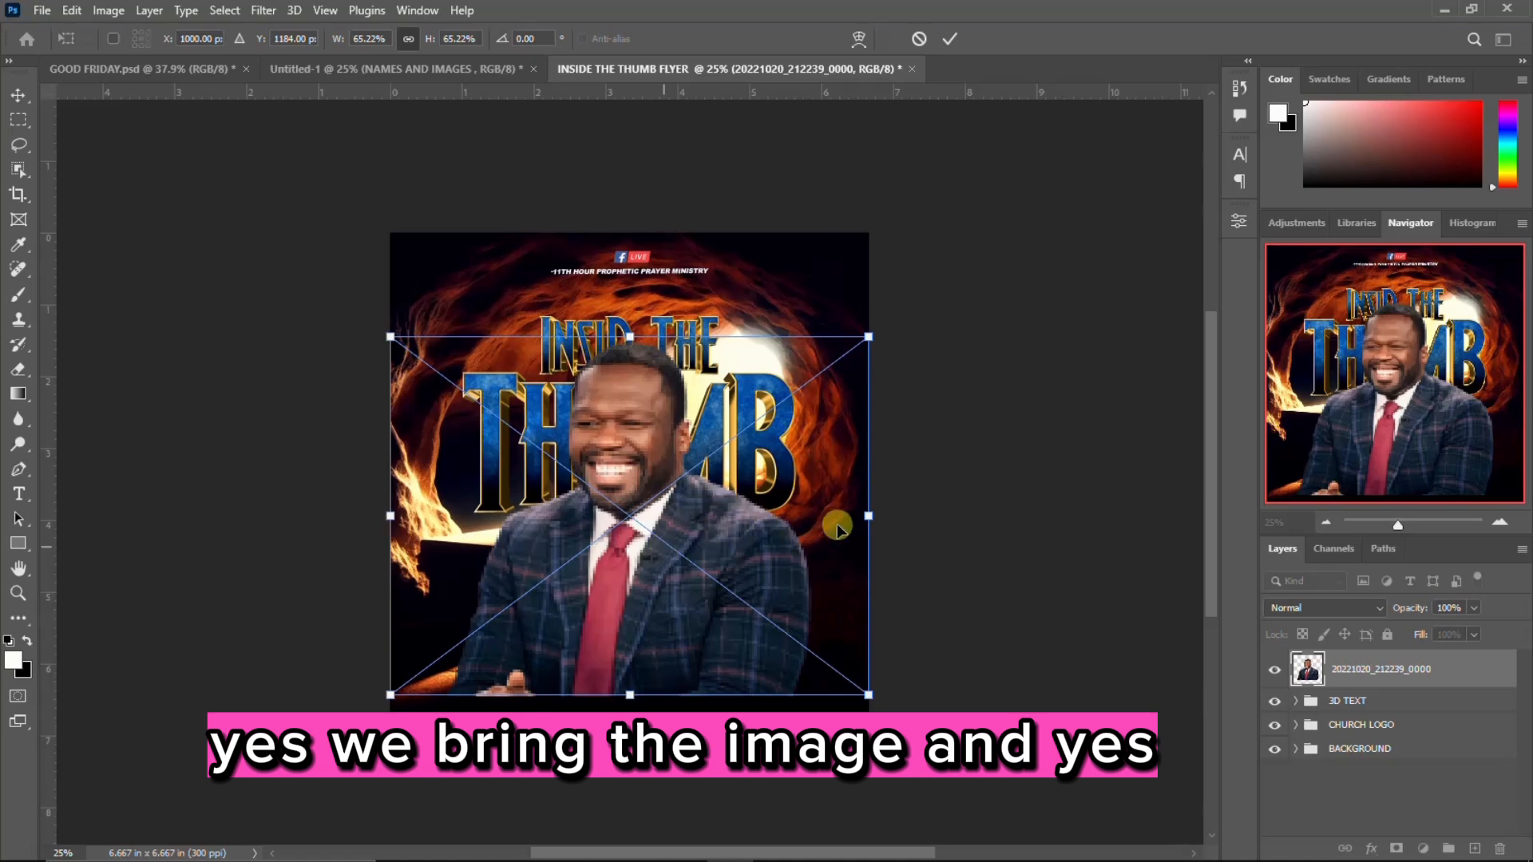
pyautogui.moveTo(834, 519); pyautogui.dragTo(808, 523)
pyautogui.moveTo(699, 562); pyautogui.dragTo(686, 581)
pyautogui.press('Return')
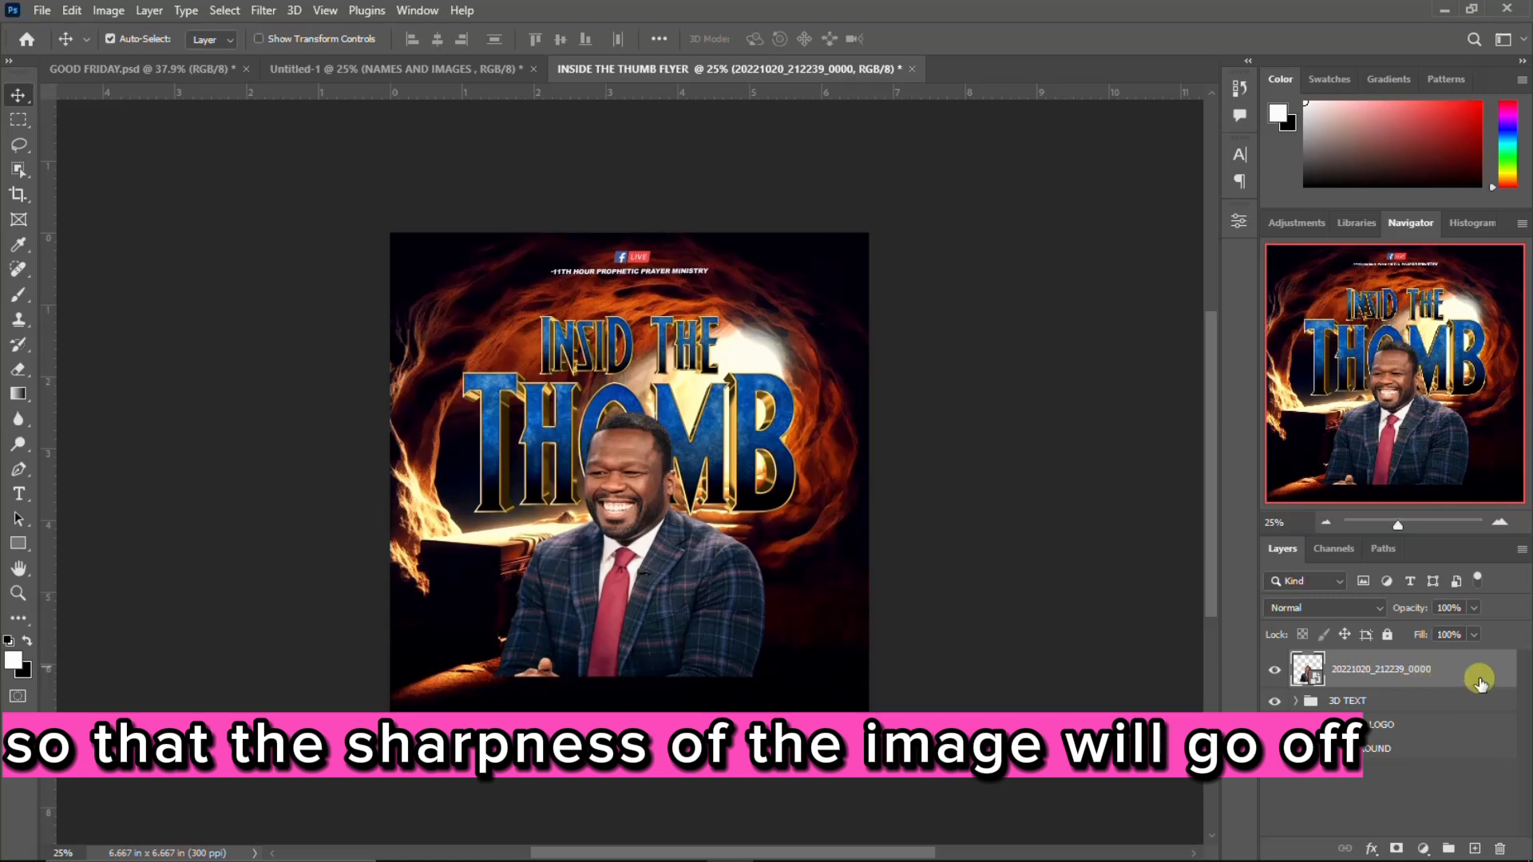
# Step: Open the portrait in the Camera Raw Filter and set Texture to +94, Clarity to +38 and Dehaze to +35
pyautogui.click(320, 12)
pyautogui.moveTo(263, 10)
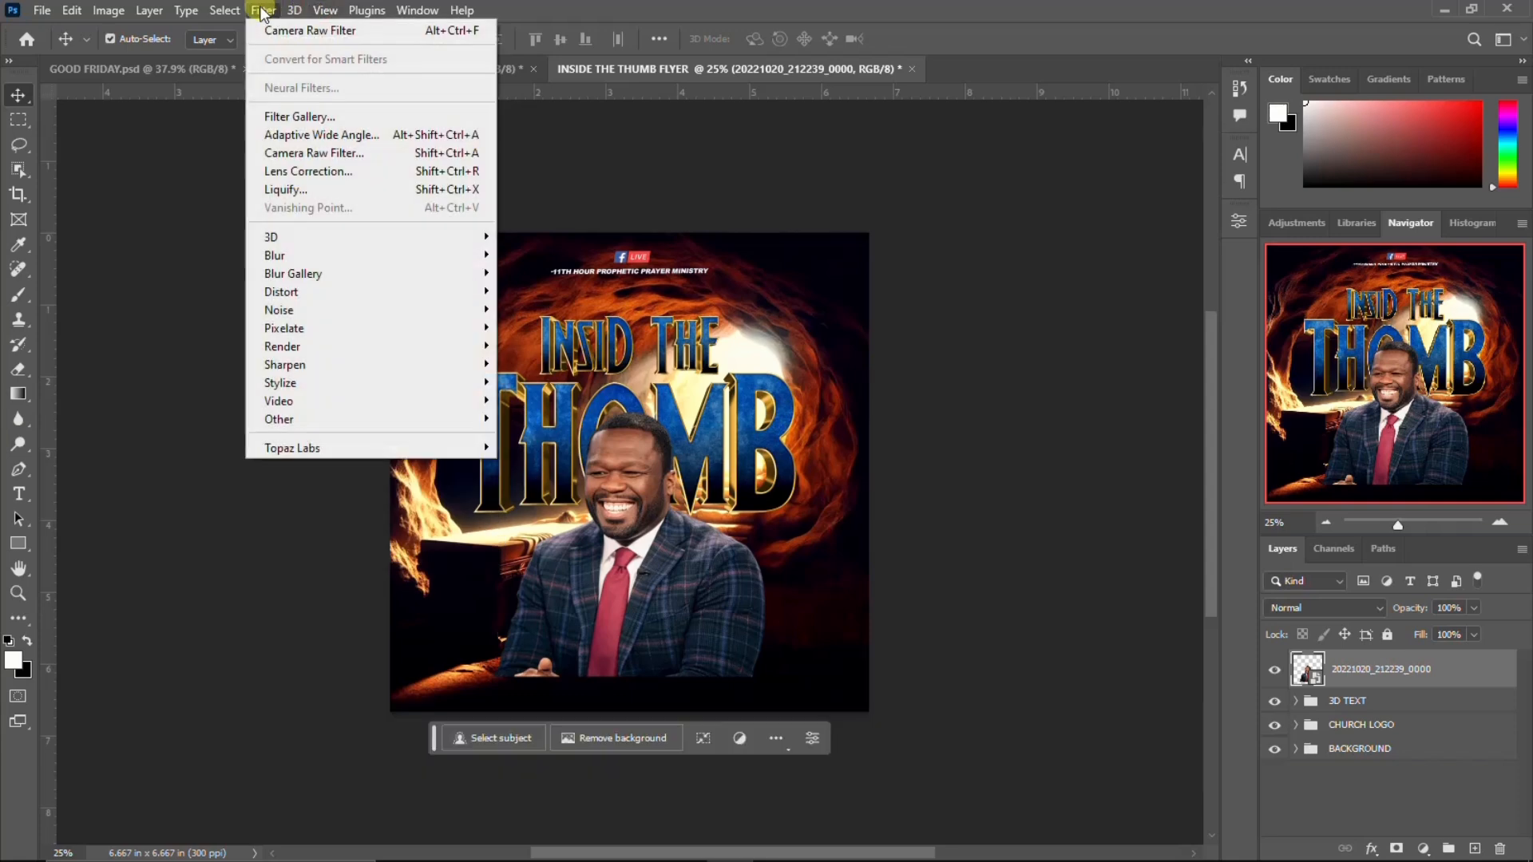
pyautogui.click(314, 152)
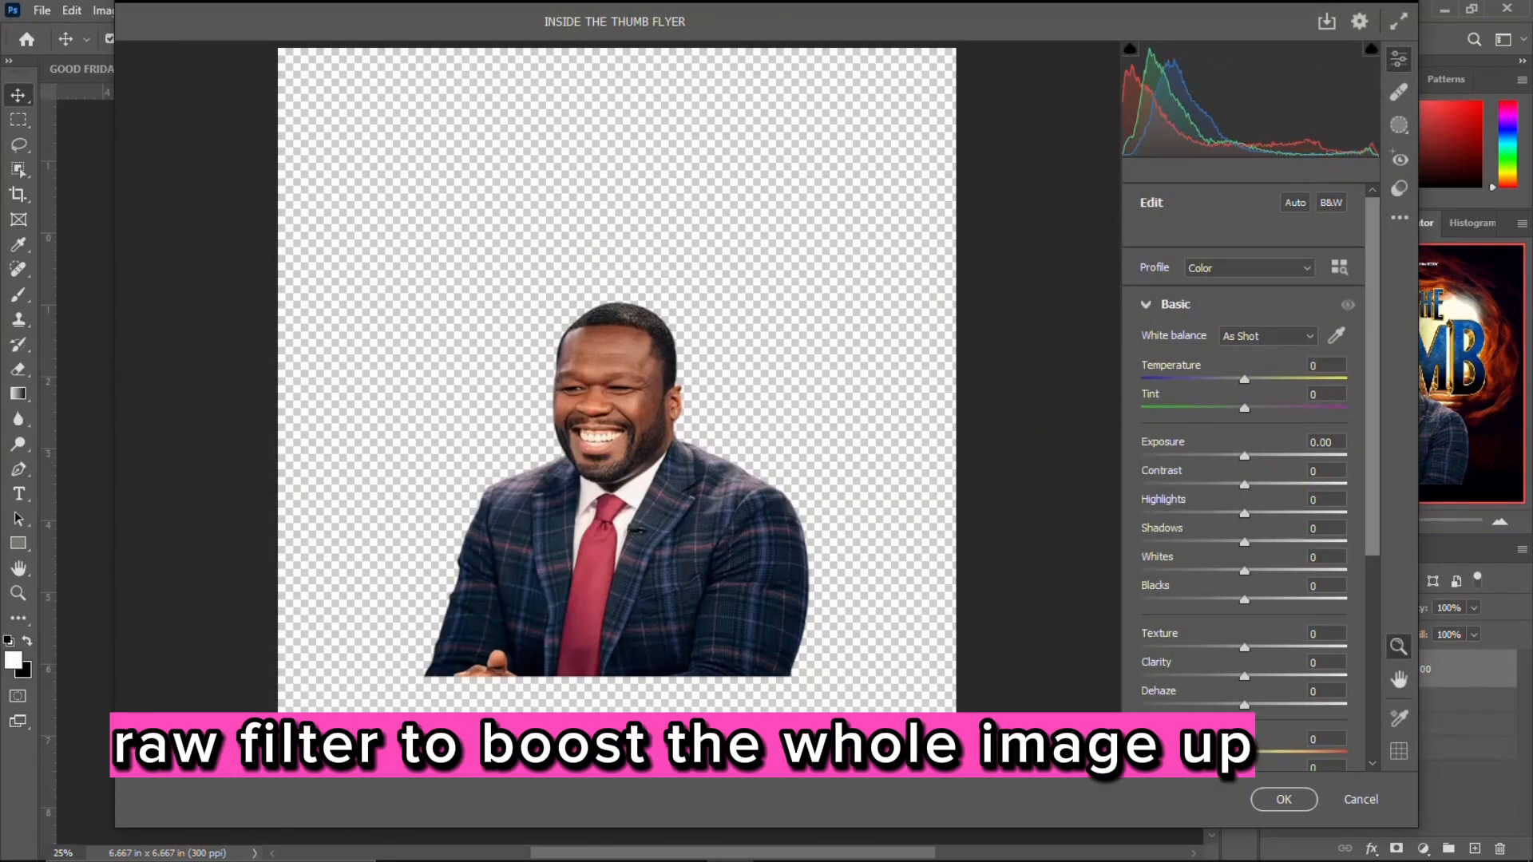
pyautogui.moveTo(1243, 652); pyautogui.dragTo(1341, 647)
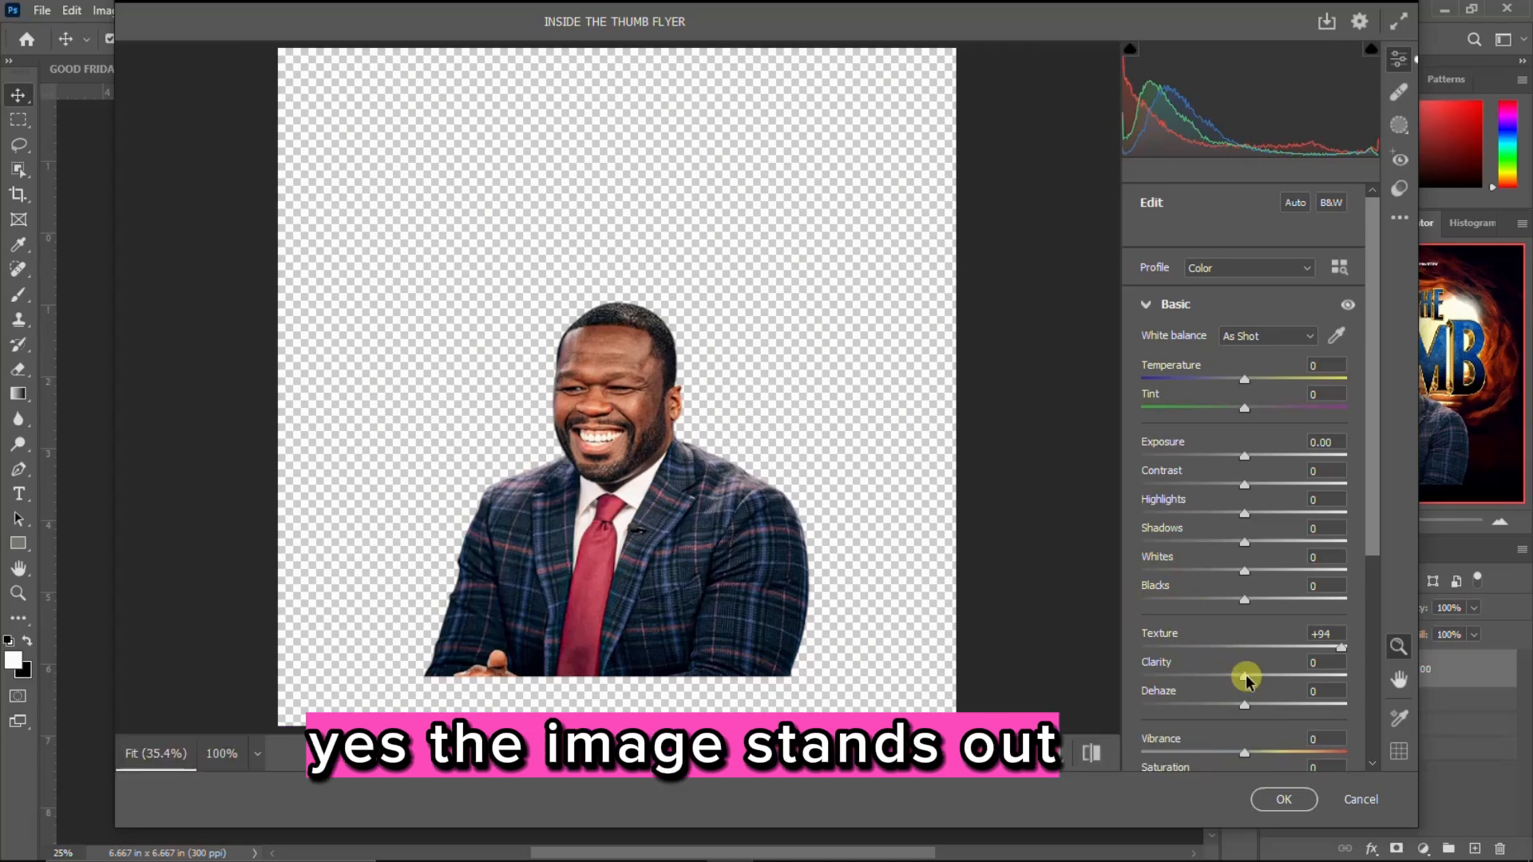
pyautogui.moveTo(1264, 683); pyautogui.dragTo(1270, 684)
pyautogui.moveTo(1271, 681)
pyautogui.mouseDown()
pyautogui.moveTo(1285, 681)
pyautogui.moveTo(1257, 704)
pyautogui.moveTo(1281, 704)
pyautogui.mouseUp()
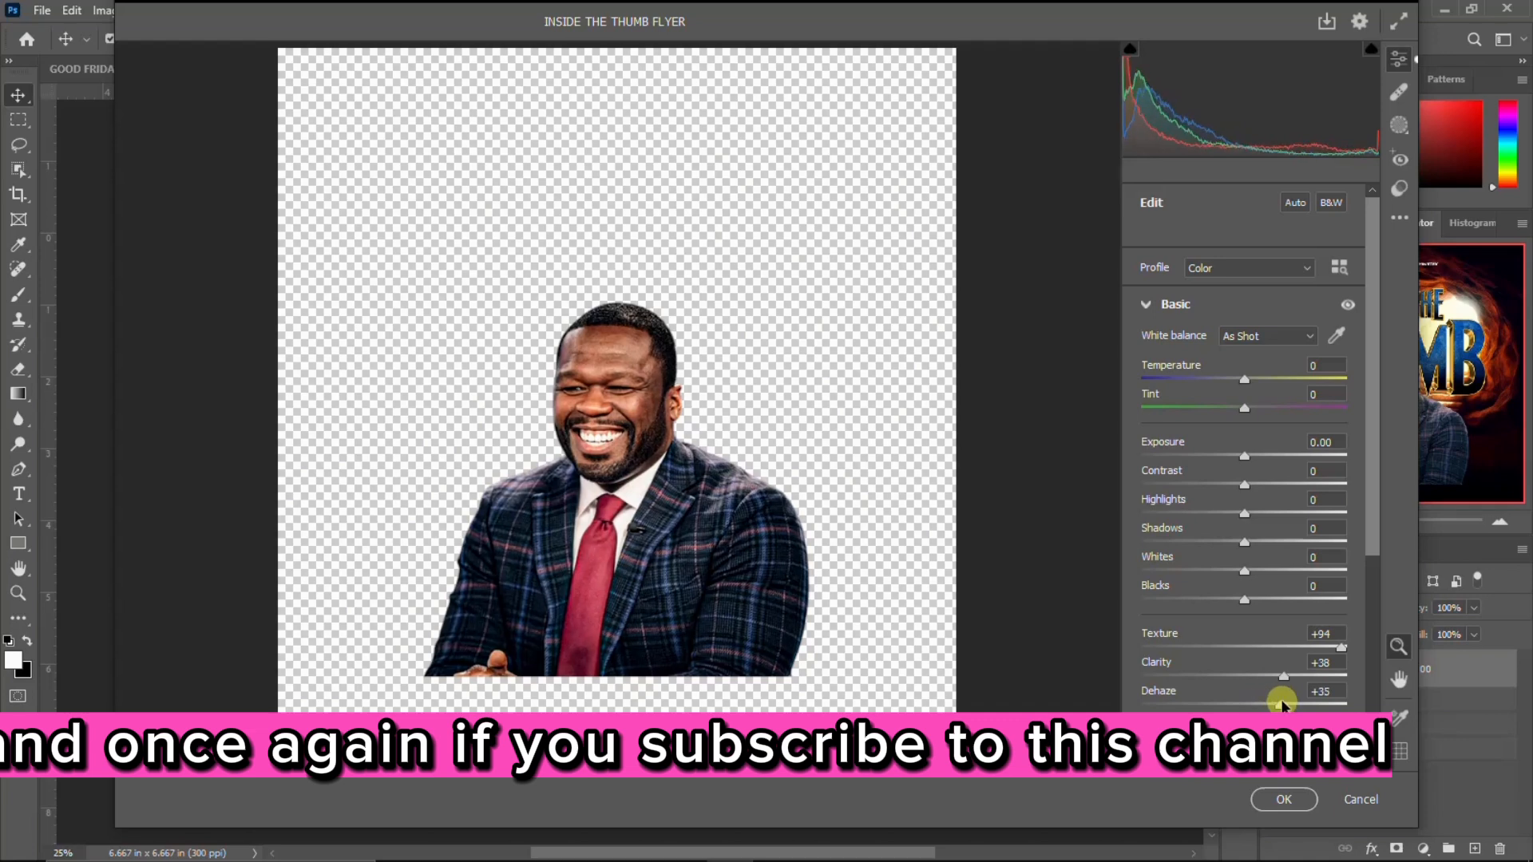
# Step: Set Vibrance to +25 and Saturation to +18, compare before and after, then apply the filter and collapse the portrait's smart filters
pyautogui.scroll(-3, 1277, 699)
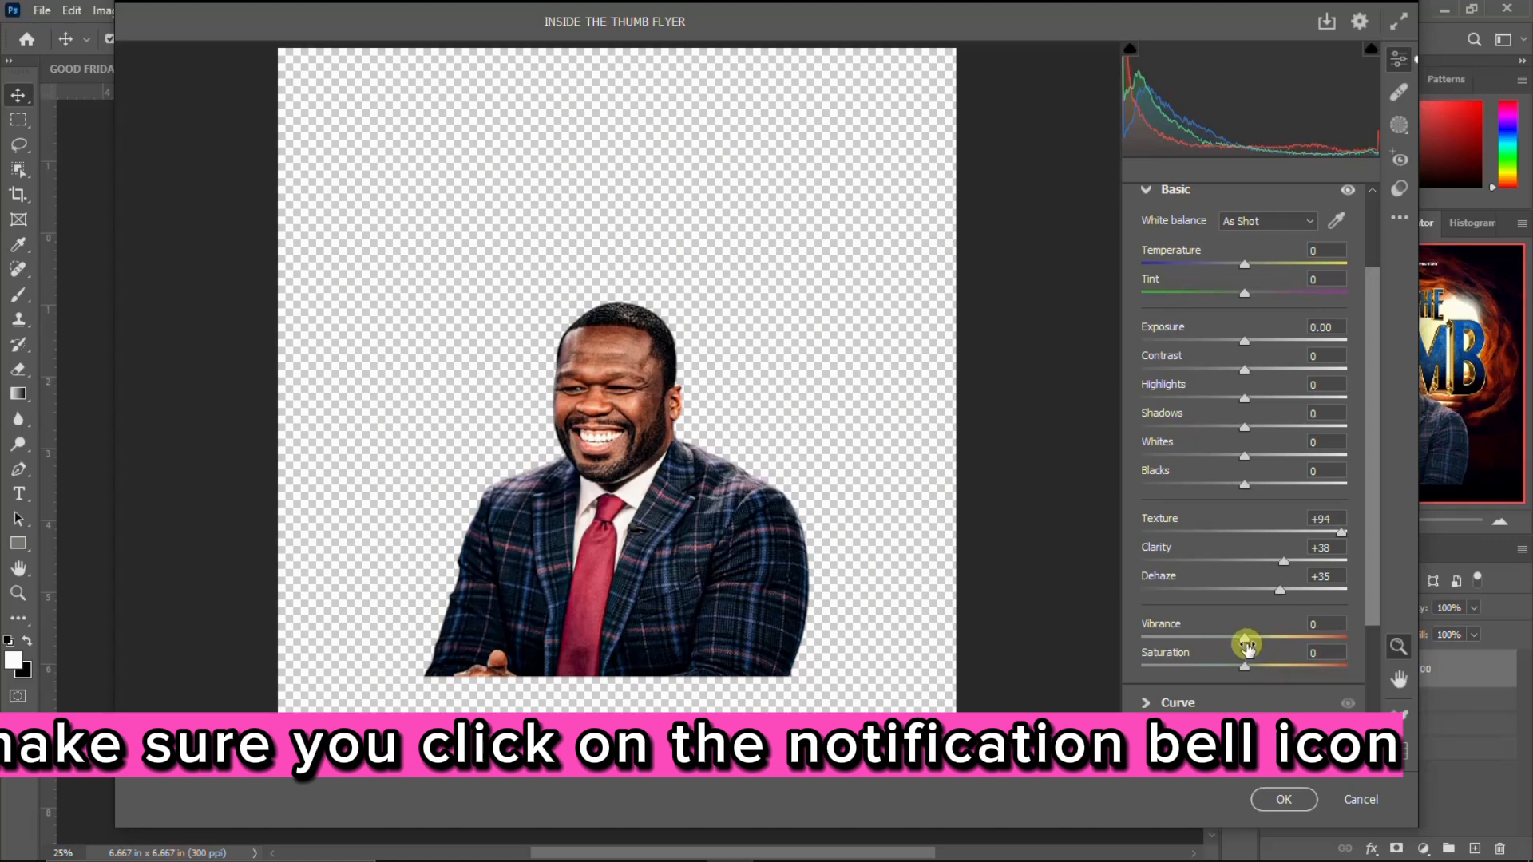
pyautogui.click(1265, 640)
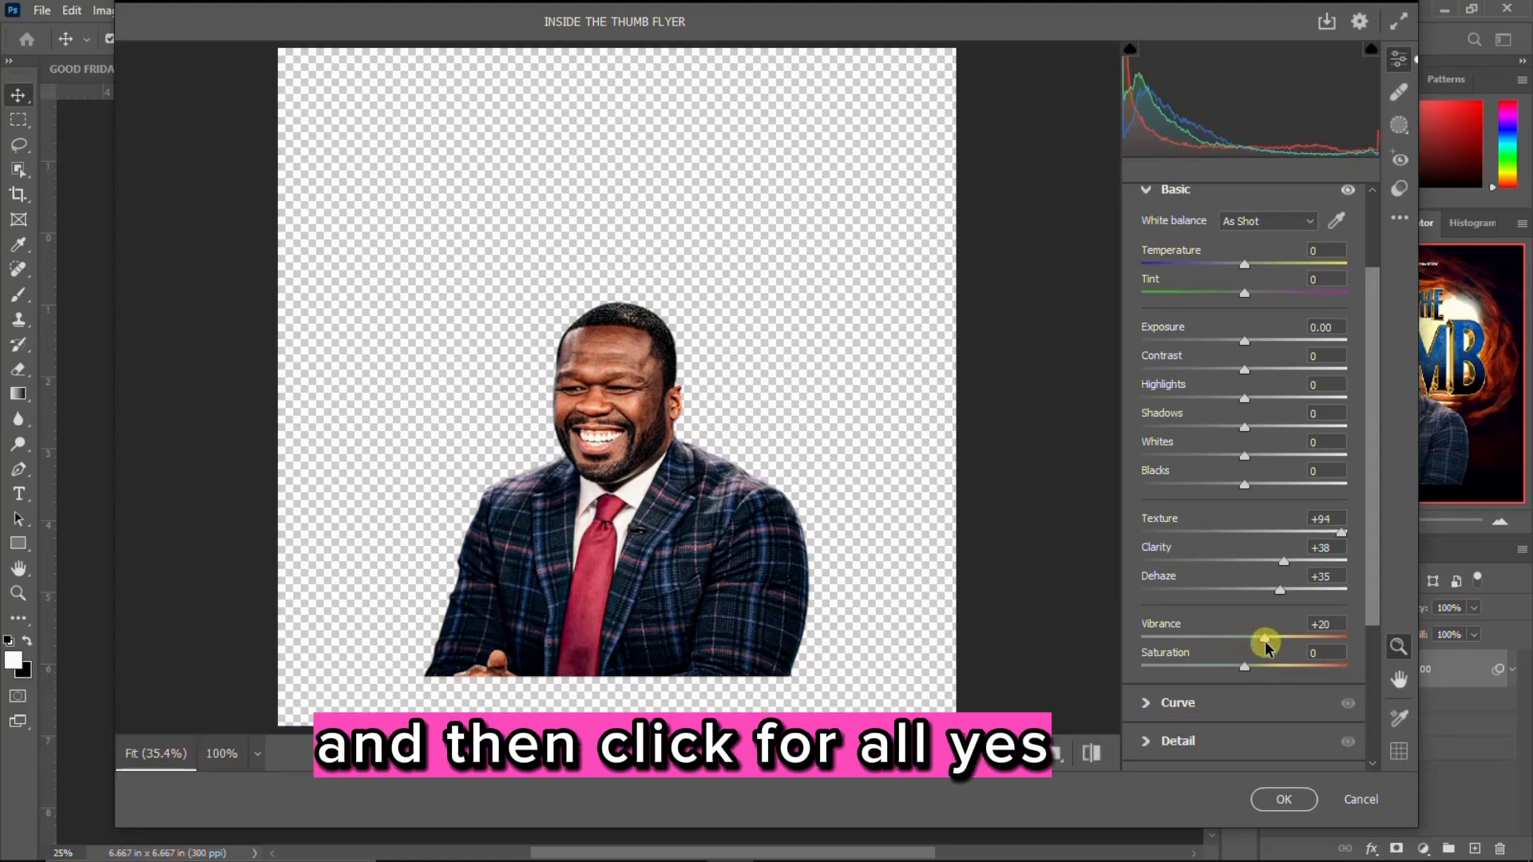
pyautogui.moveTo(1264, 641); pyautogui.dragTo(1262, 669)
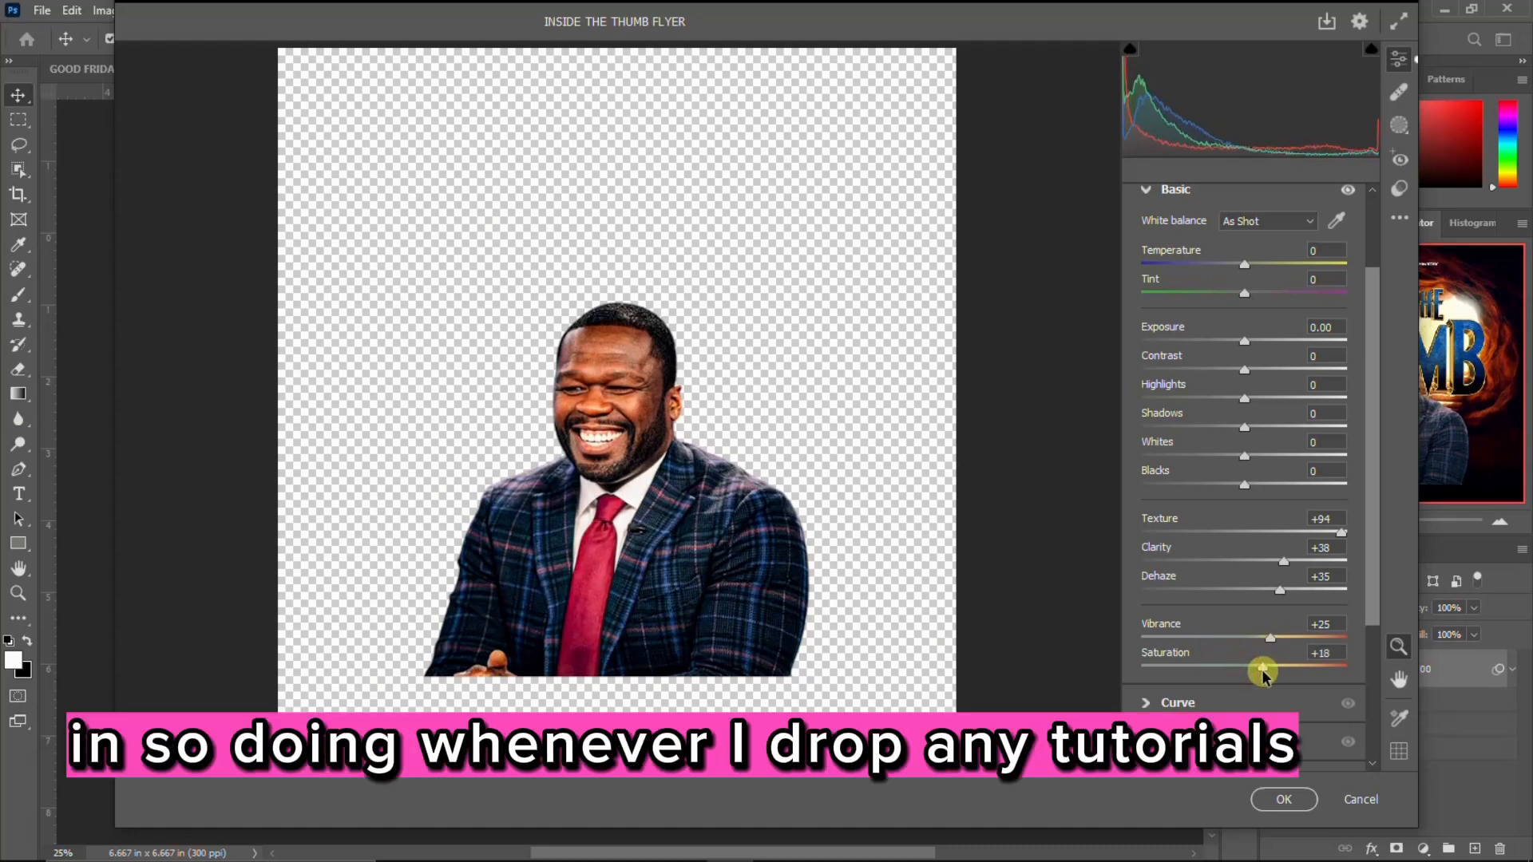
pyautogui.click(1071, 754)
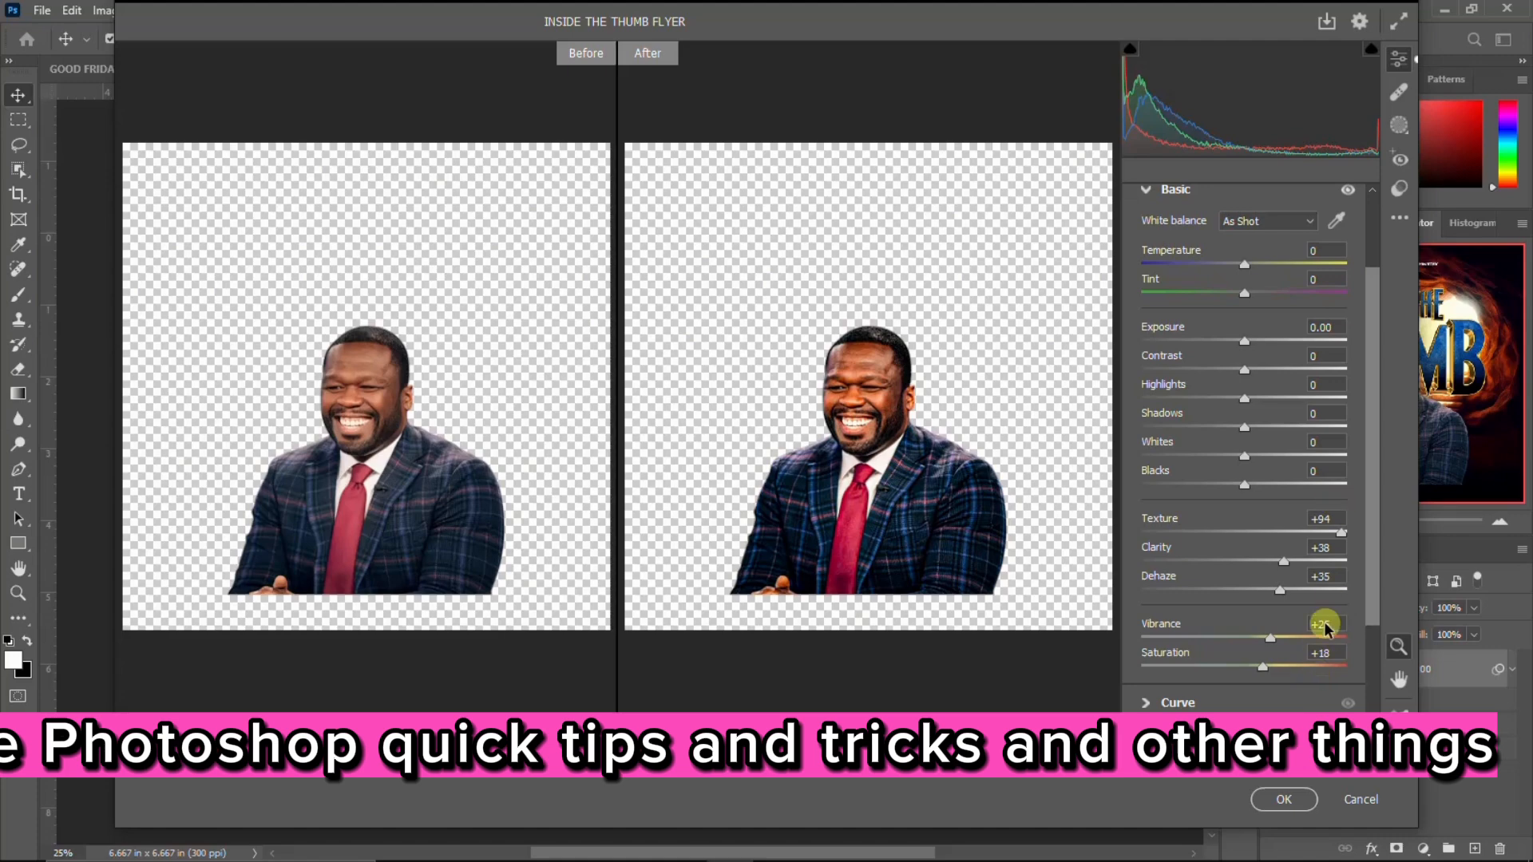
pyautogui.click(1283, 798)
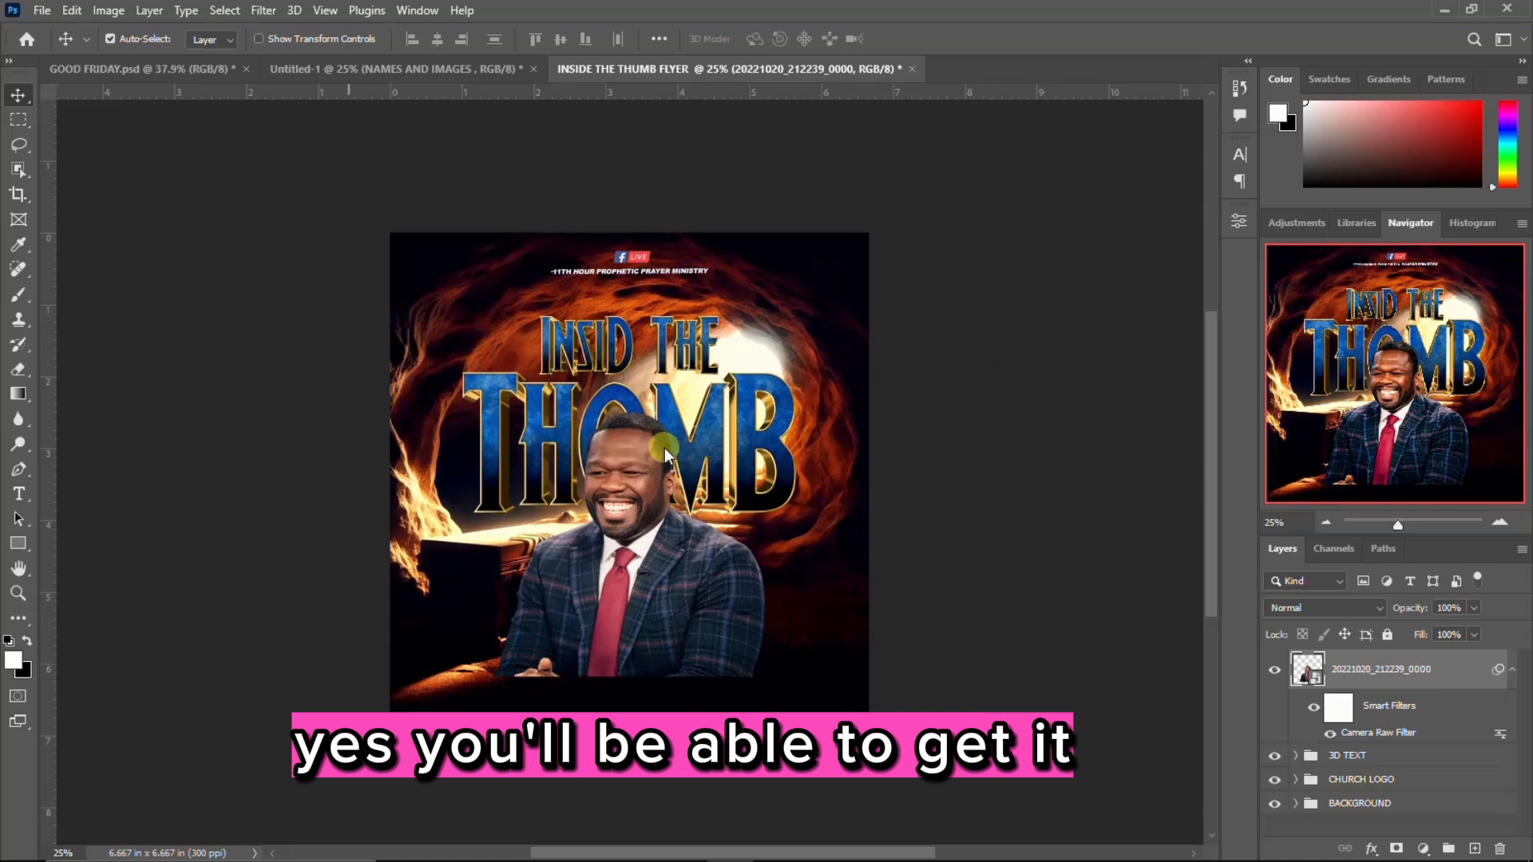
pyautogui.click(1513, 671)
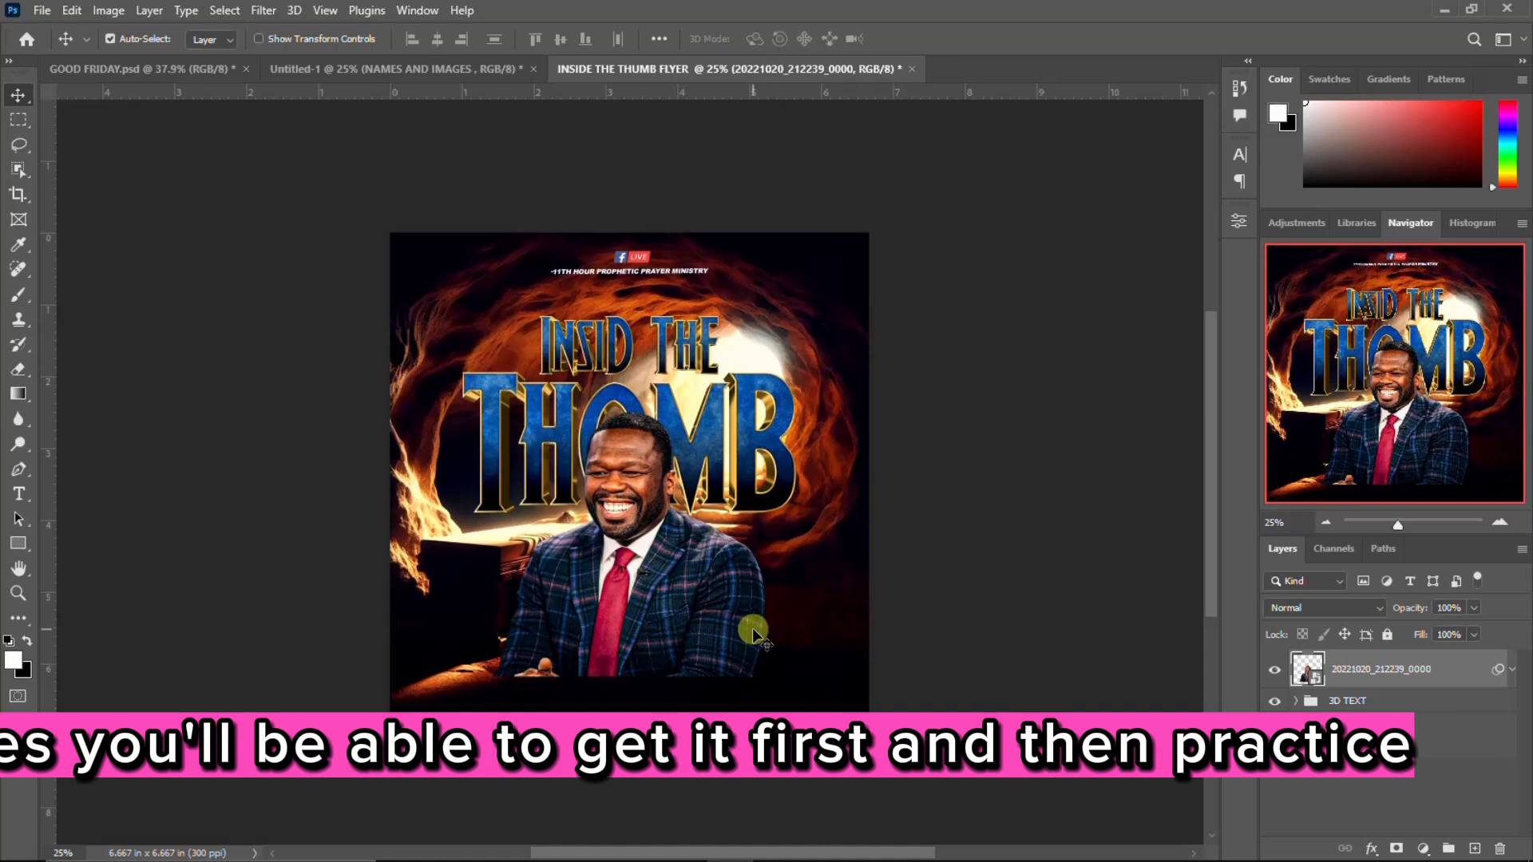
# Step: Add a layer mask to the portrait and fade its lower edge into the background with a soft black 400 px brush
pyautogui.click(1396, 848)
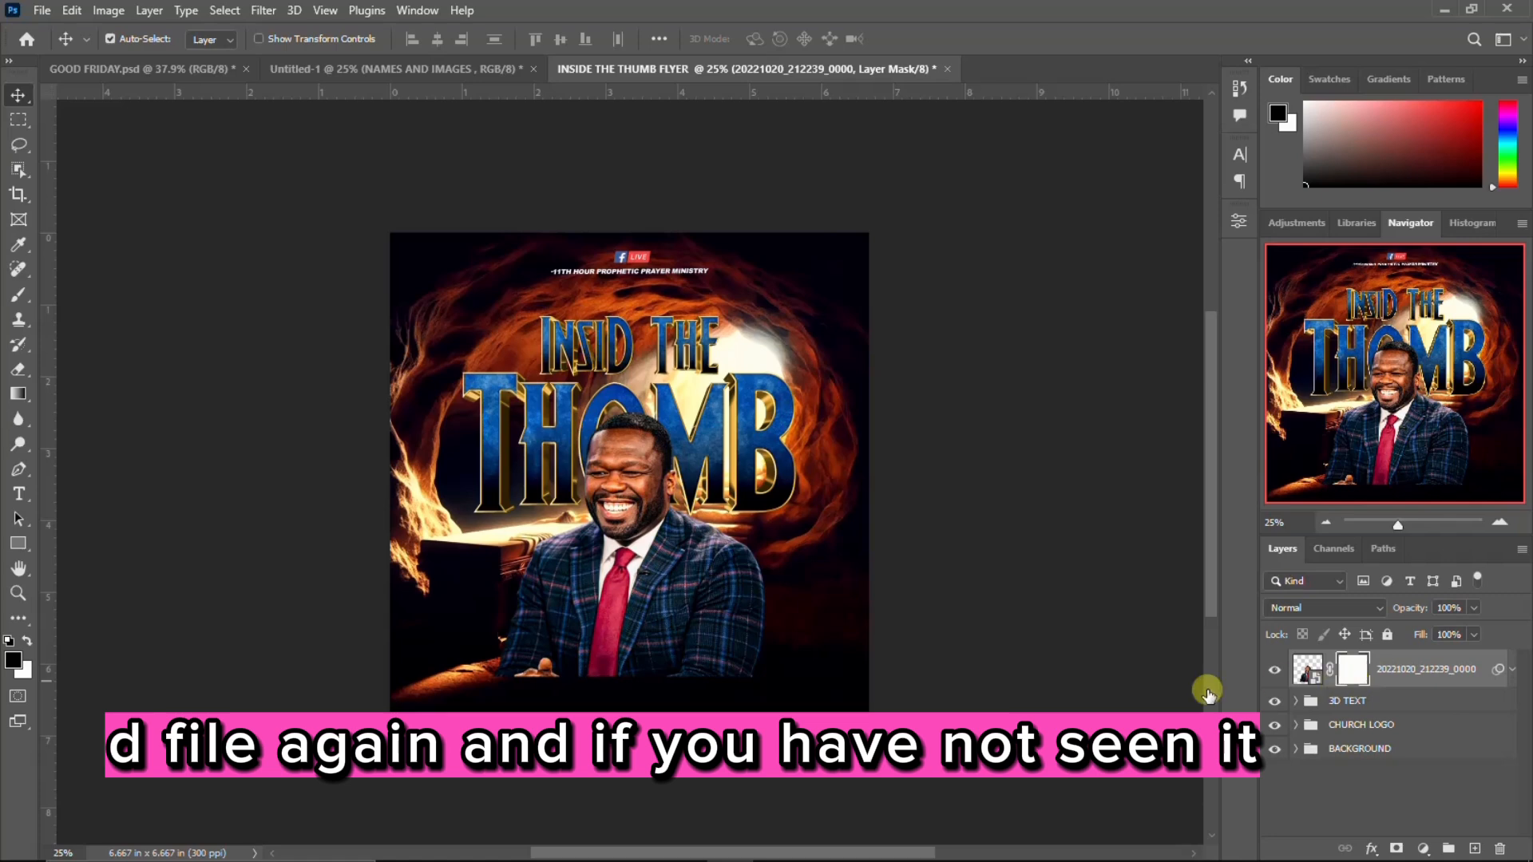
pyautogui.press('b')
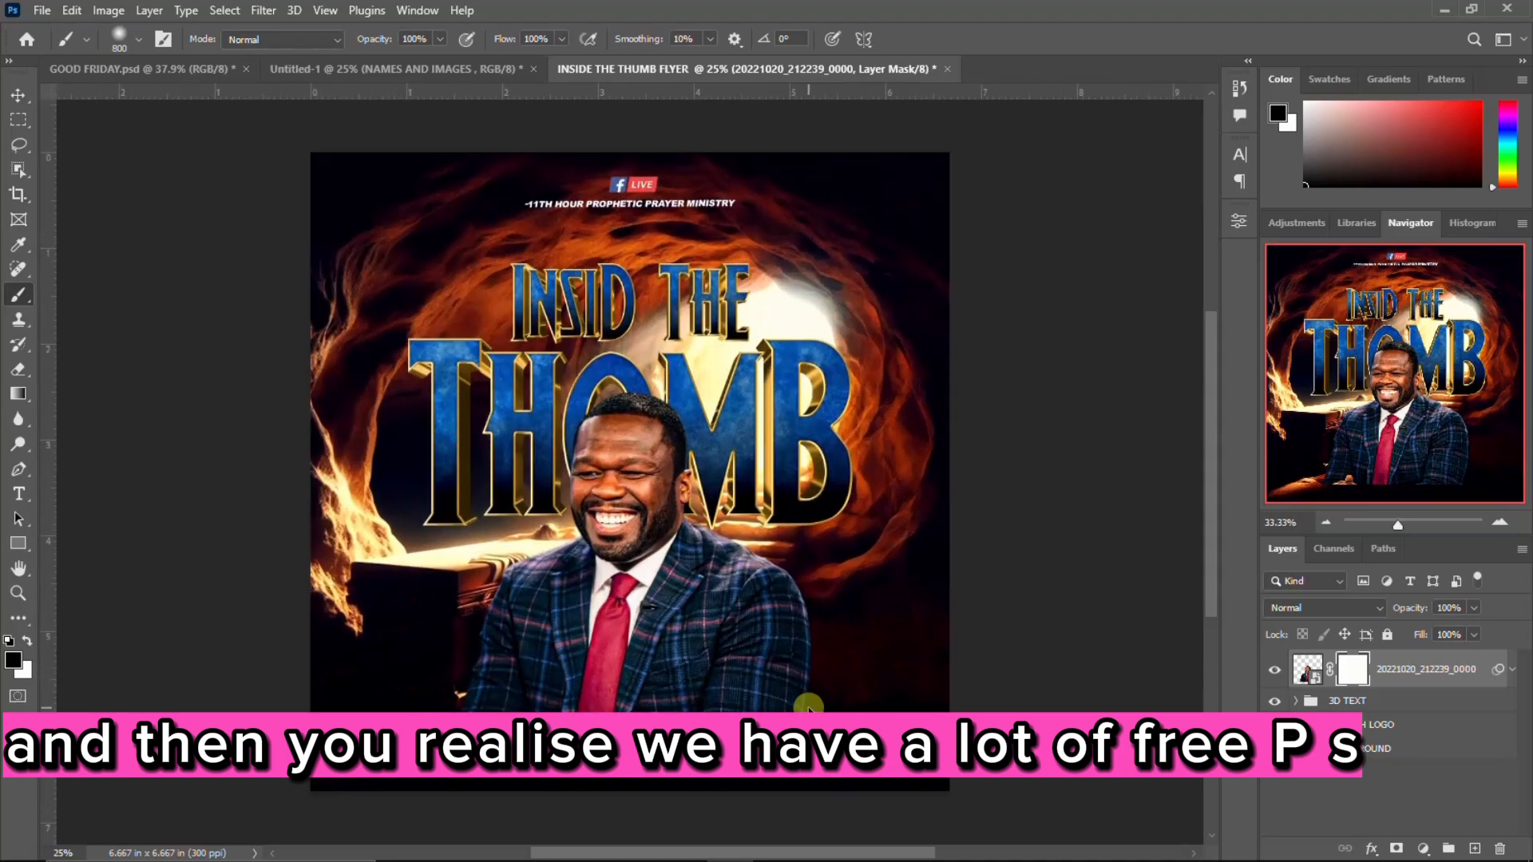
pyautogui.hotkey('ctrl', '+')
pyautogui.hotkey('ctrl', '+')
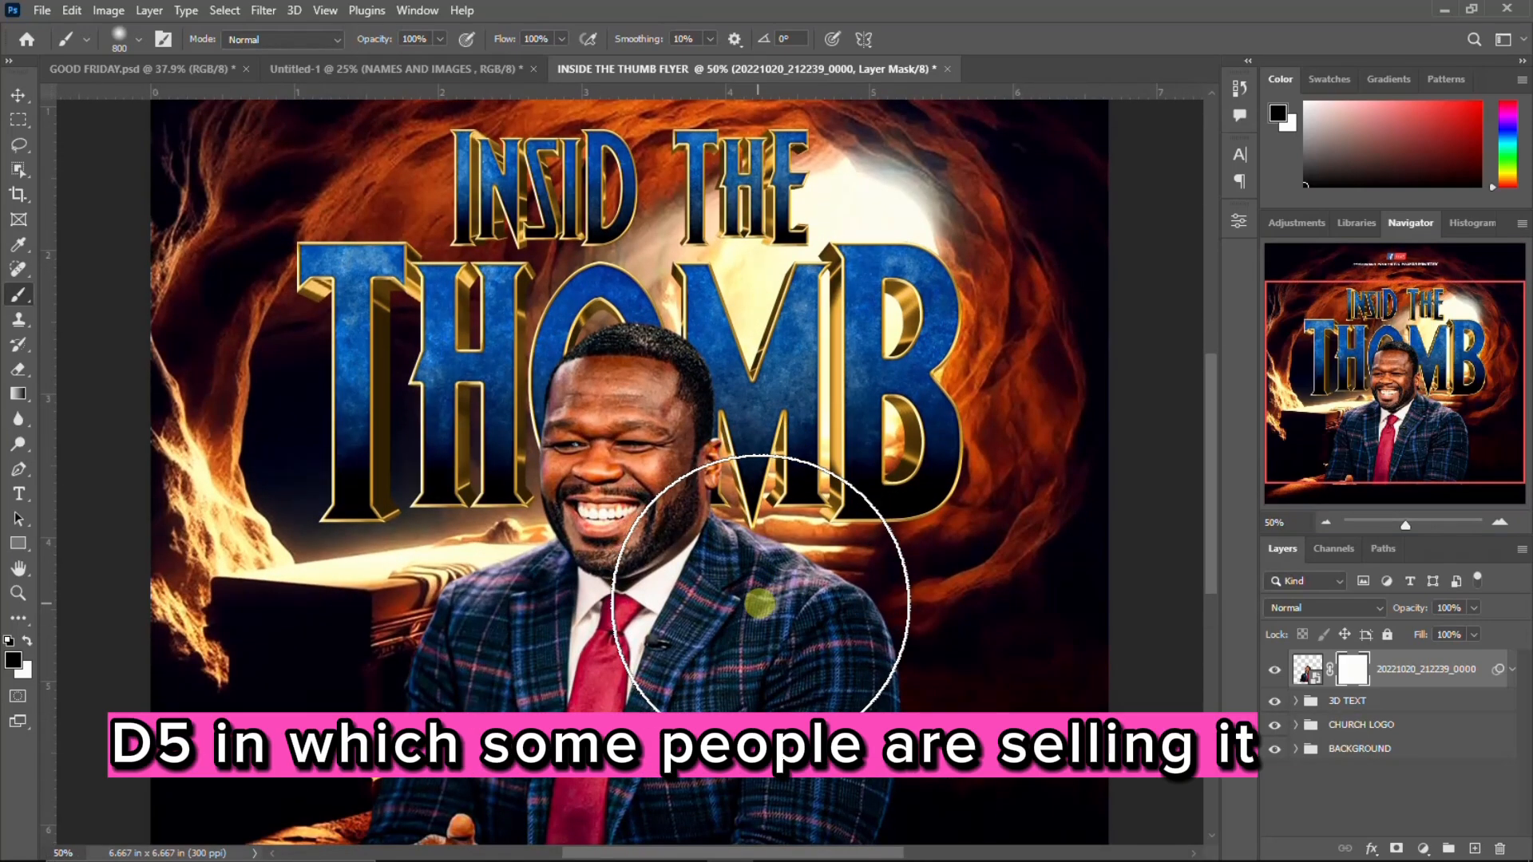
pyautogui.scroll(-5, 794, 602)
pyautogui.press('[')
pyautogui.press('[')
pyautogui.press('[')
pyautogui.press('[')
pyautogui.press('[')
pyautogui.press('[')
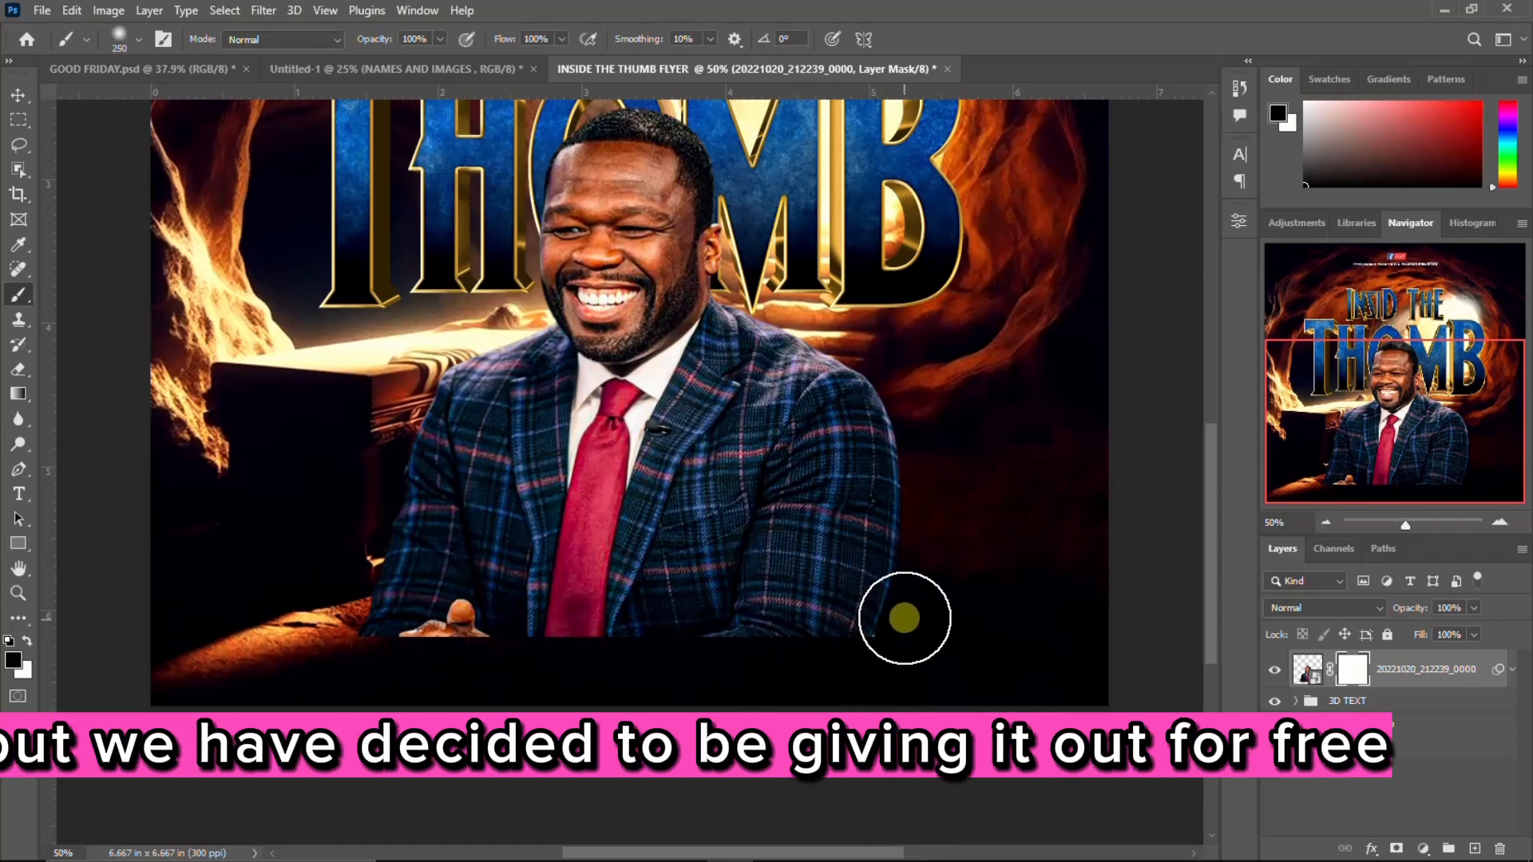
pyautogui.press(']')
pyautogui.press(']')
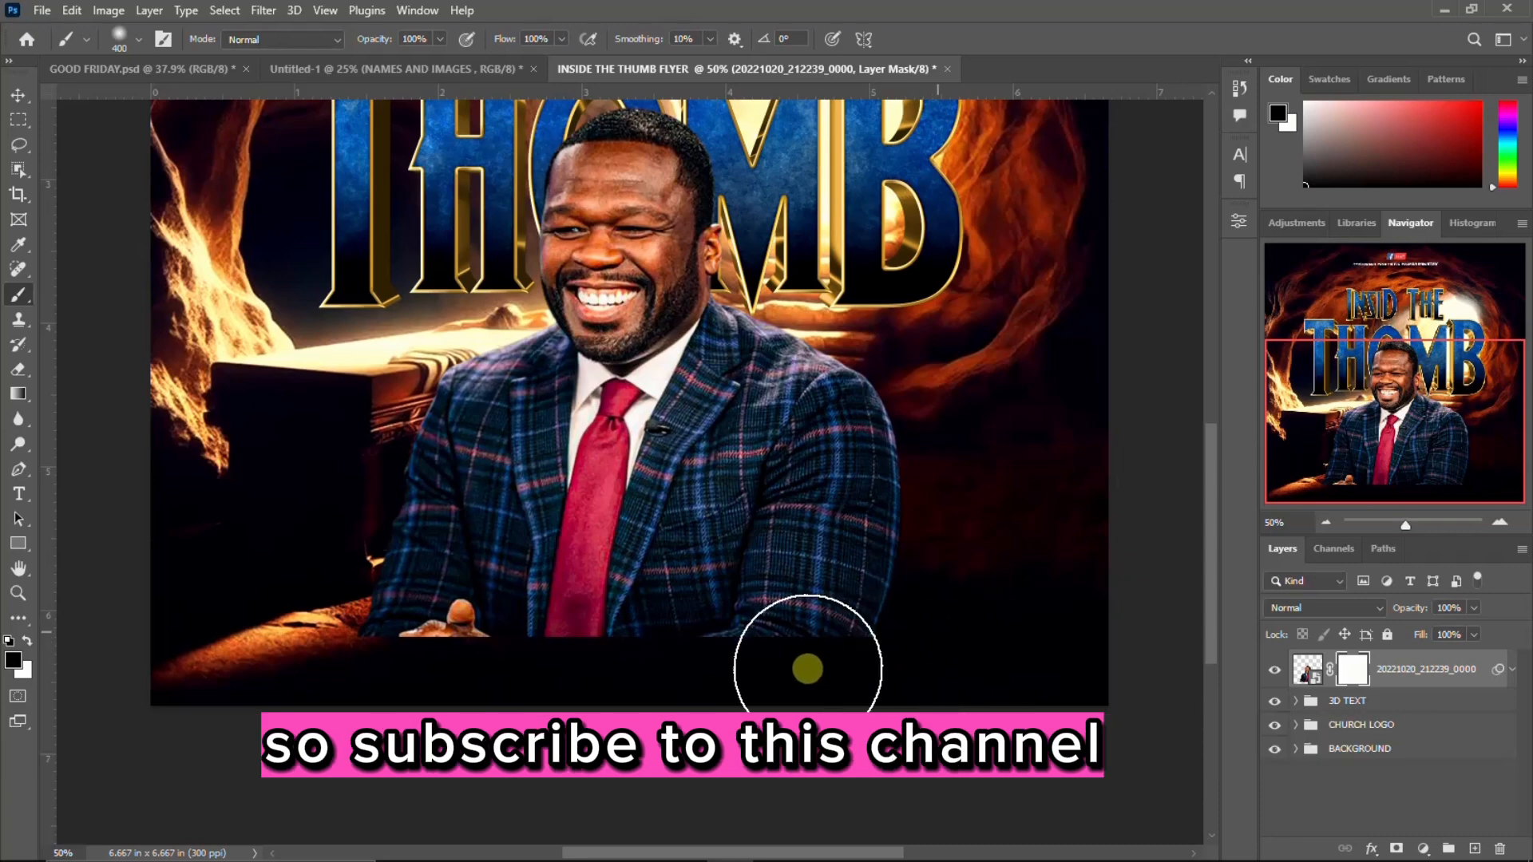
pyautogui.moveTo(315, 646)
pyautogui.mouseDown()
pyautogui.moveTo(563, 669)
pyautogui.moveTo(902, 657)
pyautogui.mouseUp()
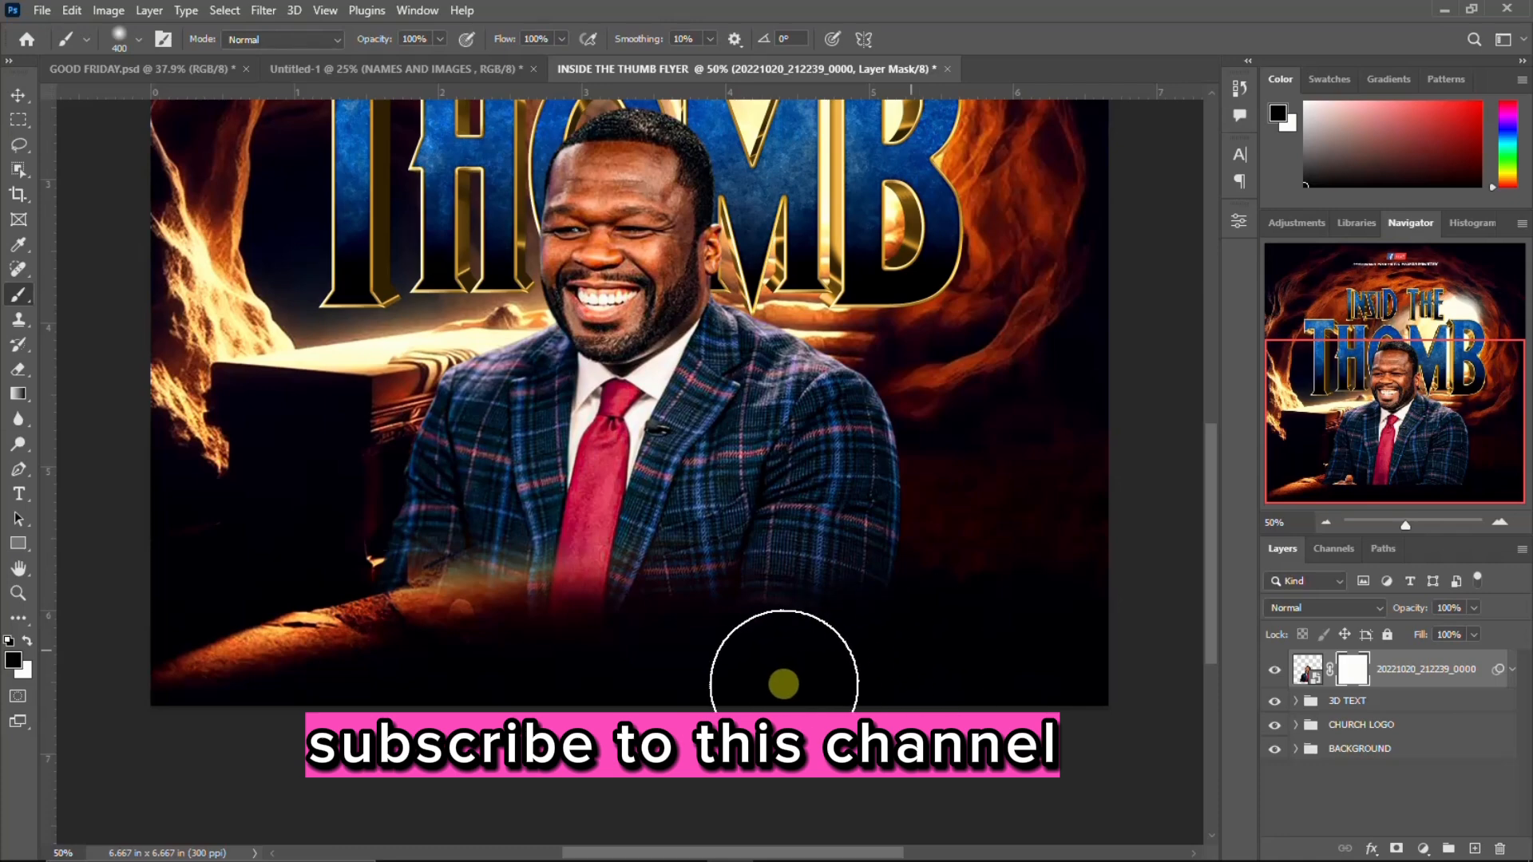
pyautogui.click(17, 98)
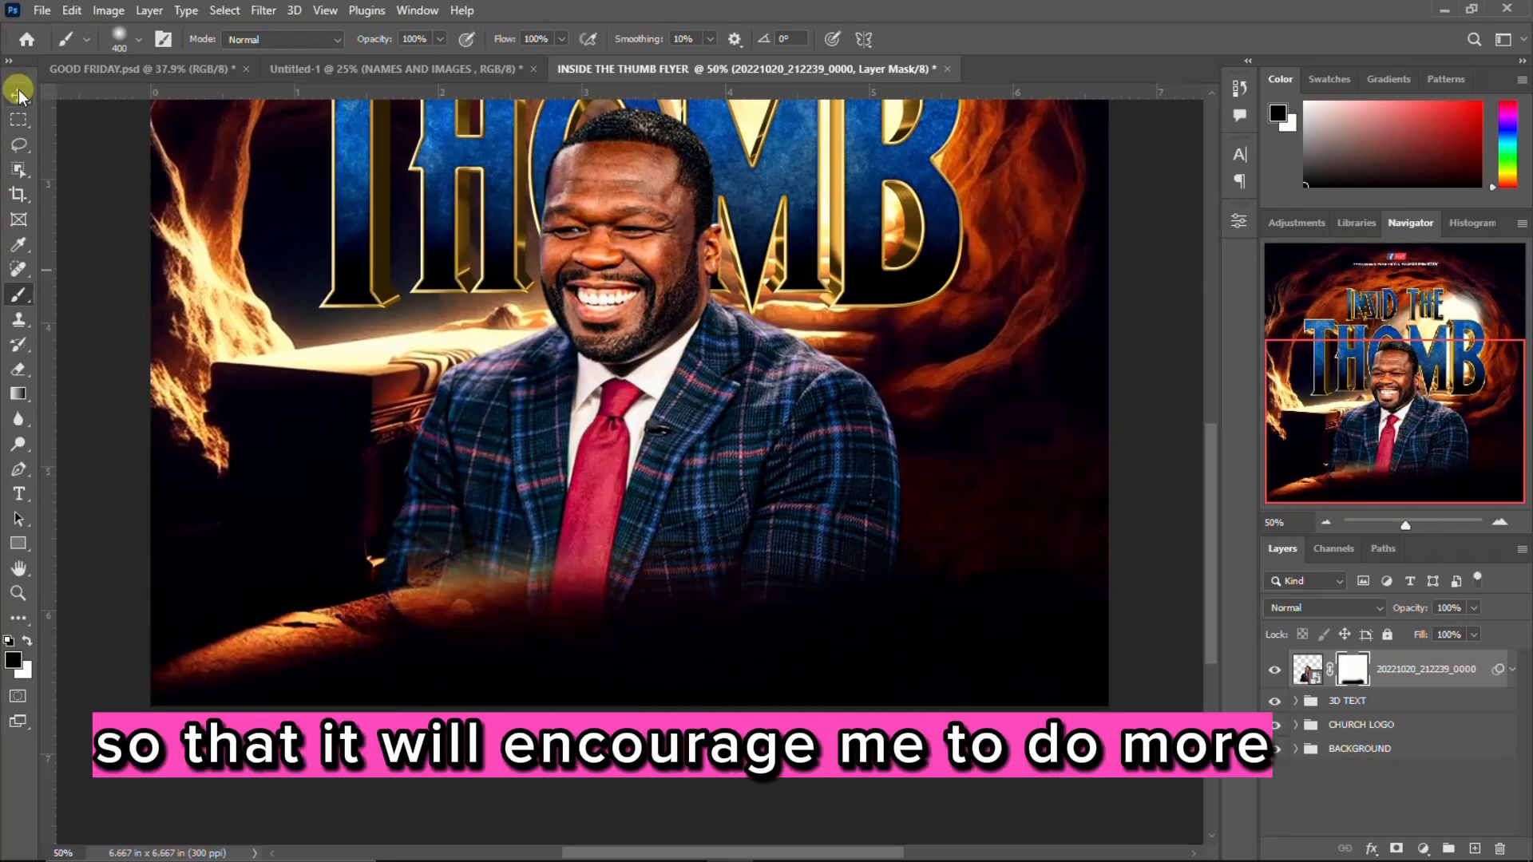
pyautogui.hotkey('ctrl', '-')
pyautogui.hotkey('ctrl', '-')
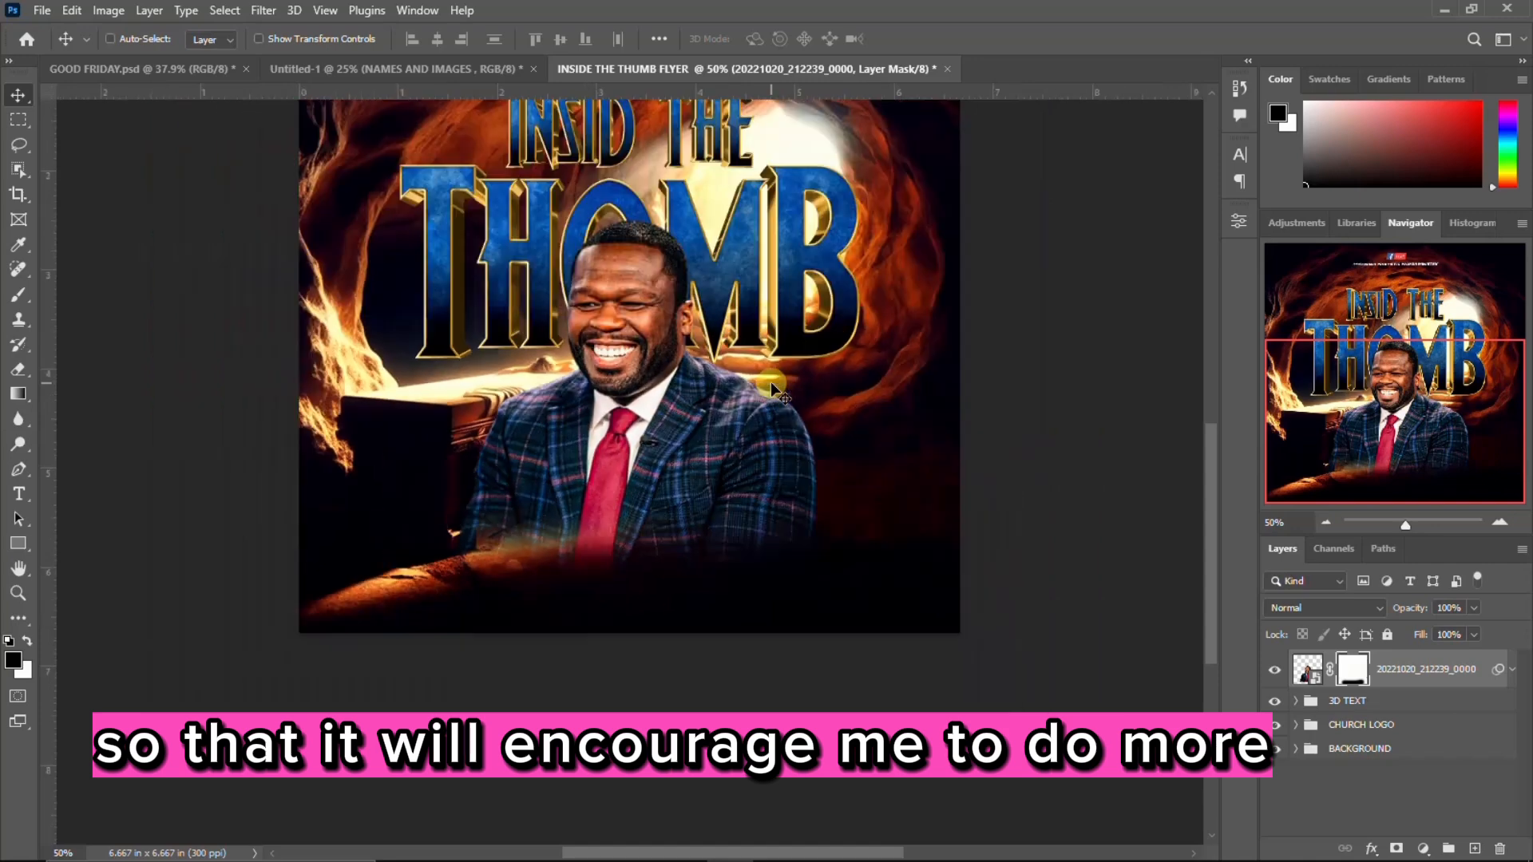
# Step: Check the GOOD FRIDAY.psd reference, then add a Color Lookup adjustment layer above the portrait using the 3D LUT Going for a walk.CUBE
pyautogui.scroll(2, 814, 431)
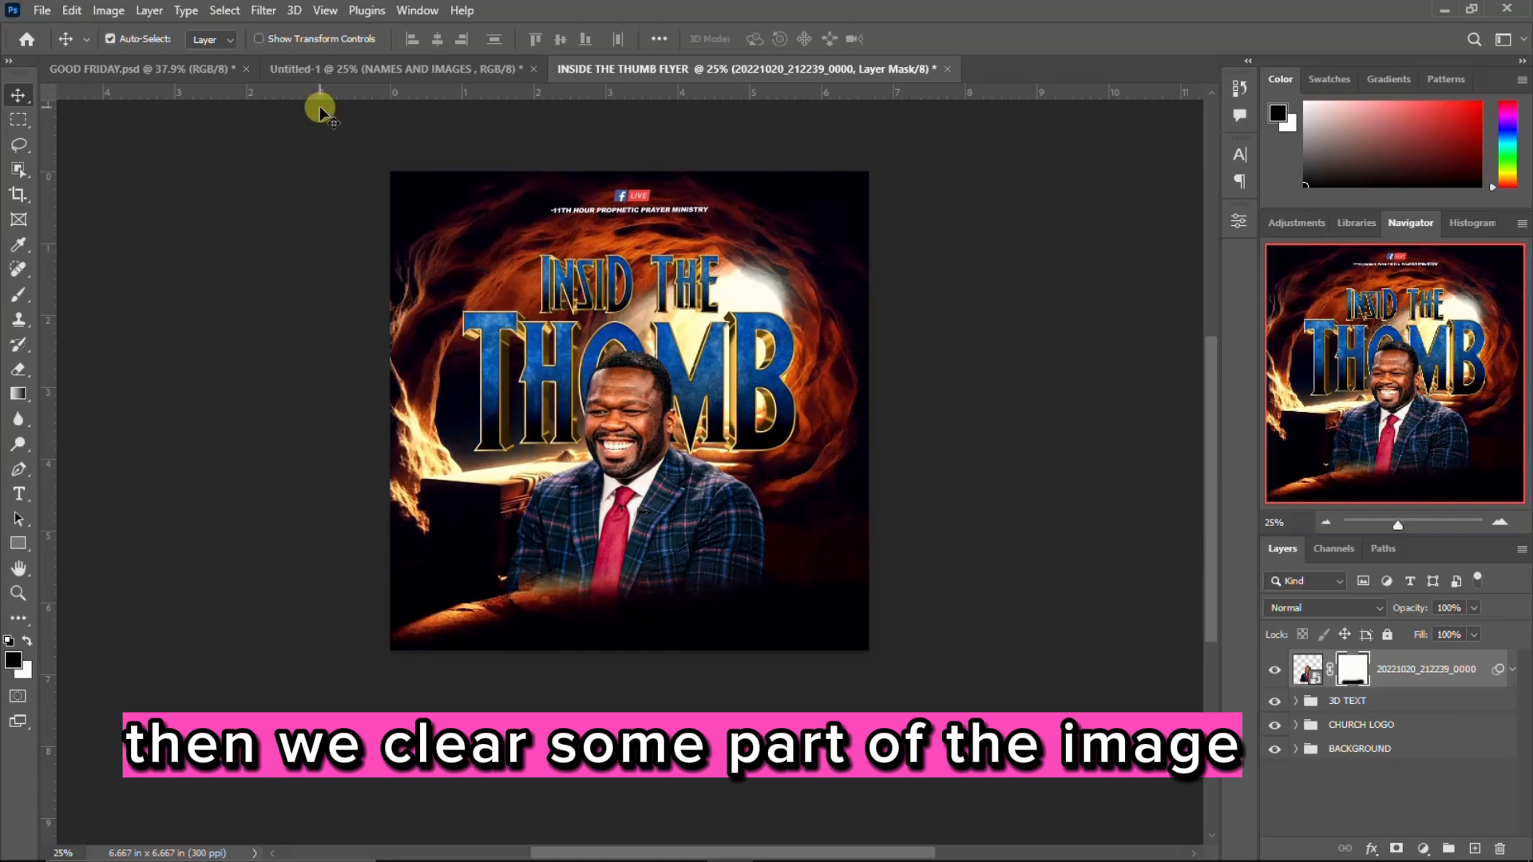
pyautogui.click(203, 70)
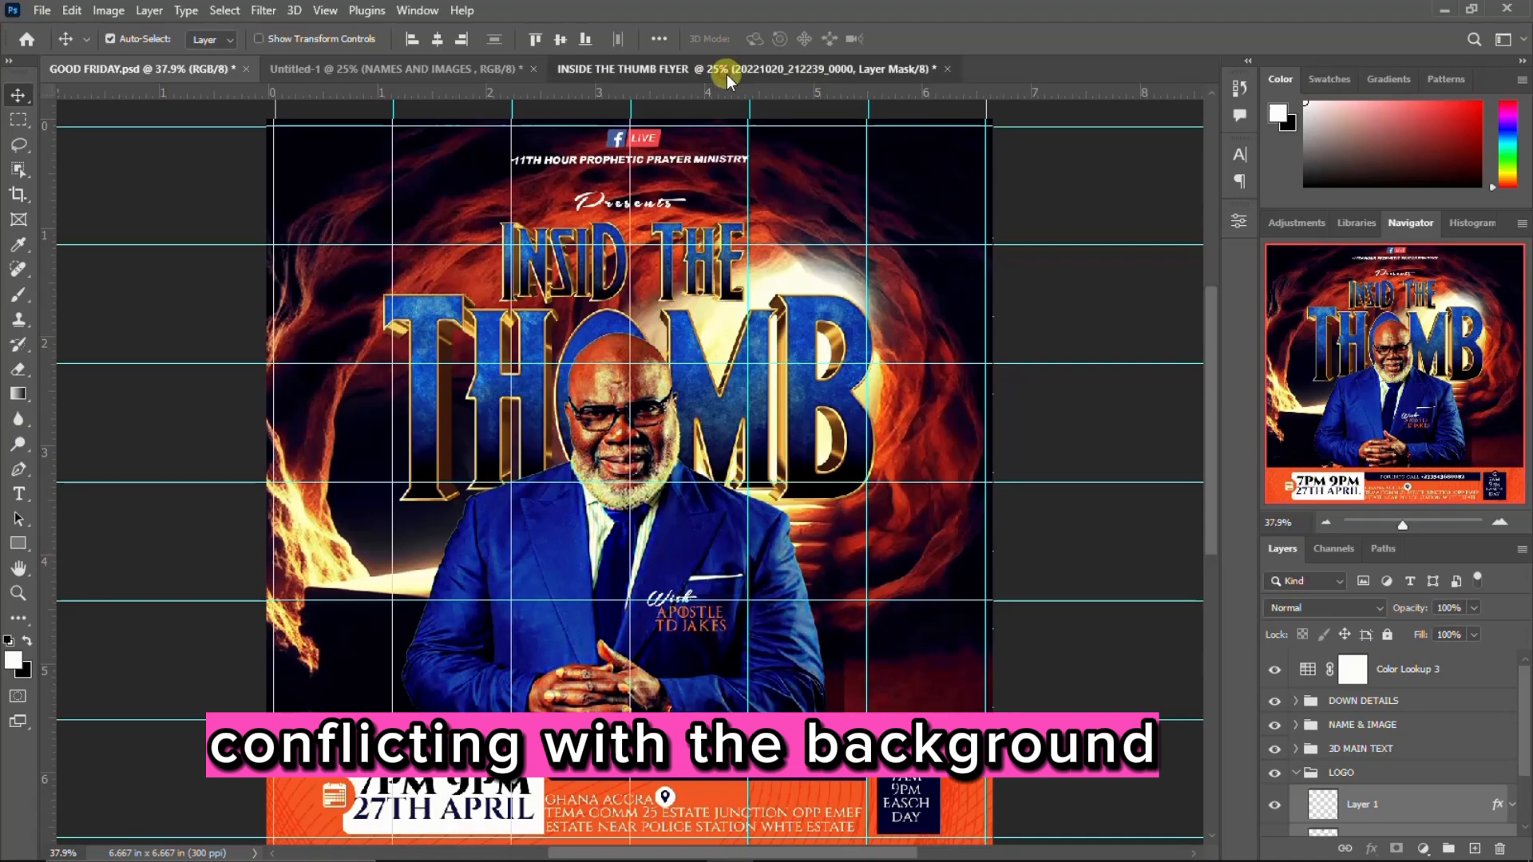
pyautogui.click(726, 75)
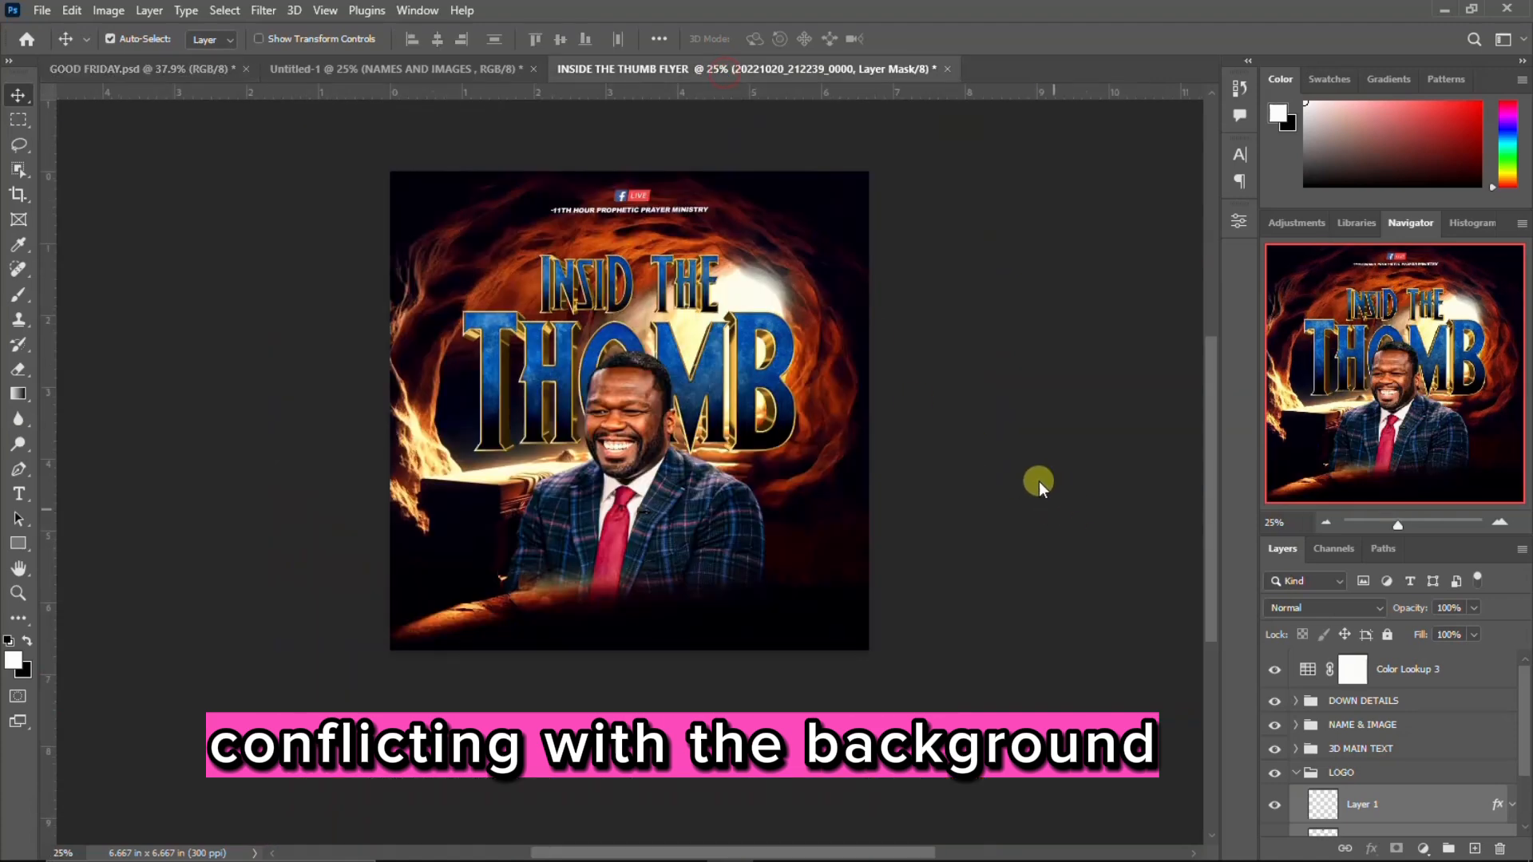
pyautogui.click(1422, 849)
pyautogui.click(1420, 744)
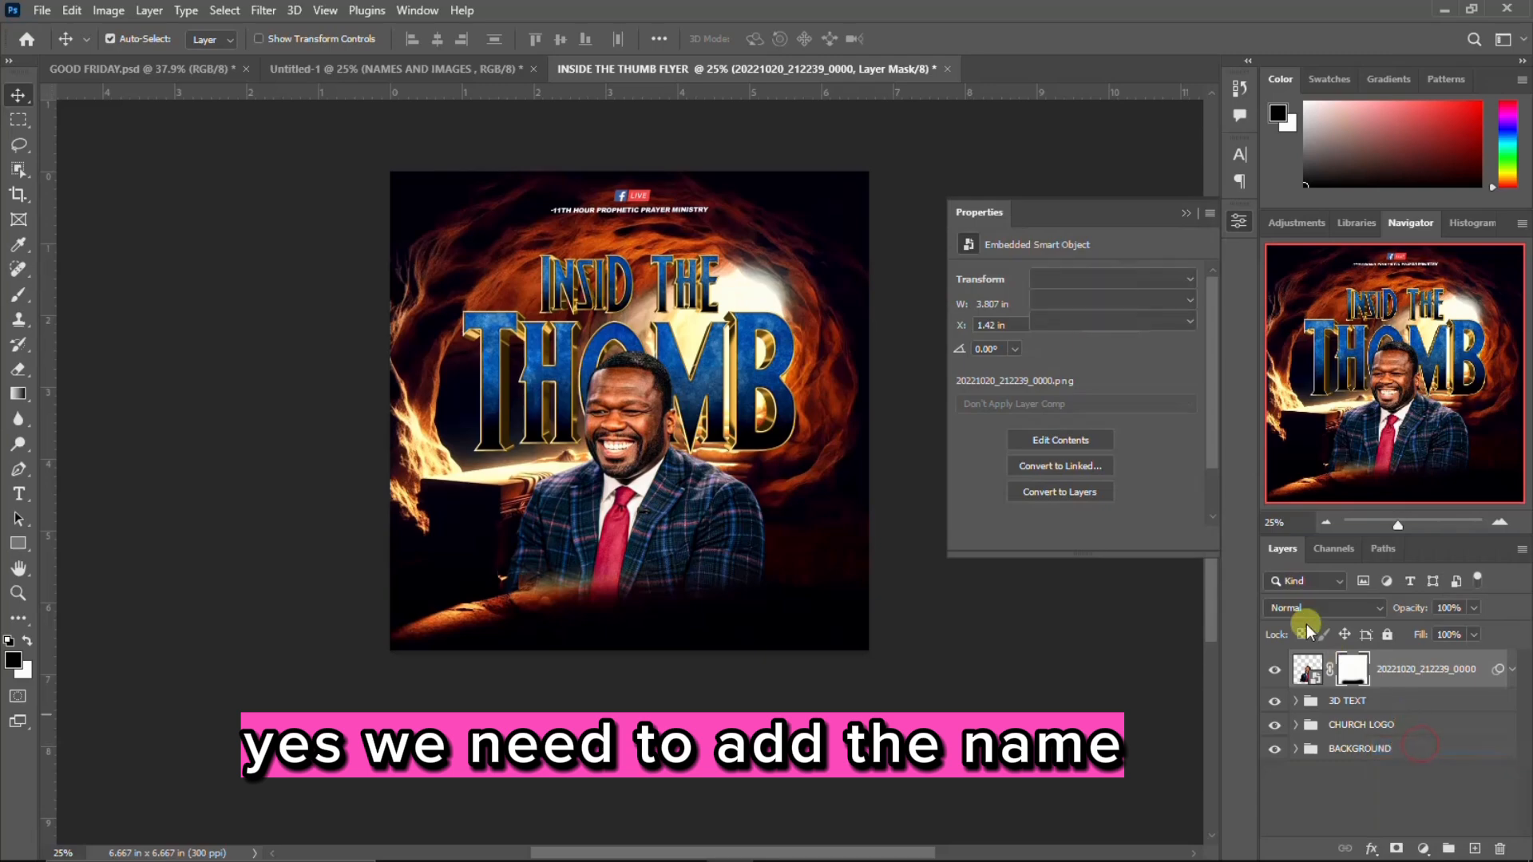
pyautogui.click(1124, 280)
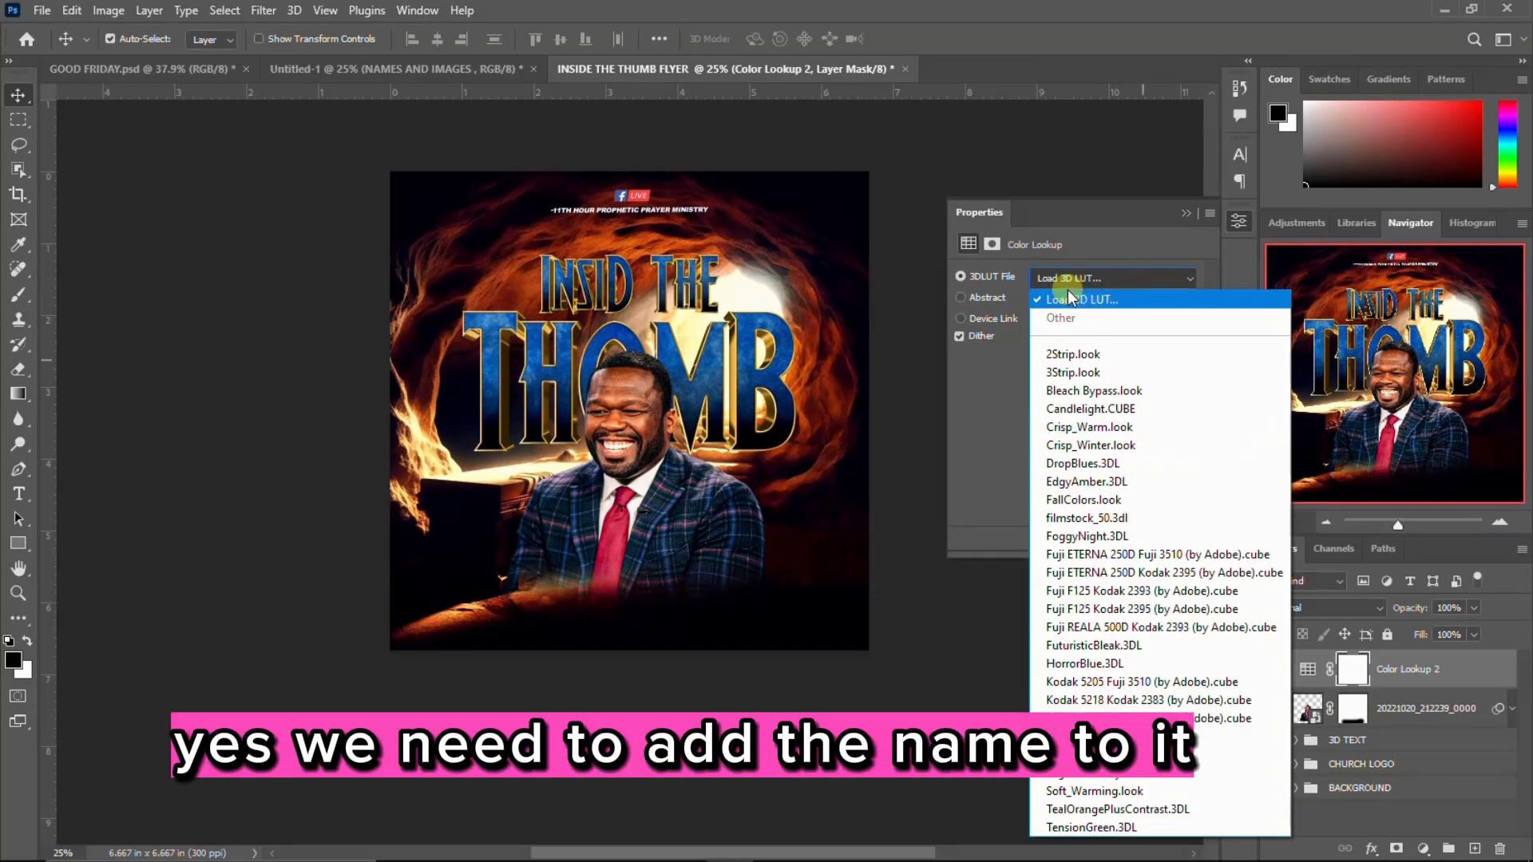
pyautogui.click(1069, 295)
pyautogui.scroll(-8, 1037, 490)
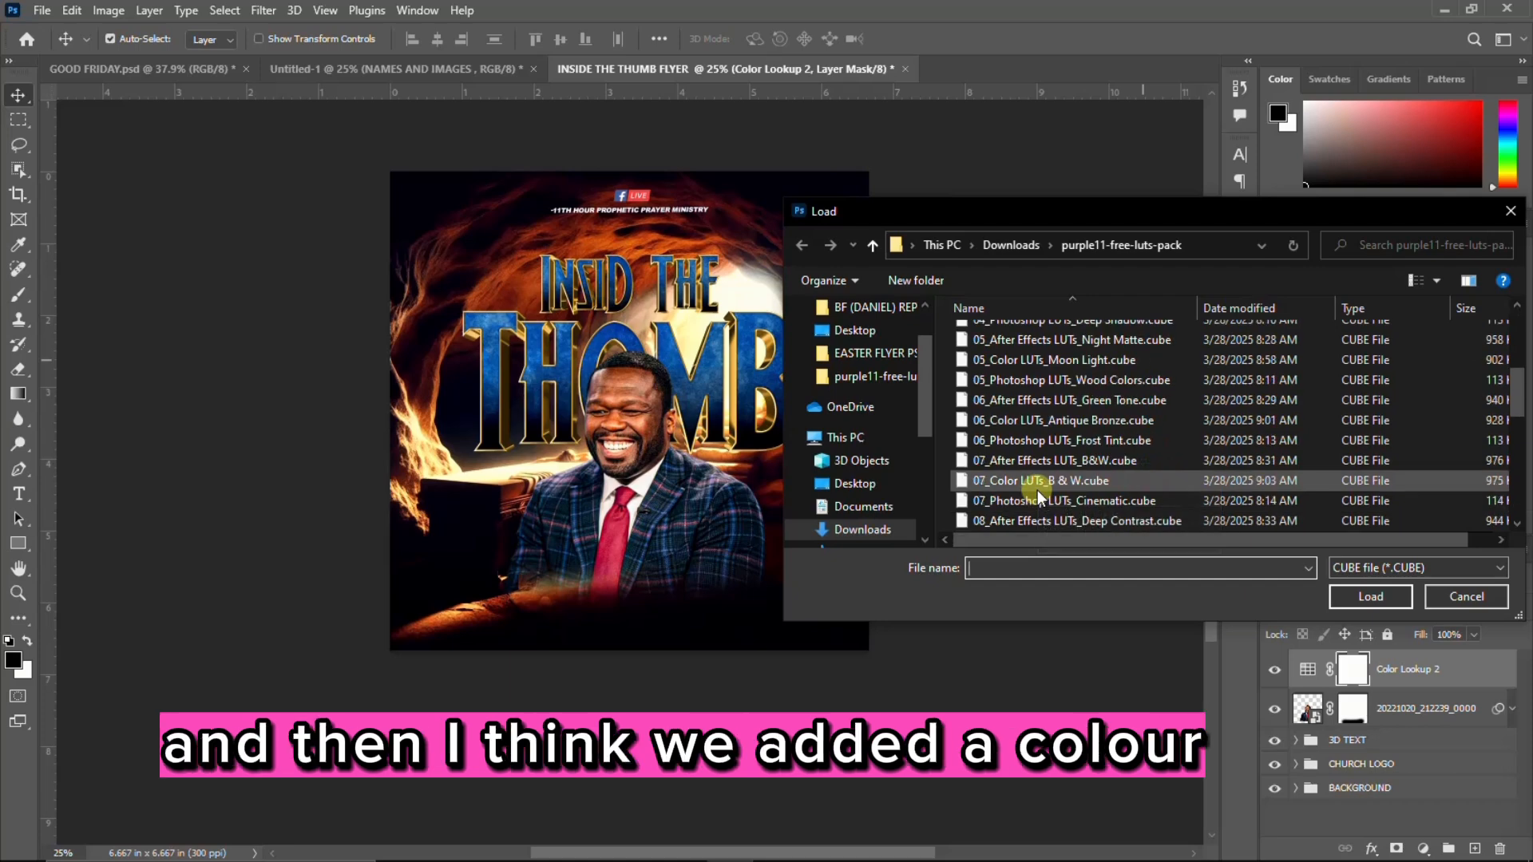
pyautogui.click(1033, 462)
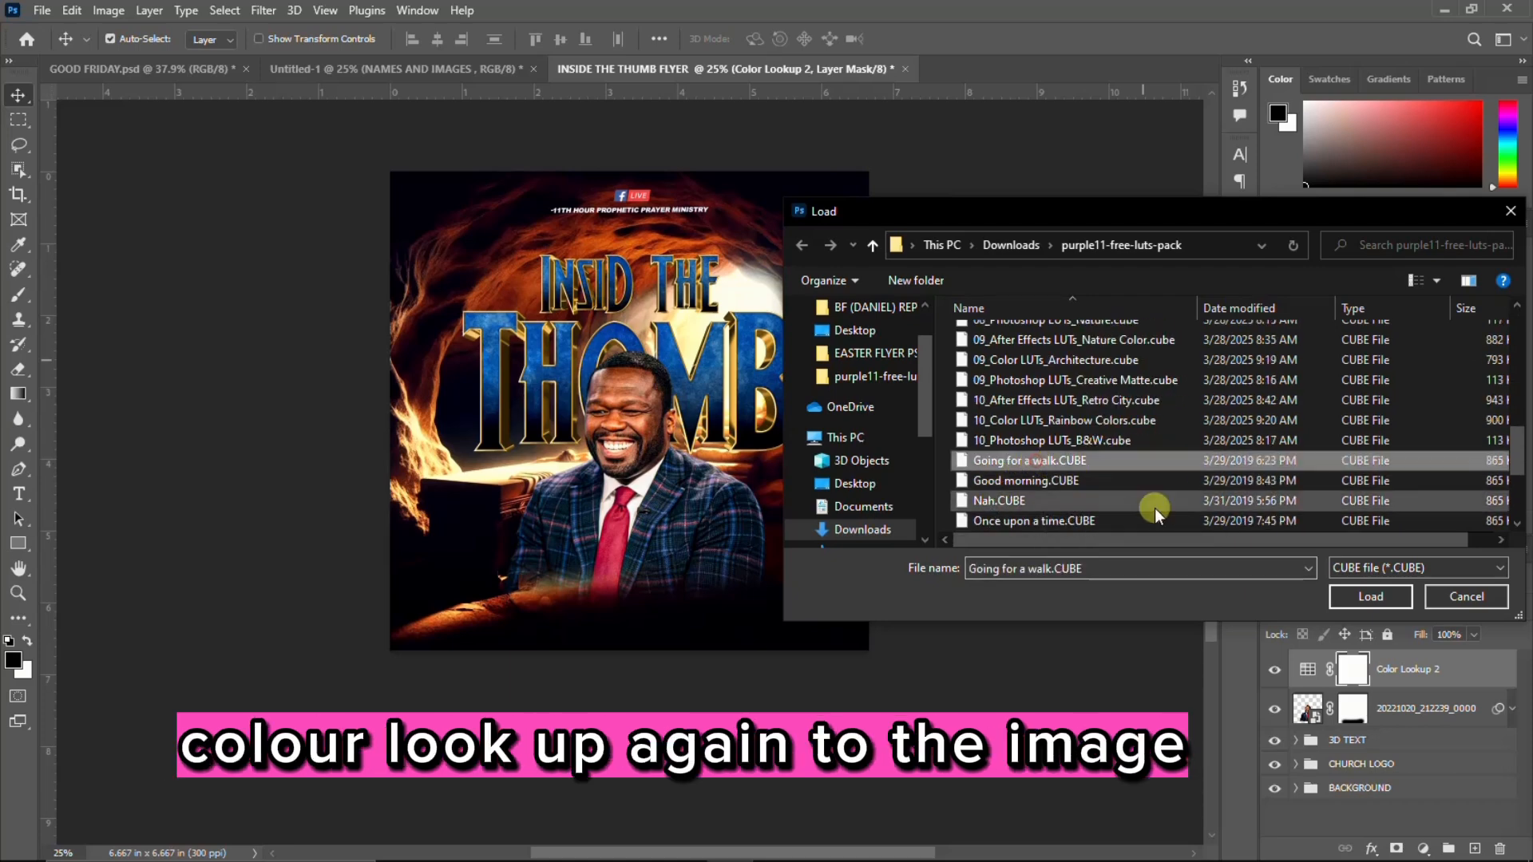
pyautogui.click(1372, 595)
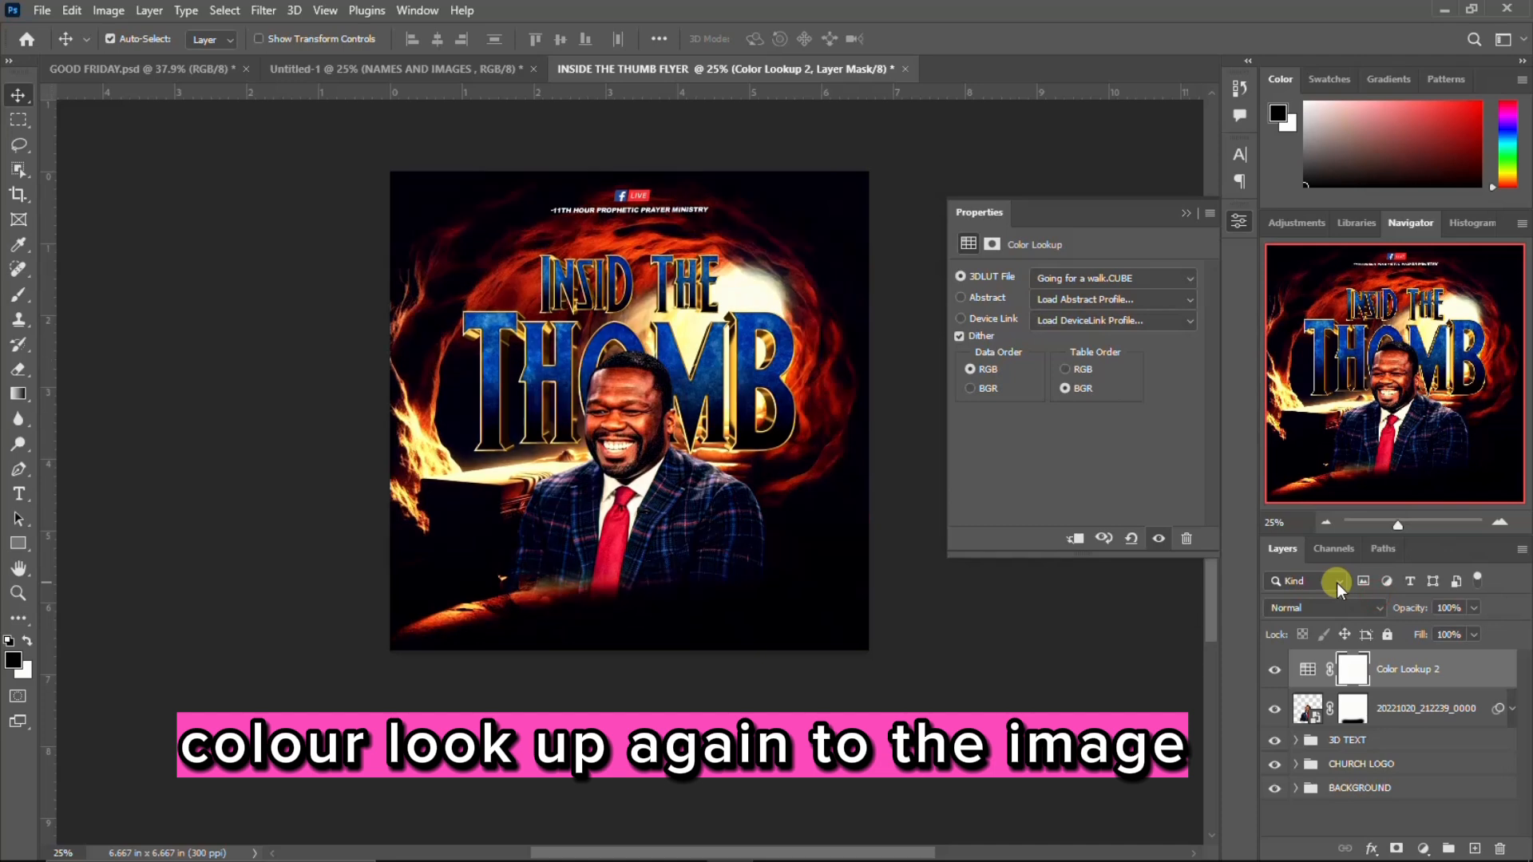
# Step: Try clipping the colour lookup to the portrait, and try Good morning.CUBE as its 3D LUT without clipping
pyautogui.click(1077, 538)
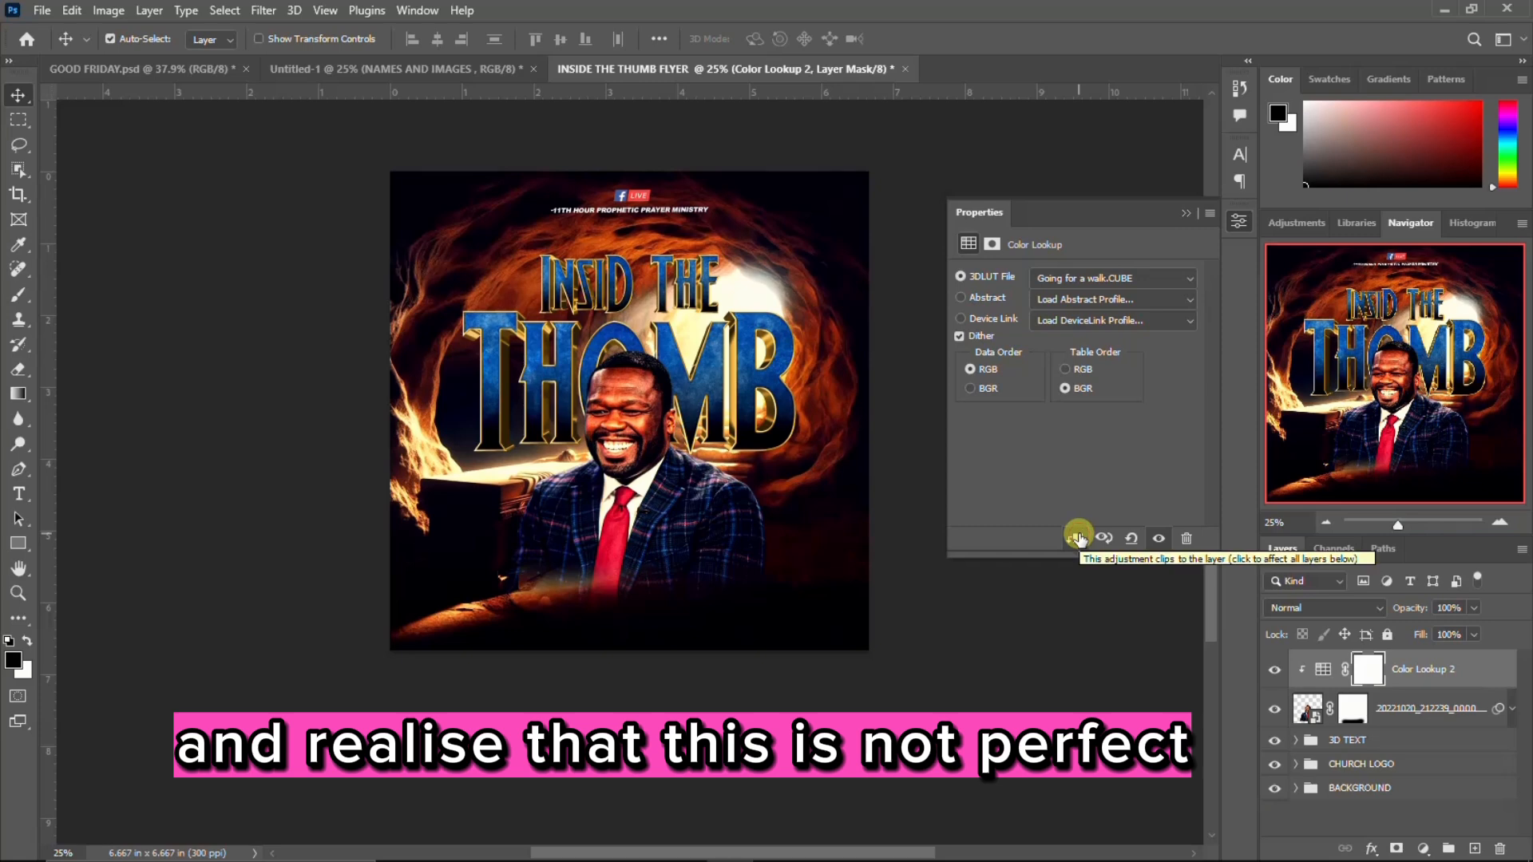
pyautogui.click(1110, 276)
pyautogui.click(1100, 301)
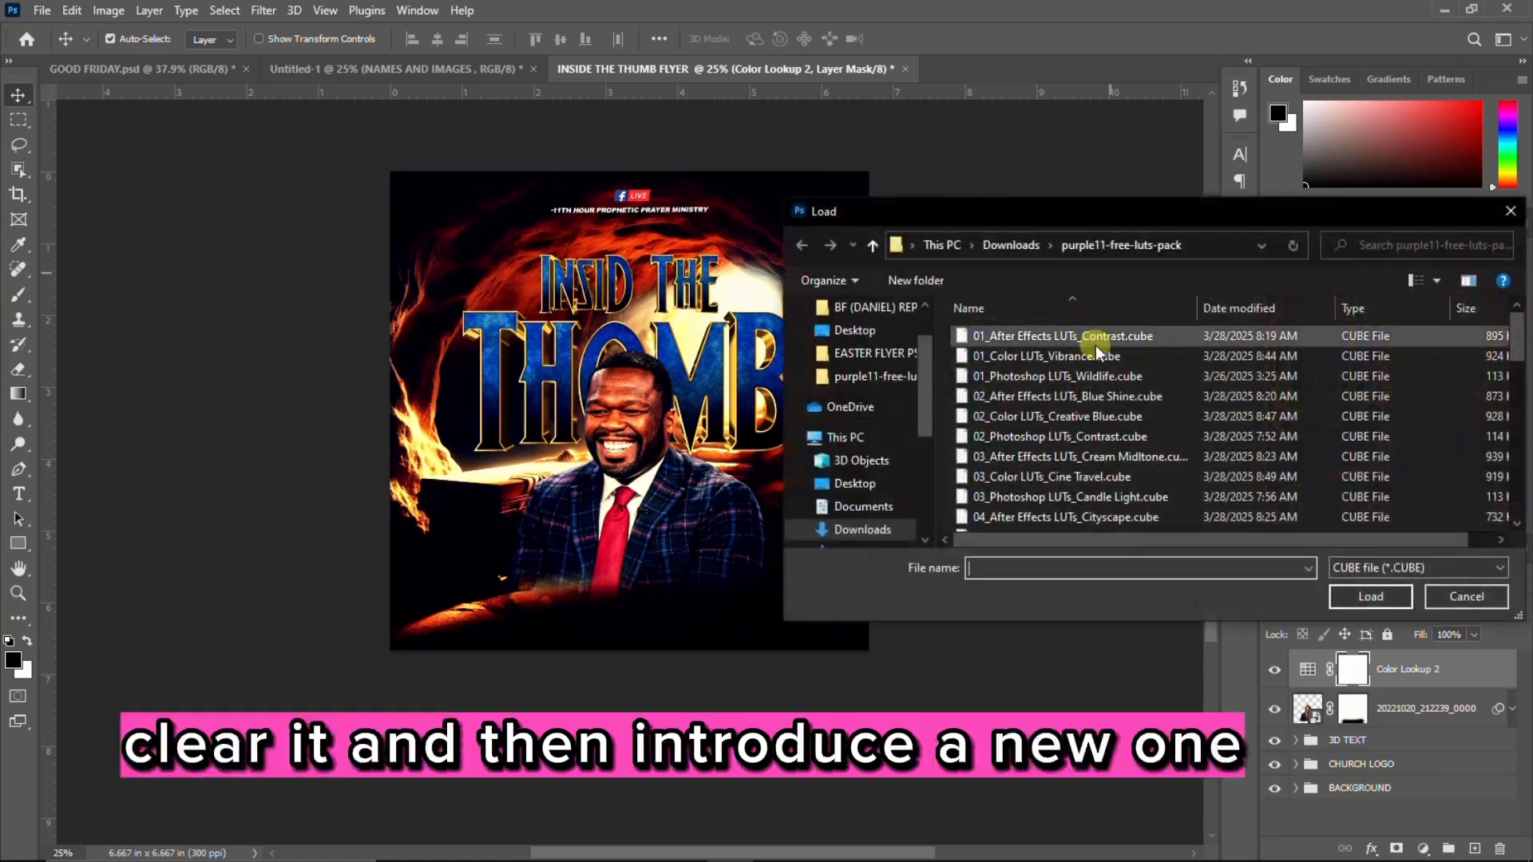
pyautogui.scroll(-4, 1069, 447)
pyautogui.scroll(-5, 1062, 471)
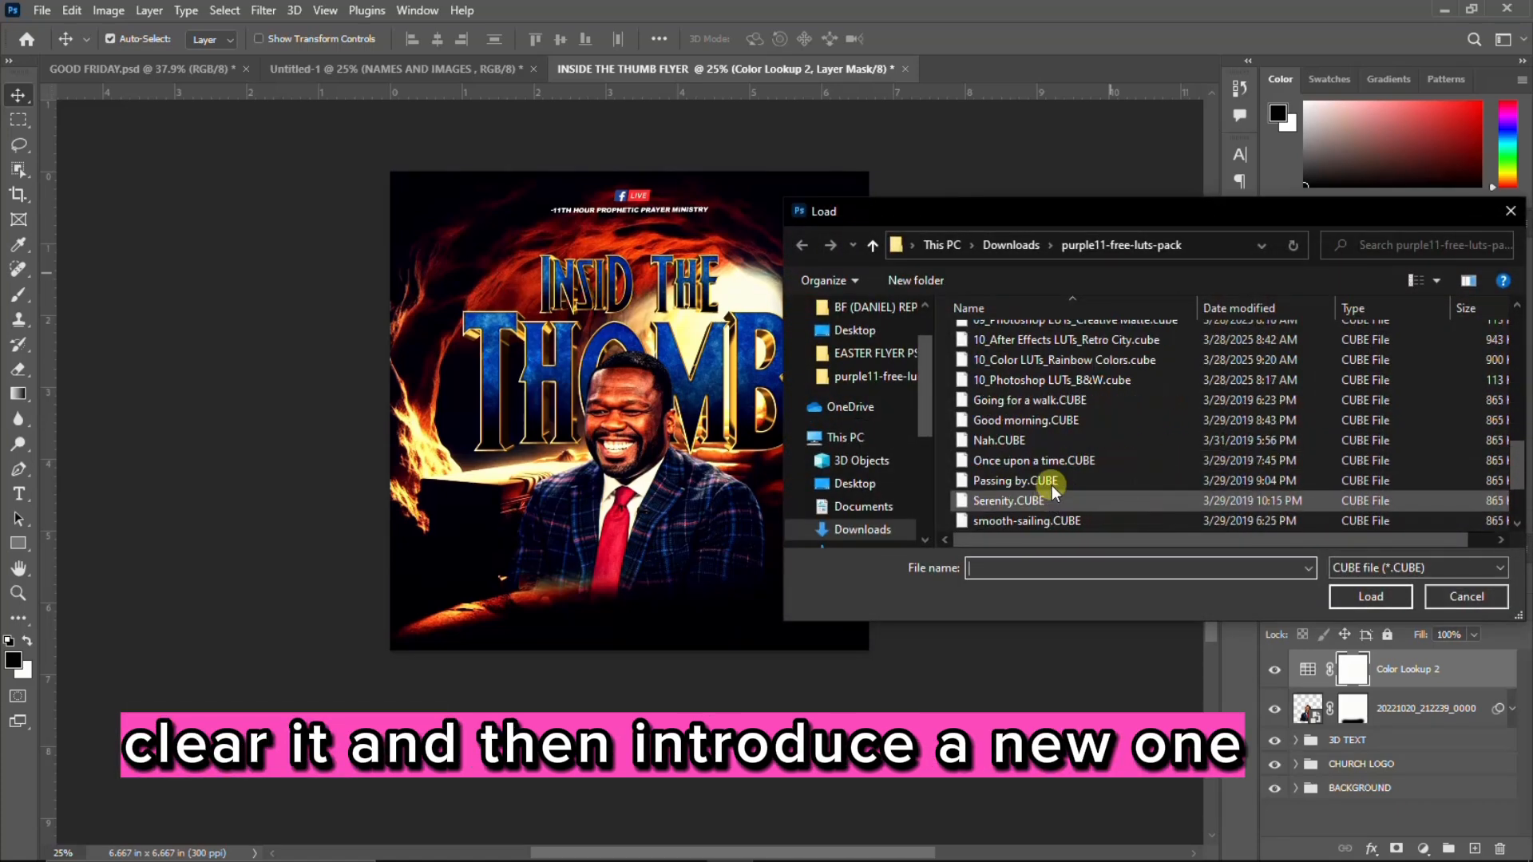
pyautogui.click(1051, 419)
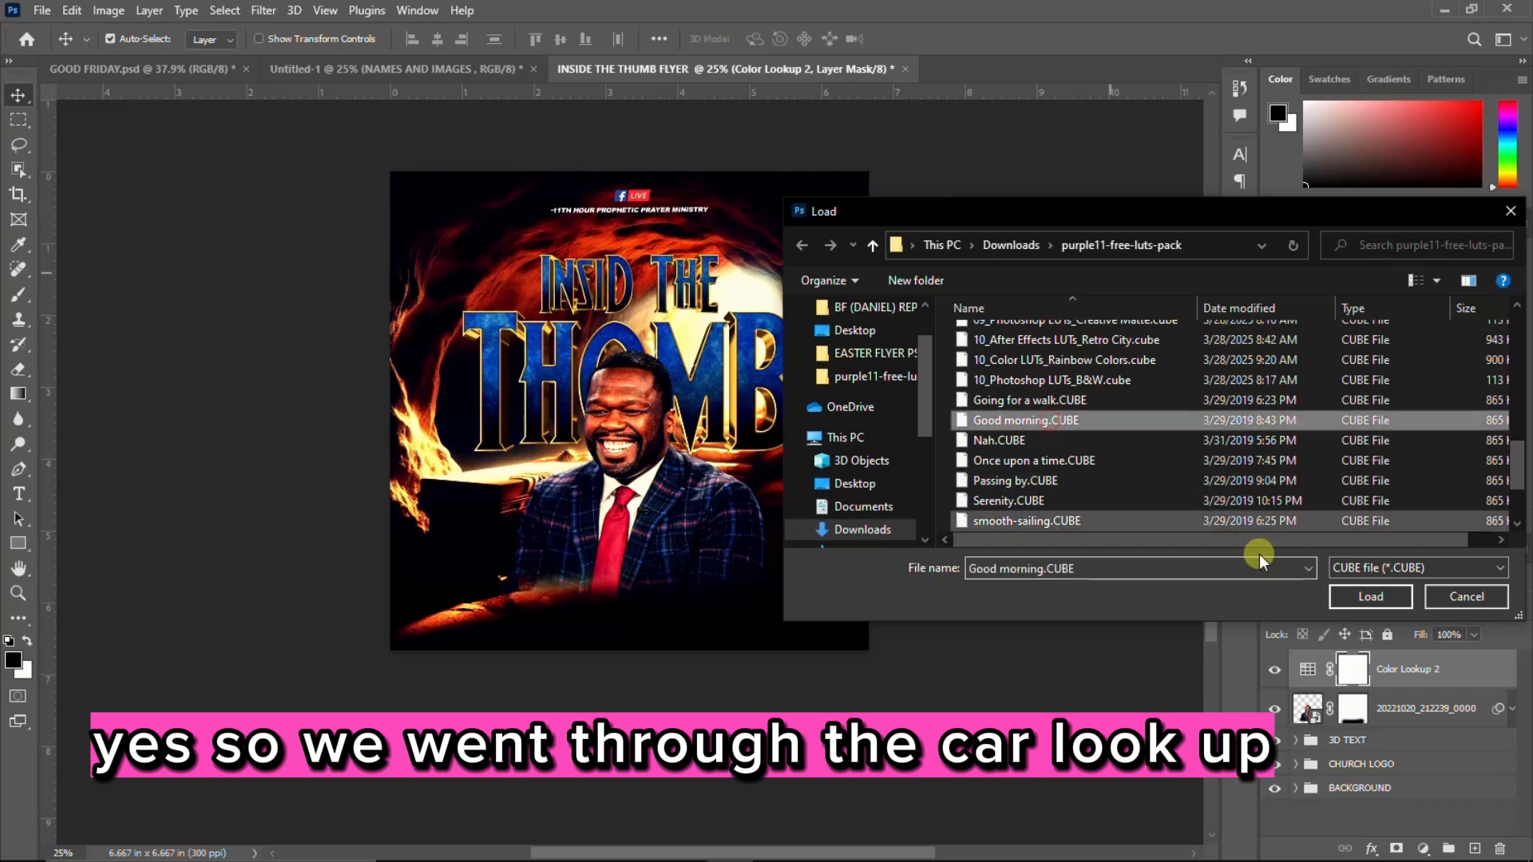
pyautogui.click(1358, 592)
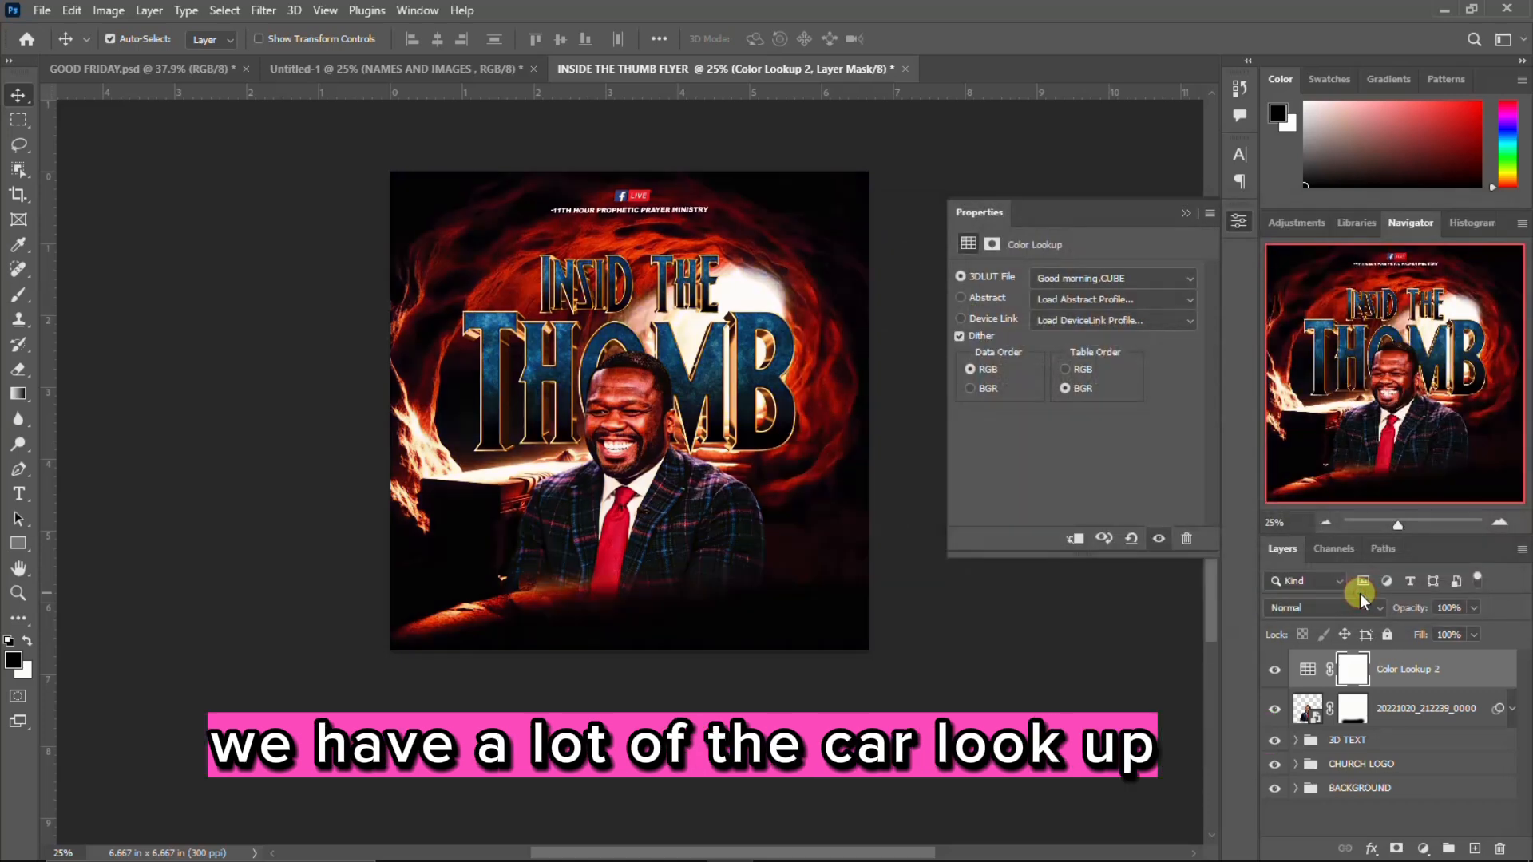
# Step: Reload Going for a walk.CUBE as the 3D LUT of the topmost colour lookup layer and close its properties
pyautogui.click(1090, 279)
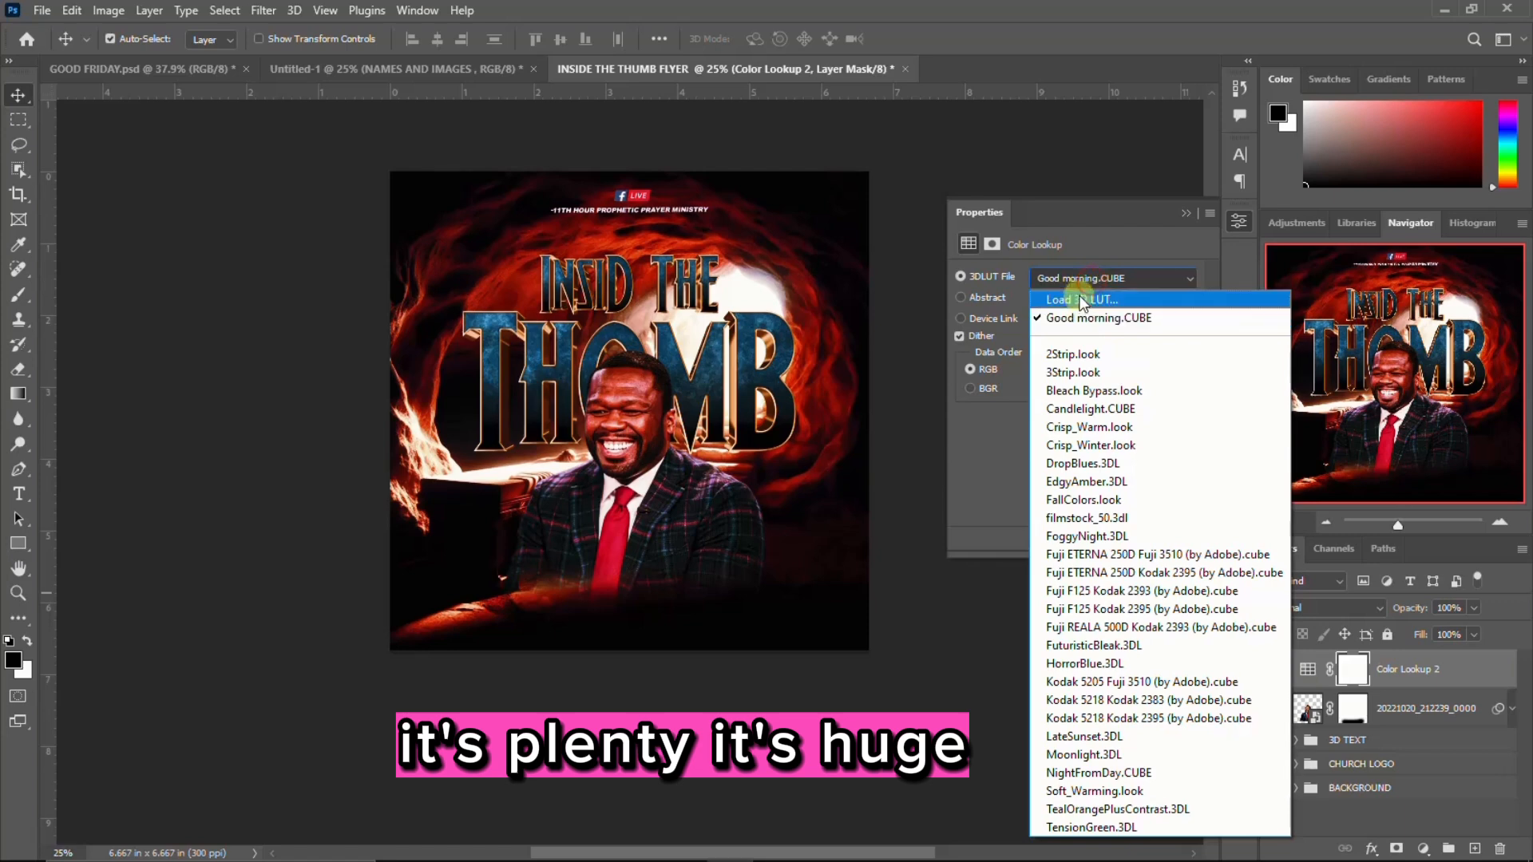
pyautogui.click(1090, 298)
pyautogui.scroll(-10, 1121, 495)
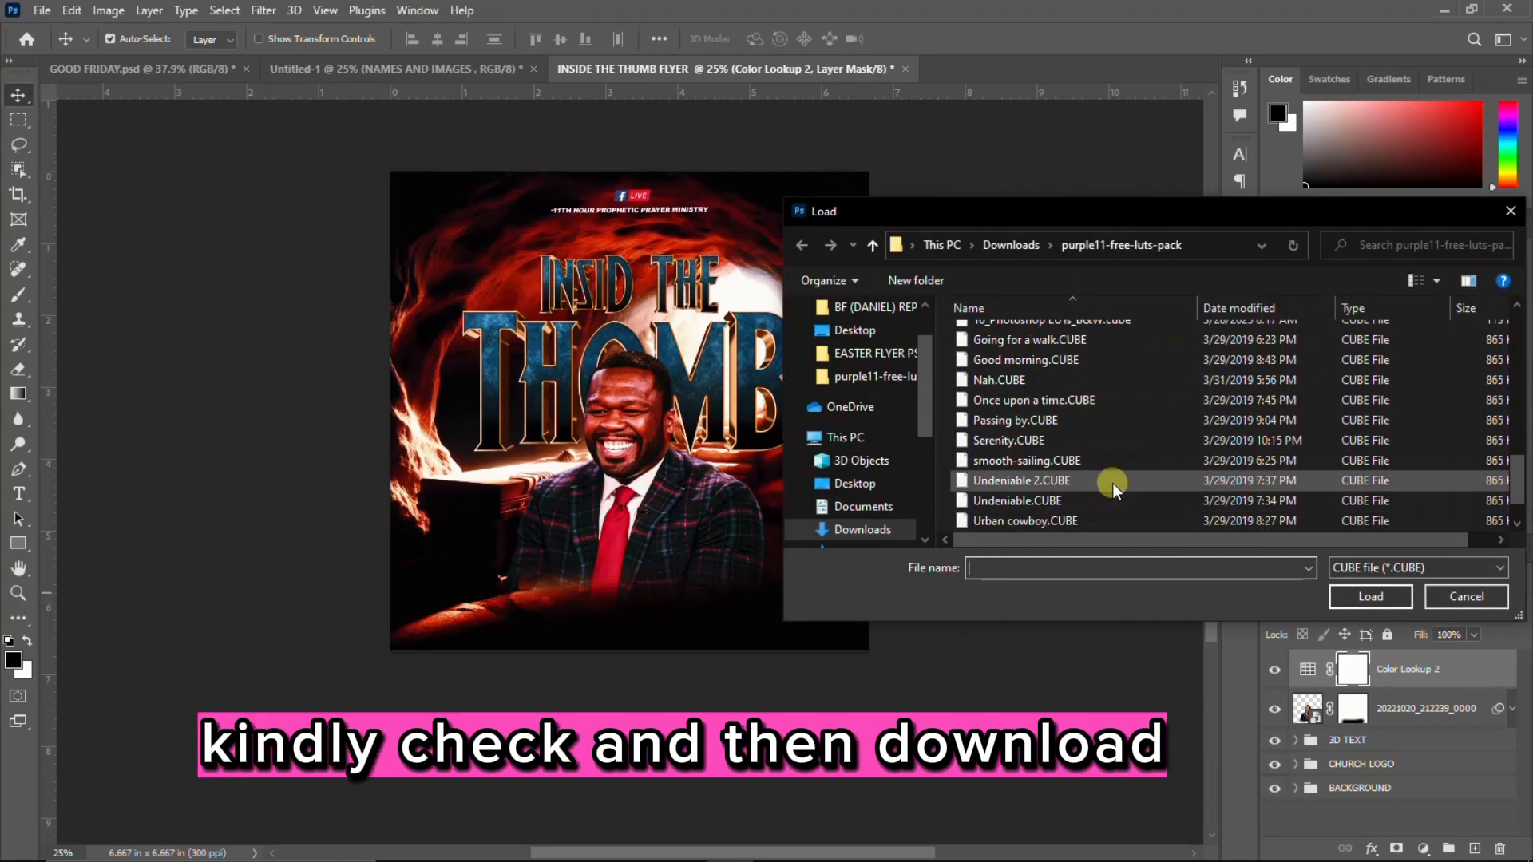
pyautogui.click(1069, 340)
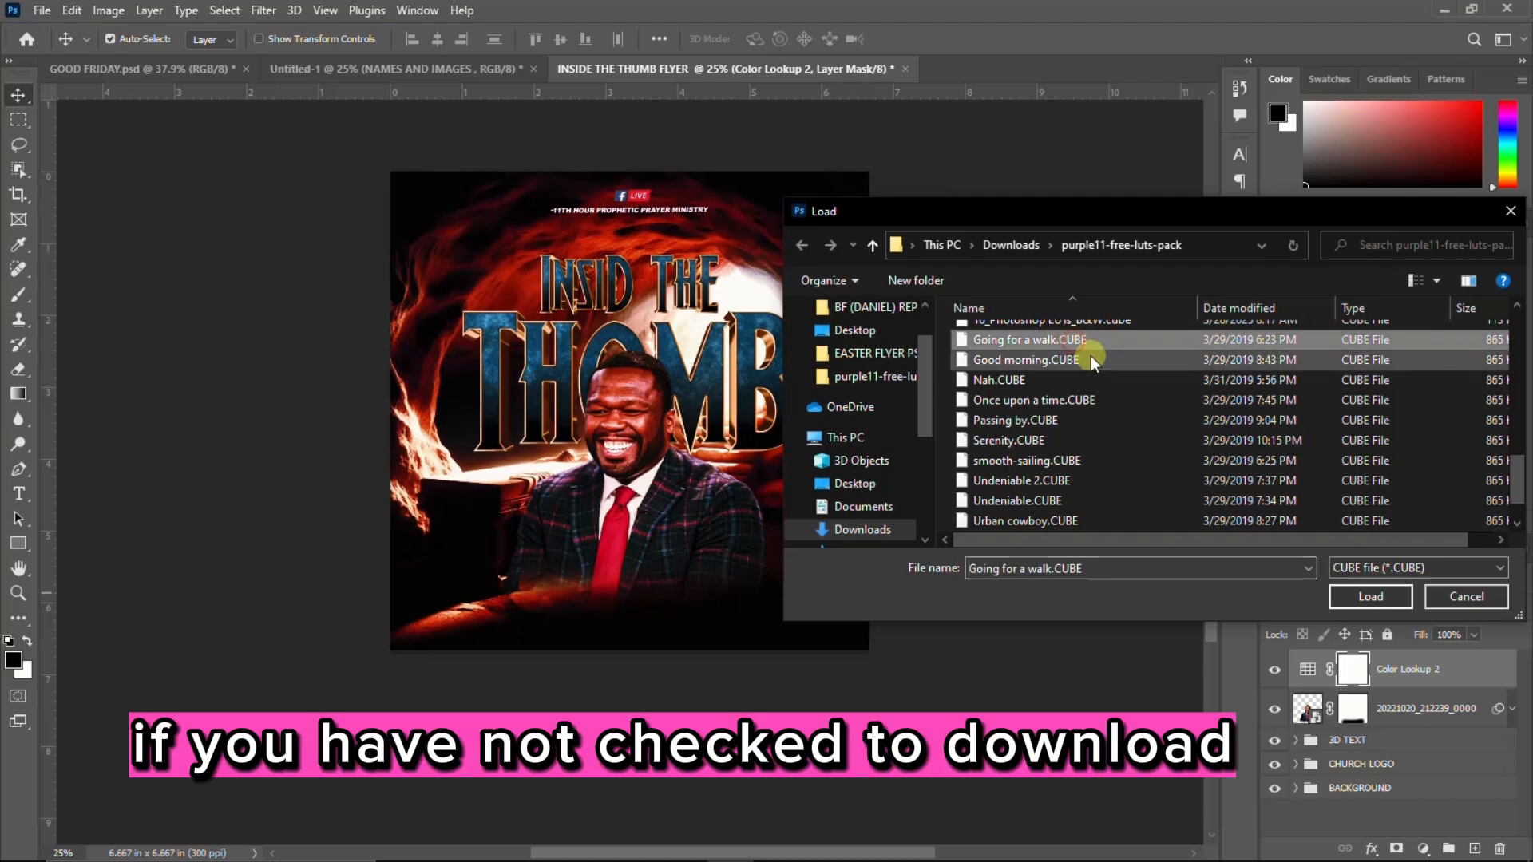
pyautogui.scroll(1, 1092, 359)
pyautogui.click(1362, 596)
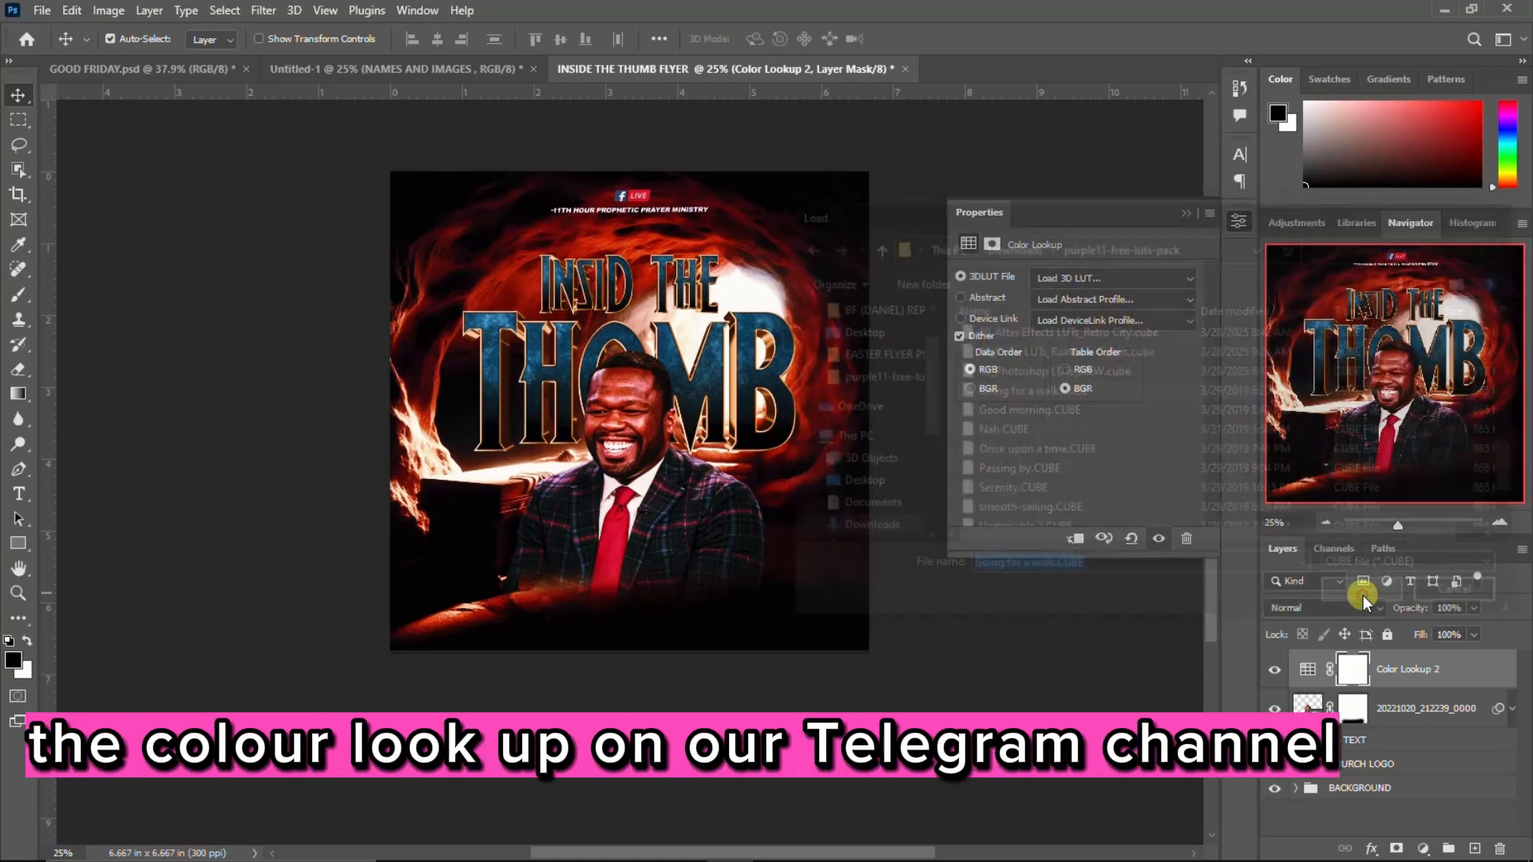
pyautogui.click(1239, 221)
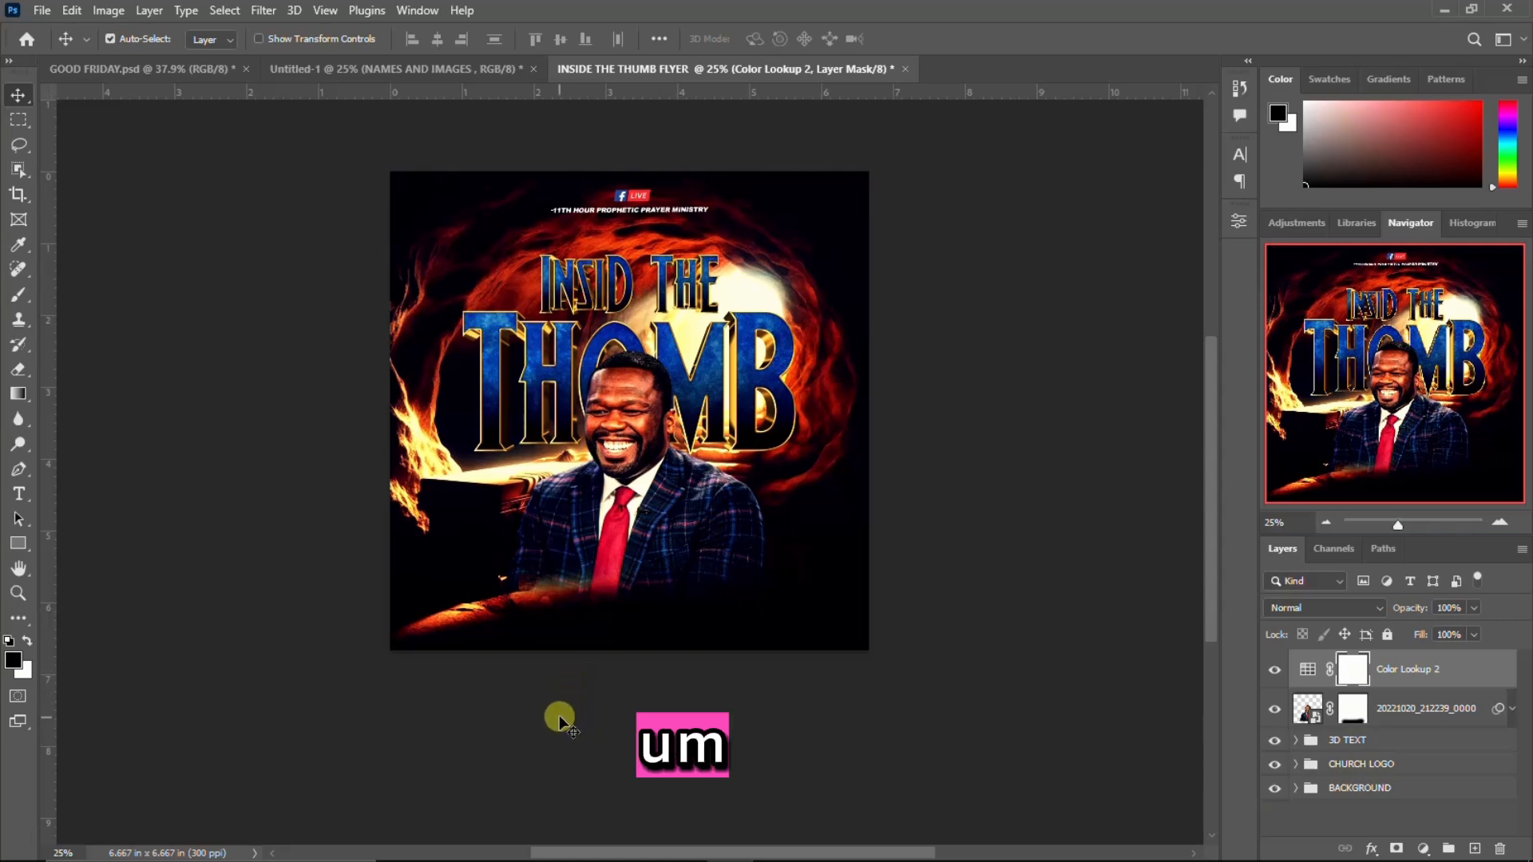
# Step: Add a point text line reading "With" over the portrait's shoulder, just below the title
pyautogui.press('t')
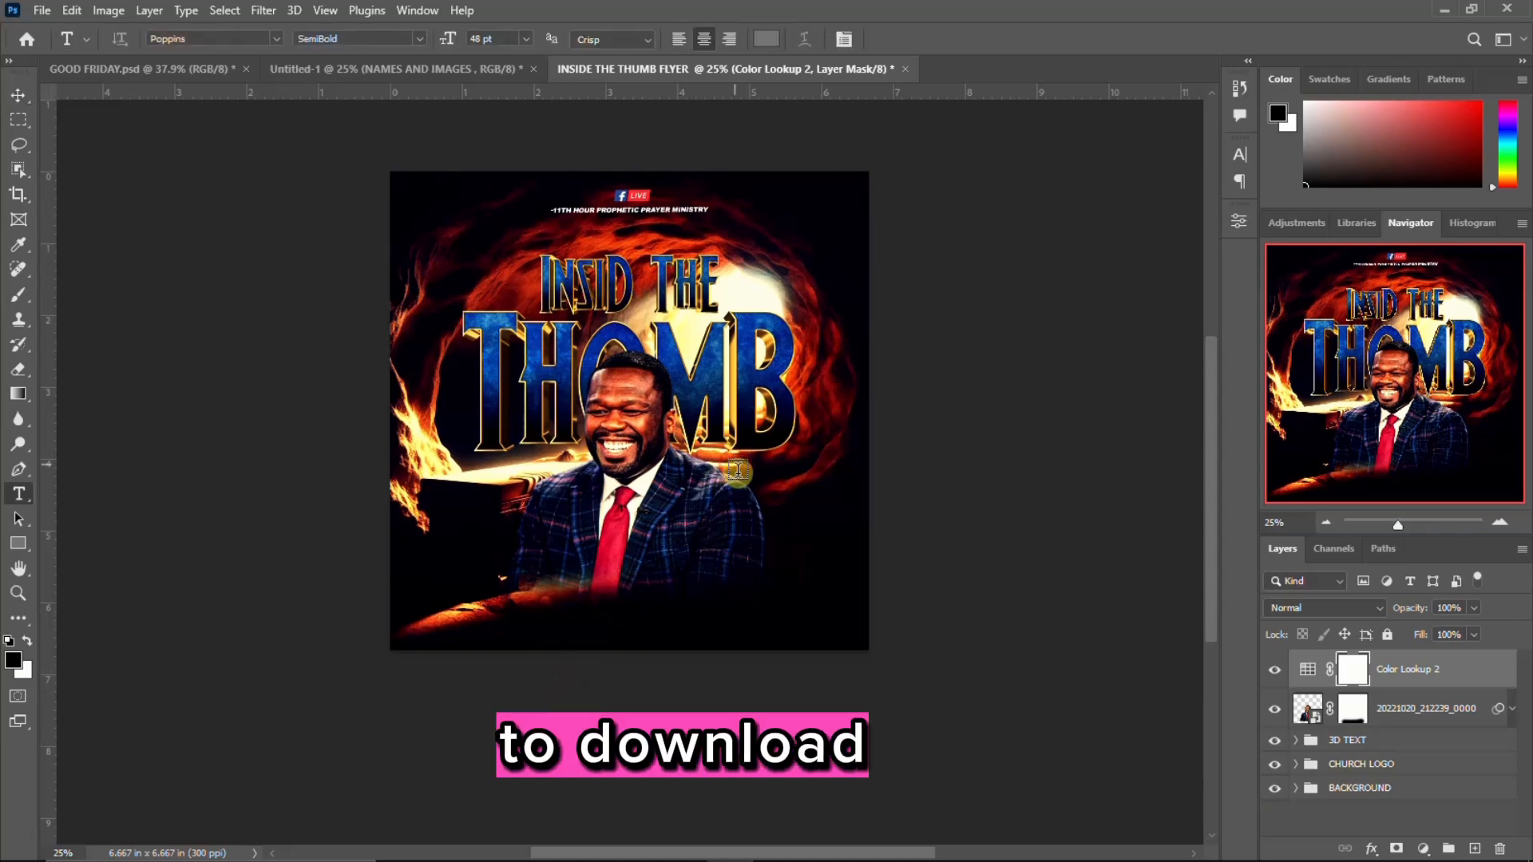
pyautogui.click(734, 463)
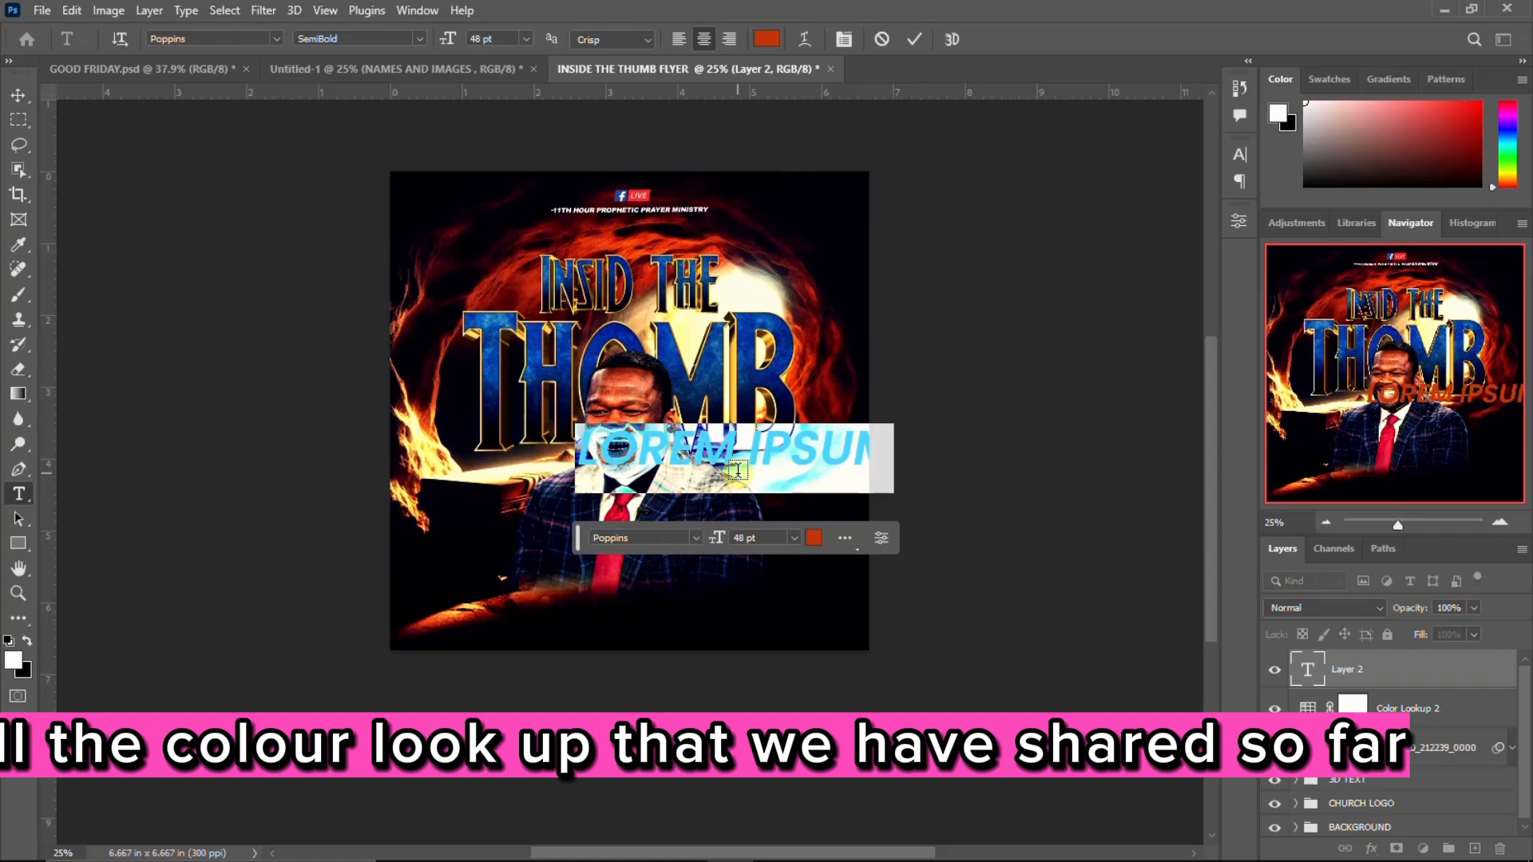
pyautogui.press('BackSpace')
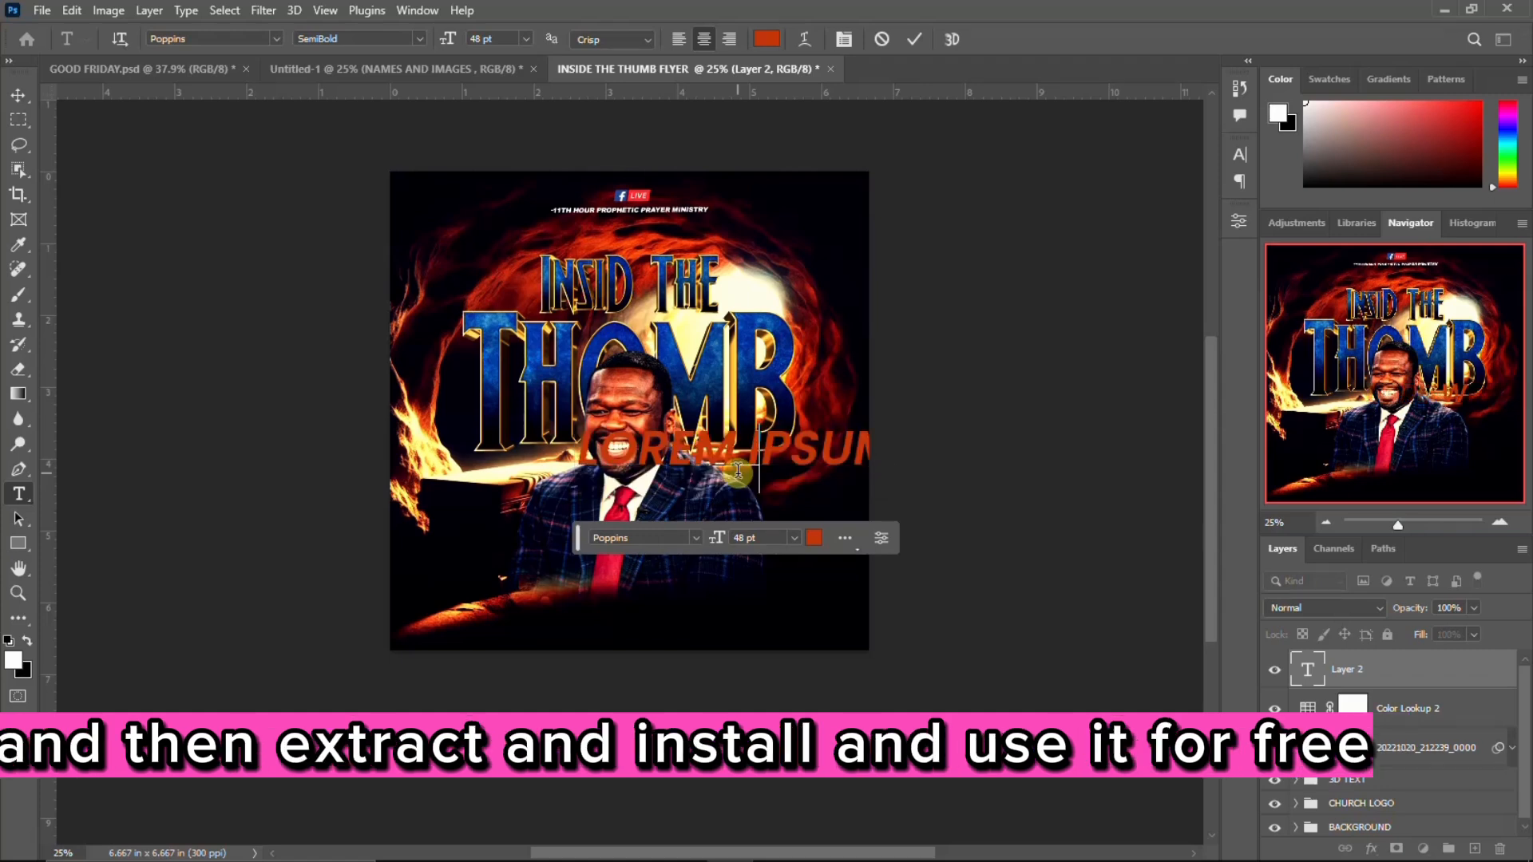
pyautogui.write('WITH')
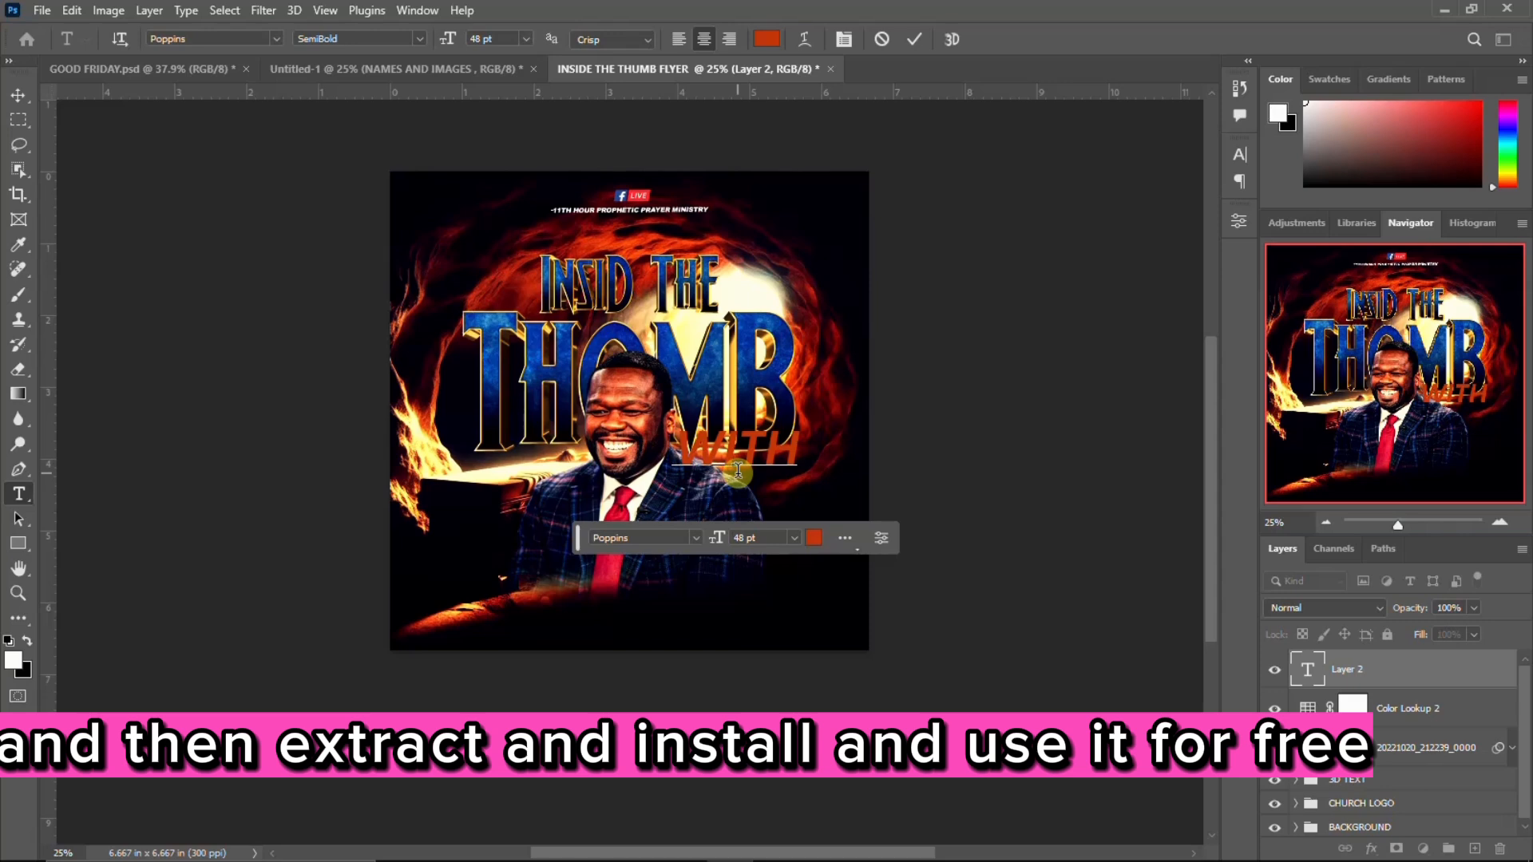
# Step: Turn off italic and all caps for the "With" text and set its font to Southern Aire Personal Use Only
pyautogui.click(1240, 158)
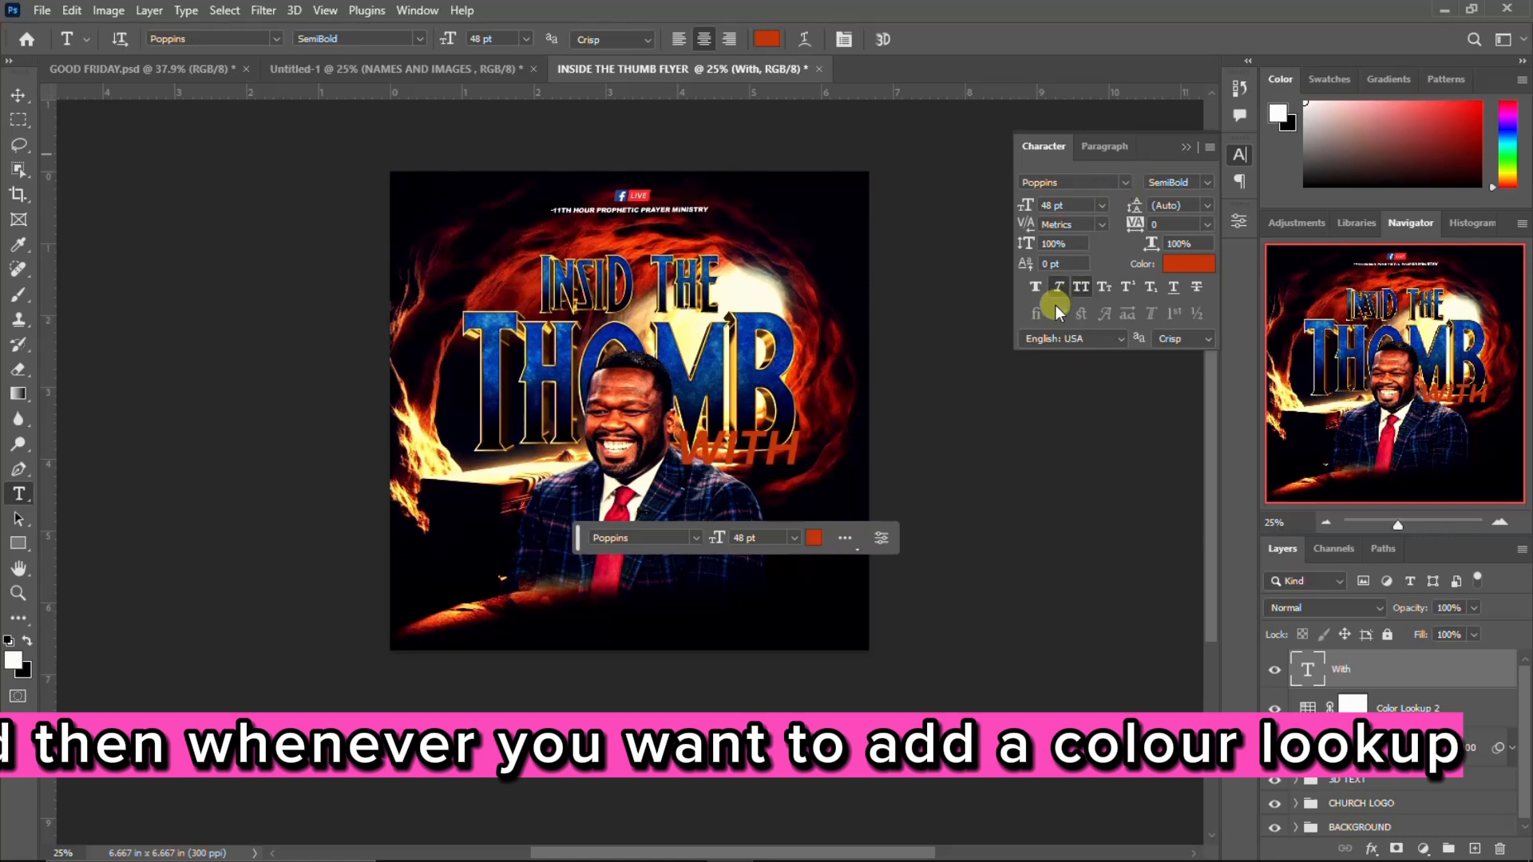
pyautogui.click(1125, 182)
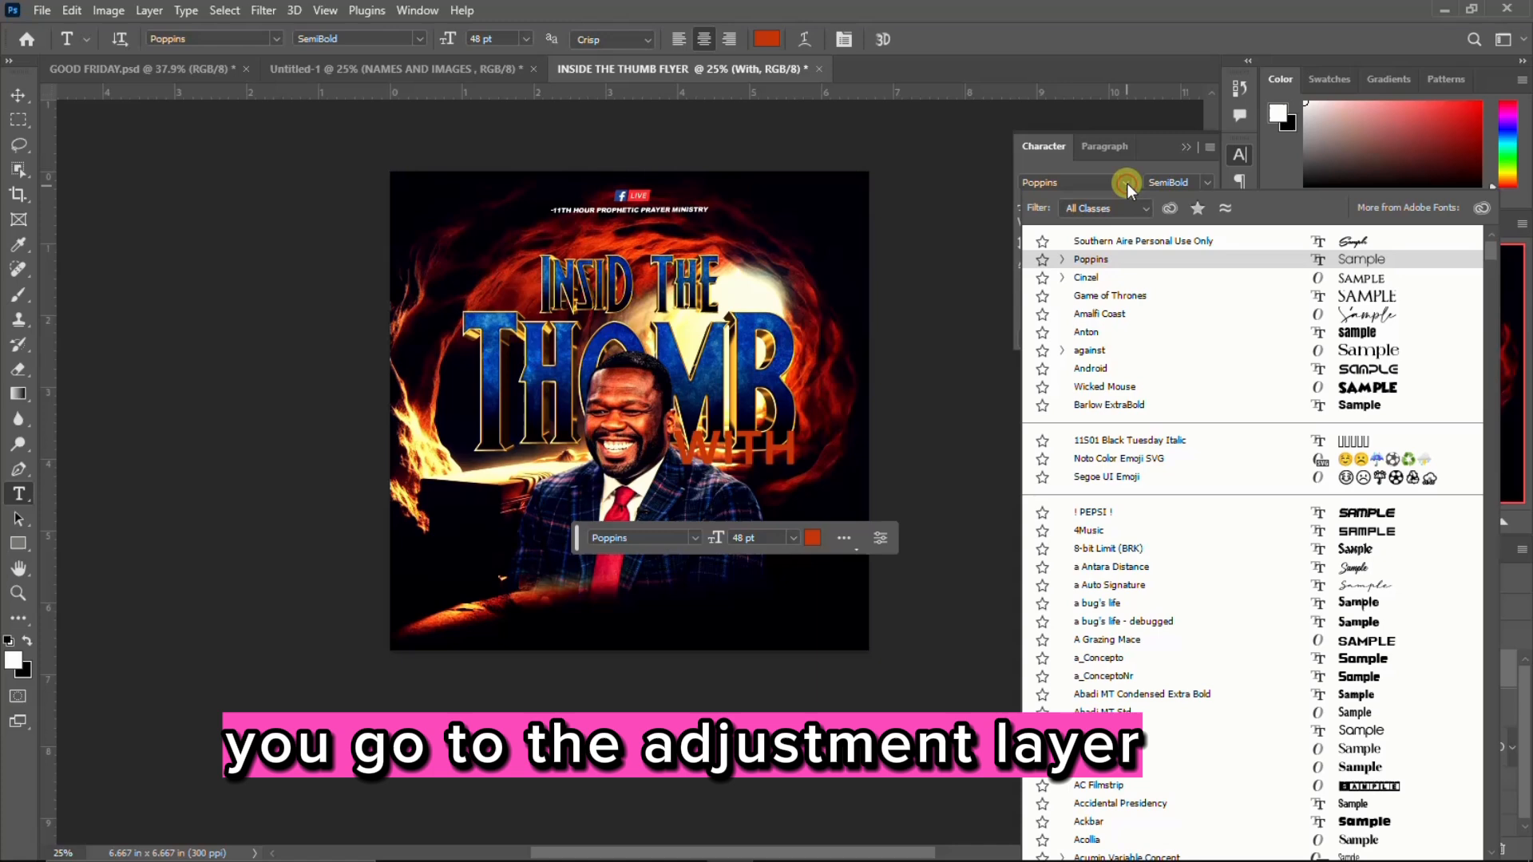
pyautogui.click(1105, 240)
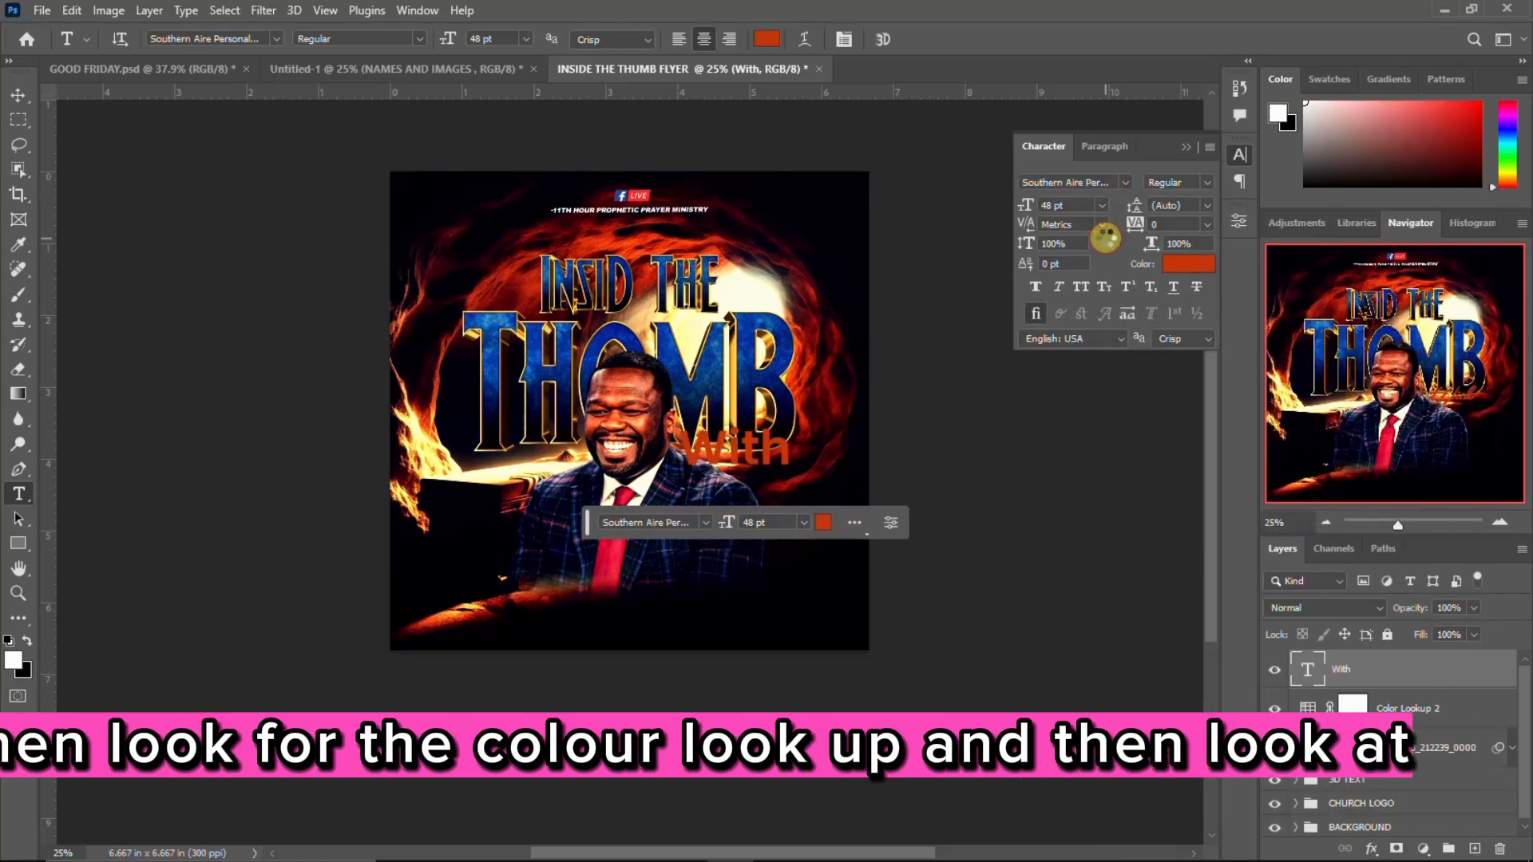
# Step: Try the dark navy 001034, sampled from the title, as the colour of the "With" text
pyautogui.click(1189, 263)
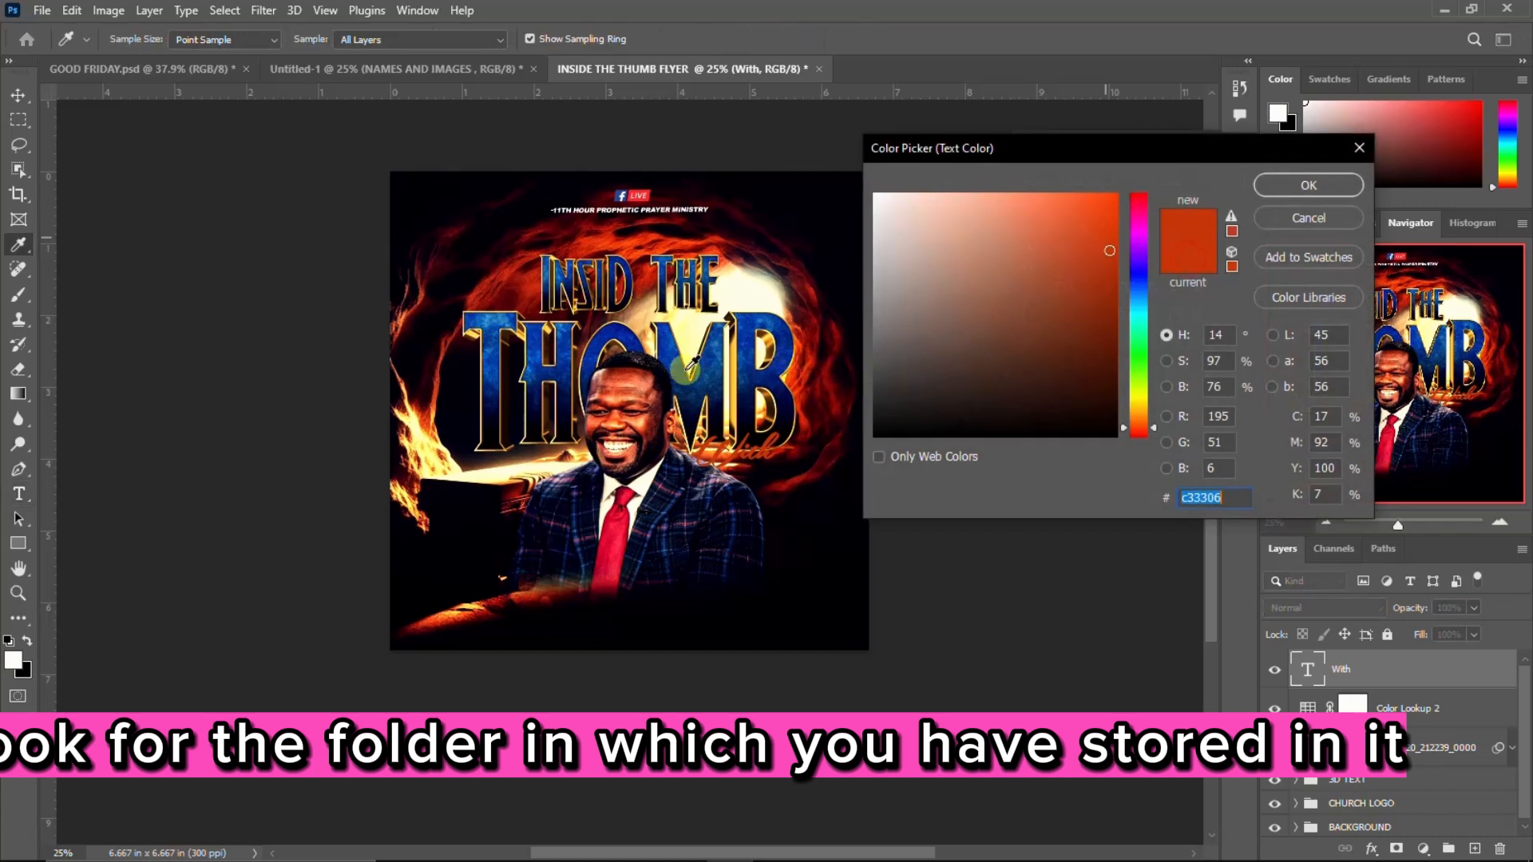
pyautogui.click(692, 406)
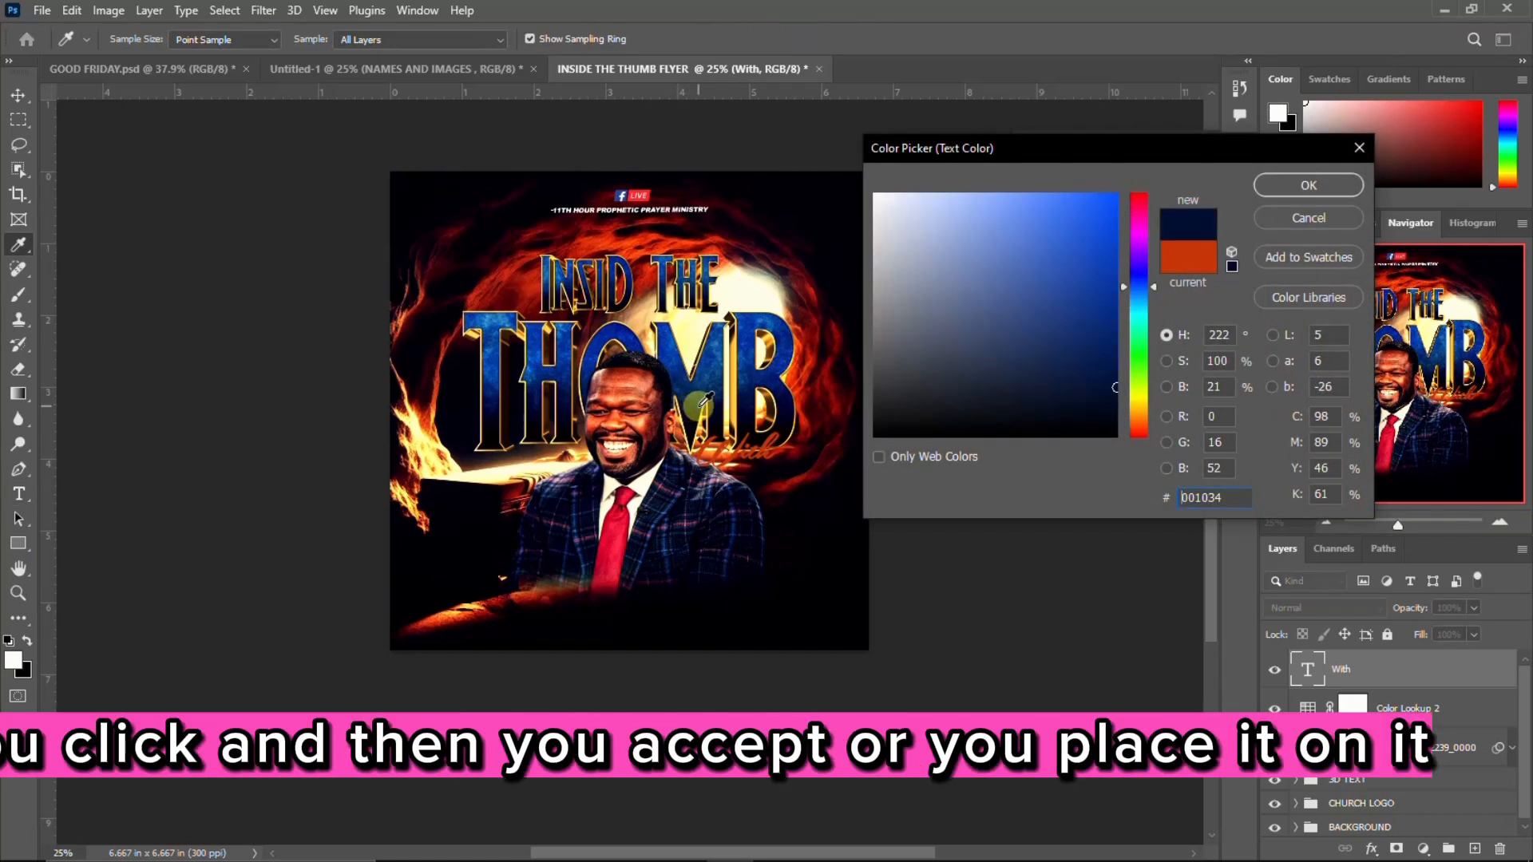
pyautogui.click(1299, 185)
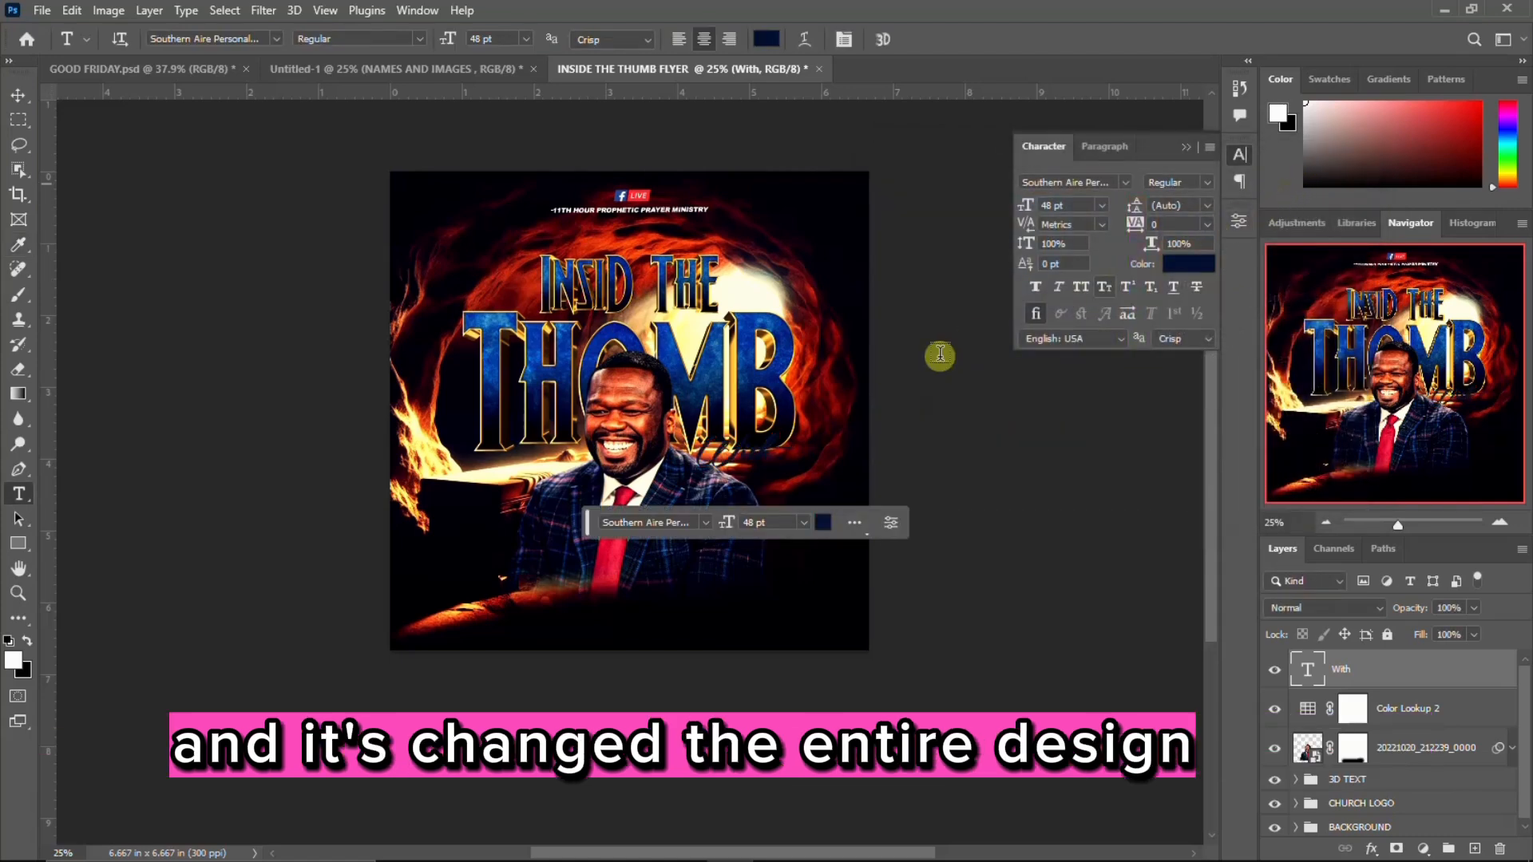
# Step: Colour the "With" text golden yellow faaf01, sampled from the title's edge, and set its size to 20 pt
pyautogui.click(1186, 264)
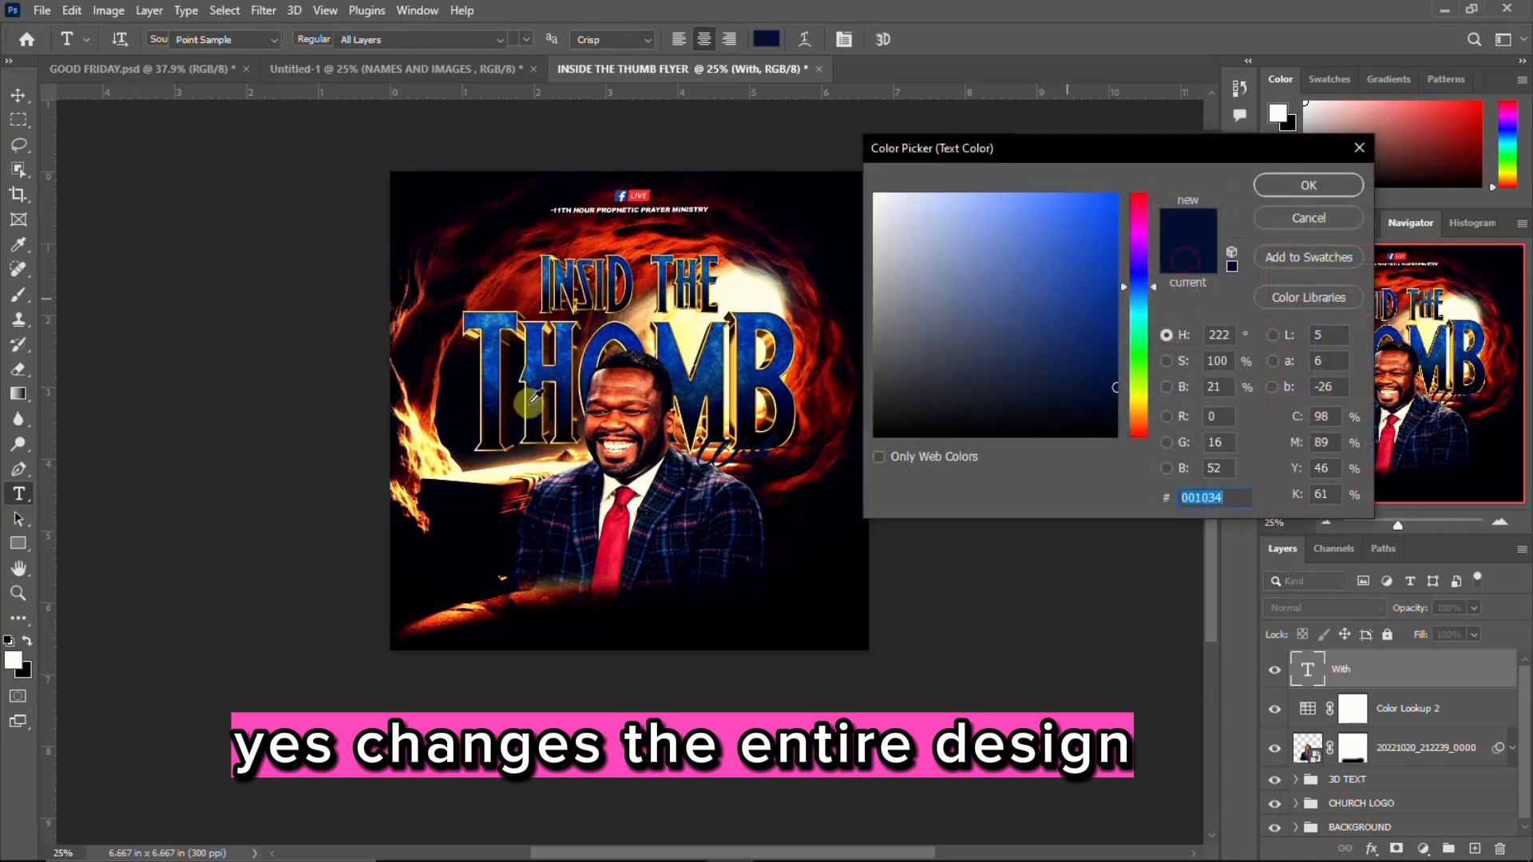
pyautogui.click(739, 372)
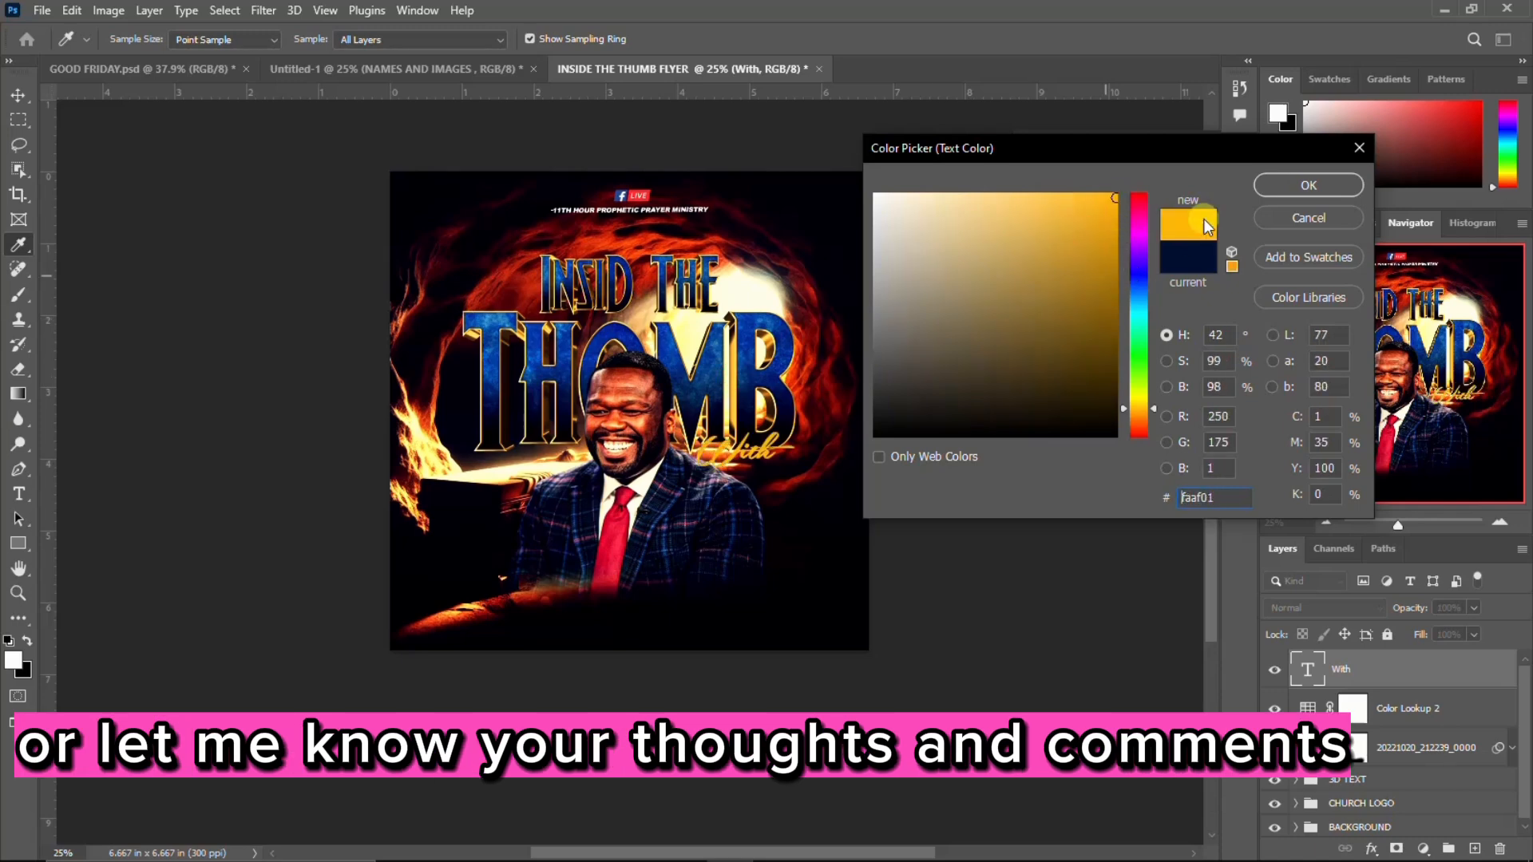
pyautogui.click(1298, 184)
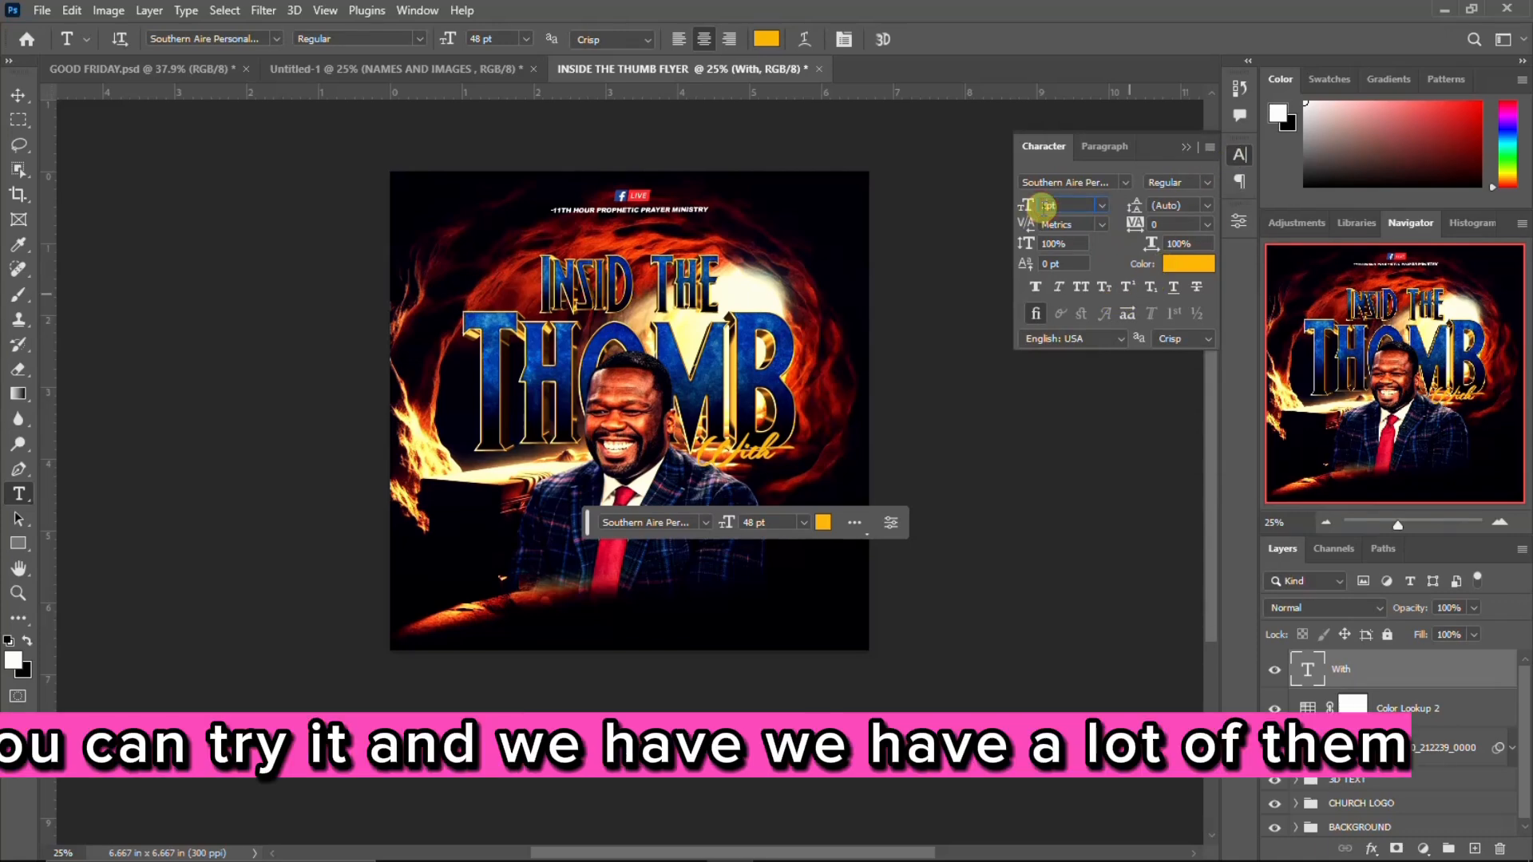
pyautogui.write('20')
pyautogui.press('Return')
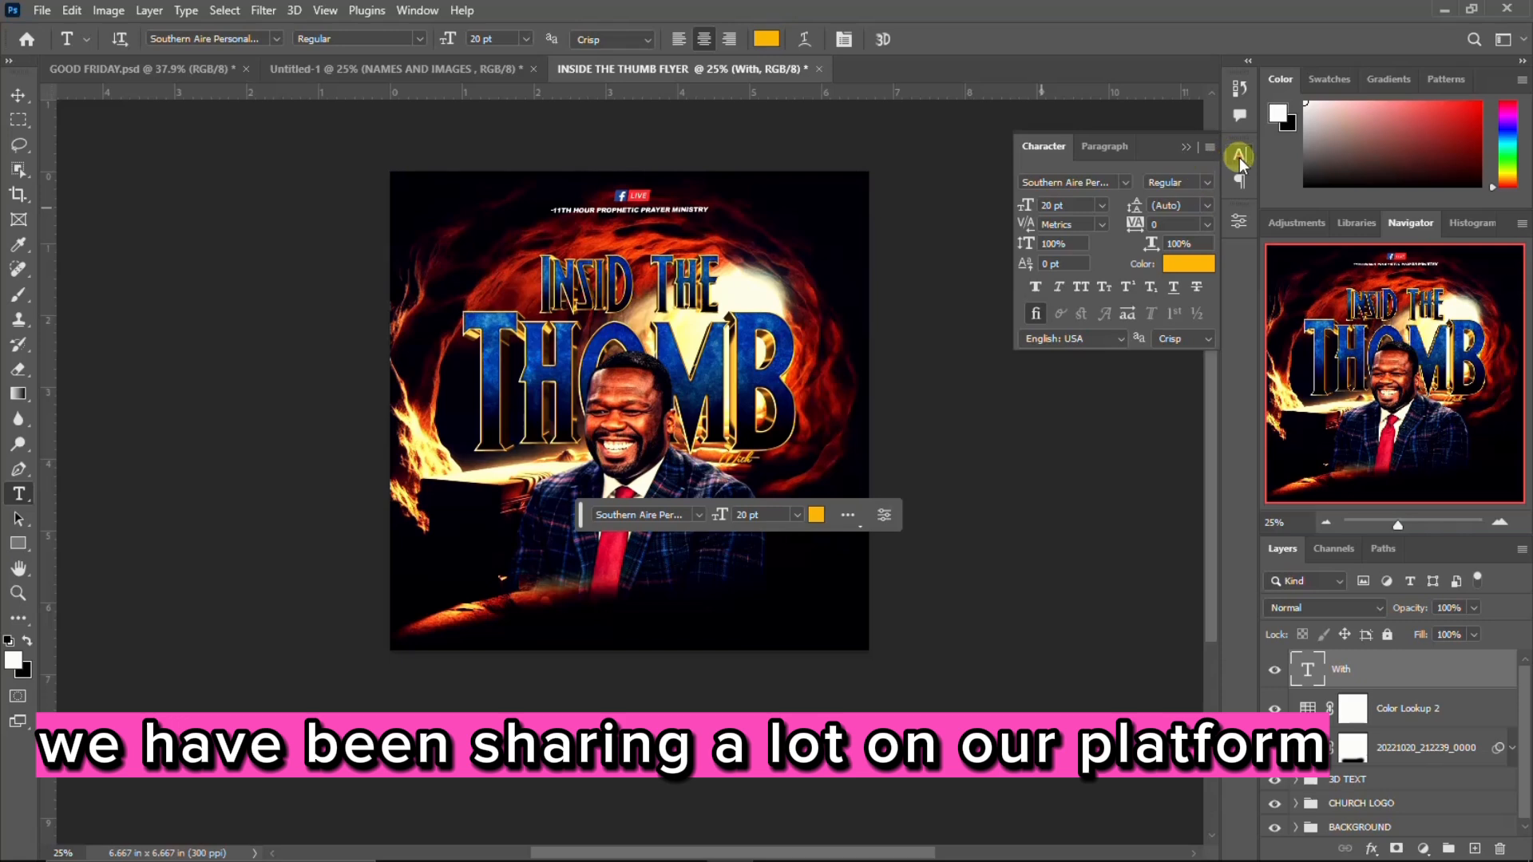
pyautogui.click(1239, 156)
# Step: Move the "With" text onto the portrait's jacket and add a copy just below it reading "td jakes"
pyautogui.click(17, 94)
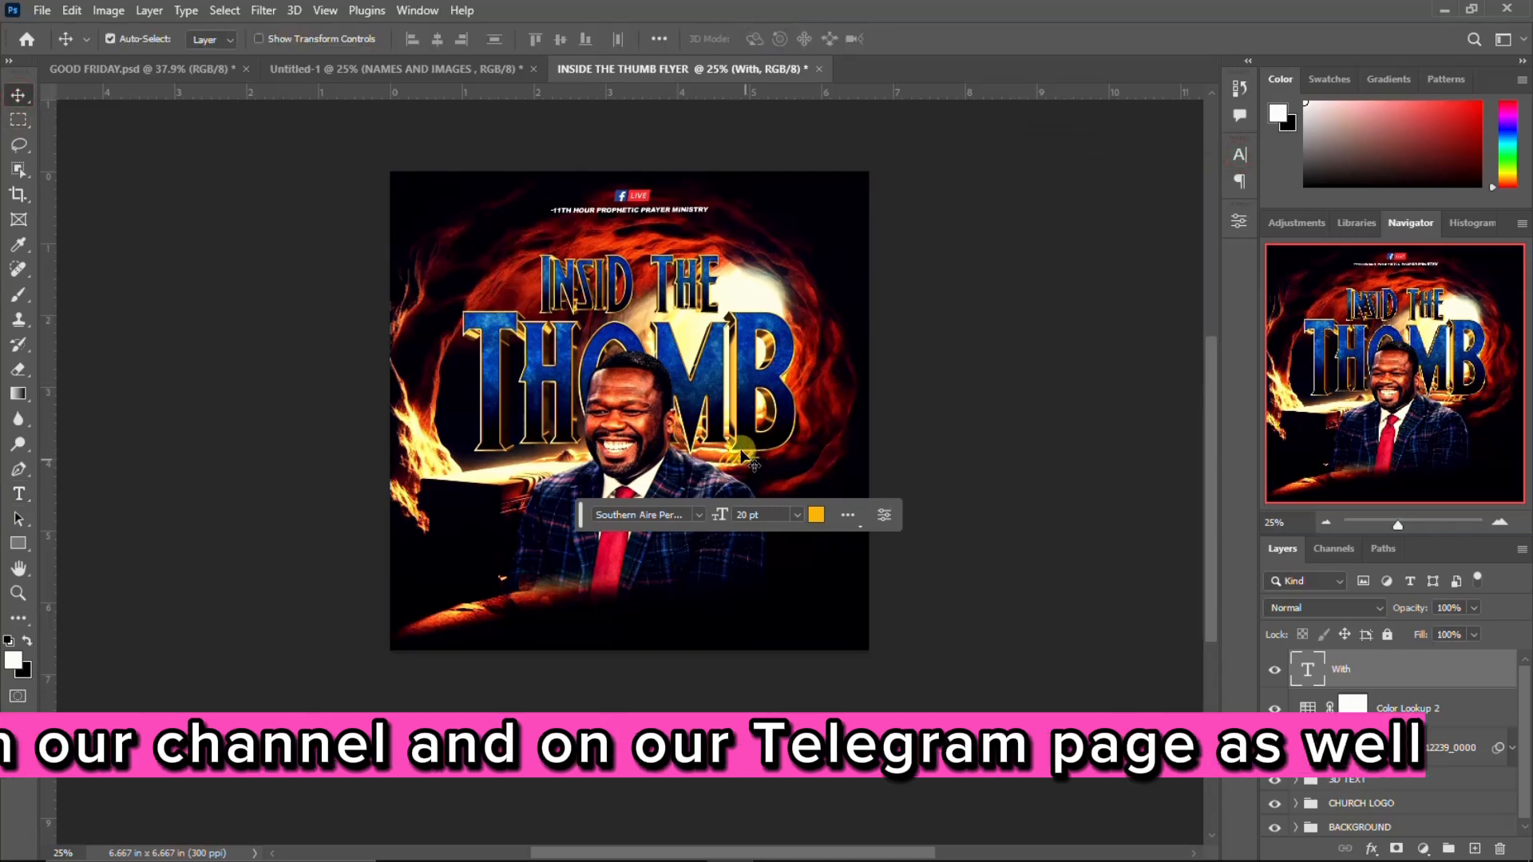
pyautogui.moveTo(744, 461); pyautogui.dragTo(695, 530)
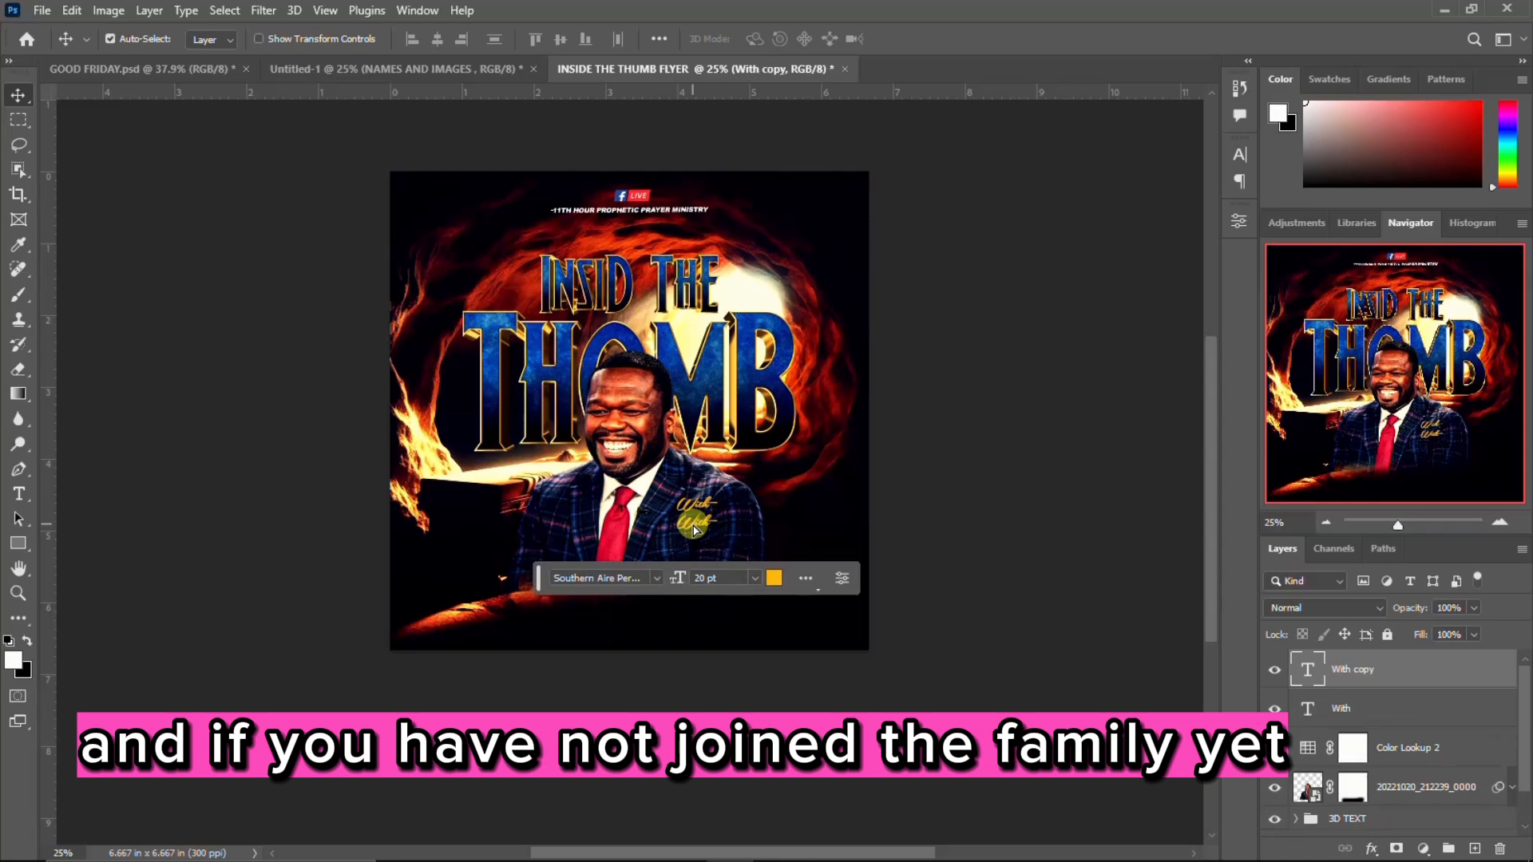
pyautogui.doubleClick(694, 530)
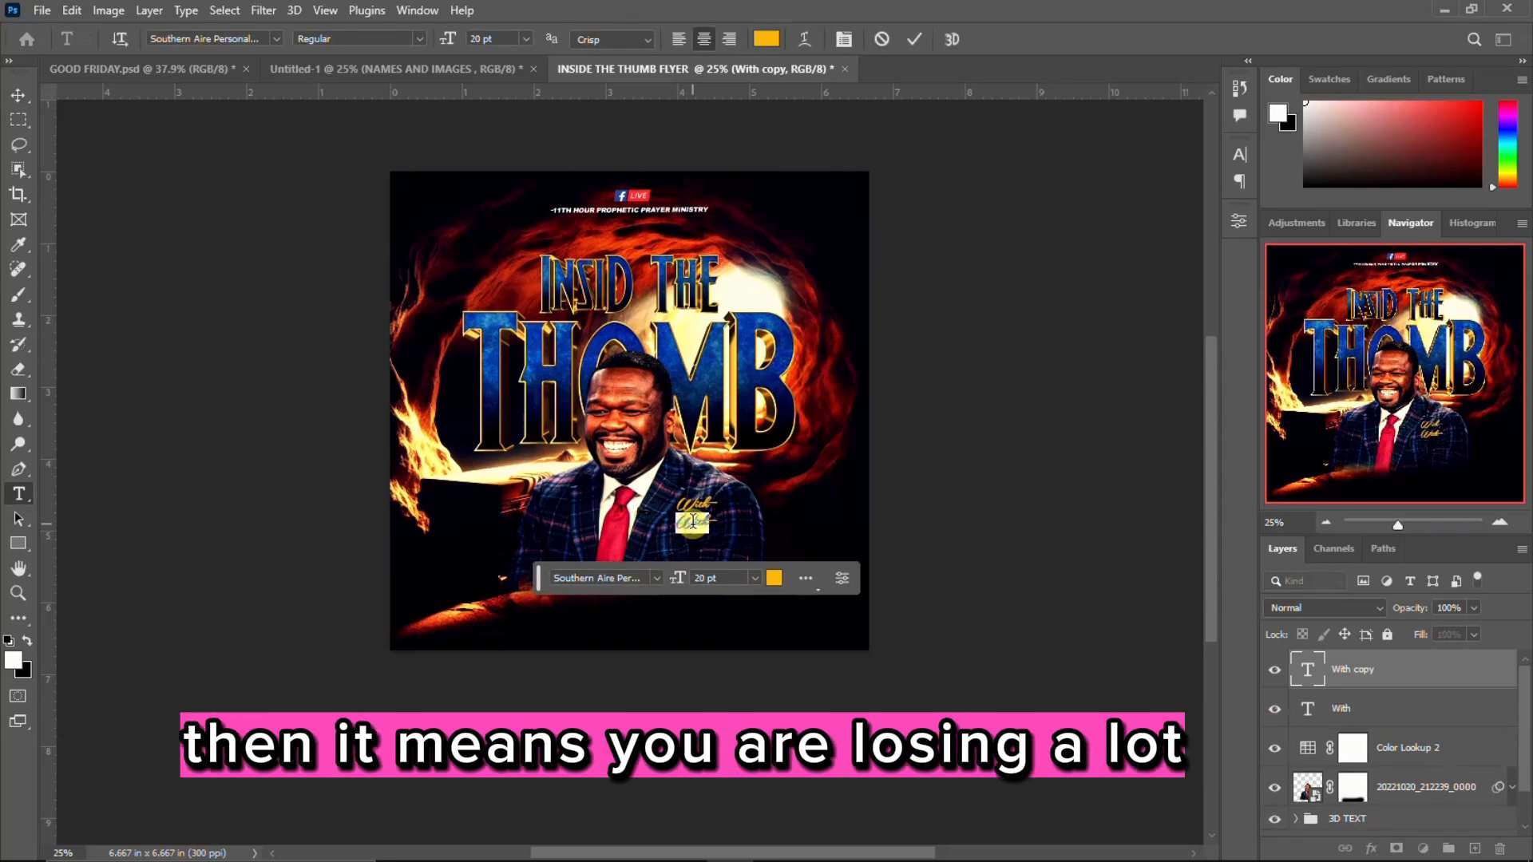
pyautogui.write('A')
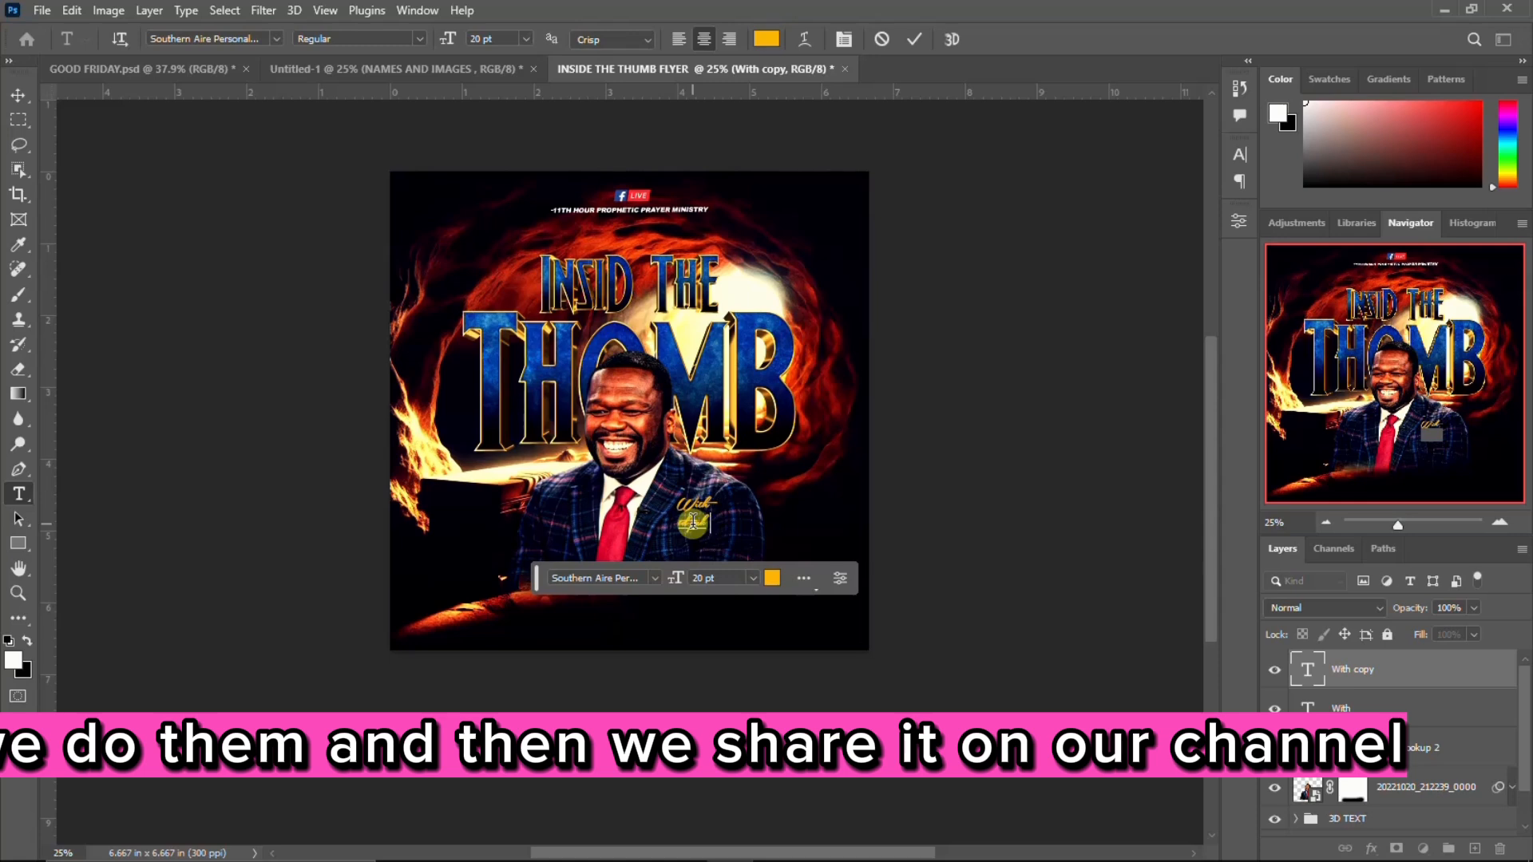
pyautogui.click(793, 482)
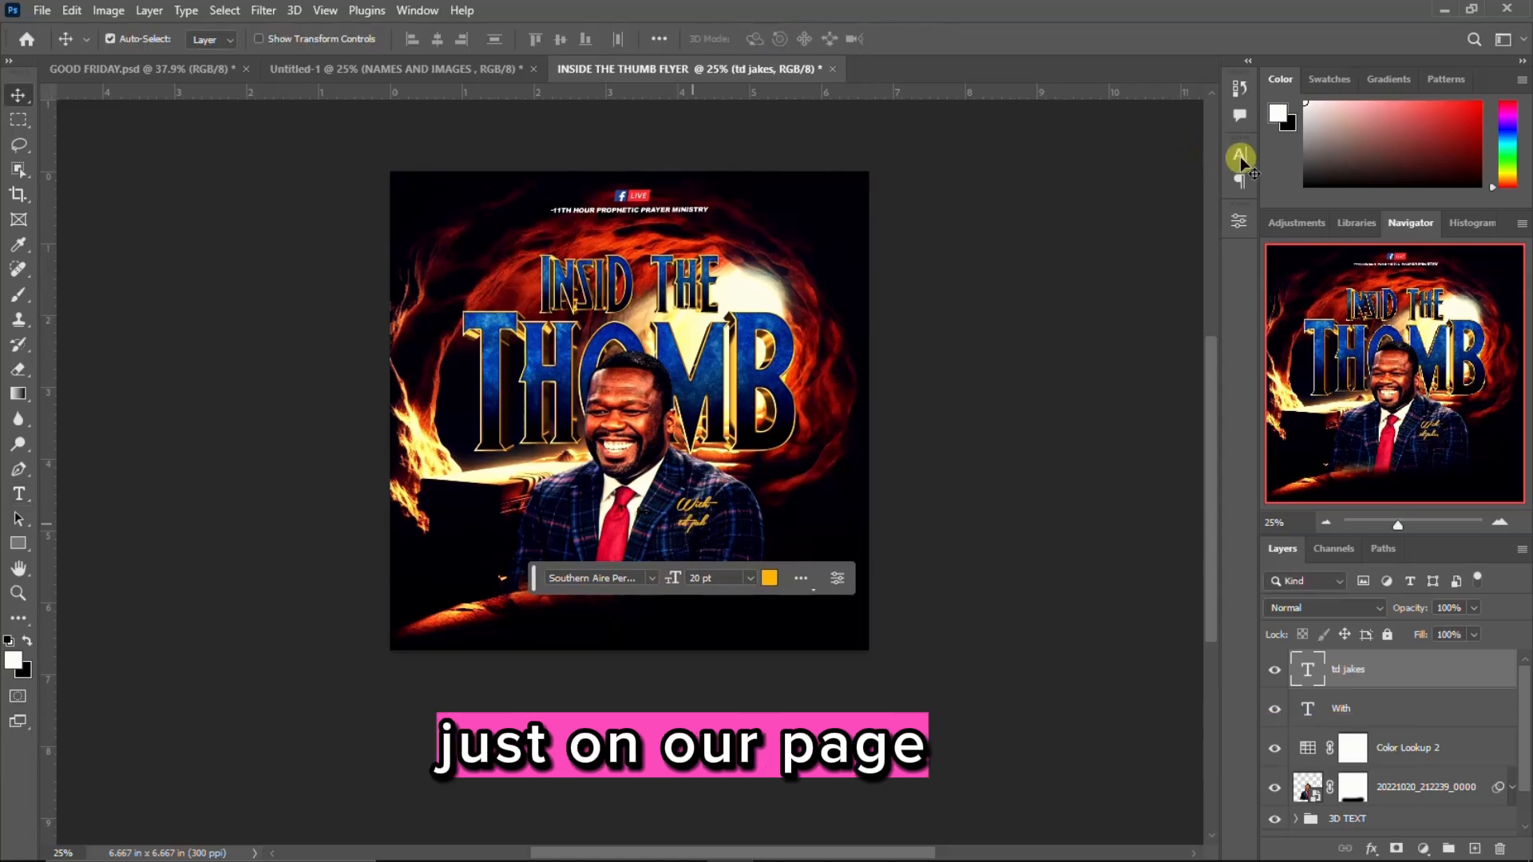
# Step: Set the guest name's font to Game of Thrones and turn on all caps
pyautogui.click(1239, 157)
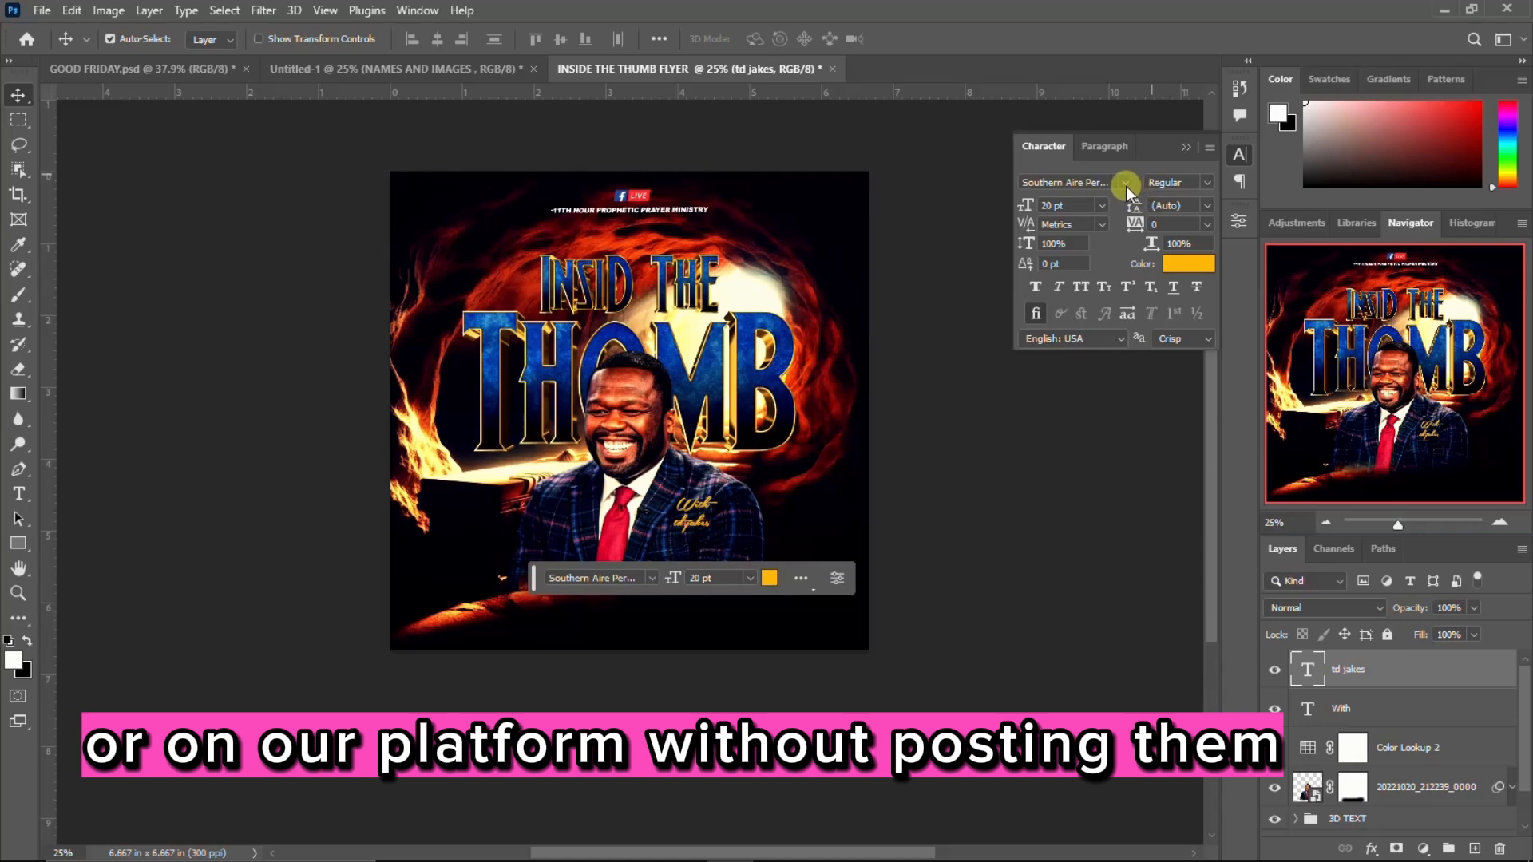
pyautogui.click(1126, 185)
pyautogui.press('Down')
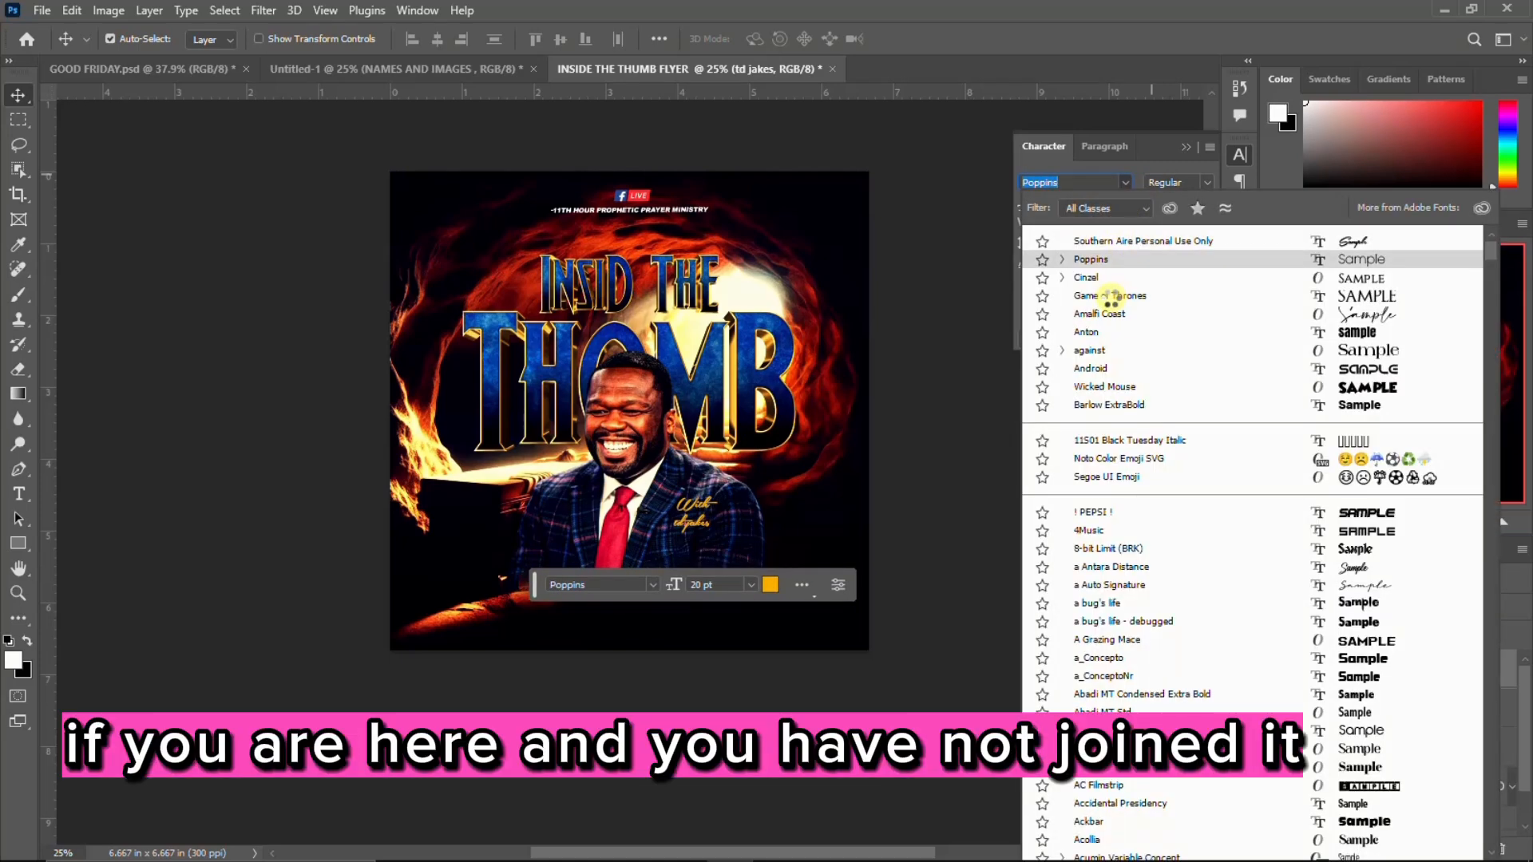
pyautogui.click(1110, 297)
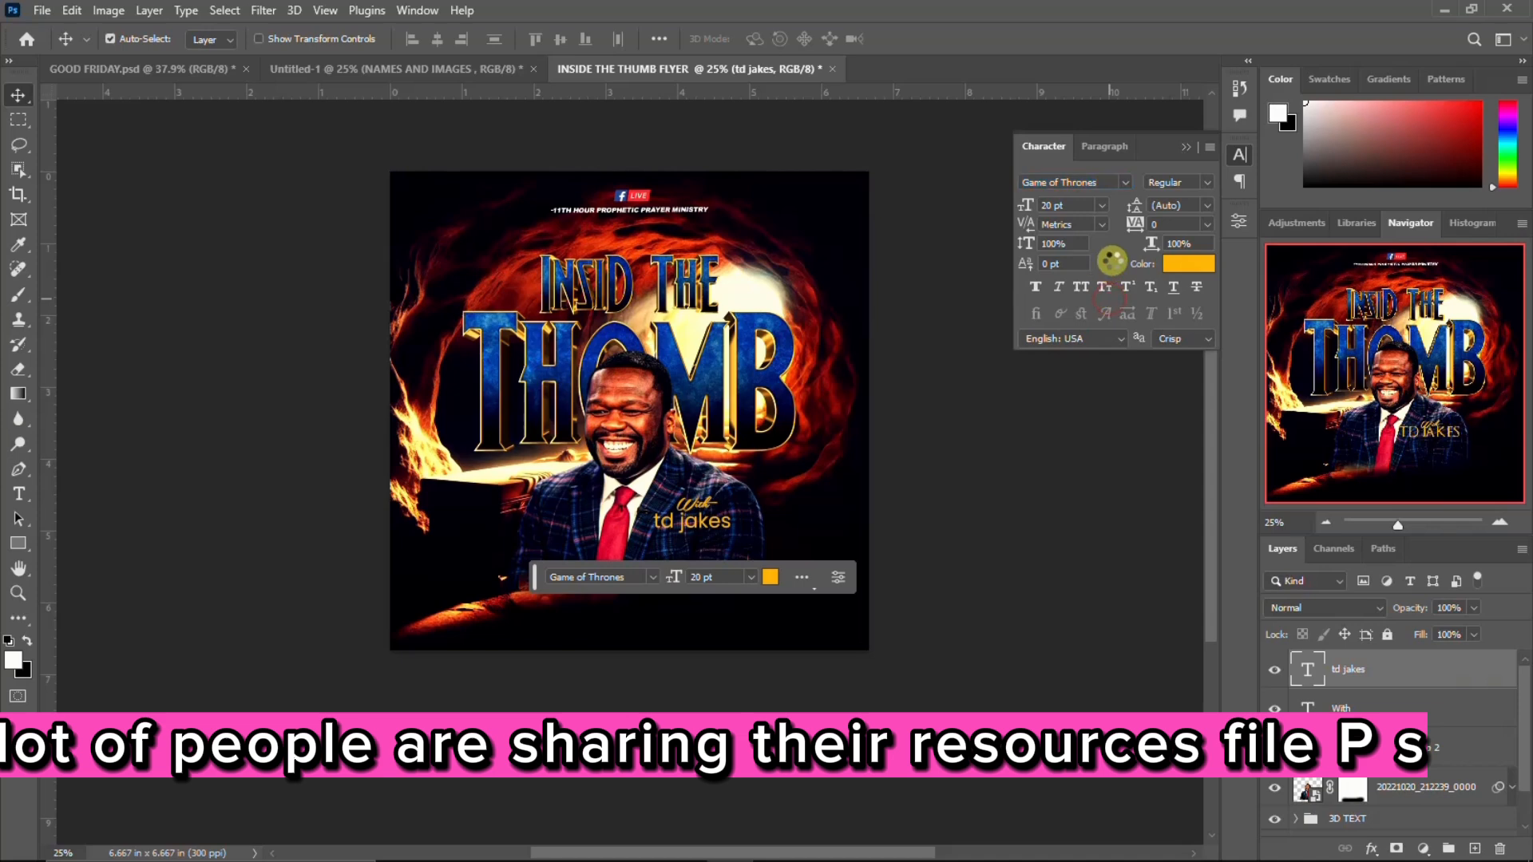
pyautogui.click(1084, 287)
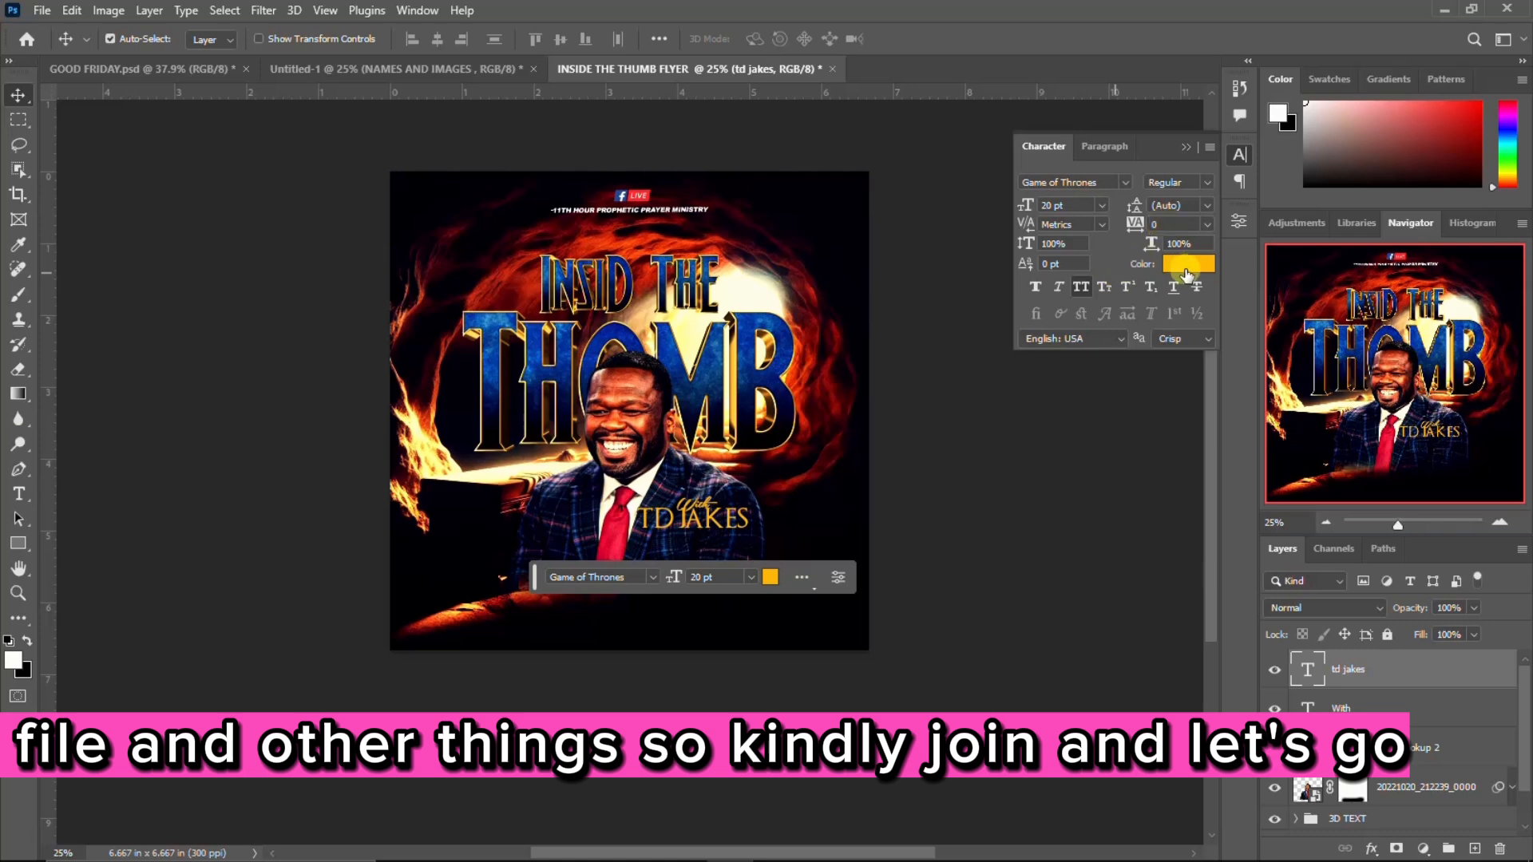
pyautogui.click(1242, 151)
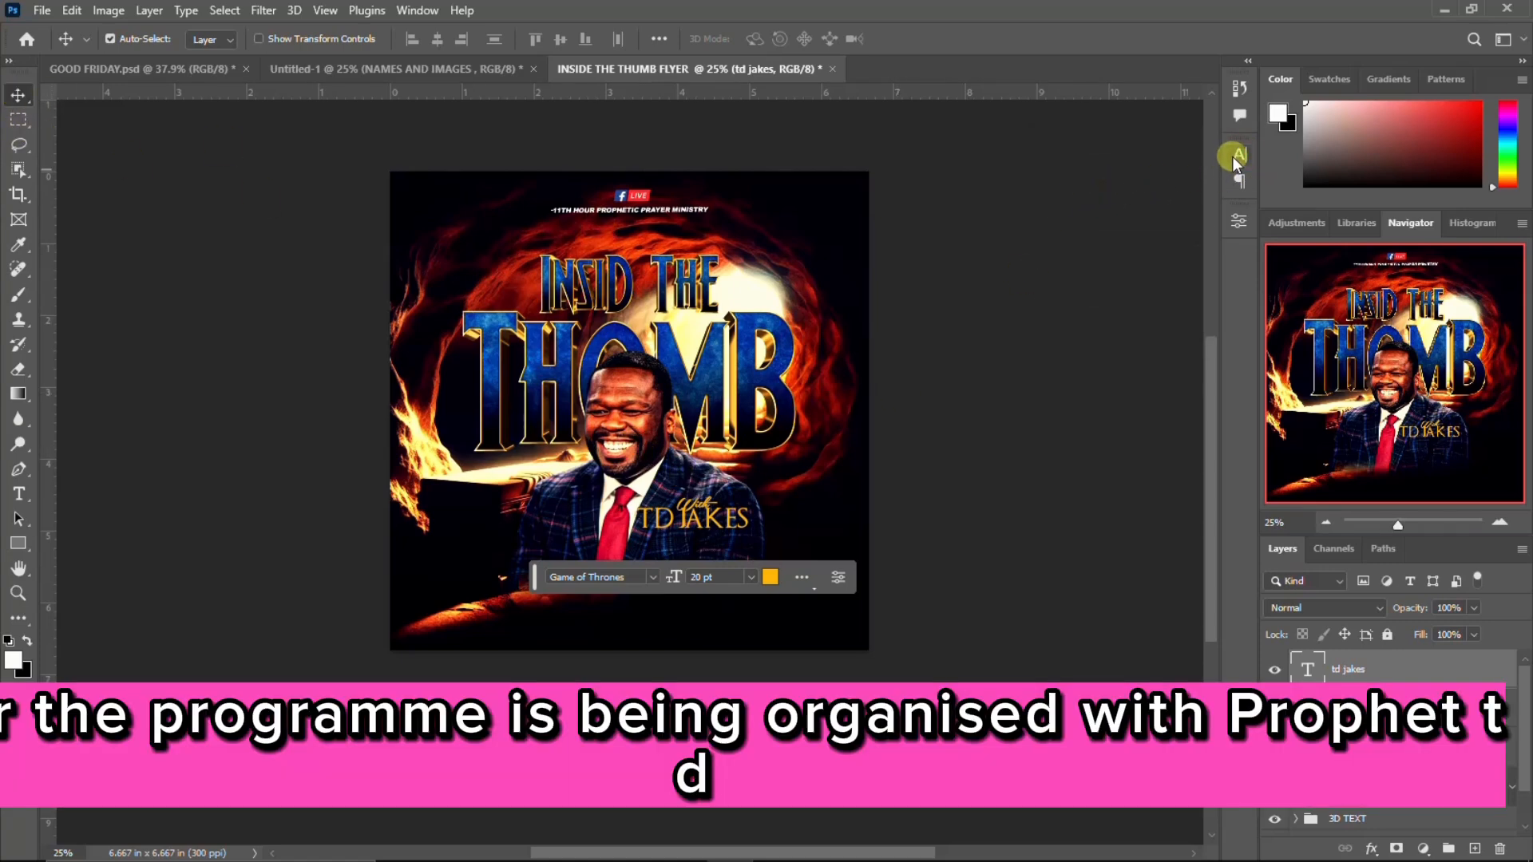
# Step: Reduce the guest name's size to 13 pt and shift it to sit just below and right of "With"
pyautogui.click(1236, 155)
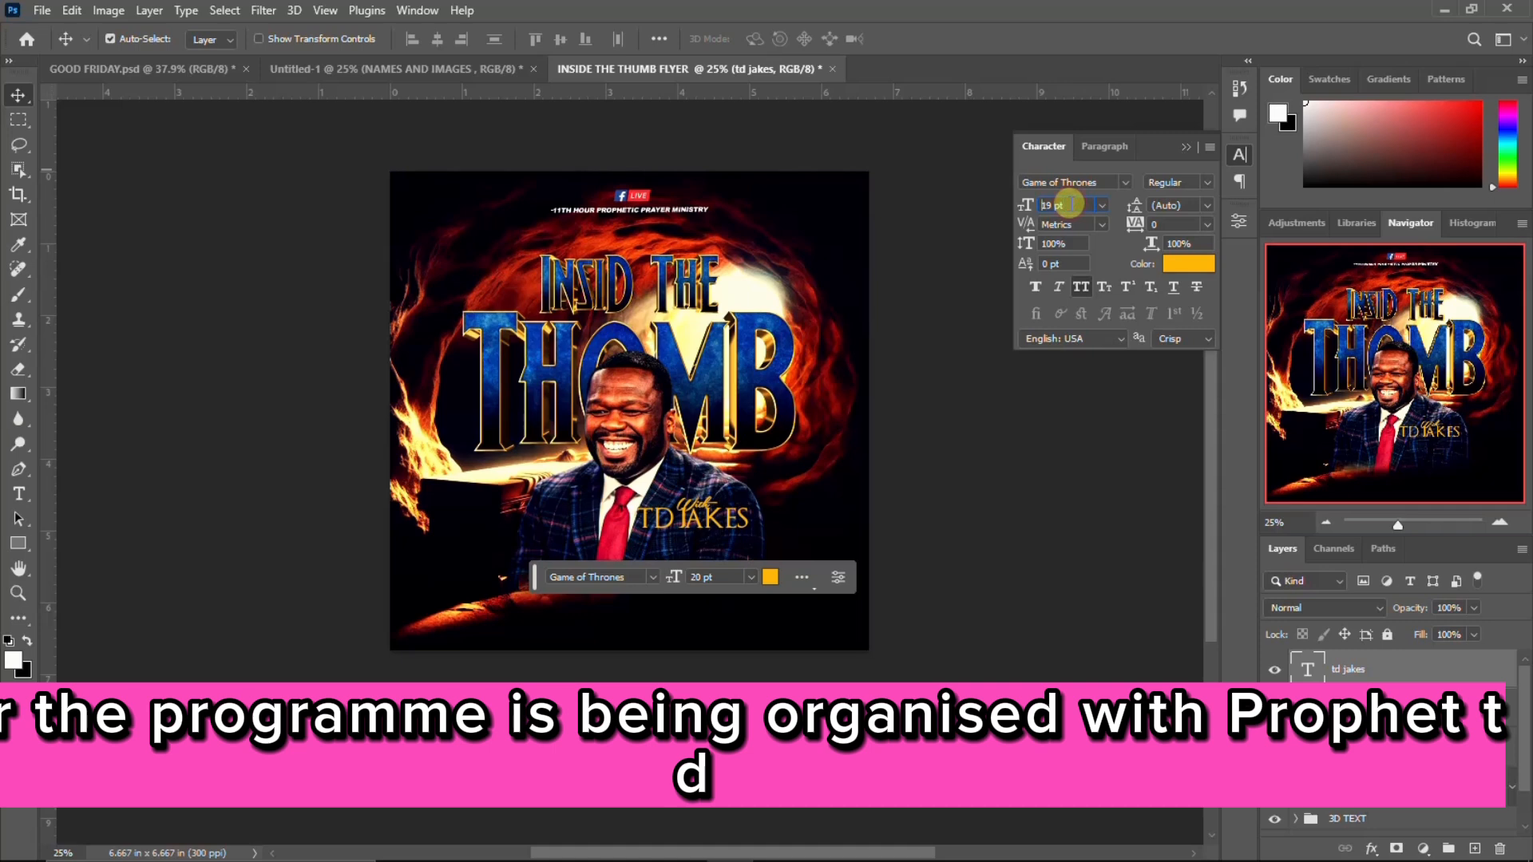
pyautogui.scroll(-3, 1070, 204)
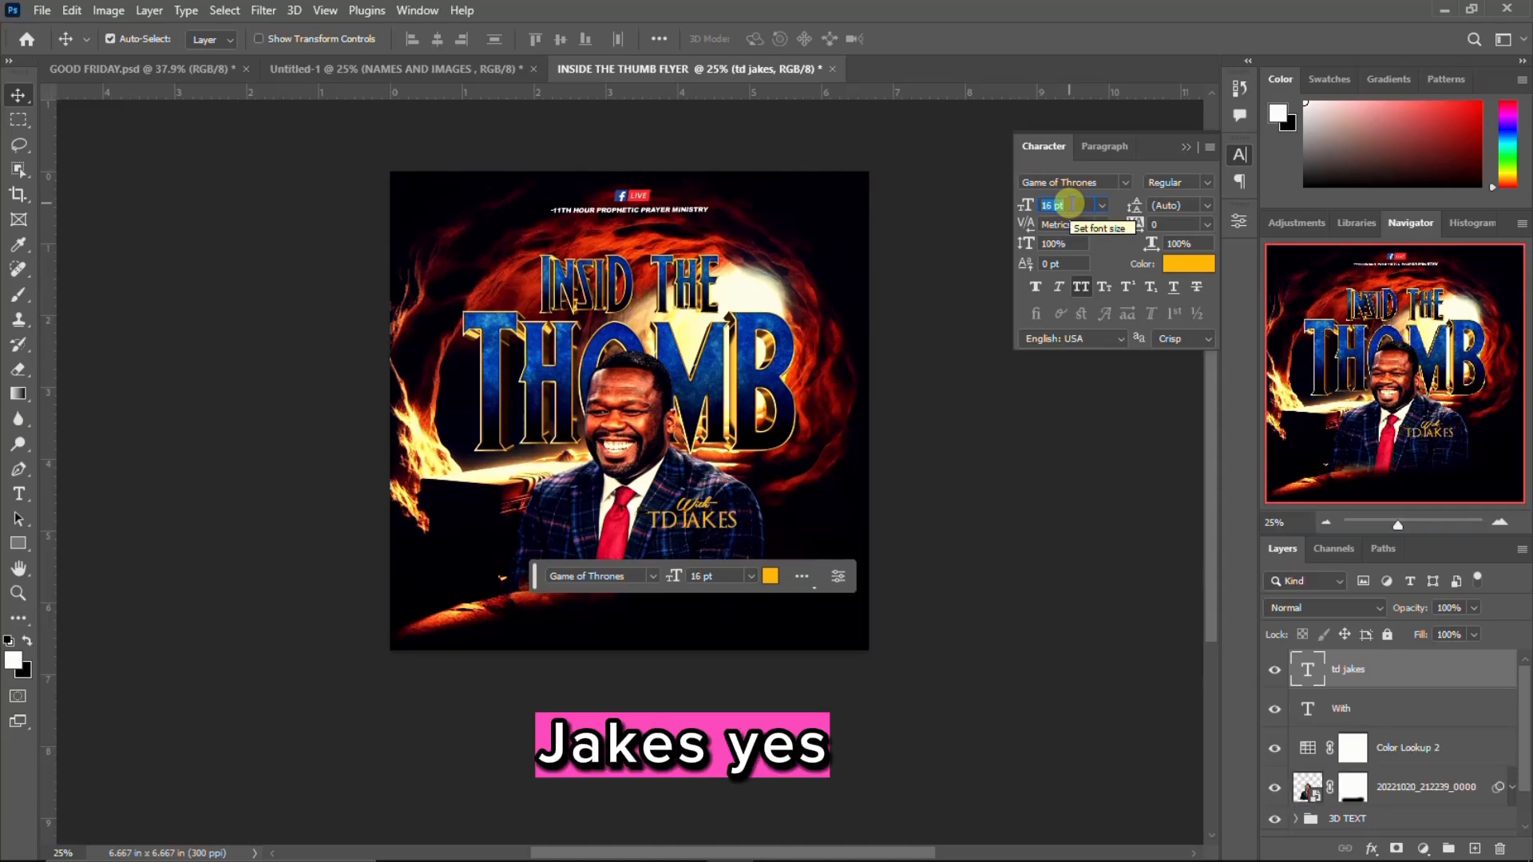
pyautogui.scroll(-2, 1069, 204)
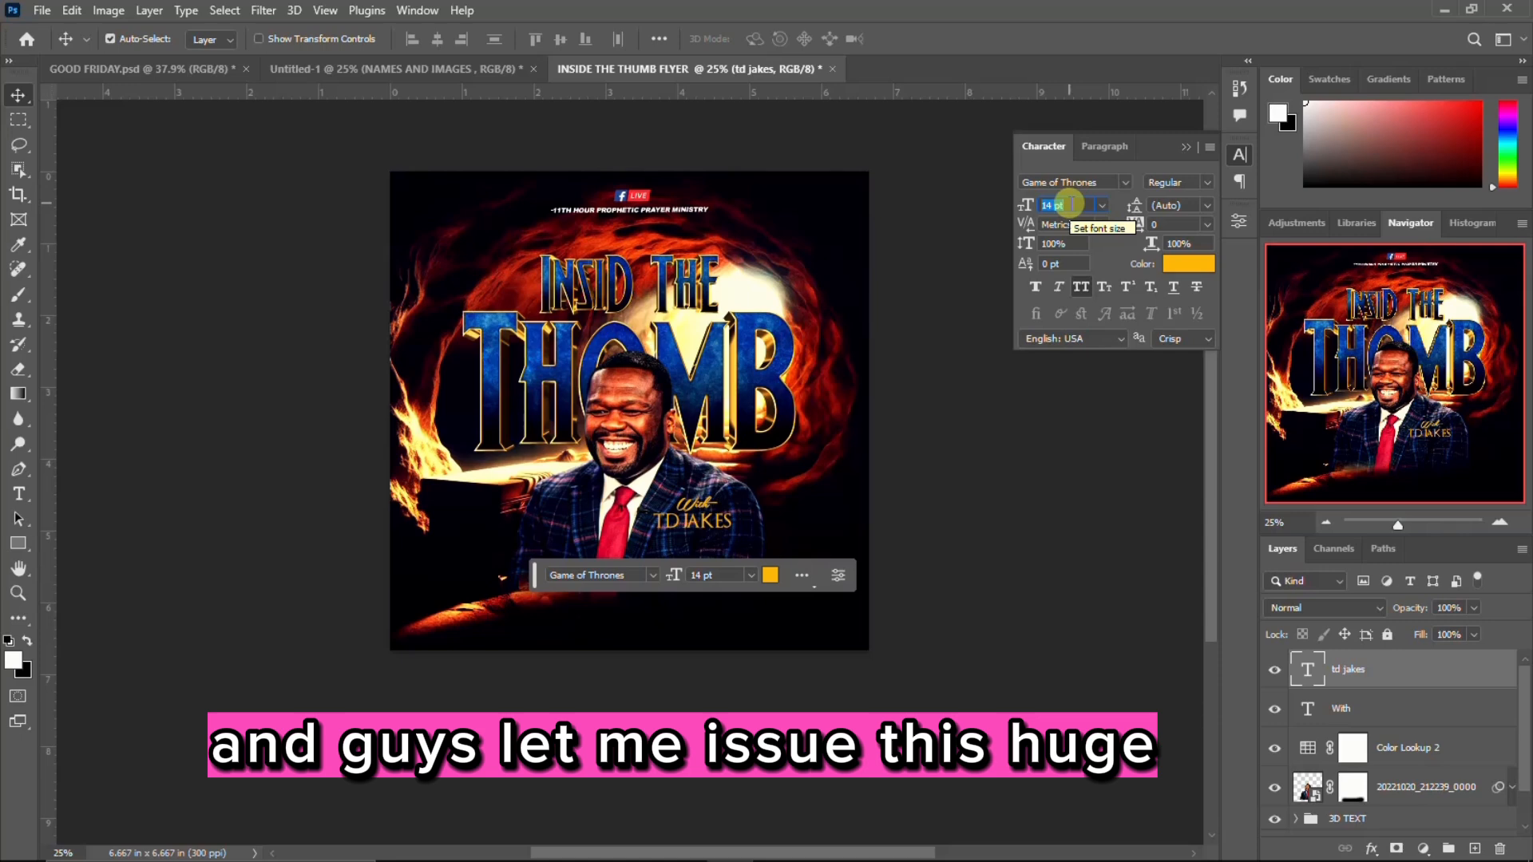
pyautogui.click(1242, 155)
pyautogui.moveTo(716, 522); pyautogui.dragTo(742, 531)
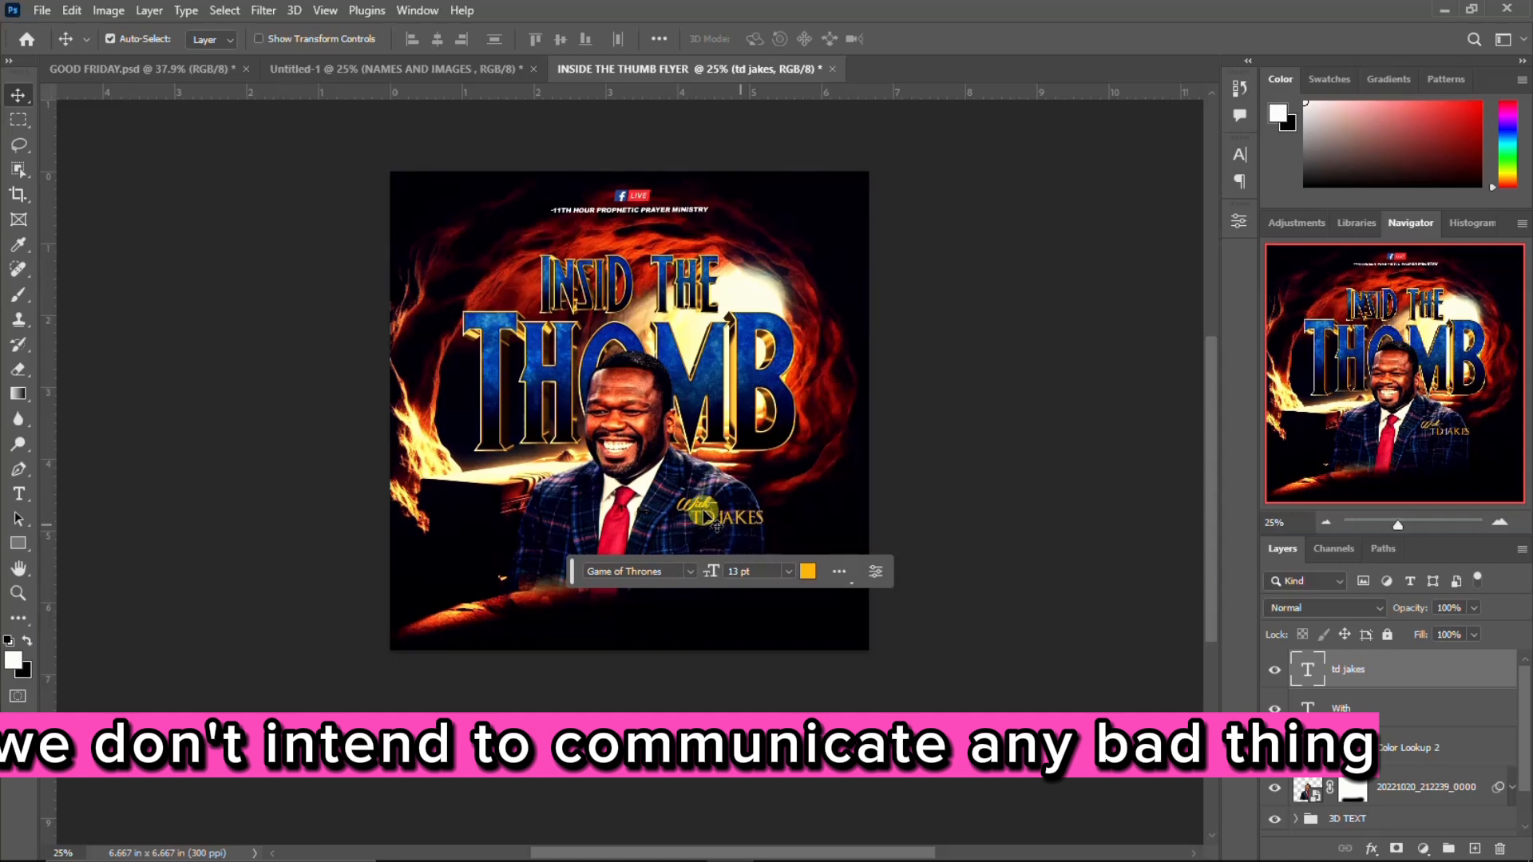
pyautogui.hotkey('shift', 'Left')
# Step: Set the tracking of the "With" text to 100
pyautogui.click(706, 511)
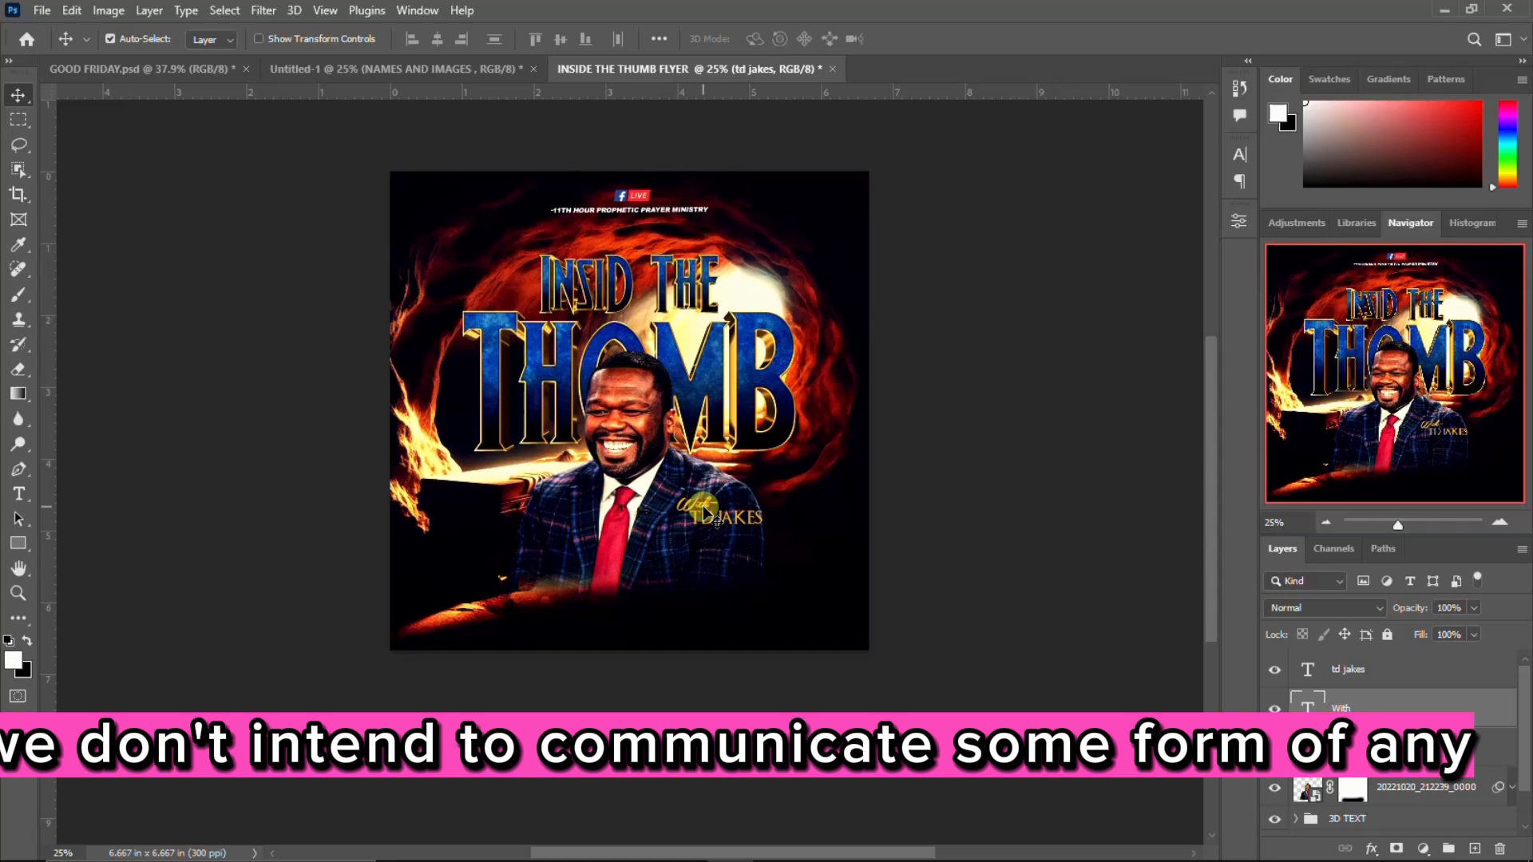
pyautogui.click(1240, 154)
pyautogui.click(1137, 224)
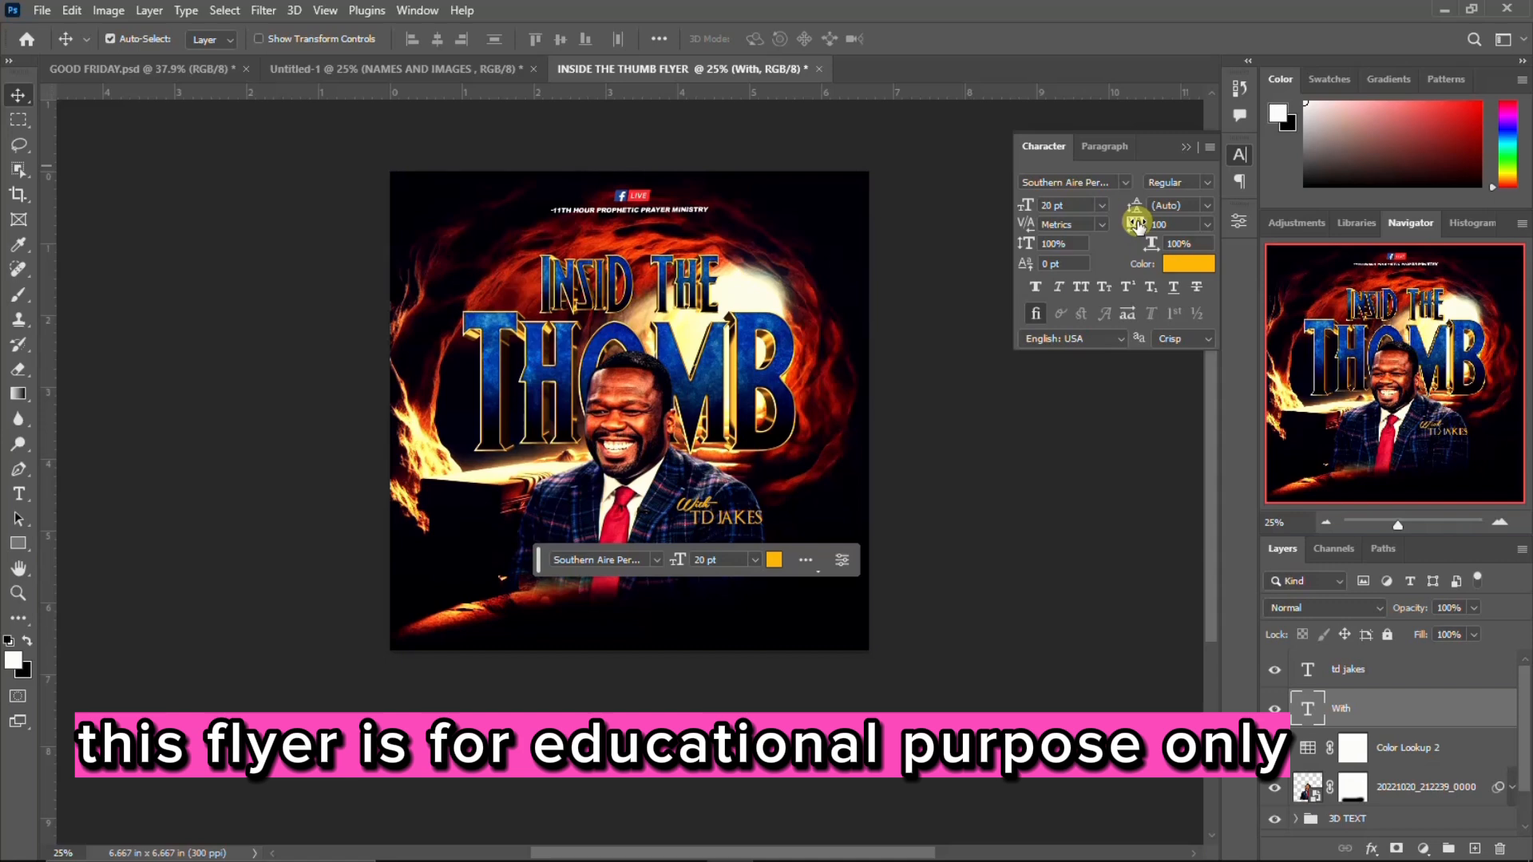
pyautogui.click(1239, 156)
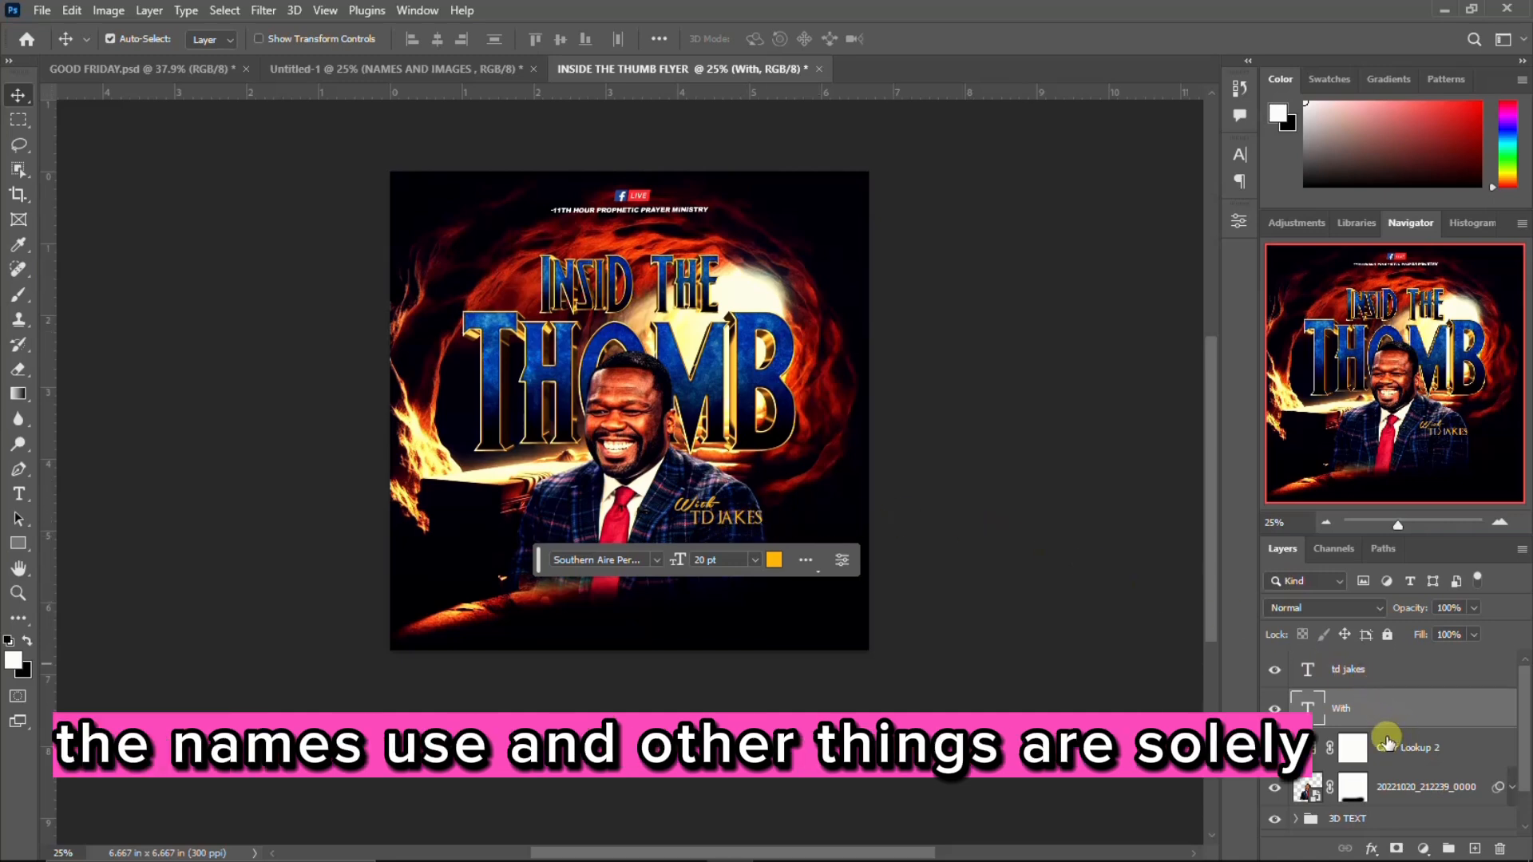
# Step: Group the guest name, "With", Color Lookup 2 and portrait layers and name the group NAME AND IMAGE
pyautogui.click(1389, 672)
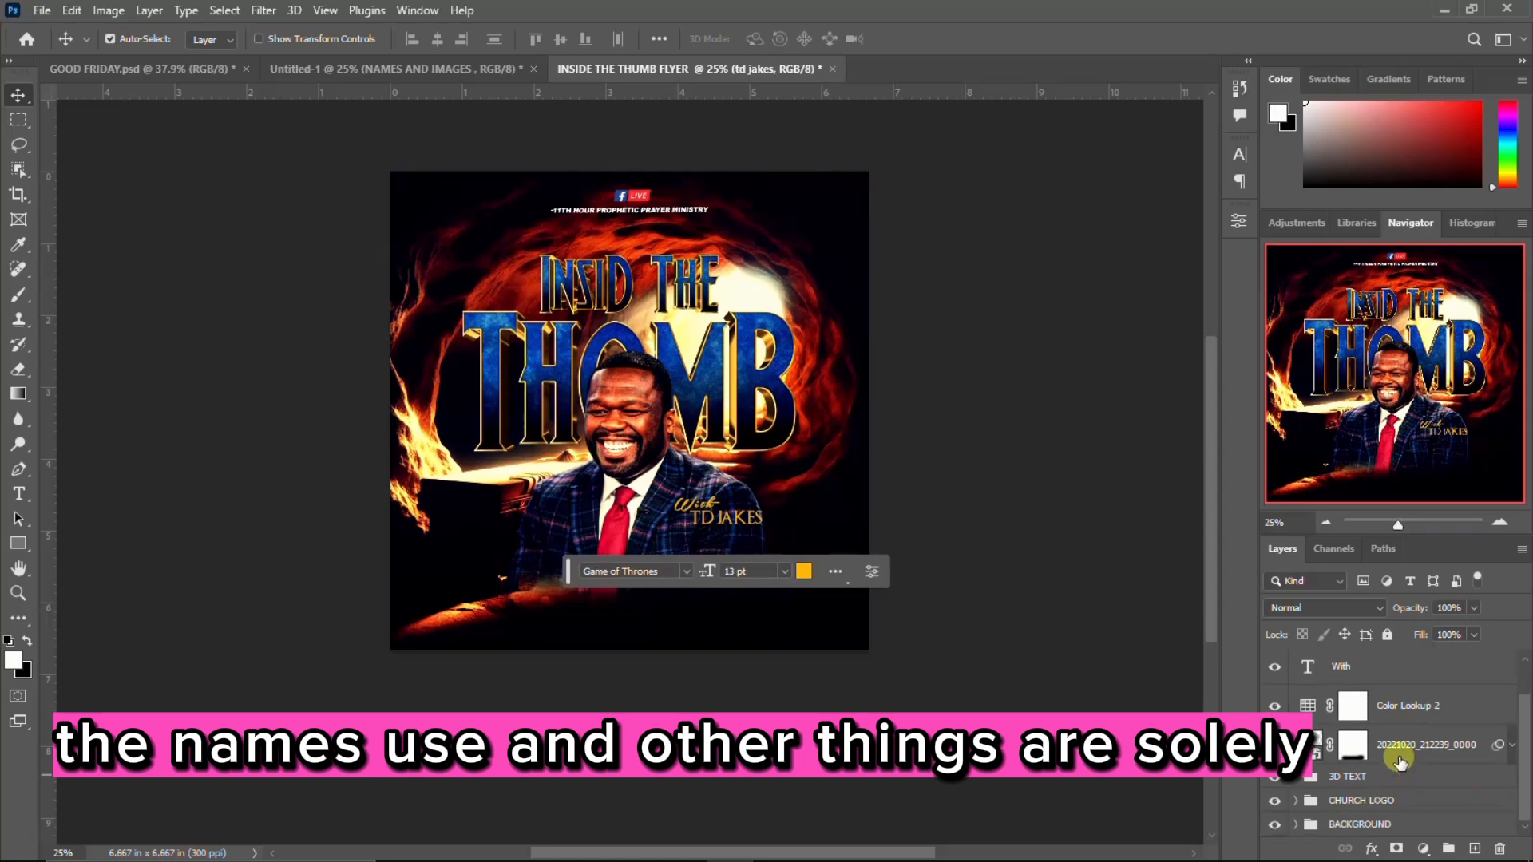
pyautogui.keyDown('shift'); pyautogui.click(1403, 736); pyautogui.keyUp('shift')
pyautogui.hotkey('ctrl', 'g')
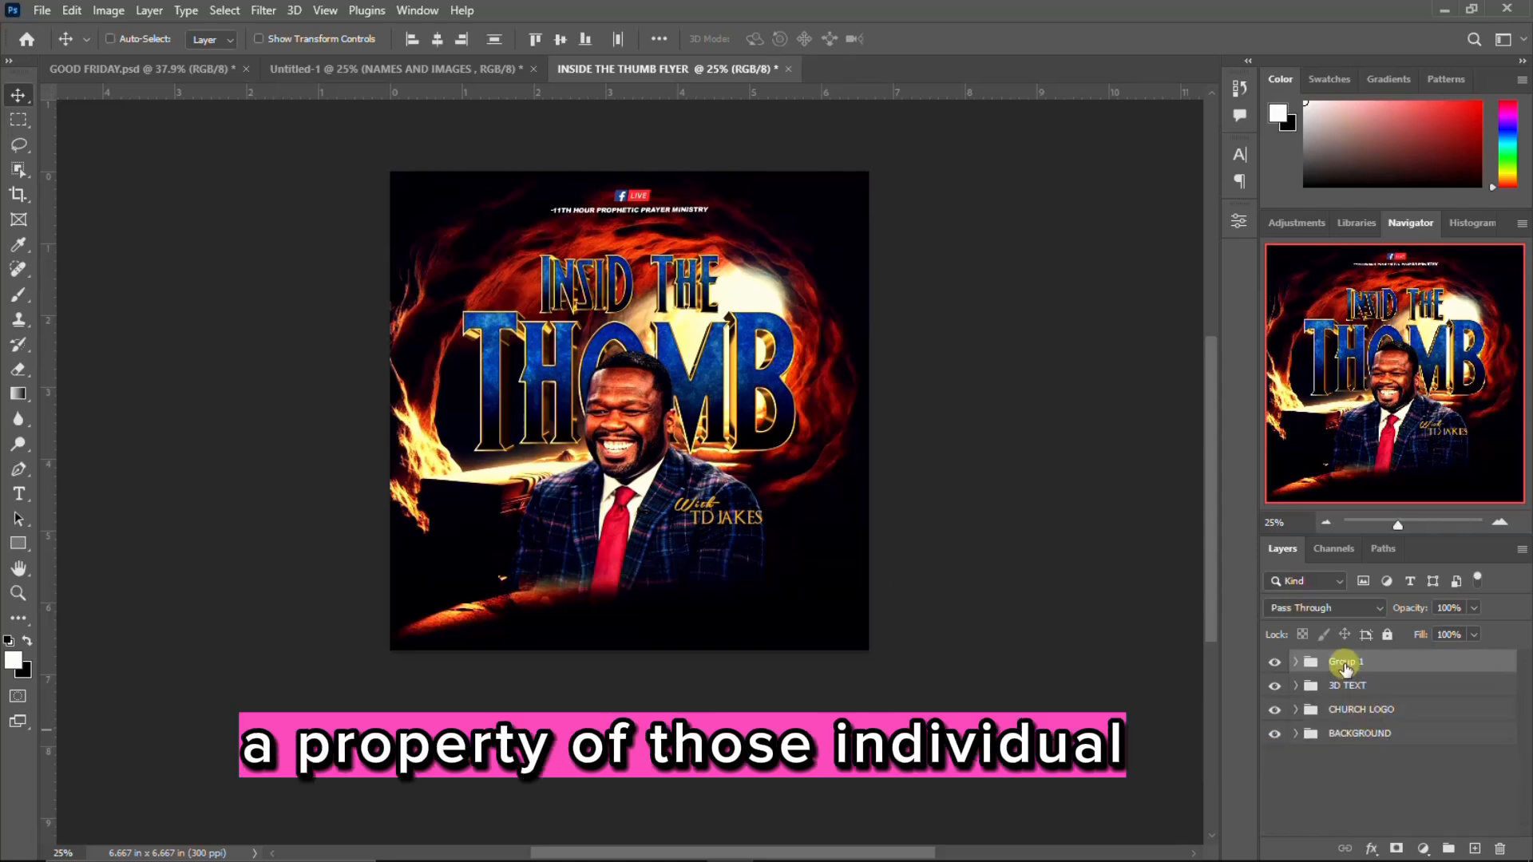
pyautogui.doubleClick(1344, 662)
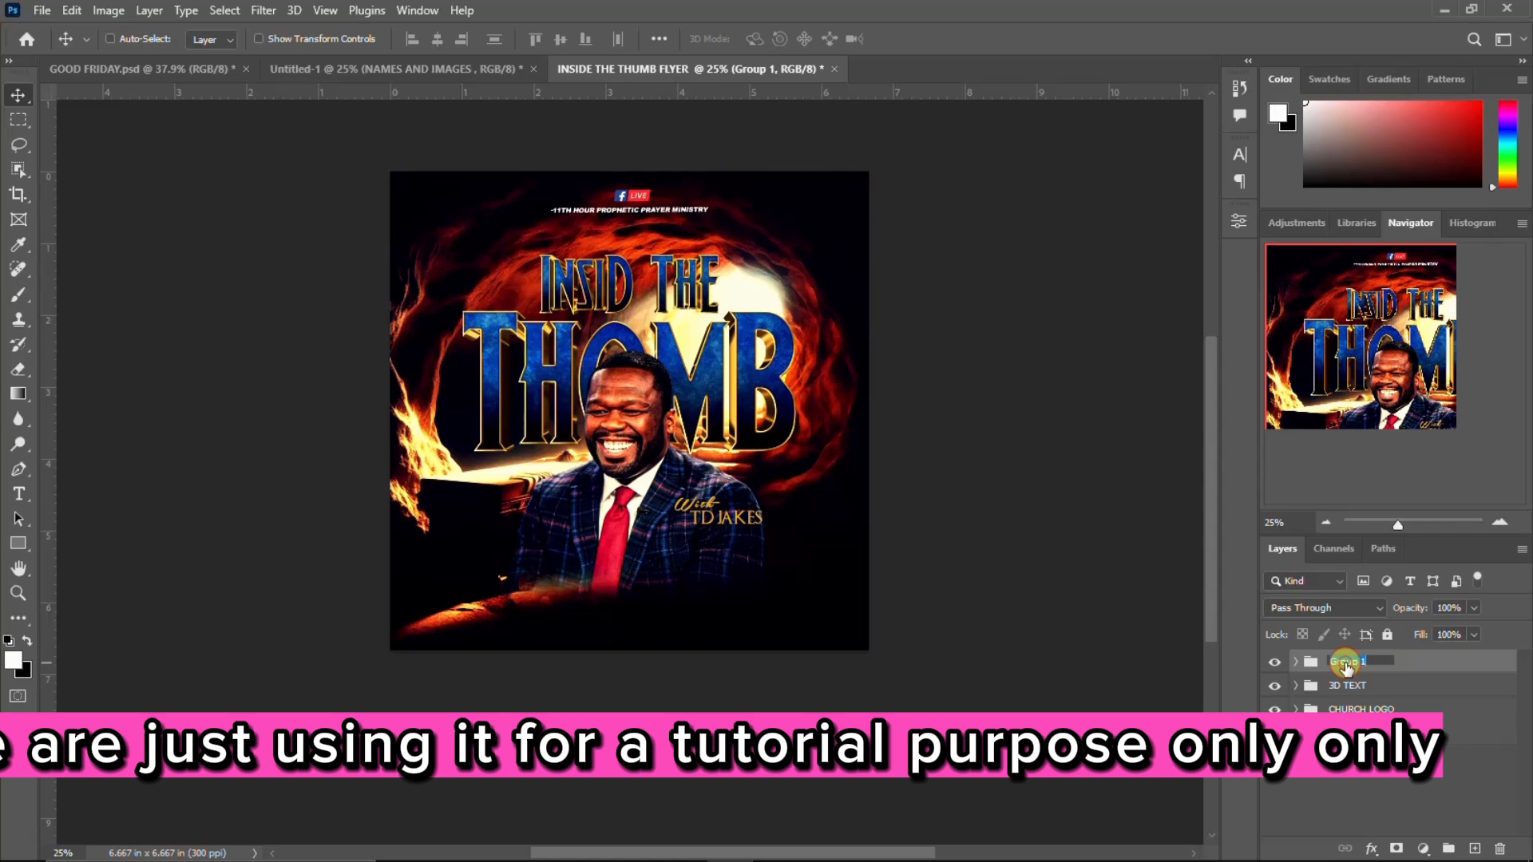
pyautogui.write('NAME AND IMAGE')
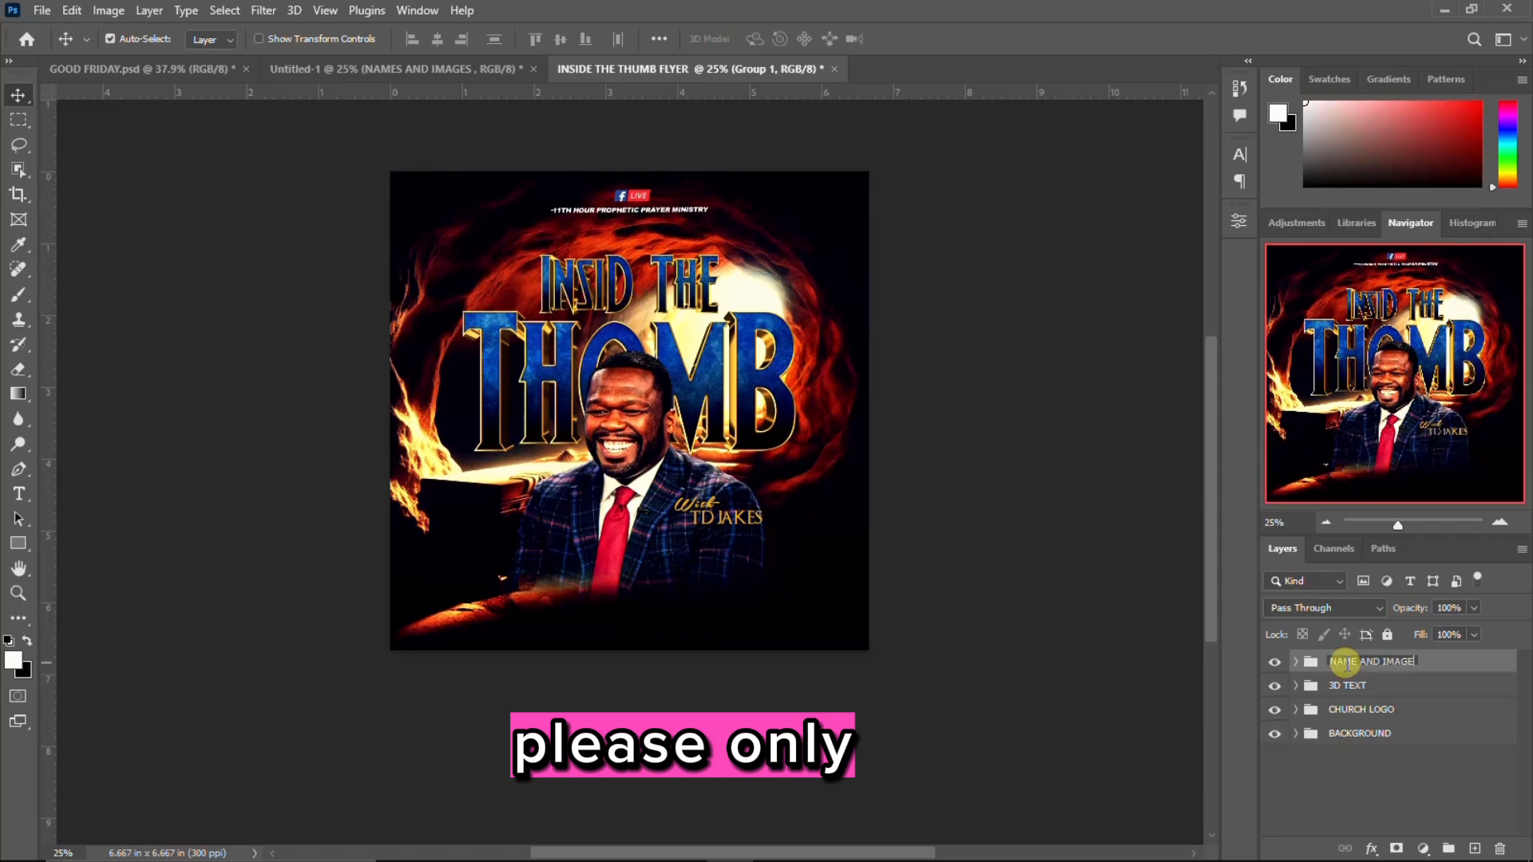
pyautogui.press('Return')
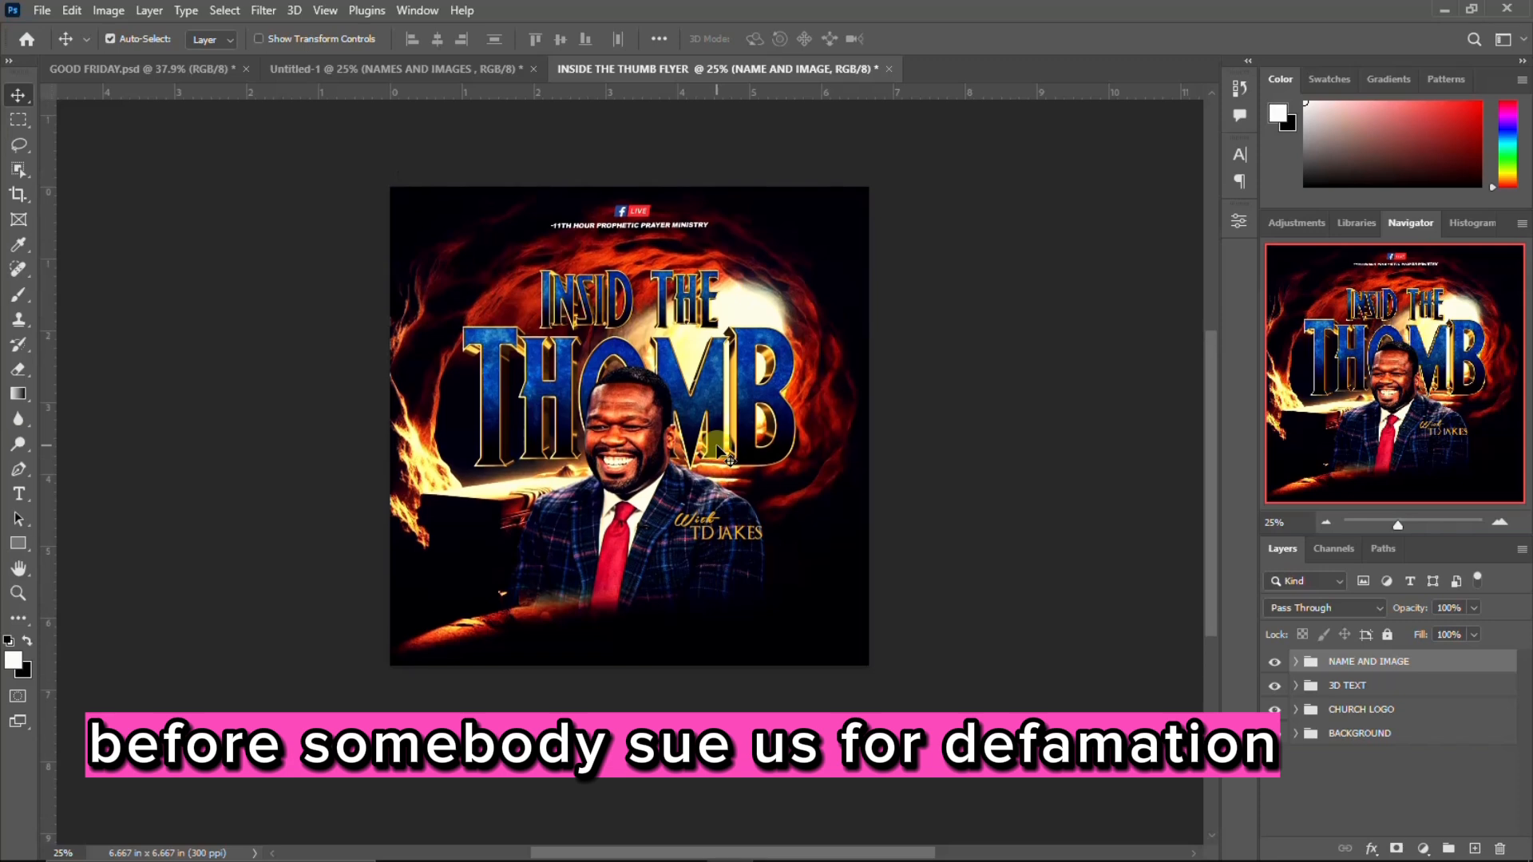
# Step: After checking the GOOD FRIDAY.psd reference, draw a rectangle about 2046 × 360 px across the full bottom of the INSIDE THE THUMB flyer
pyautogui.click(147, 67)
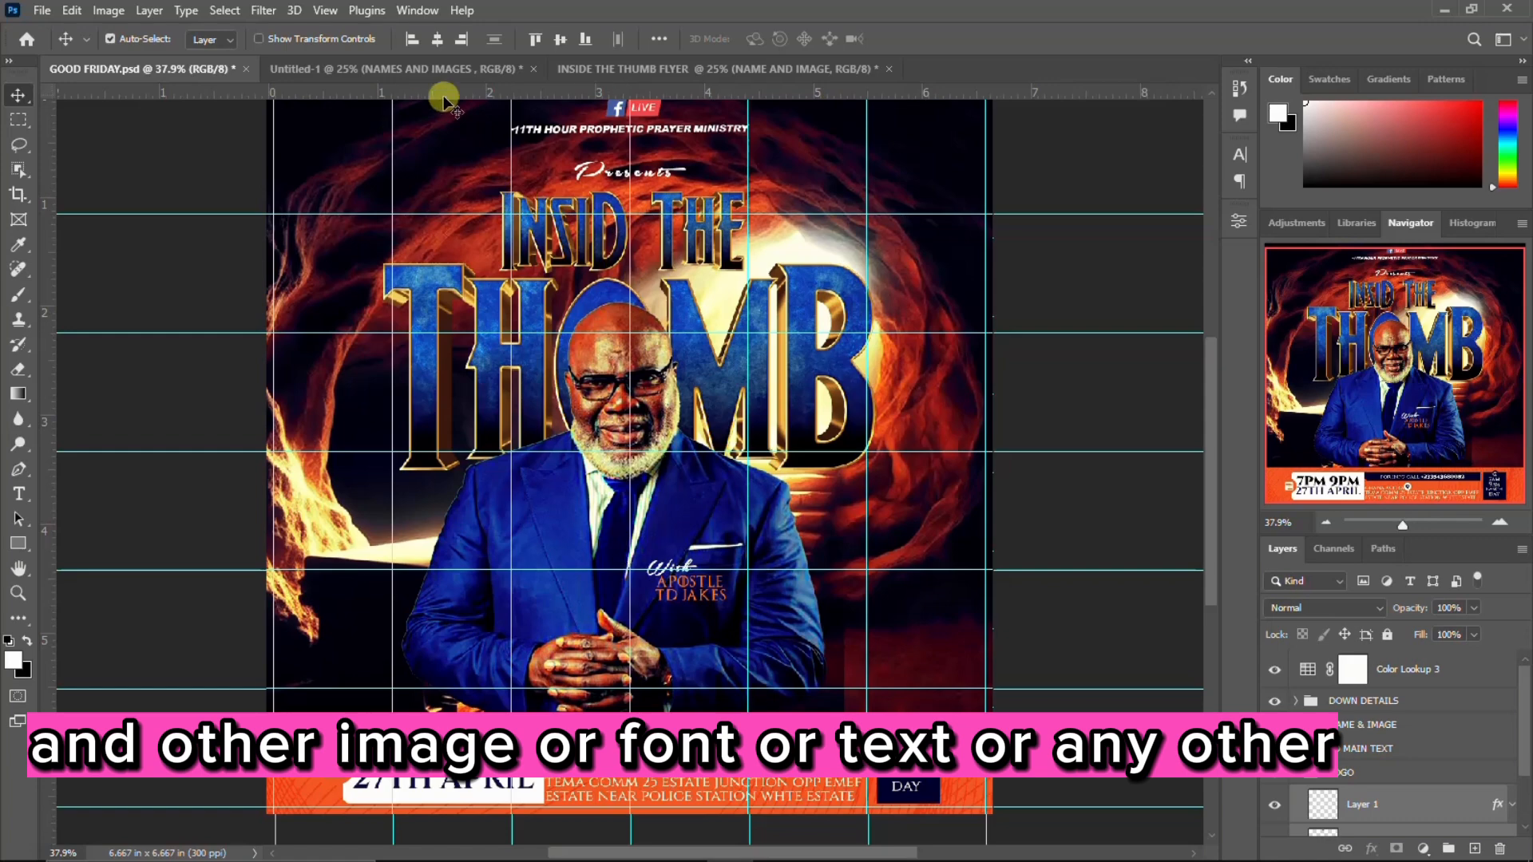
pyautogui.click(638, 68)
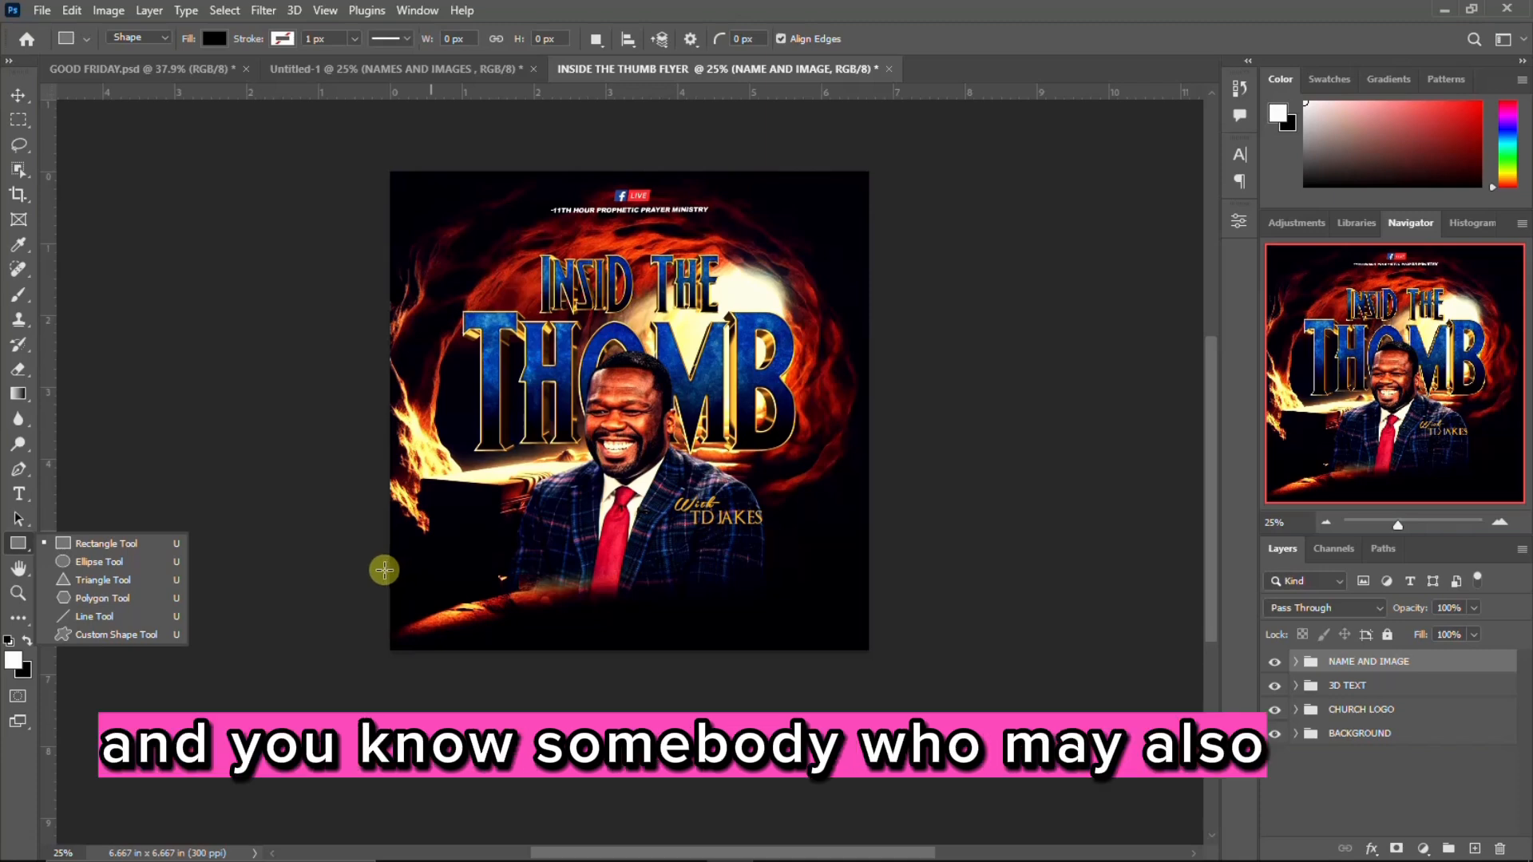
pyautogui.moveTo(383, 570); pyautogui.dragTo(874, 654)
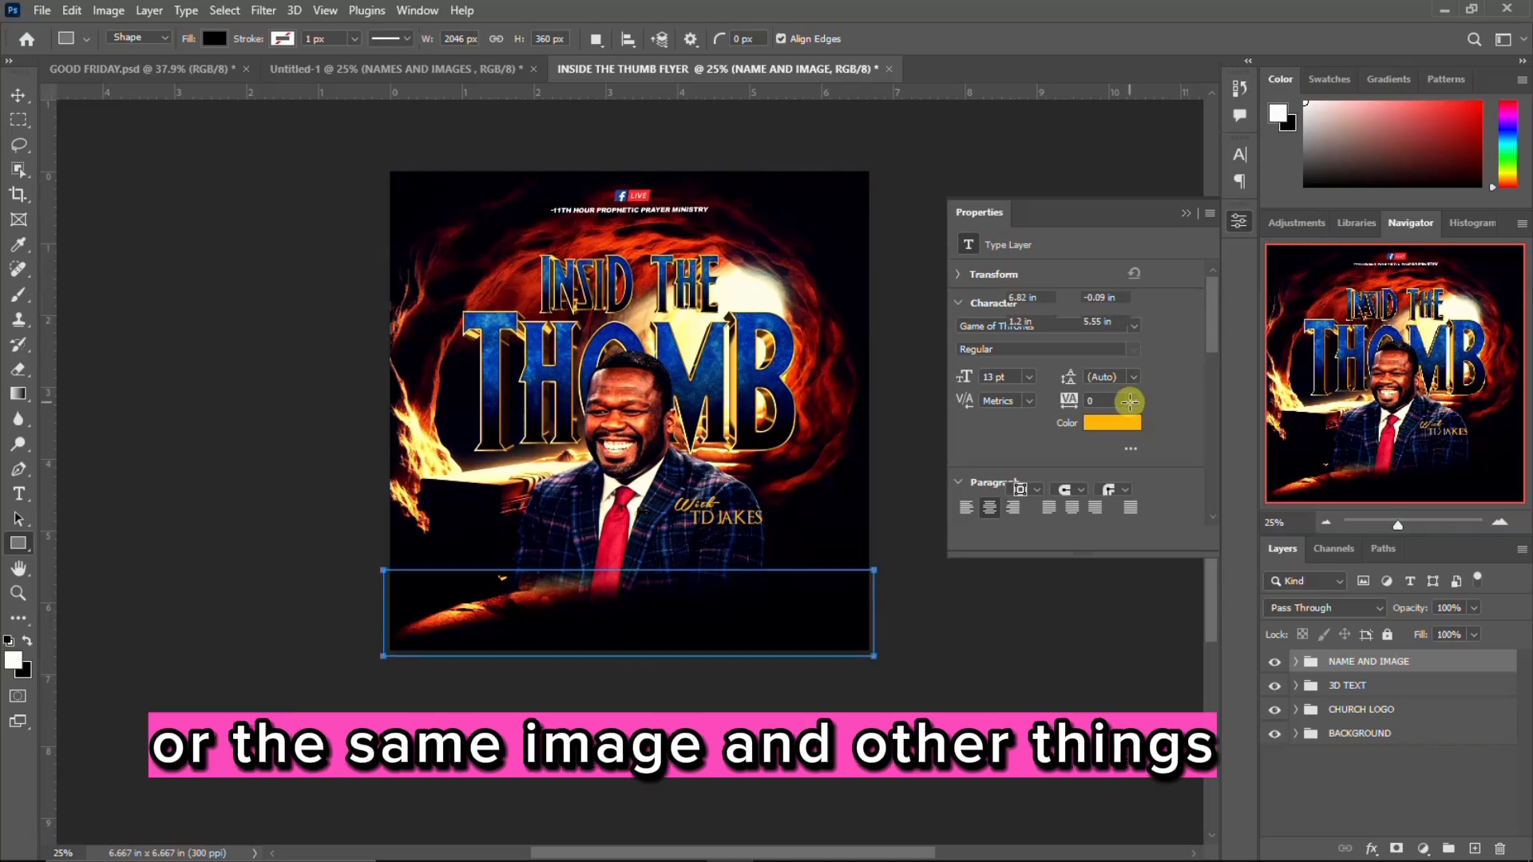
# Step: Try golden yellow and dark navy as the bottom rectangle's fill and settle on white
pyautogui.click(1018, 412)
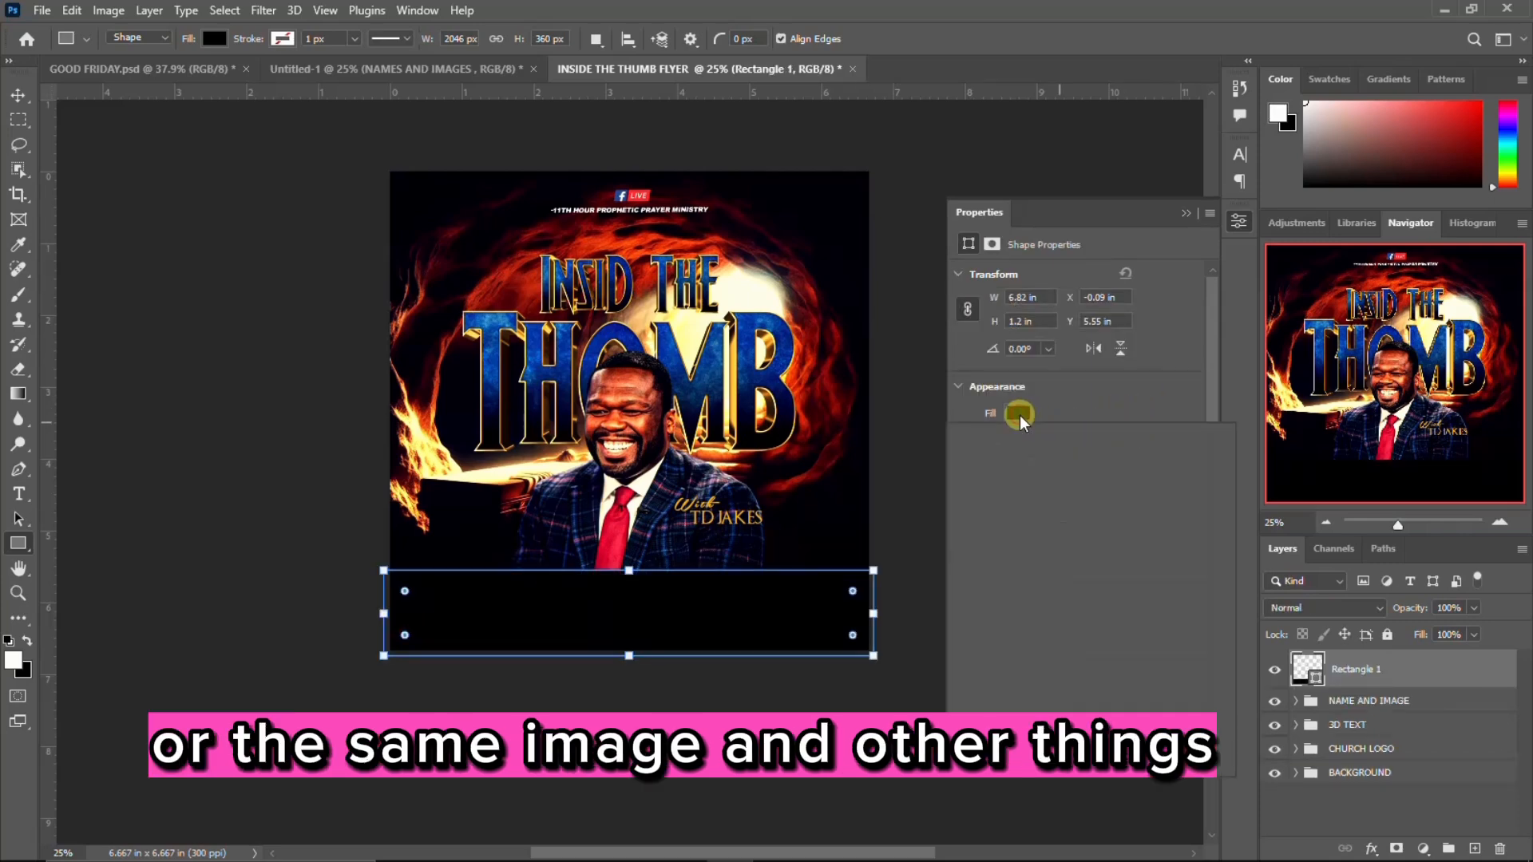
pyautogui.click(971, 515)
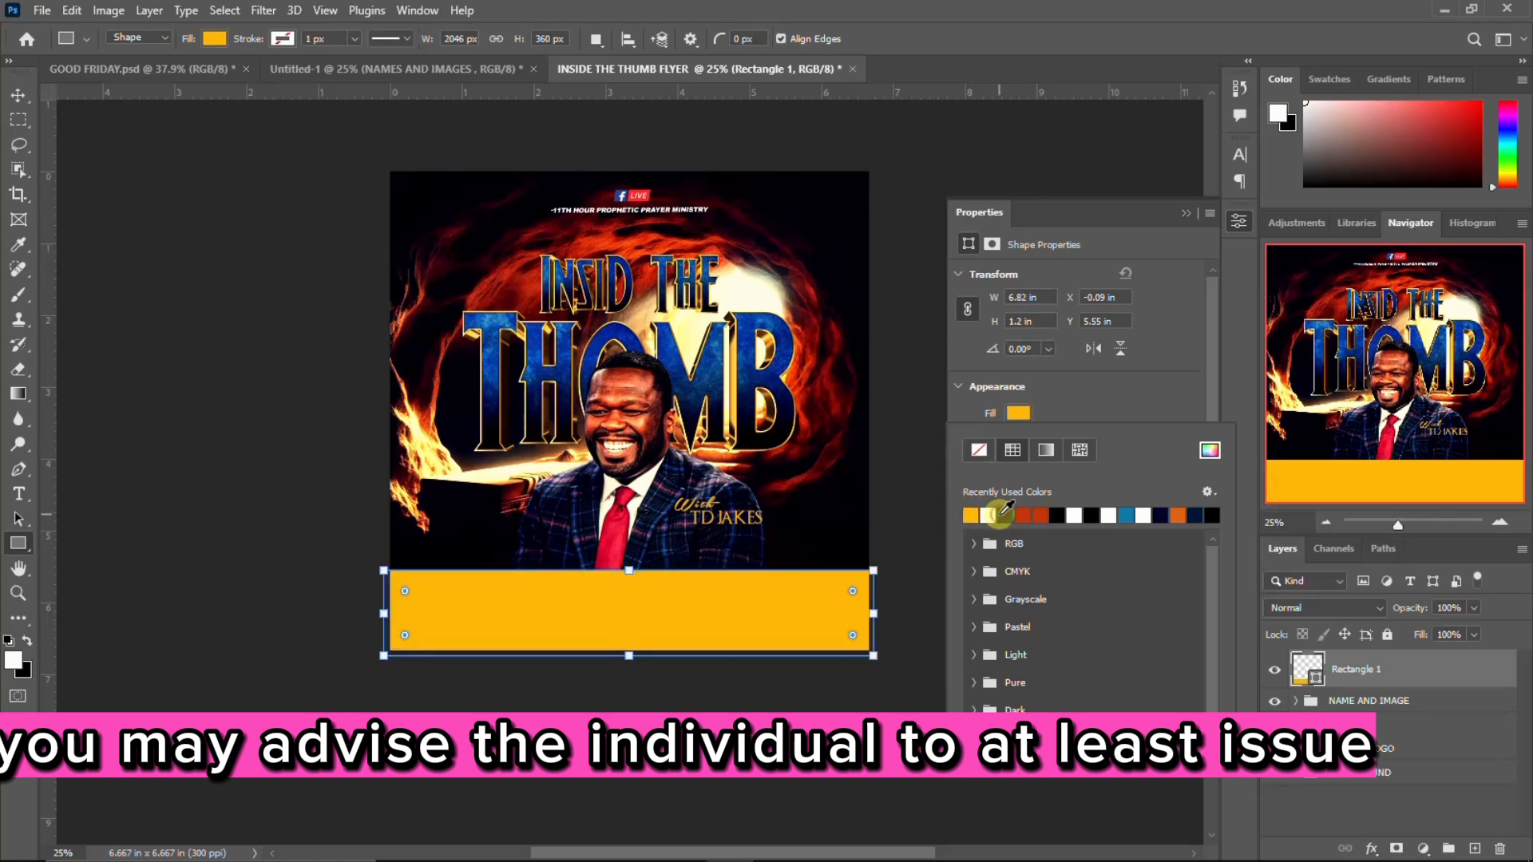
pyautogui.click(1004, 514)
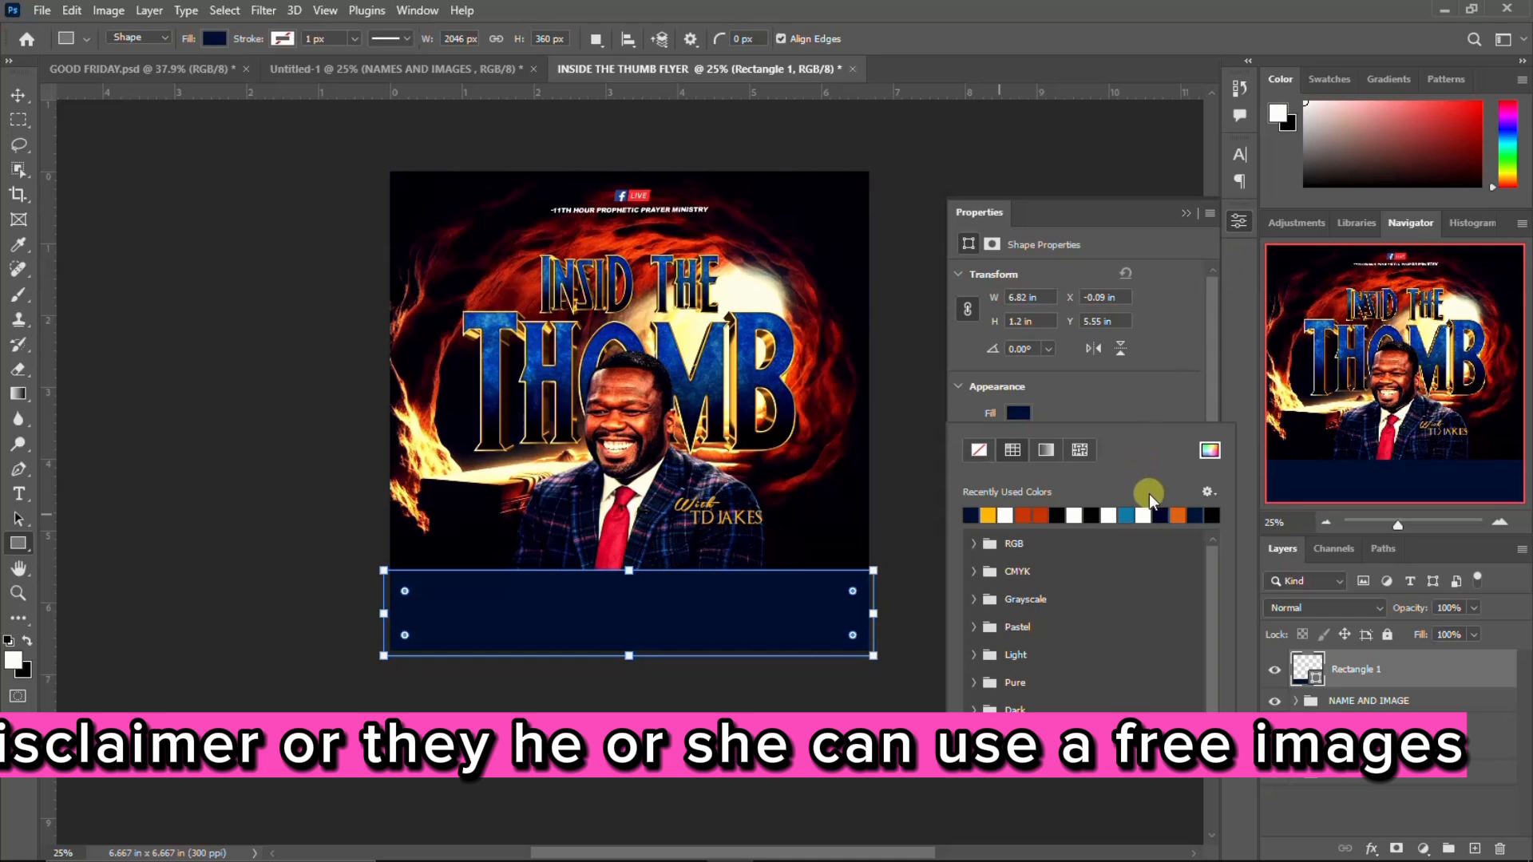
pyautogui.click(1143, 515)
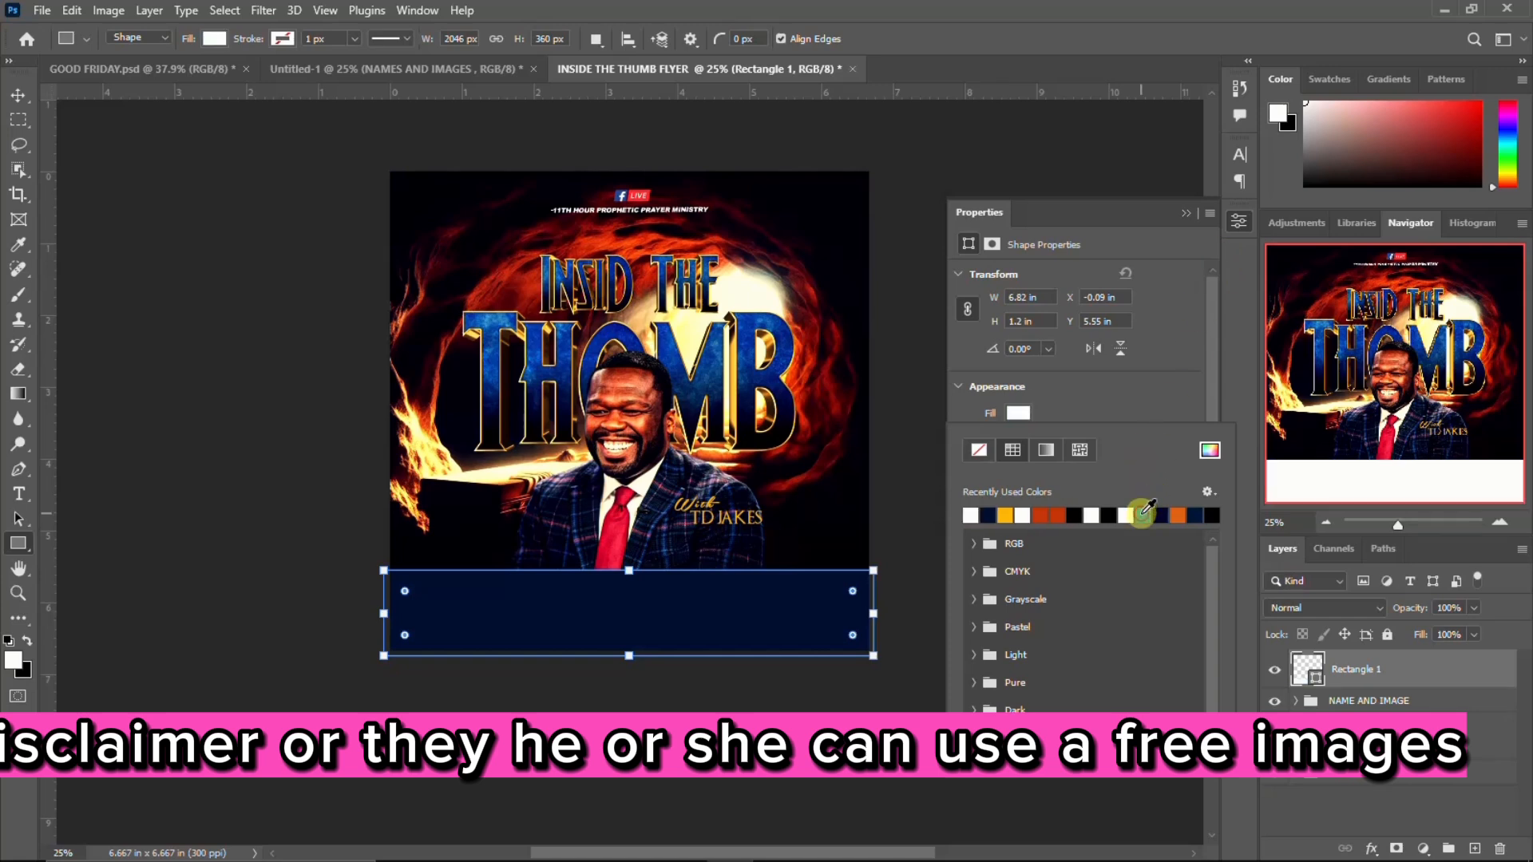
pyautogui.click(1236, 223)
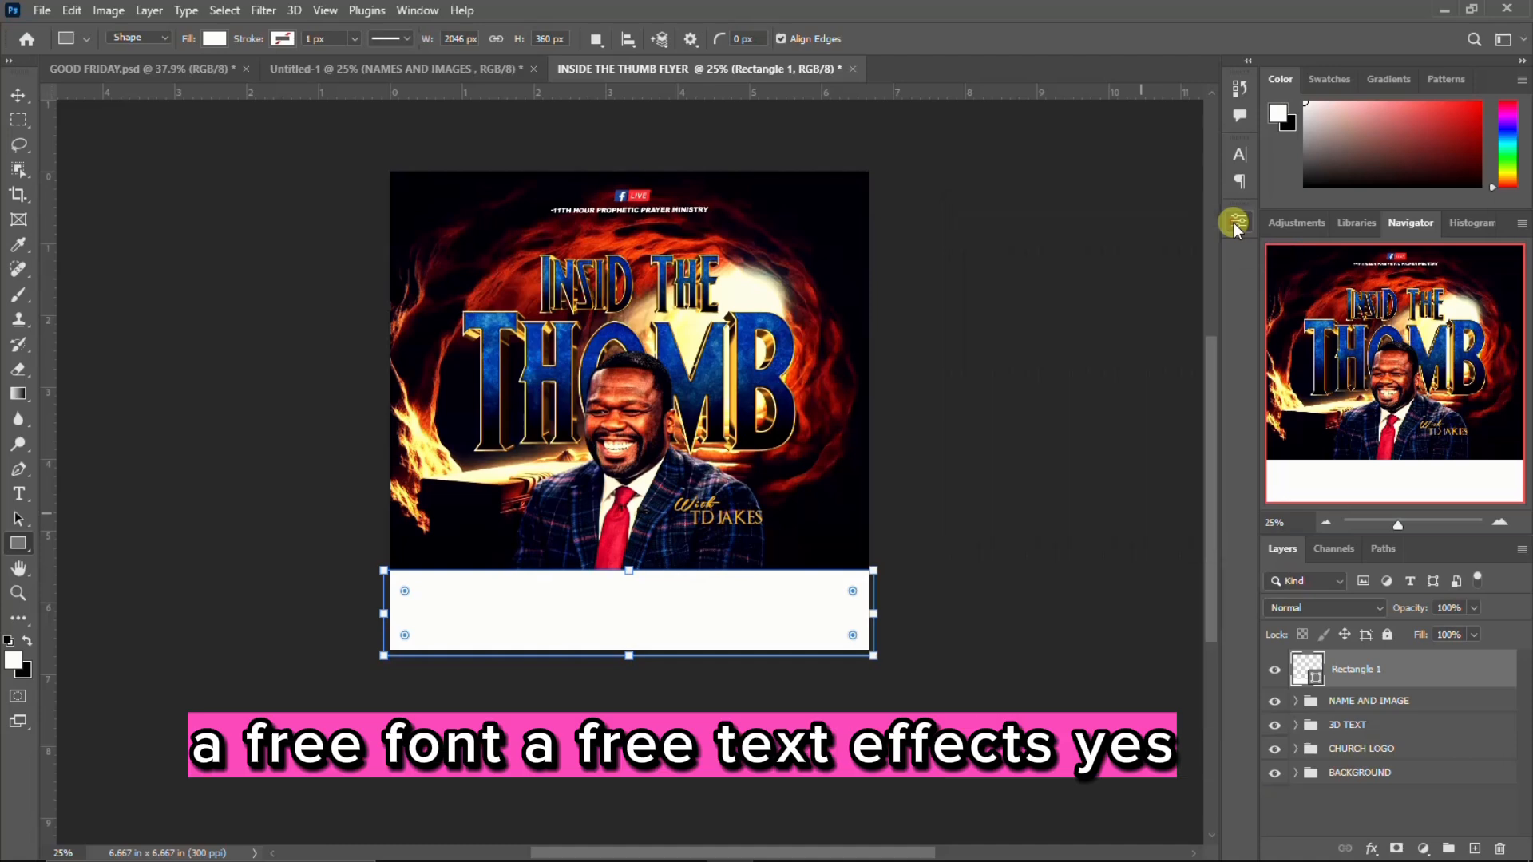
pyautogui.click(19, 94)
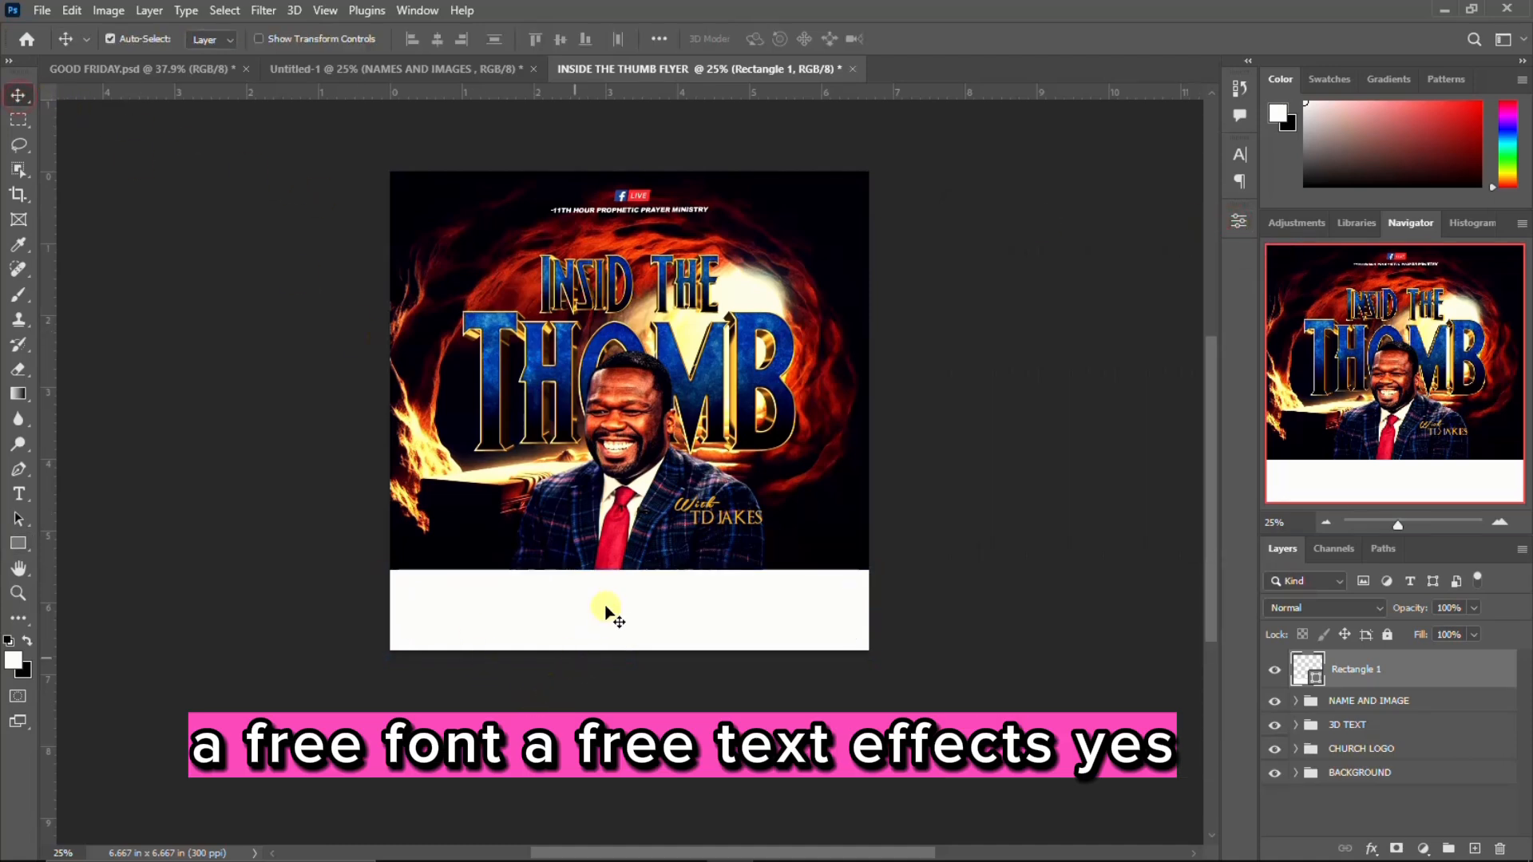
# Step: In GOOD FRIDAY.psd, hide and reshow the DOWN DETAILS group to identify its content, and expand the group
pyautogui.click(155, 69)
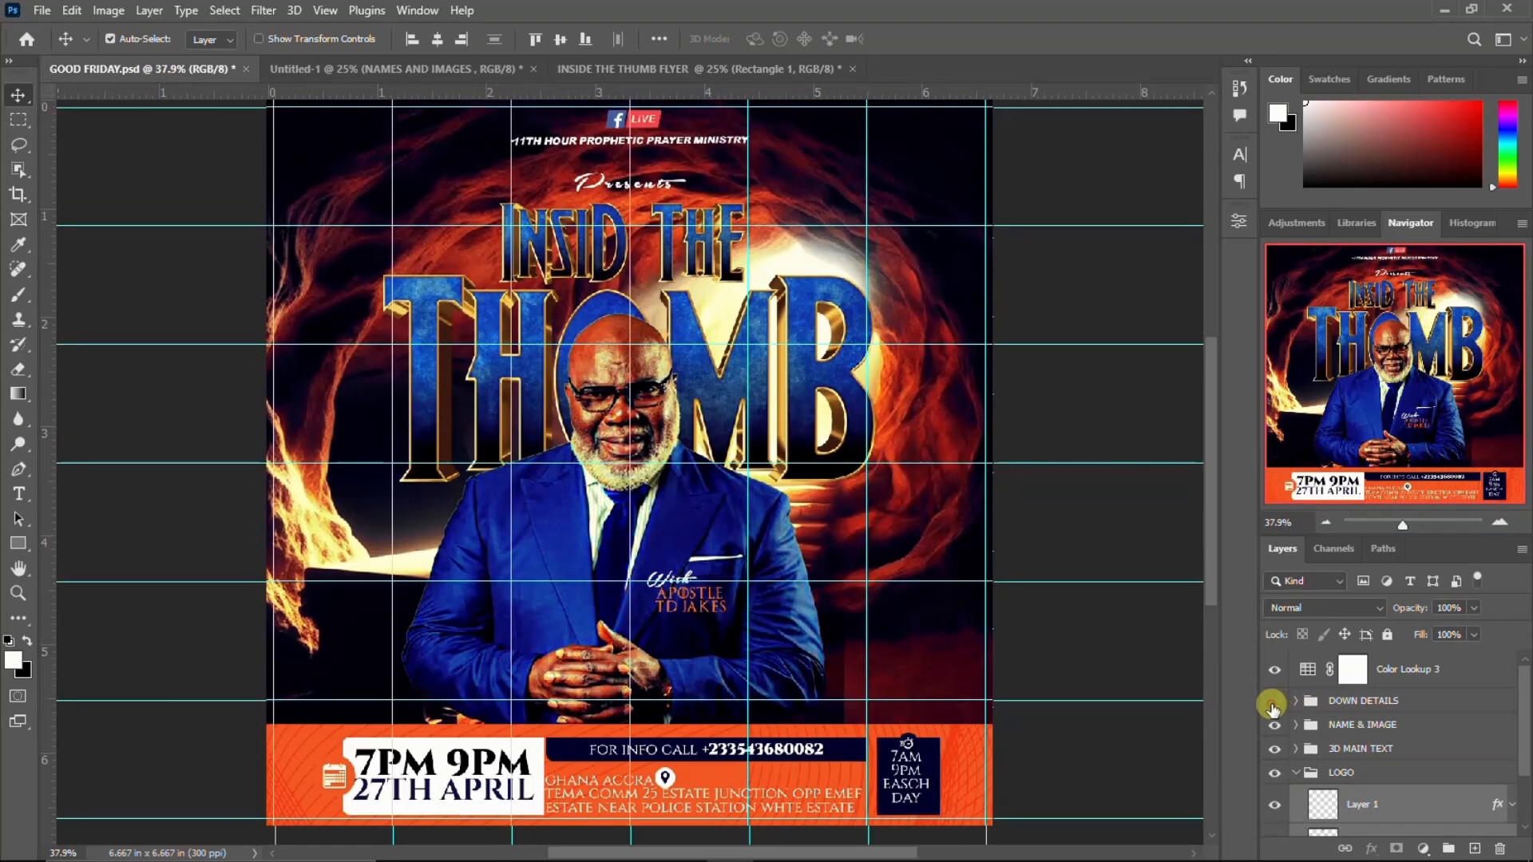
pyautogui.click(1272, 704)
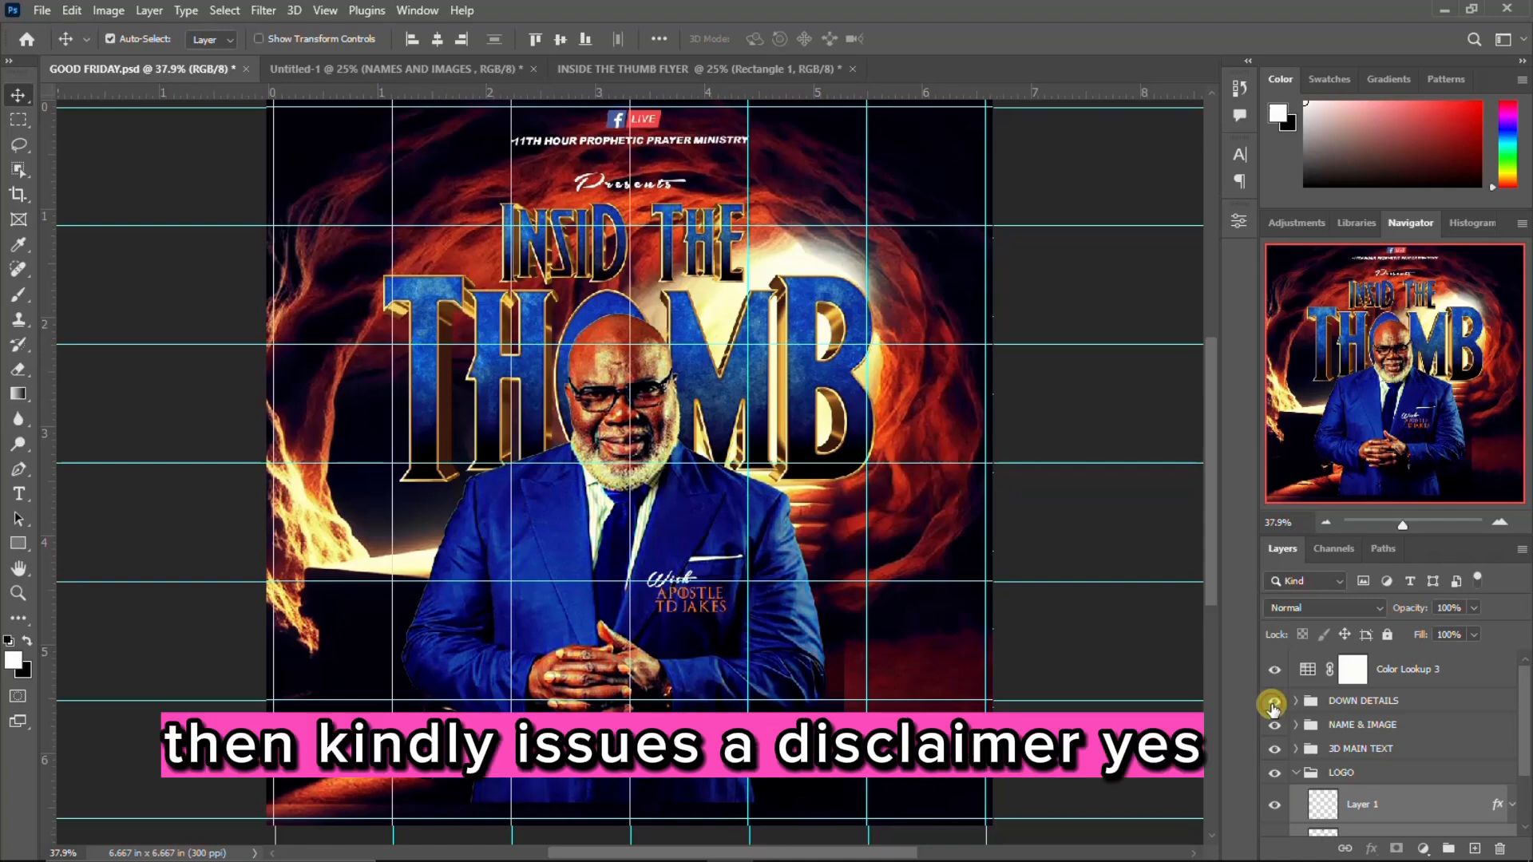
pyautogui.click(1275, 701)
pyautogui.click(1296, 700)
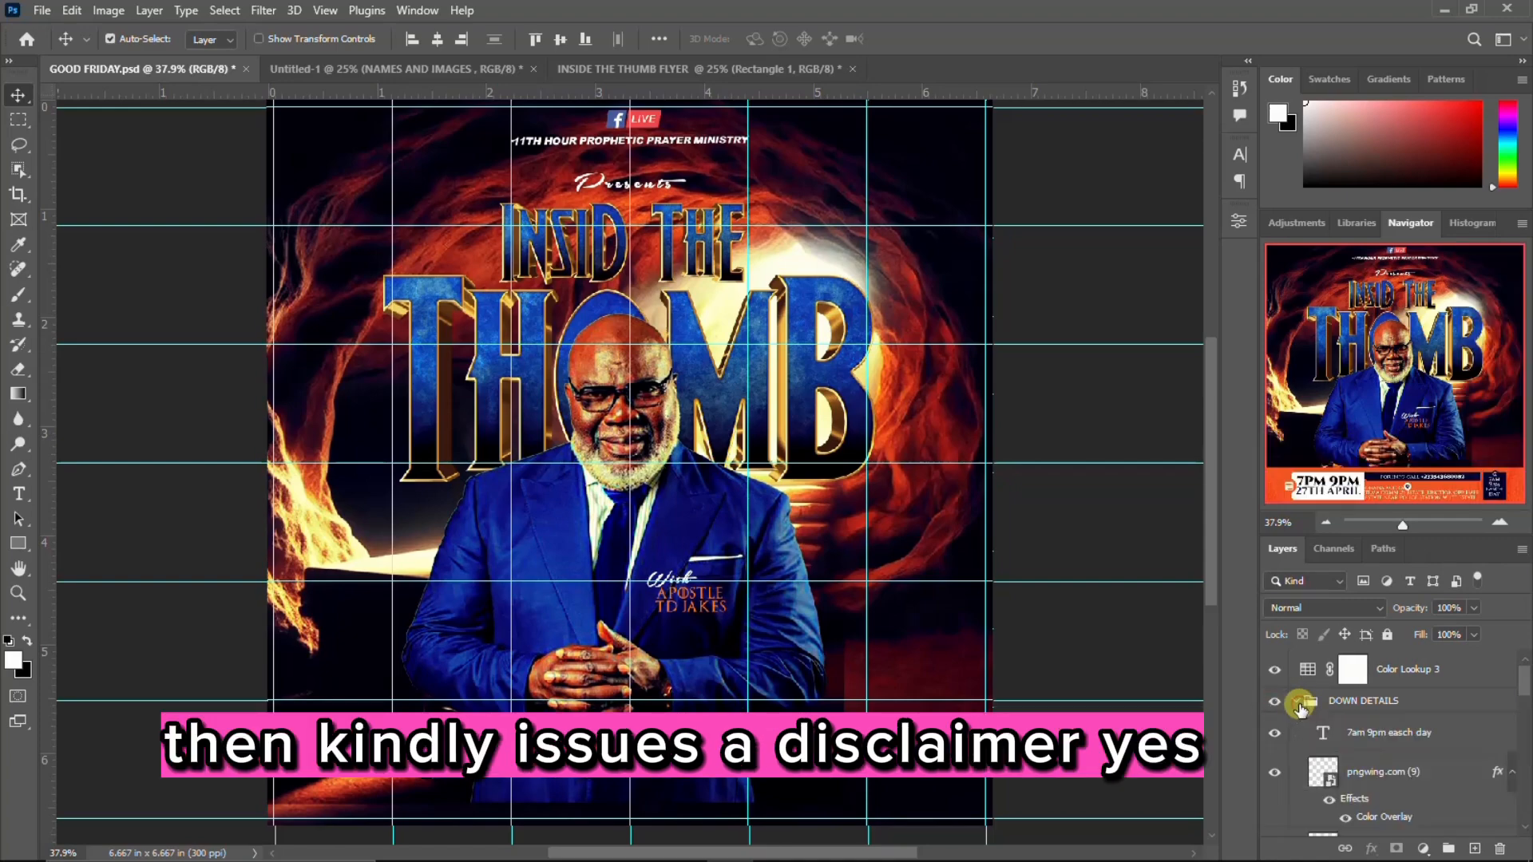
# Step: Copy all the DOWN DETAILS layers into the INSIDE THE THUMB flyer and position them over the white rectangle along the flyer's bottom
pyautogui.click(1358, 736)
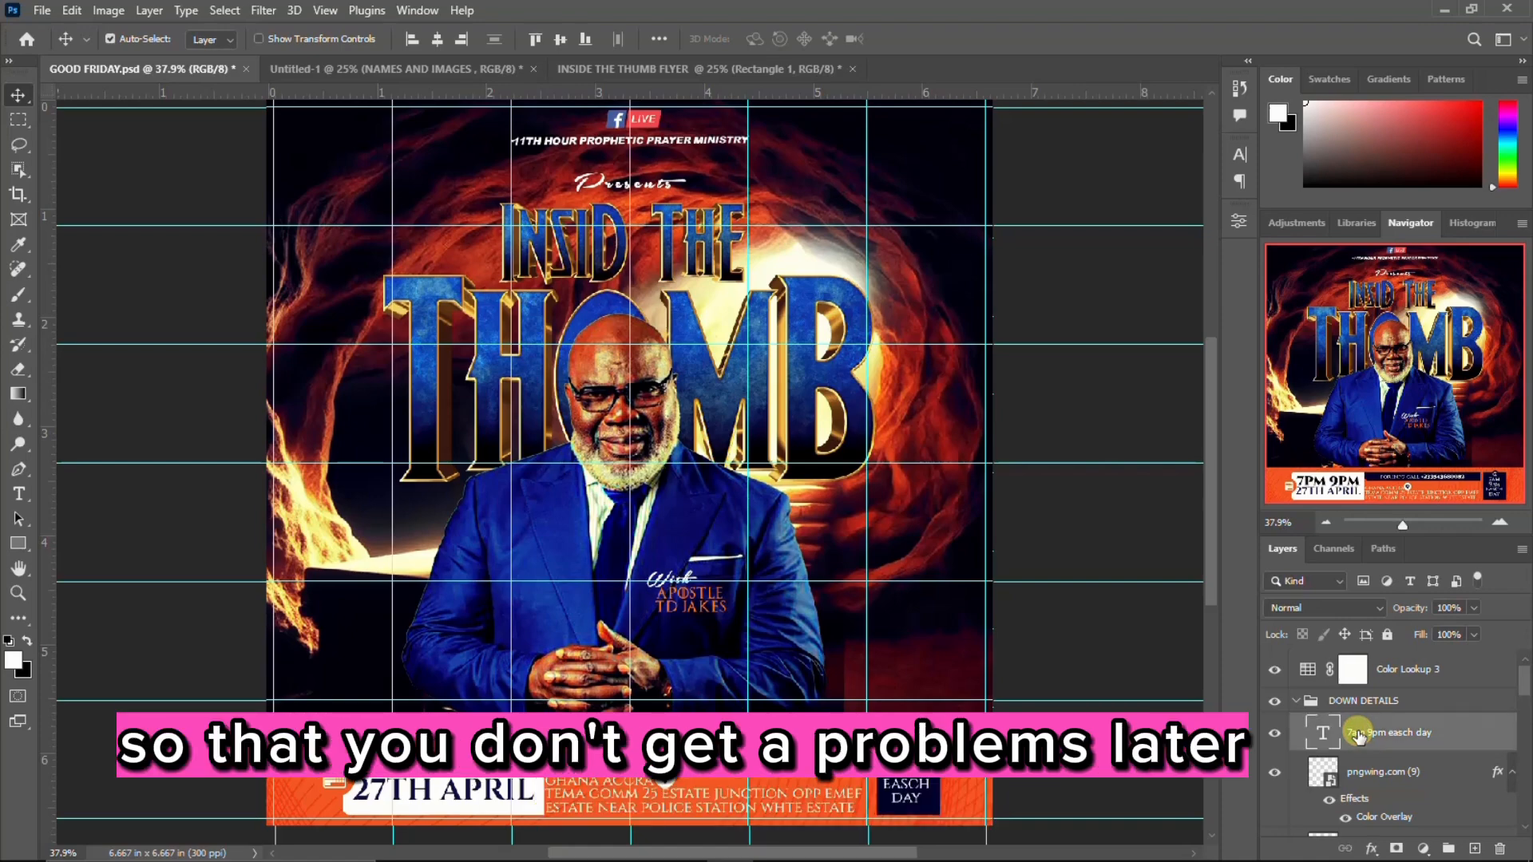
pyautogui.scroll(-5, 1358, 736)
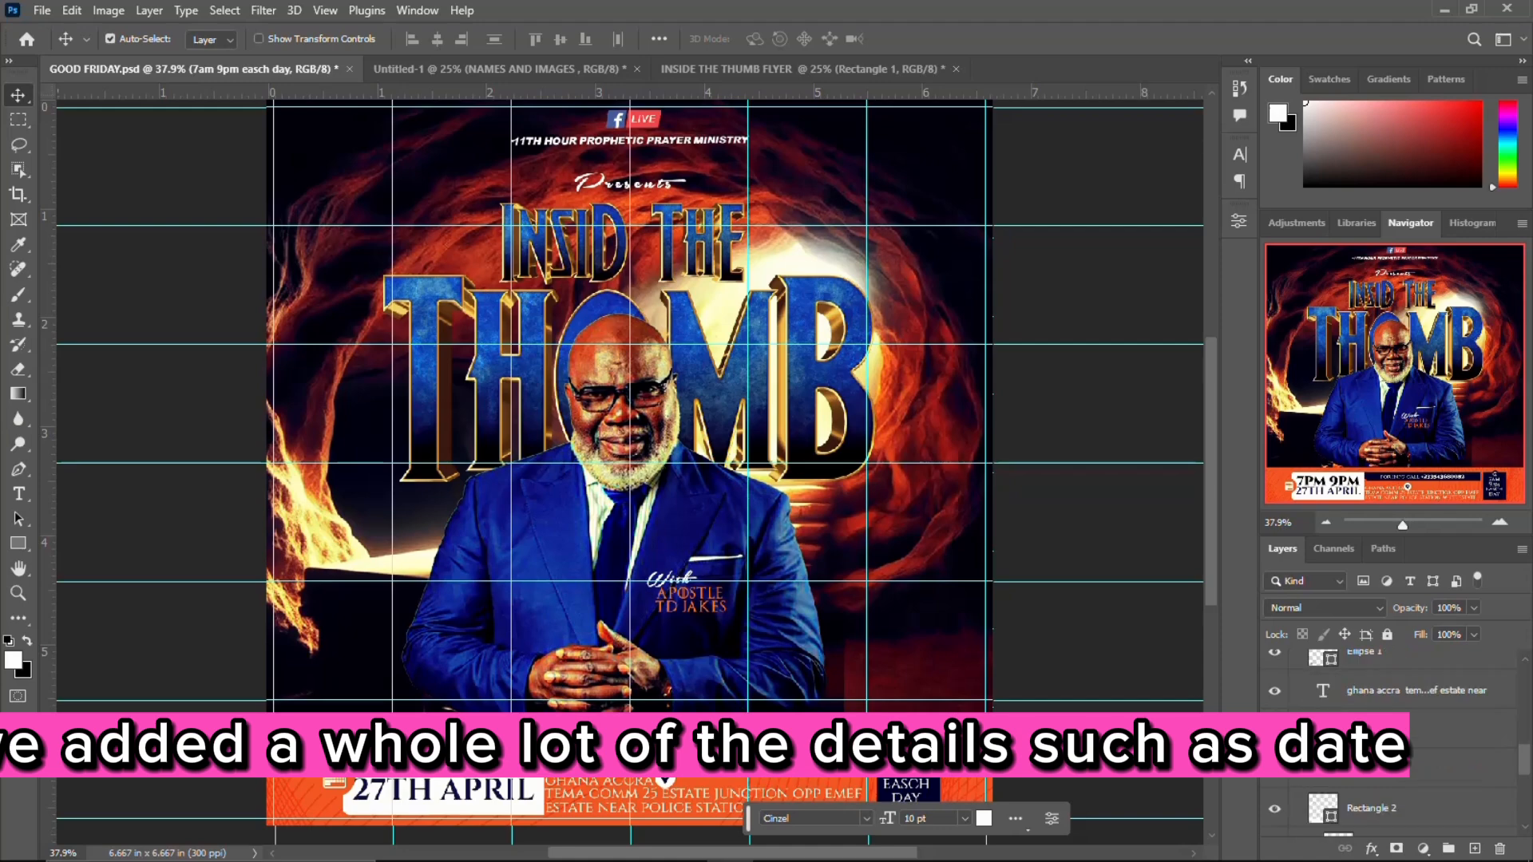
pyautogui.scroll(-3, 1358, 736)
pyautogui.keyDown('shift'); pyautogui.click(1372, 769); pyautogui.keyUp('shift')
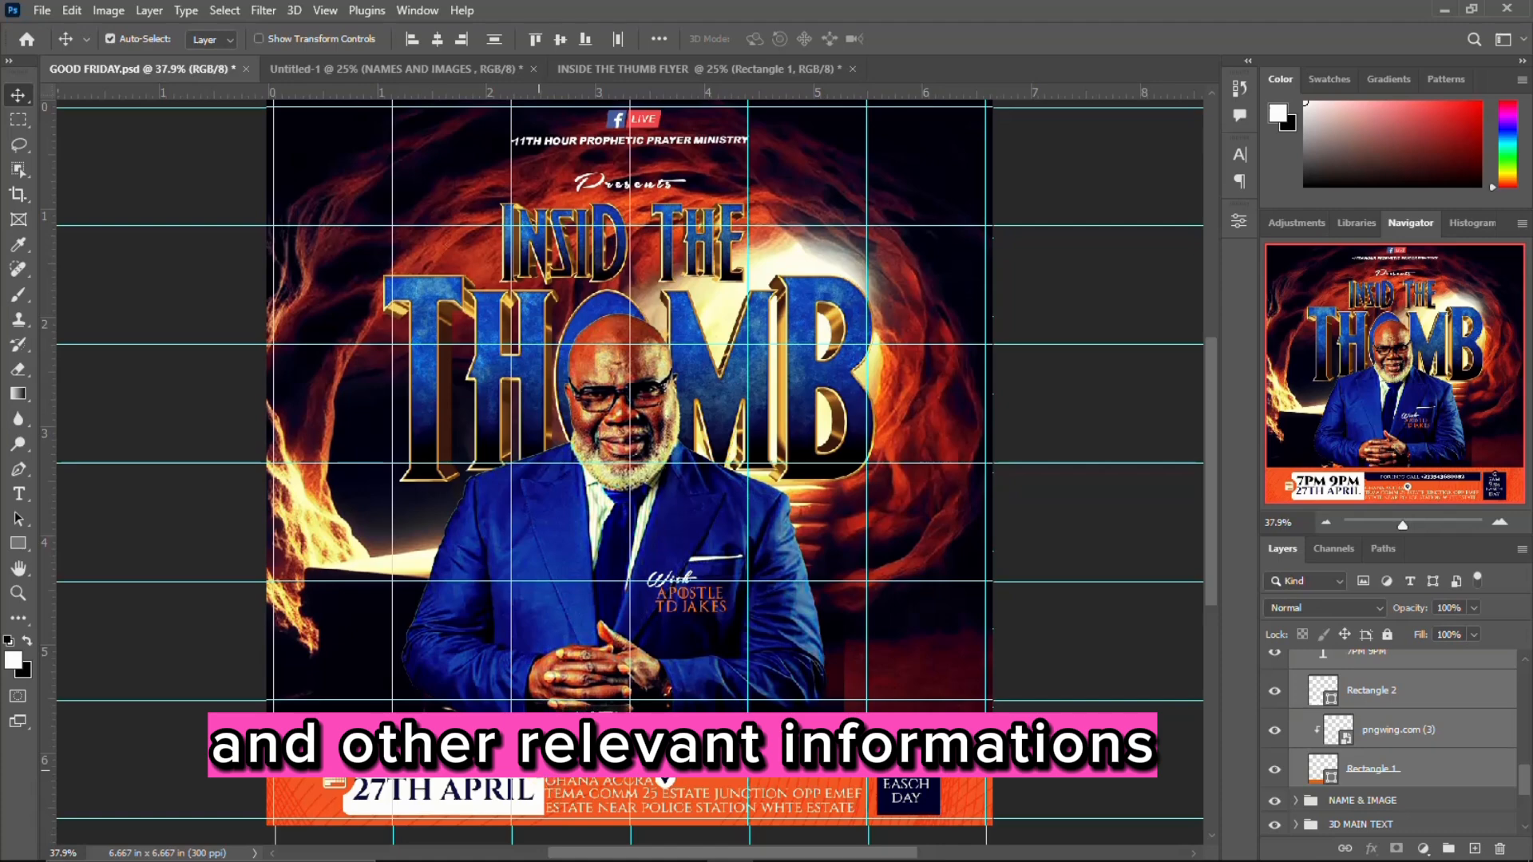
pyautogui.moveTo(539, 768); pyautogui.dragTo(579, 608)
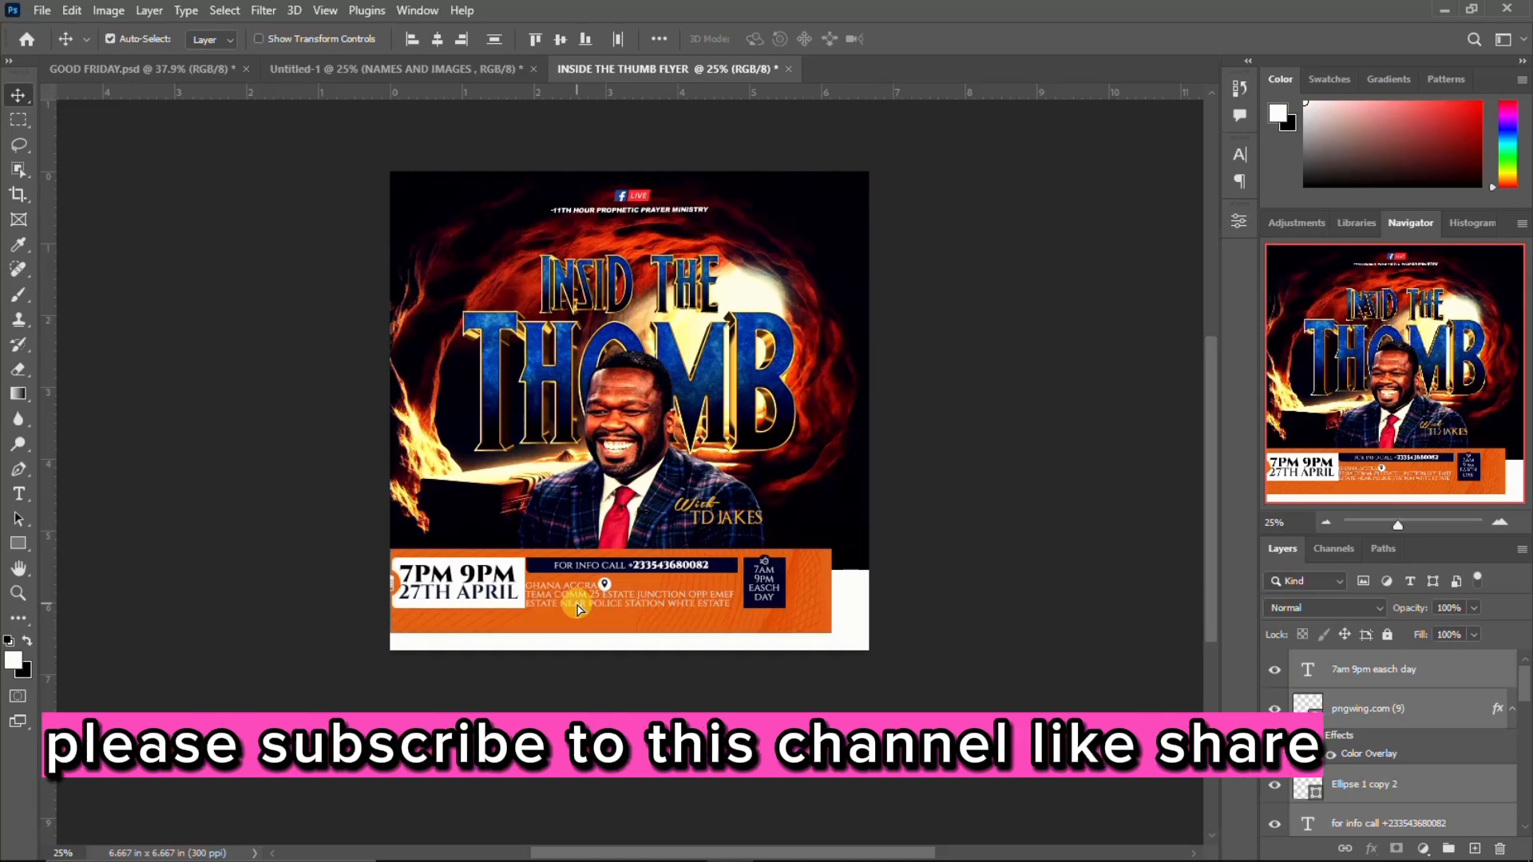
pyautogui.moveTo(585, 597); pyautogui.dragTo(628, 610)
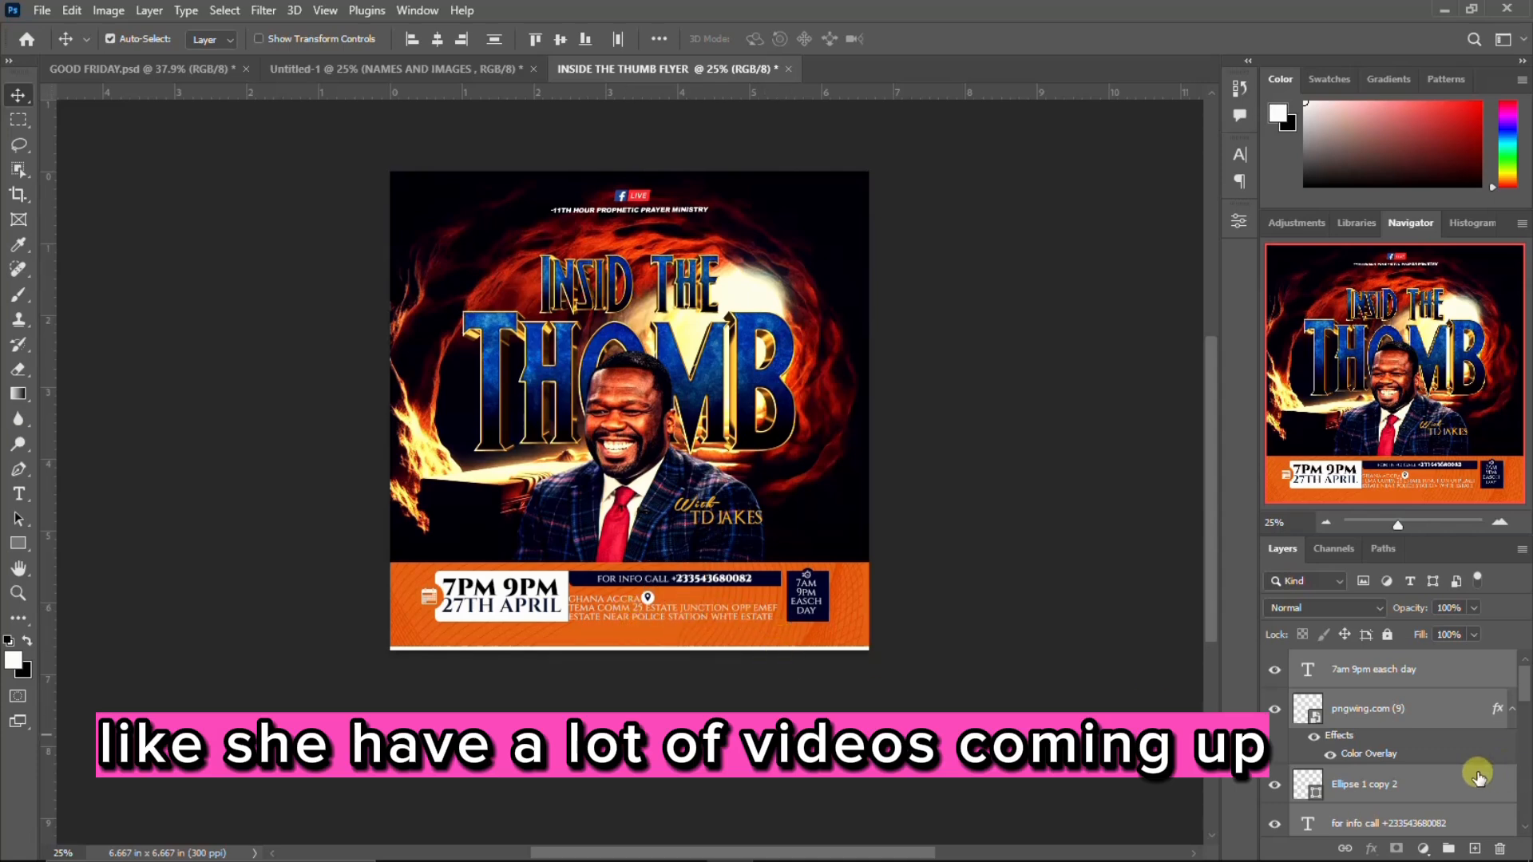
# Step: Scale the white Rectangle 1 behind the orange bar to about 109.17% so its upper edge extends slightly above the bar
pyautogui.click(1514, 717)
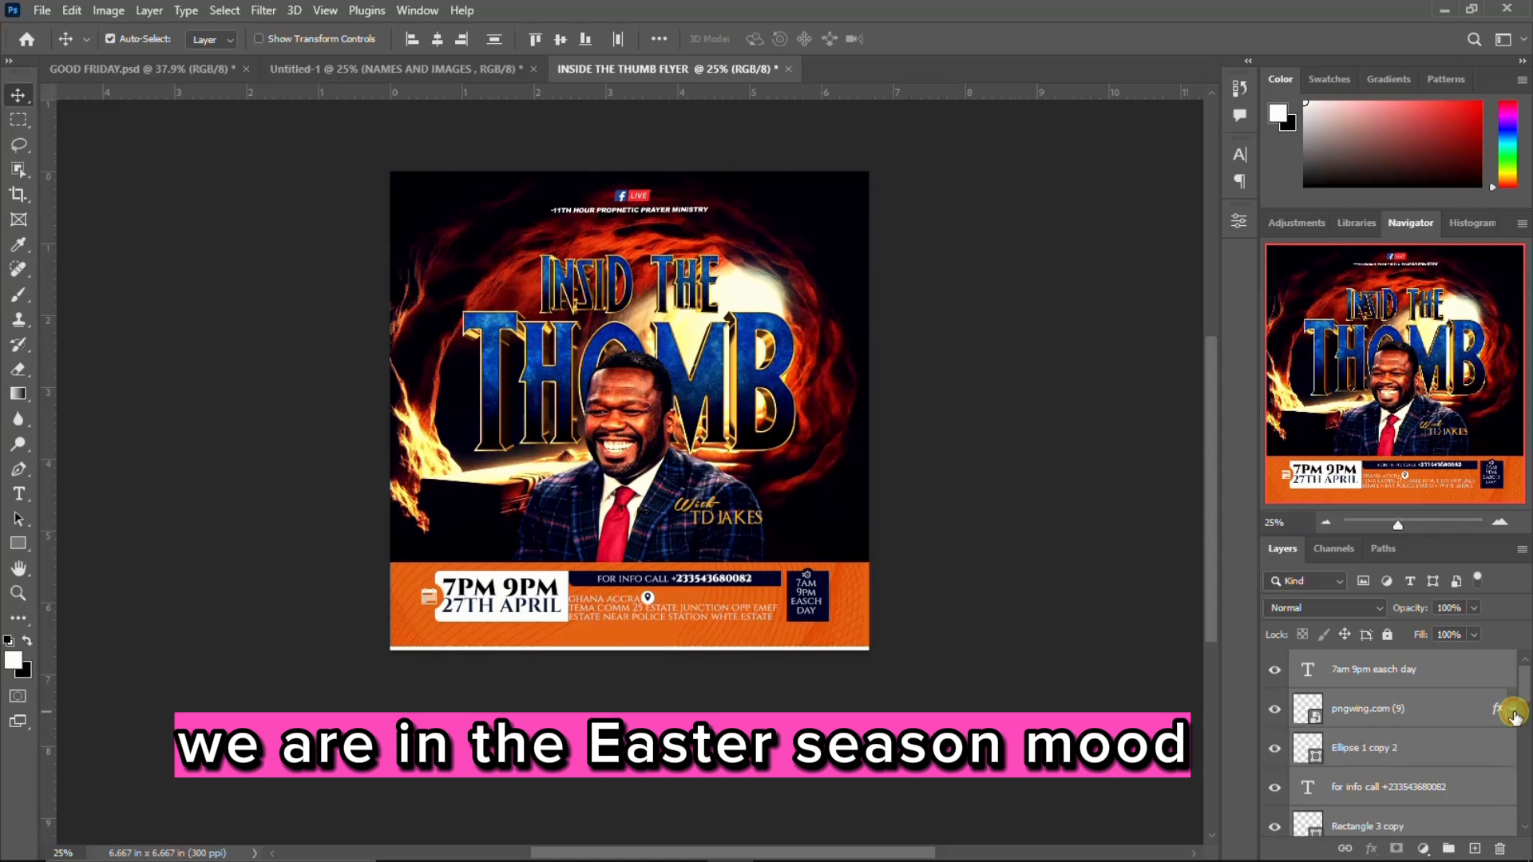
pyautogui.scroll(-3, 1349, 723)
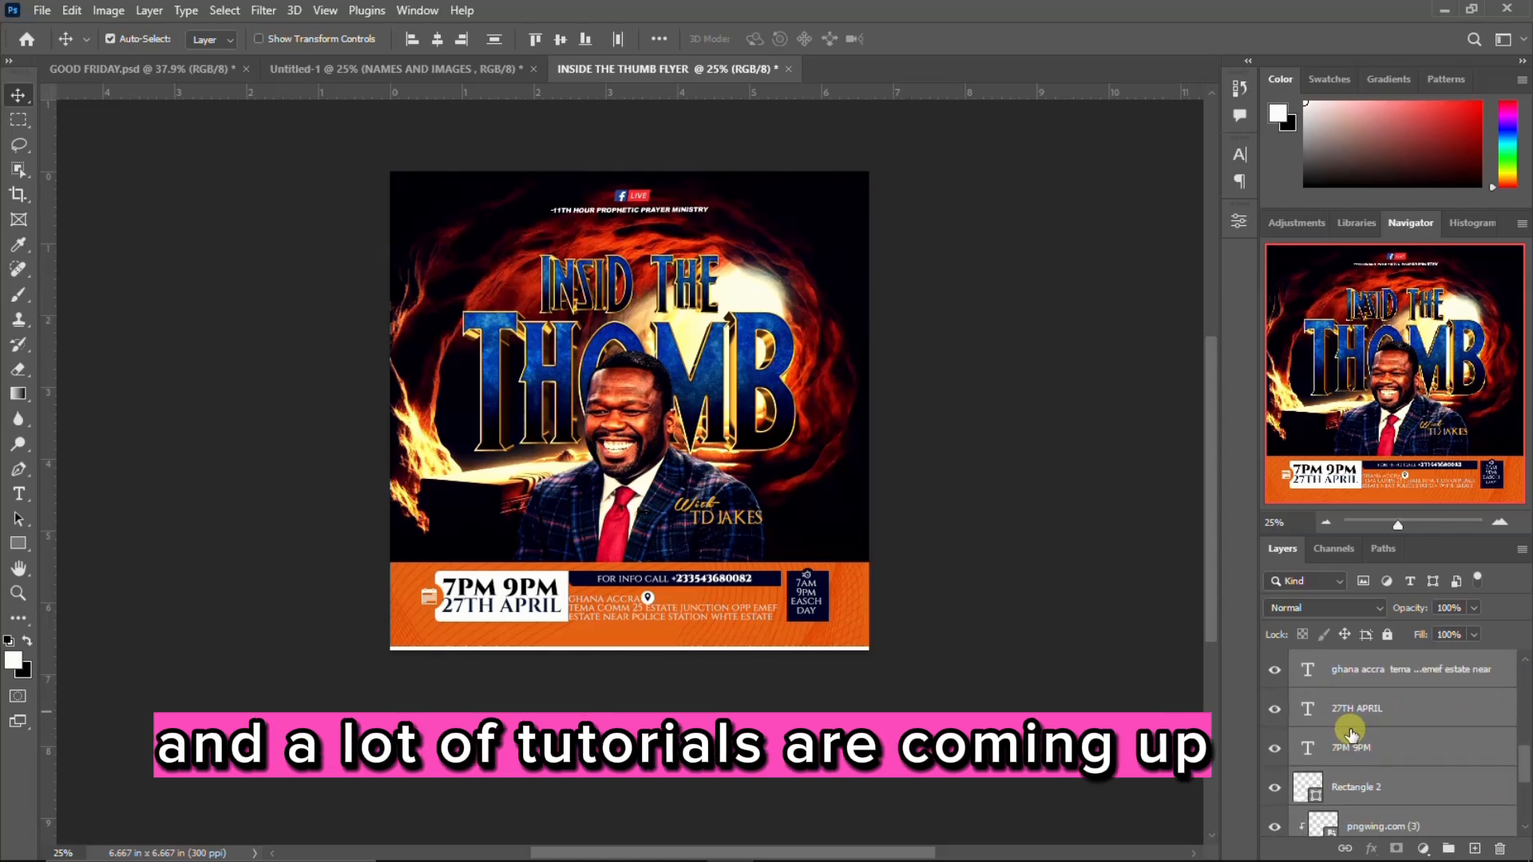
pyautogui.scroll(-5, 1349, 725)
pyautogui.click(1353, 721)
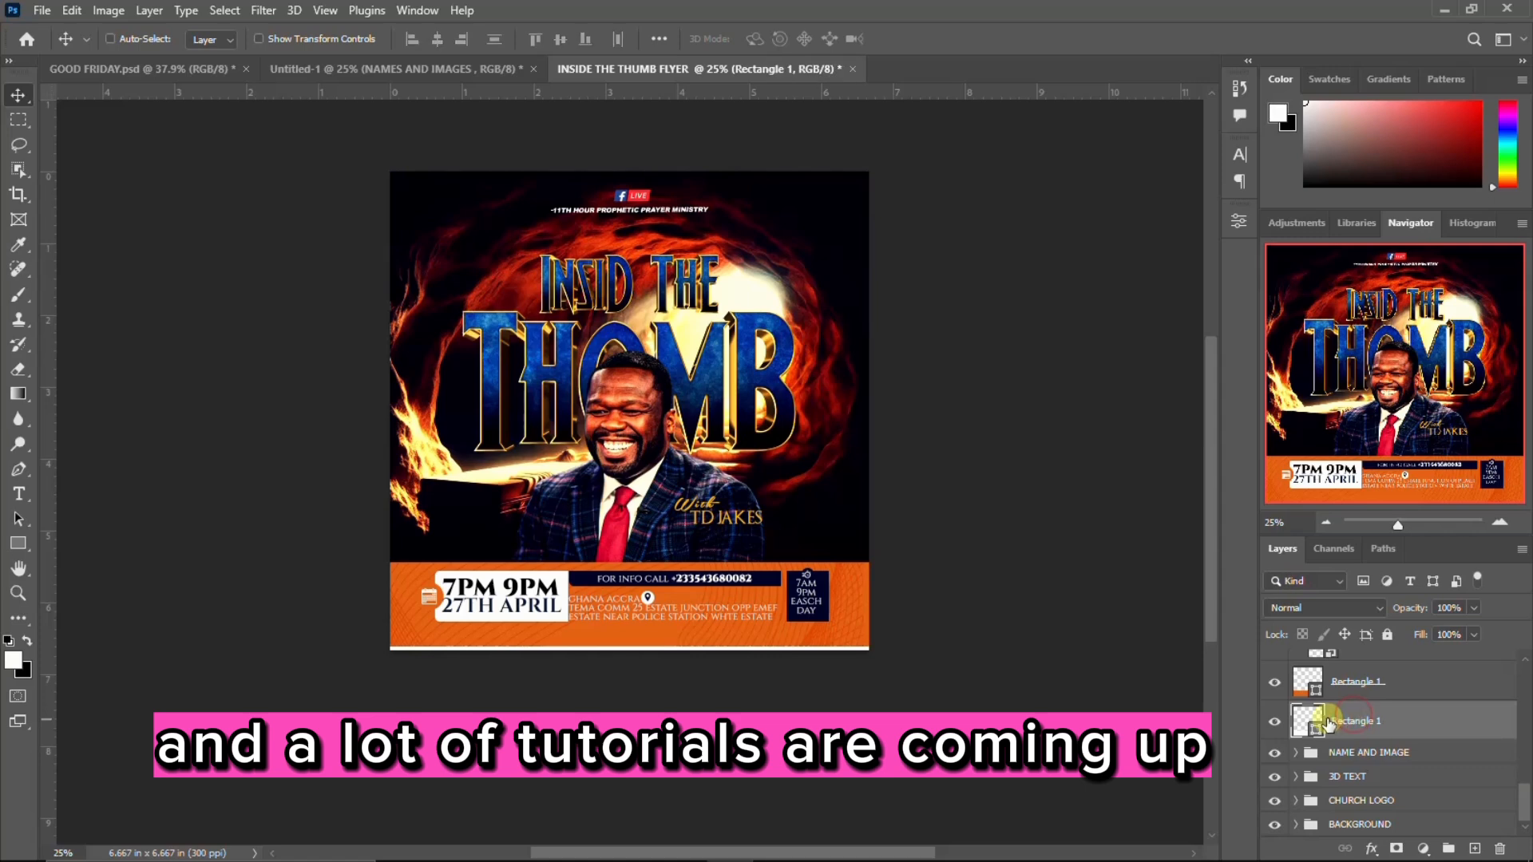
pyautogui.hotkey('ctrl', 't')
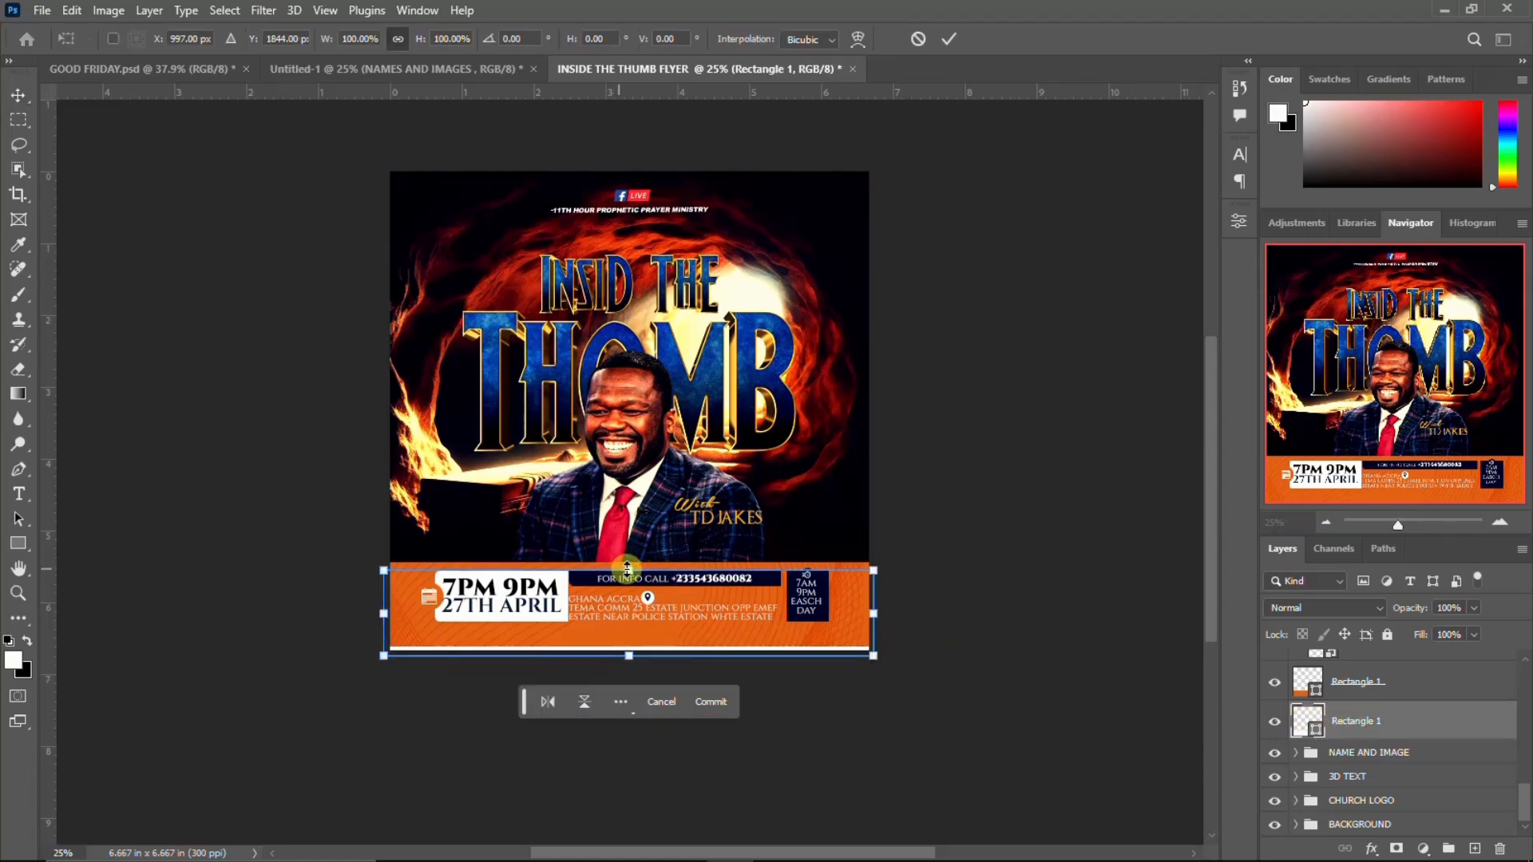
pyautogui.moveTo(628, 570); pyautogui.dragTo(628, 557)
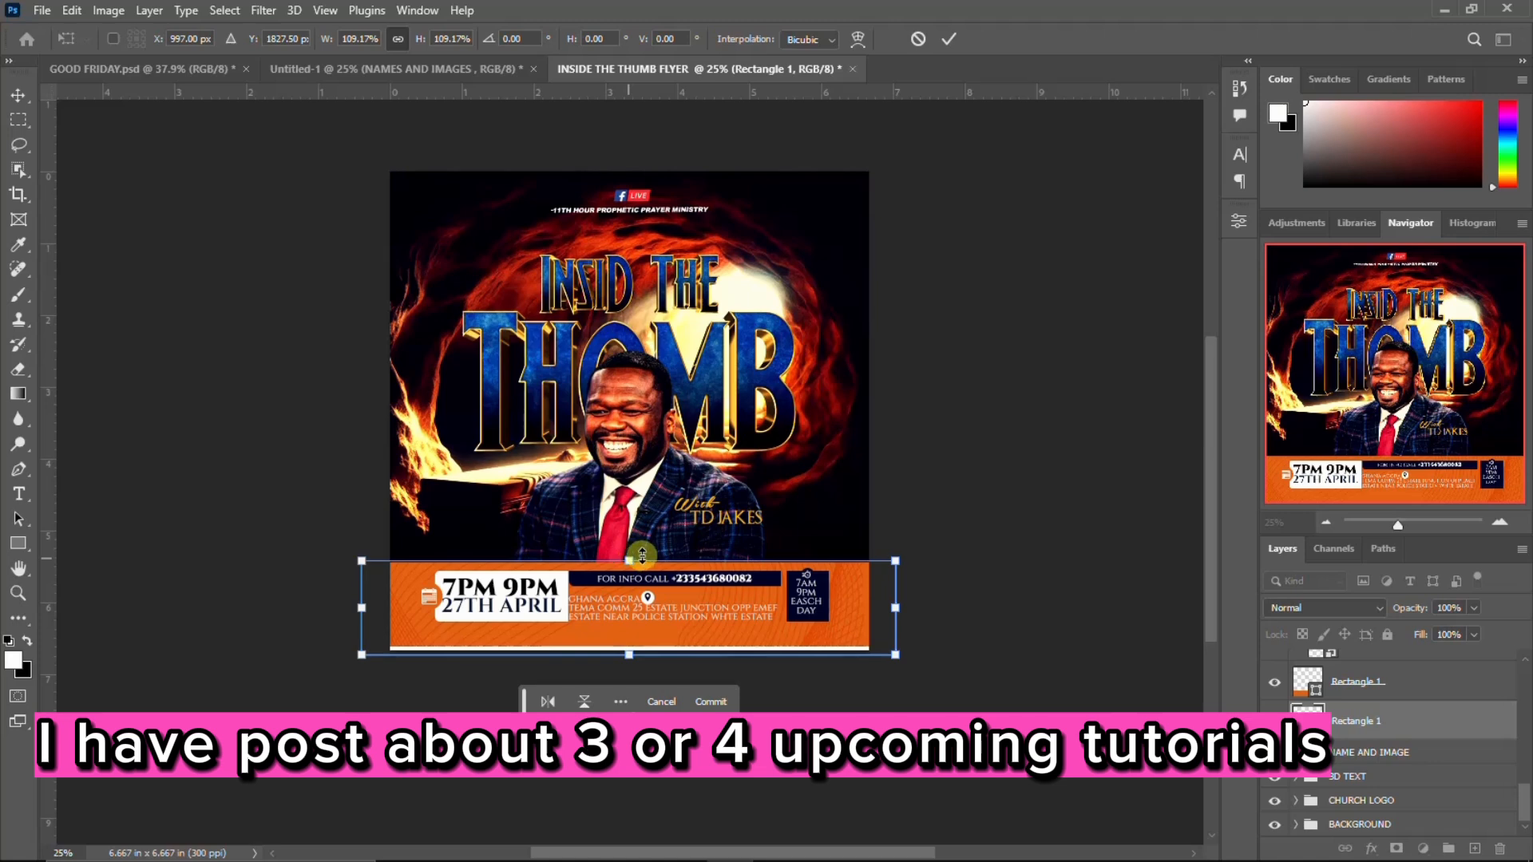
pyautogui.press('Return')
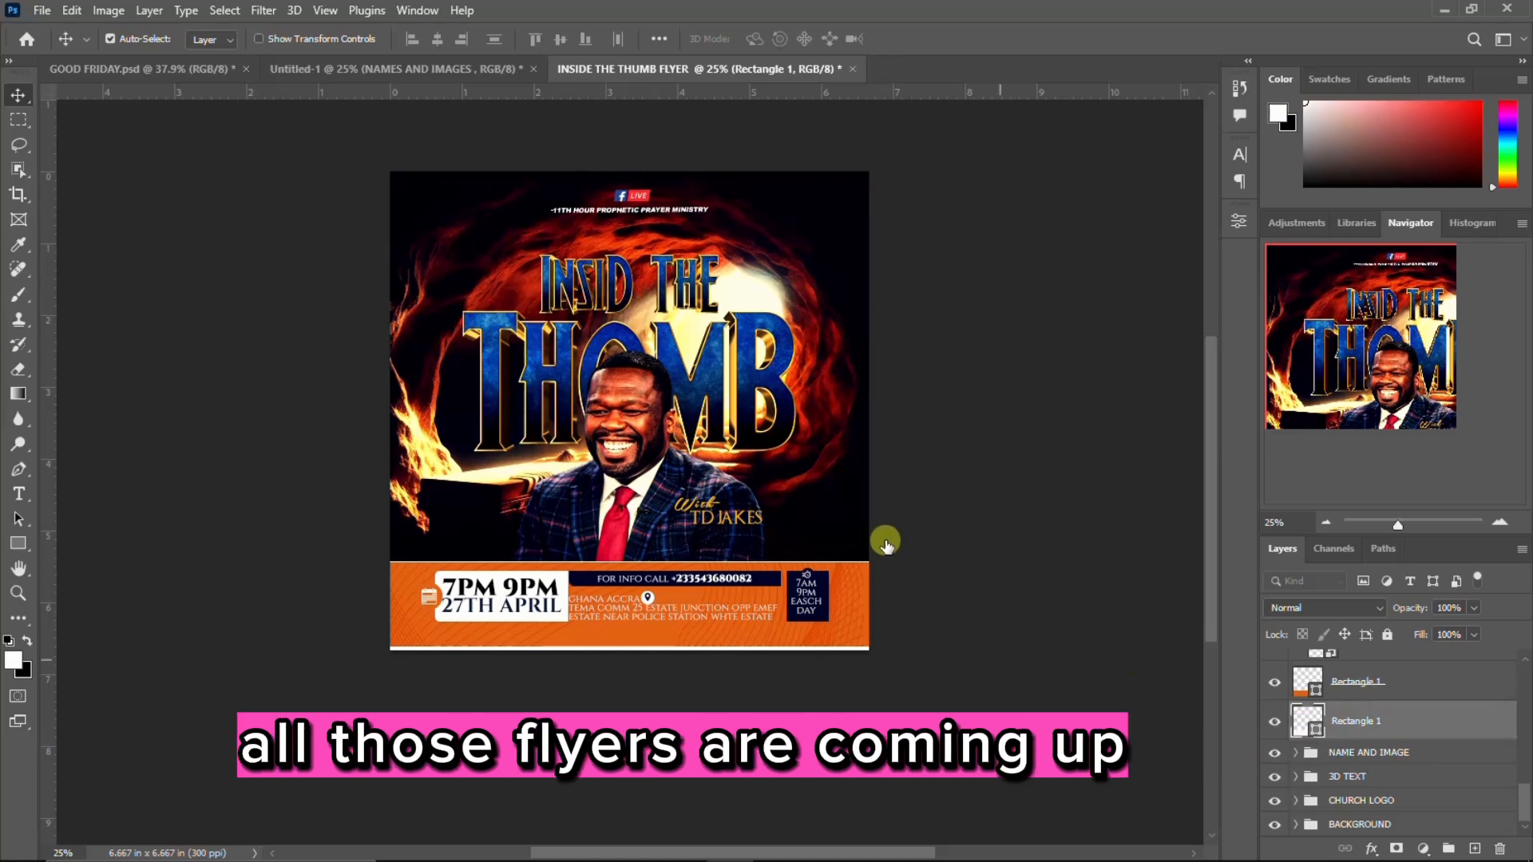
# Step: Group the white rectangle with all the copied bottom bar layers and name the group DOWN DETAILS
pyautogui.scroll(3, 870, 511)
pyautogui.scroll(8, 1369, 703)
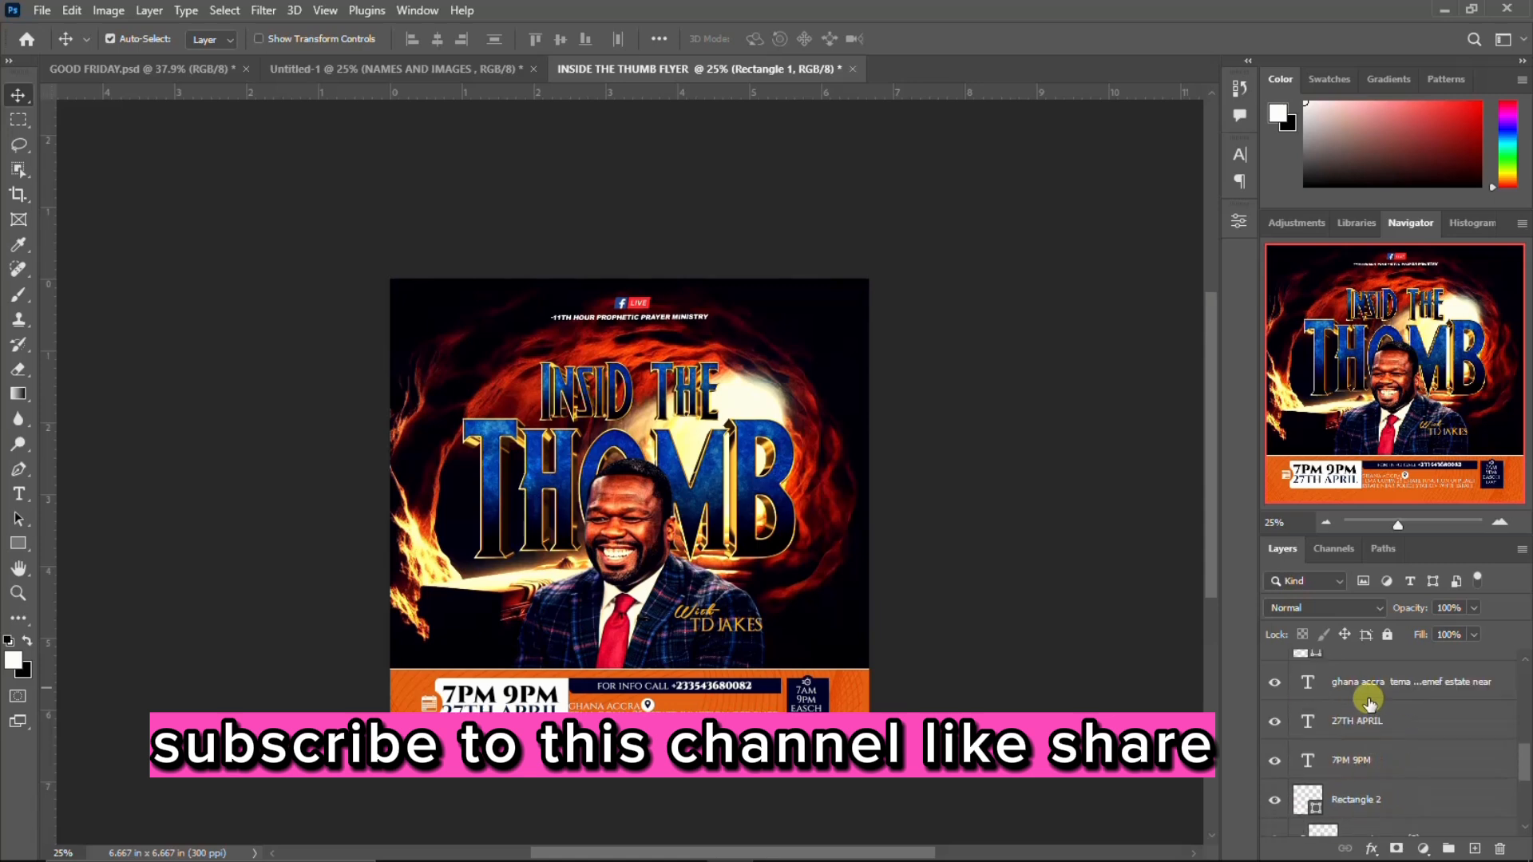
pyautogui.keyDown('shift'); pyautogui.click(1366, 675); pyautogui.keyUp('shift')
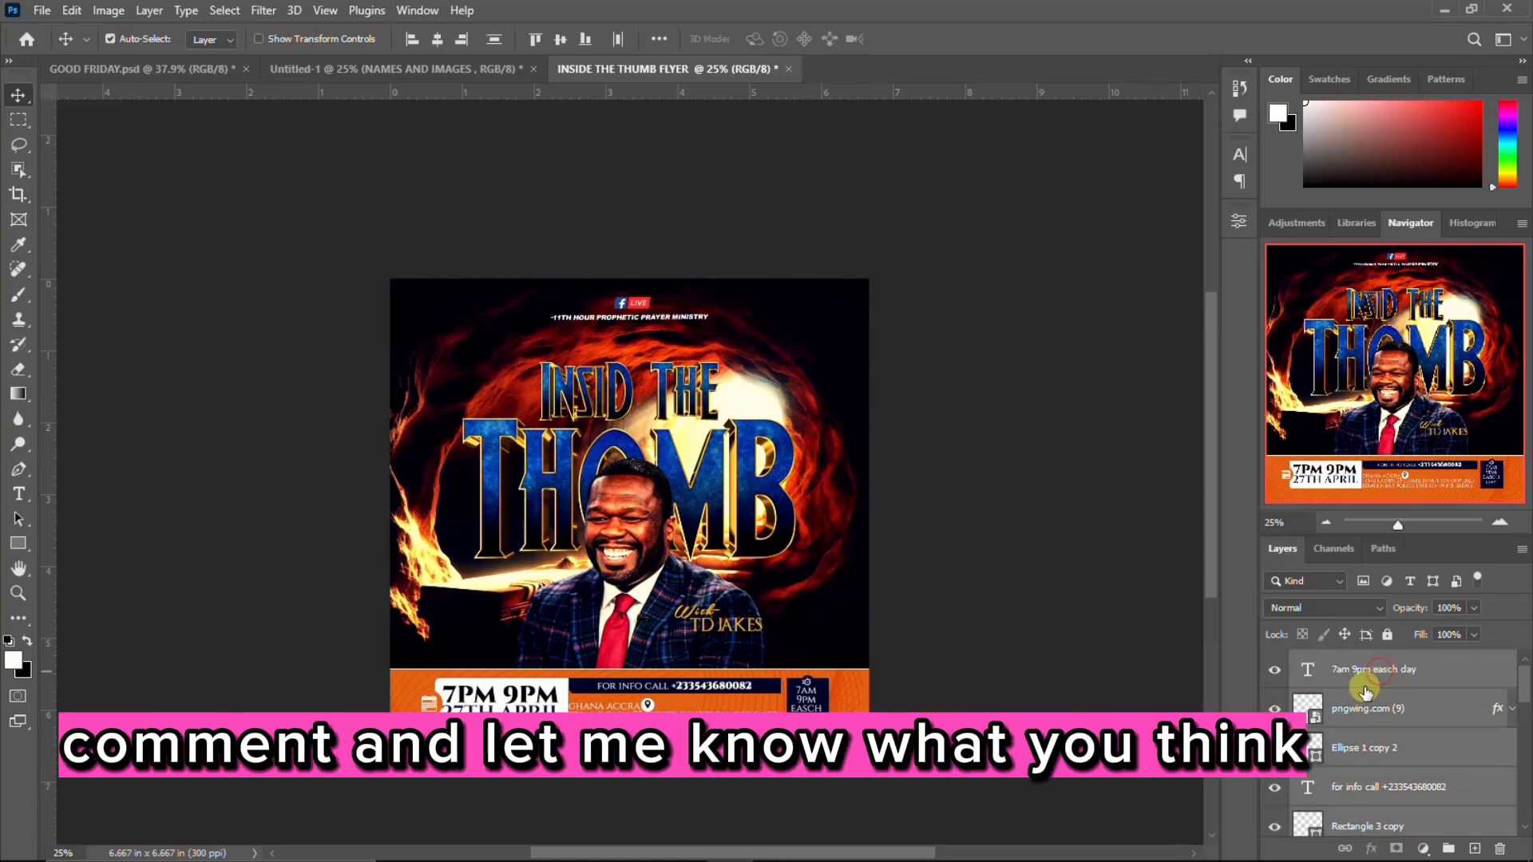
pyautogui.hotkey('ctrl', 'g')
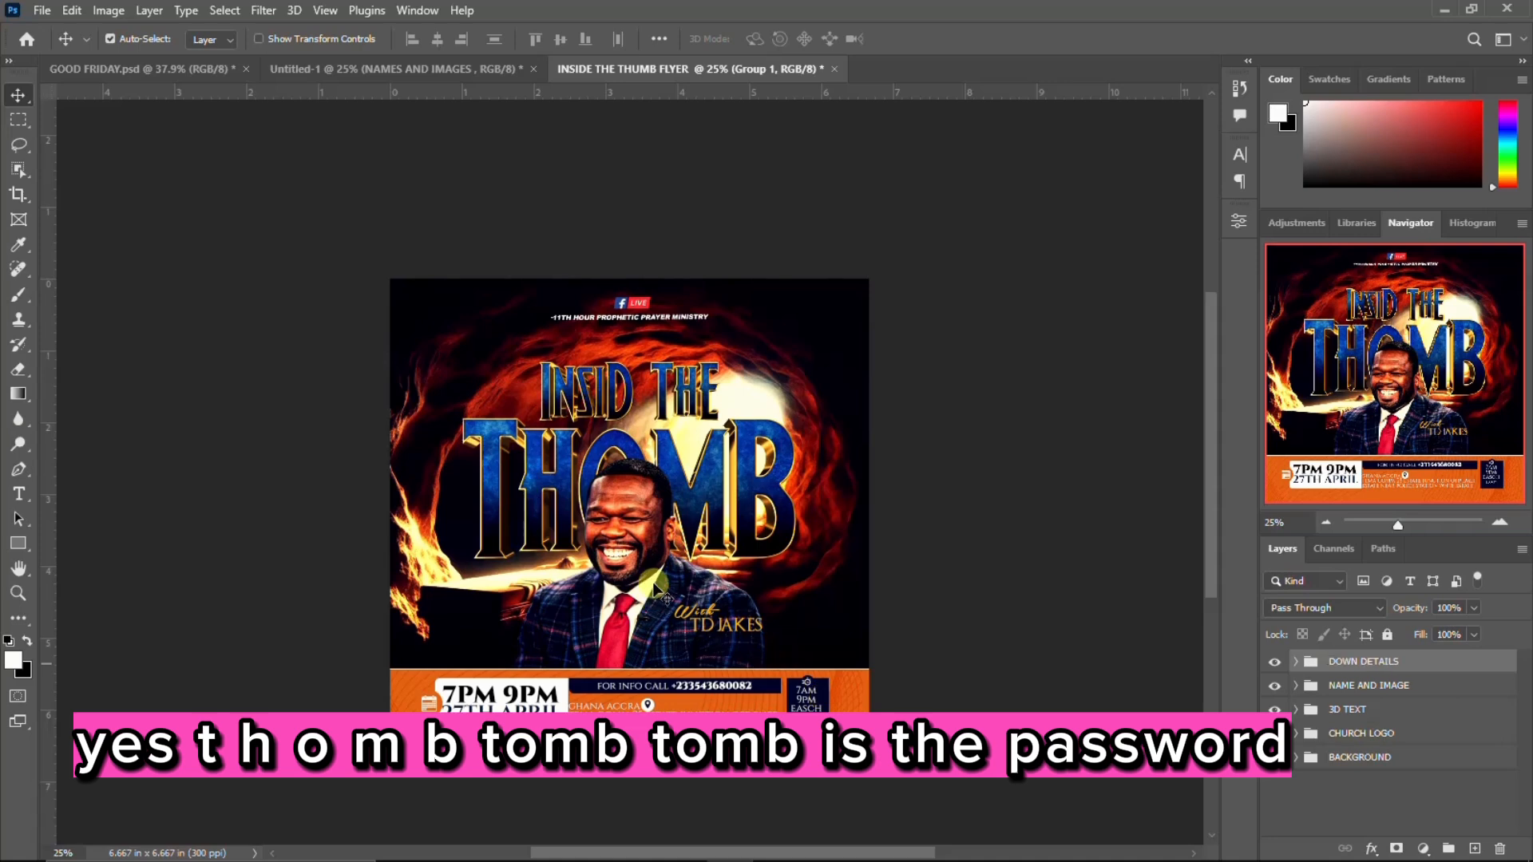
pyautogui.click(22, 95)
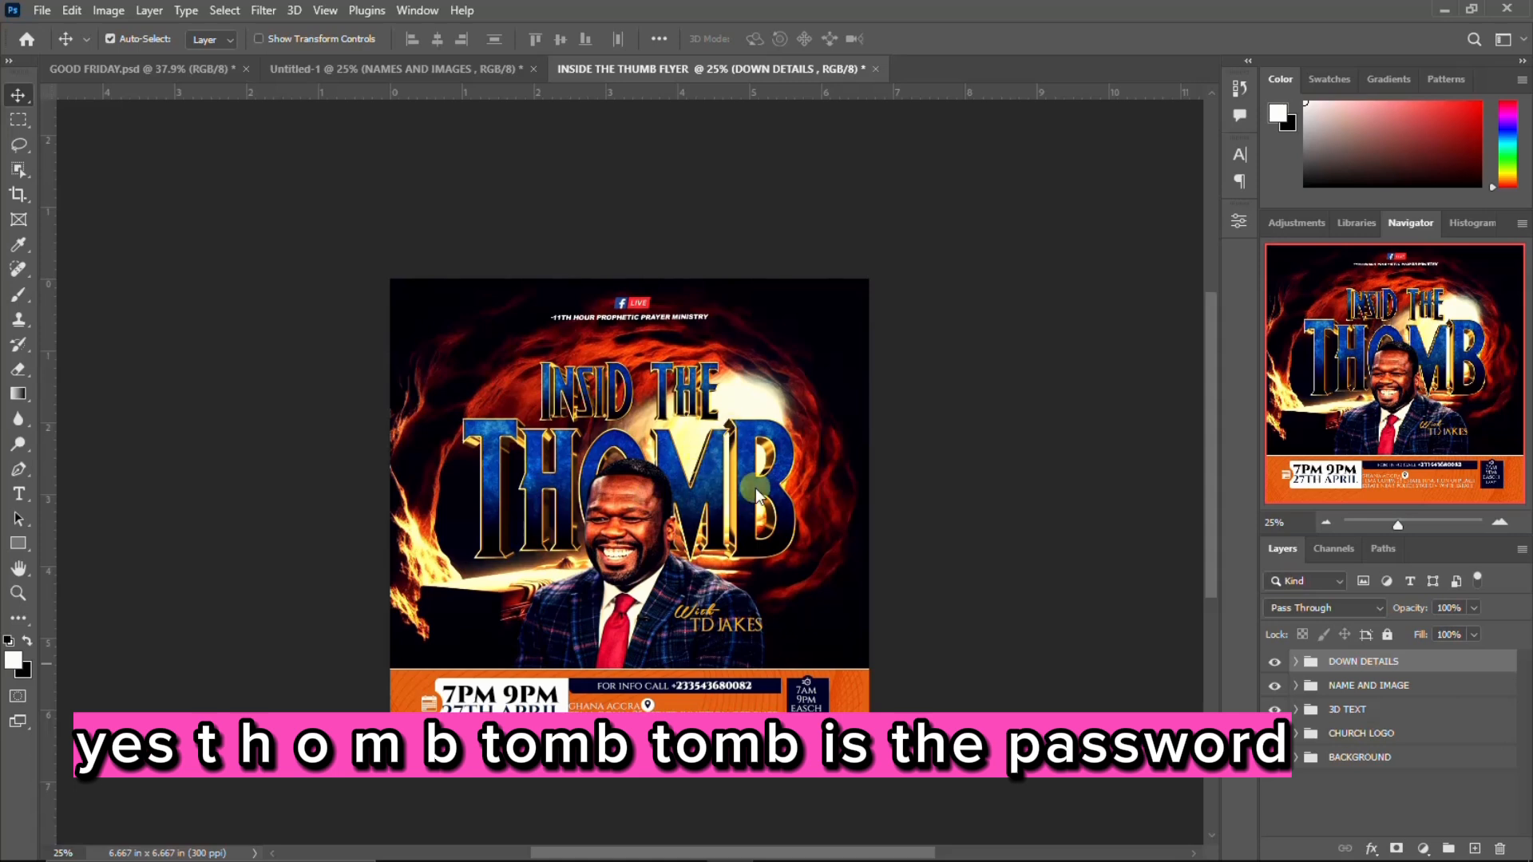
pyautogui.scroll(1, 741, 537)
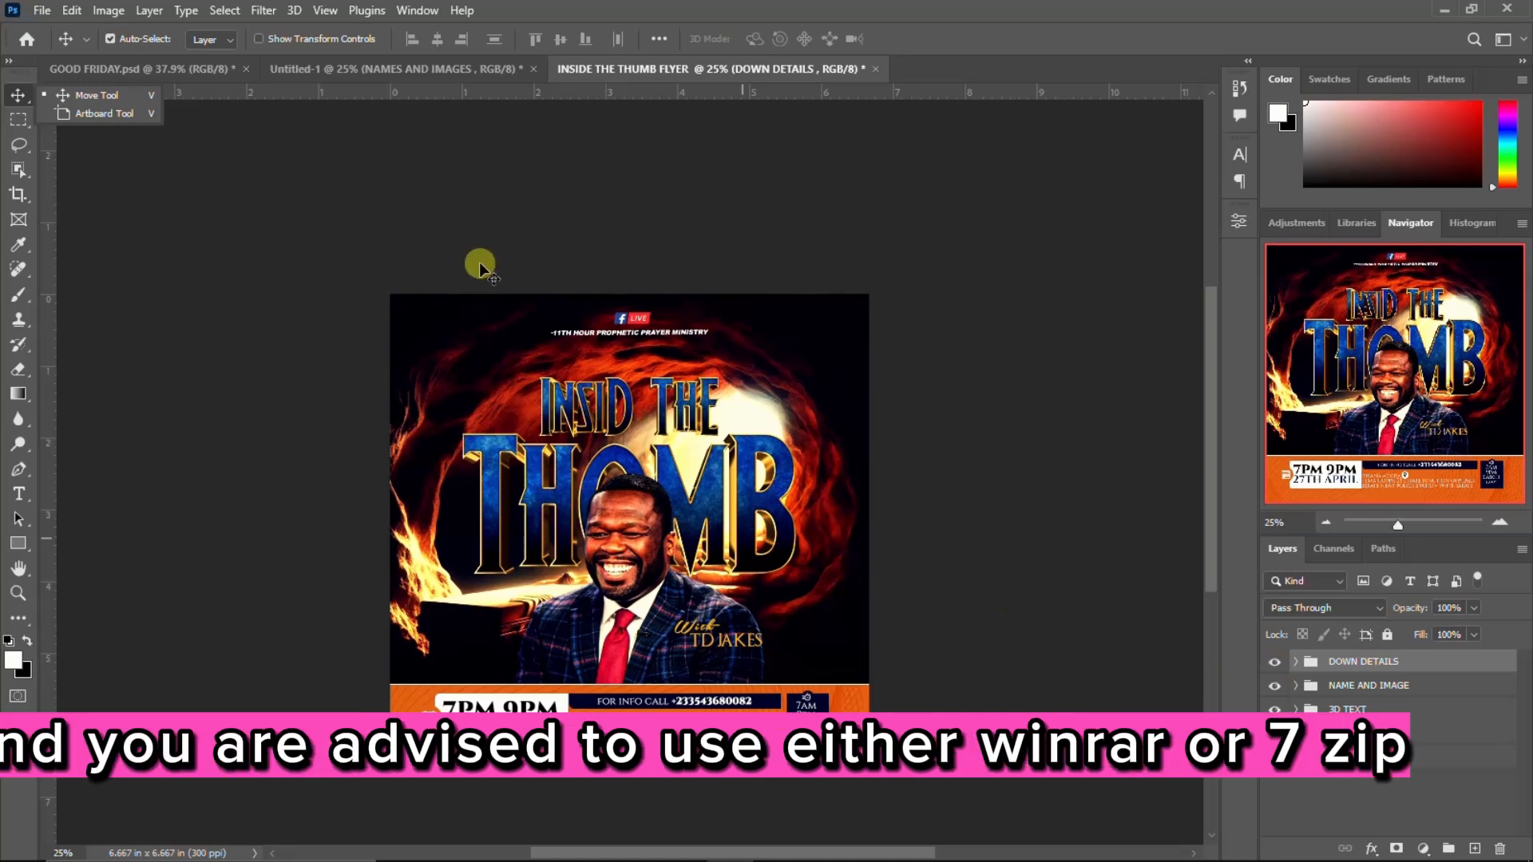
pyautogui.click(441, 35)
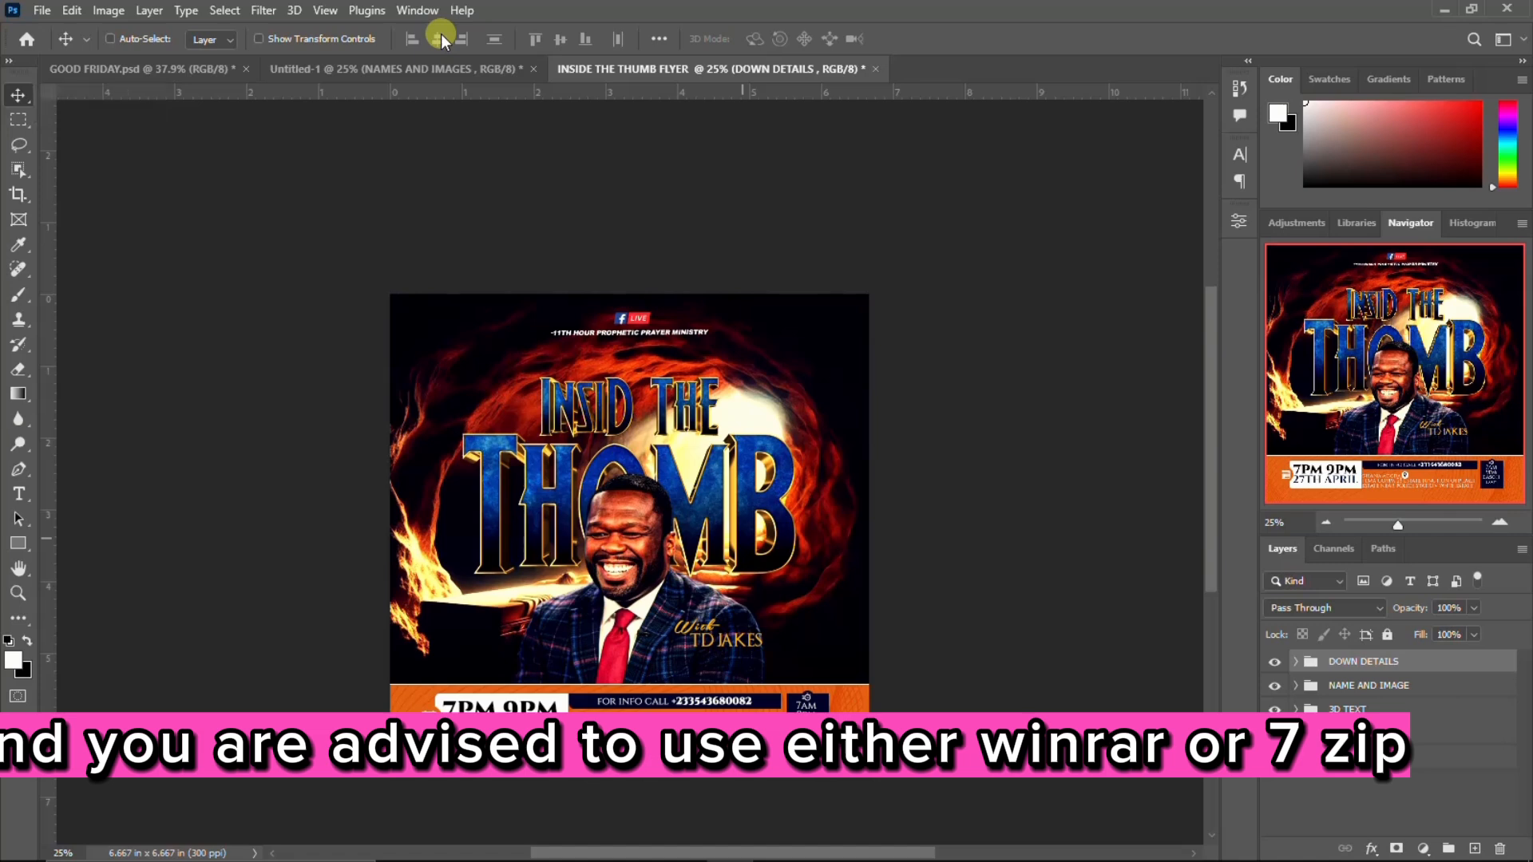
# Step: Show the guides, examine the finished flyer's layout against them up close and as a whole, and hide the guides again
pyautogui.hotkey('ctrl', ';')
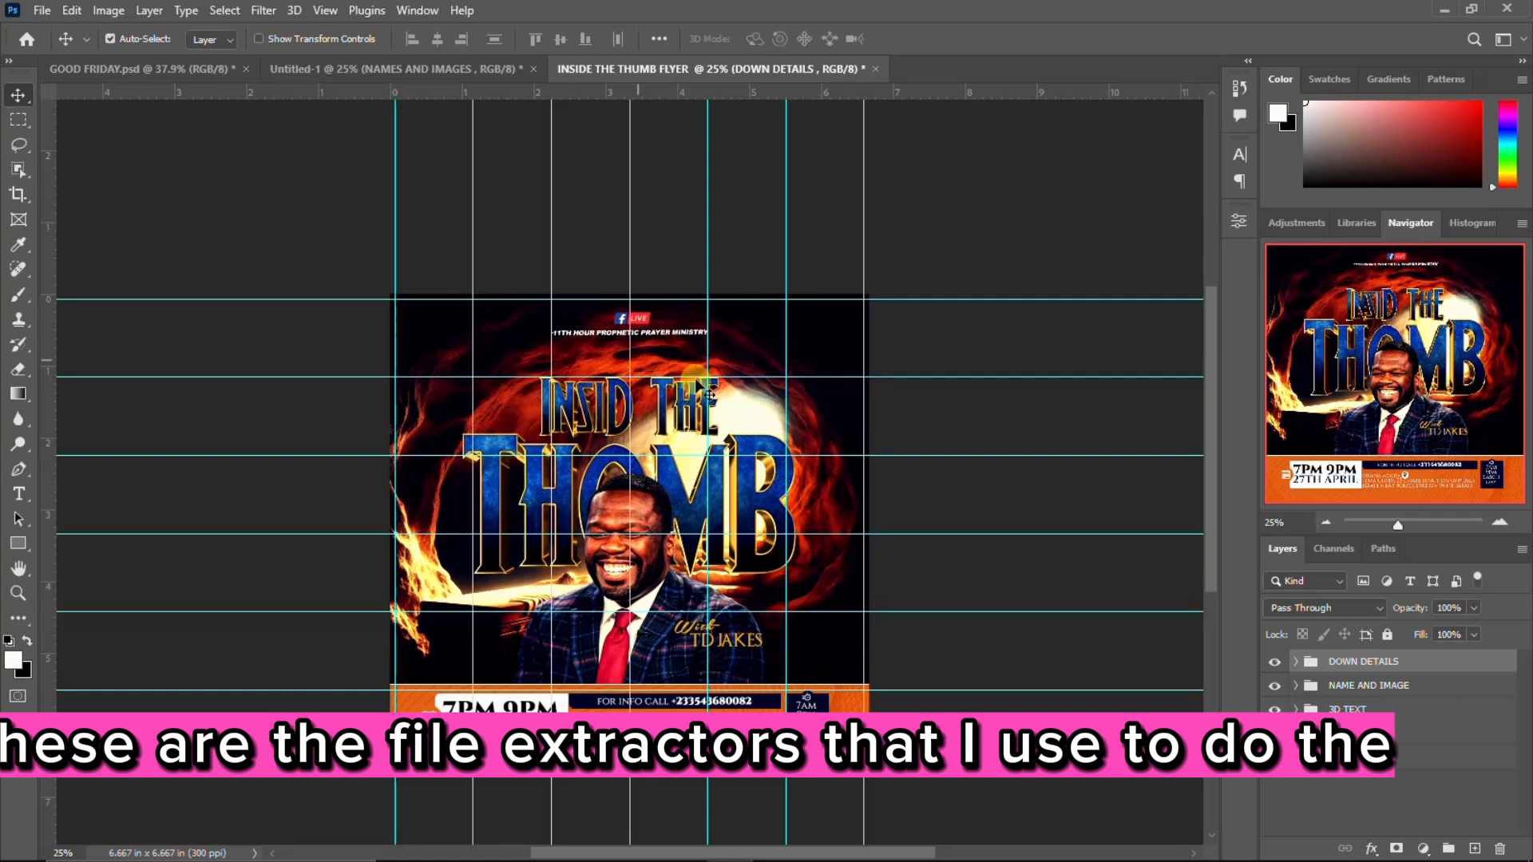
pyautogui.scroll(-1, 640, 352)
pyautogui.scroll(-3, 641, 353)
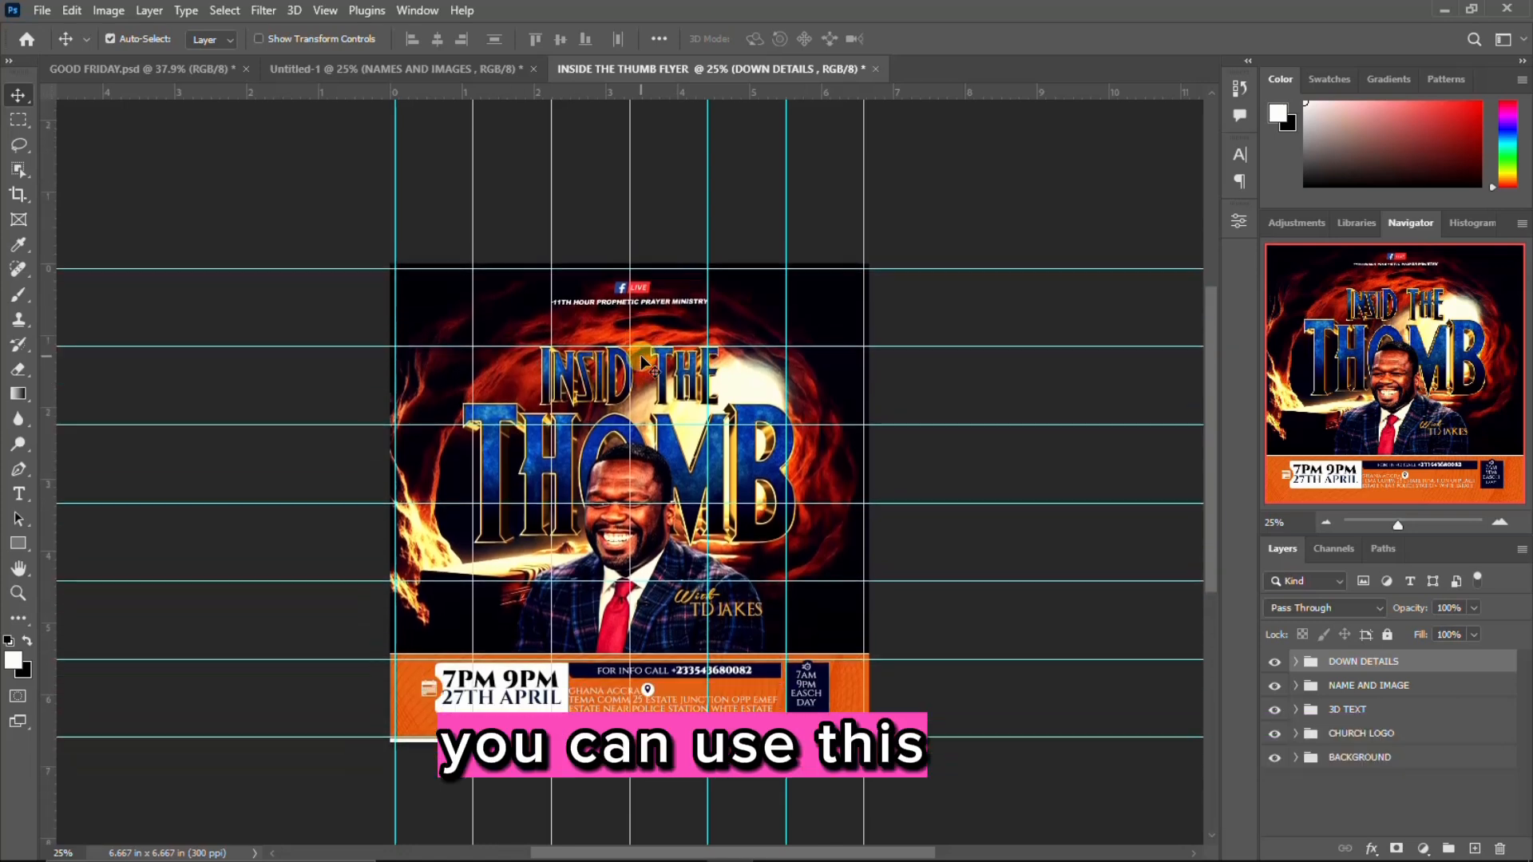
pyautogui.scroll(2, 641, 359)
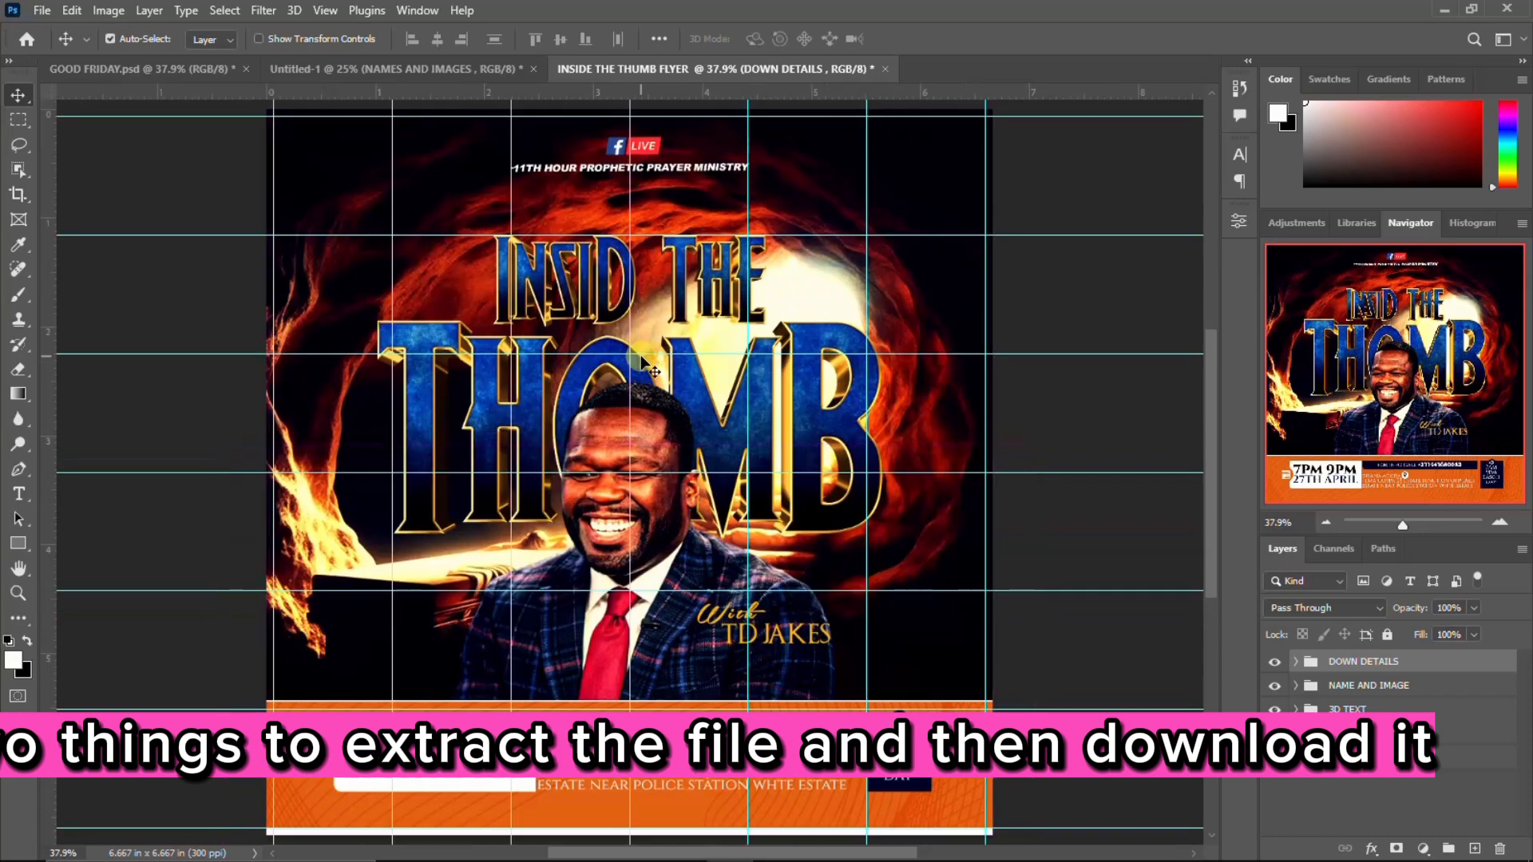
pyautogui.scroll(-1, 641, 362)
pyautogui.scroll(-3, 641, 363)
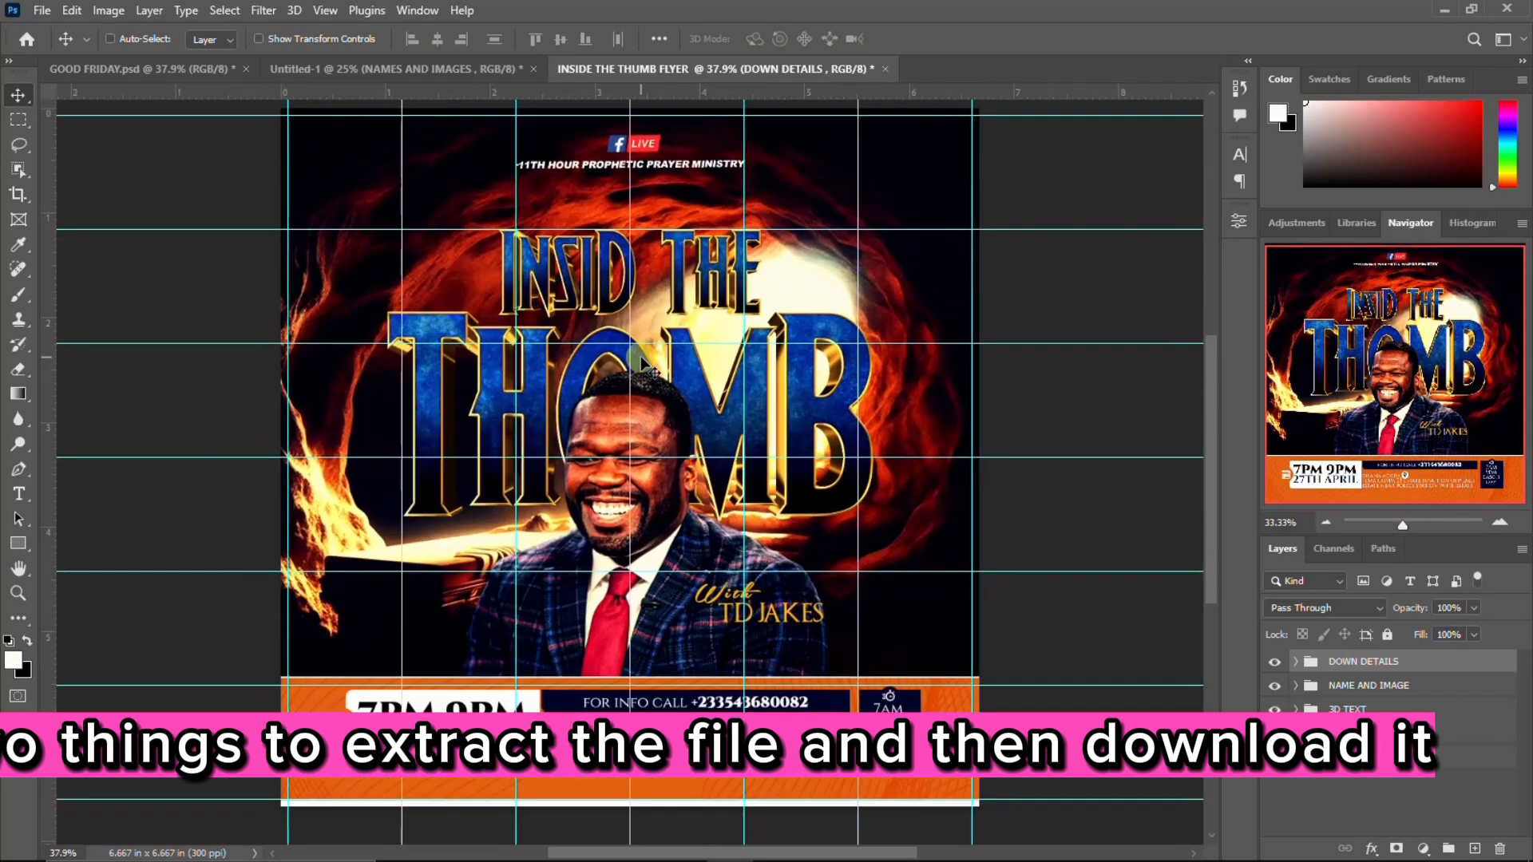
pyautogui.scroll(-1, 640, 356)
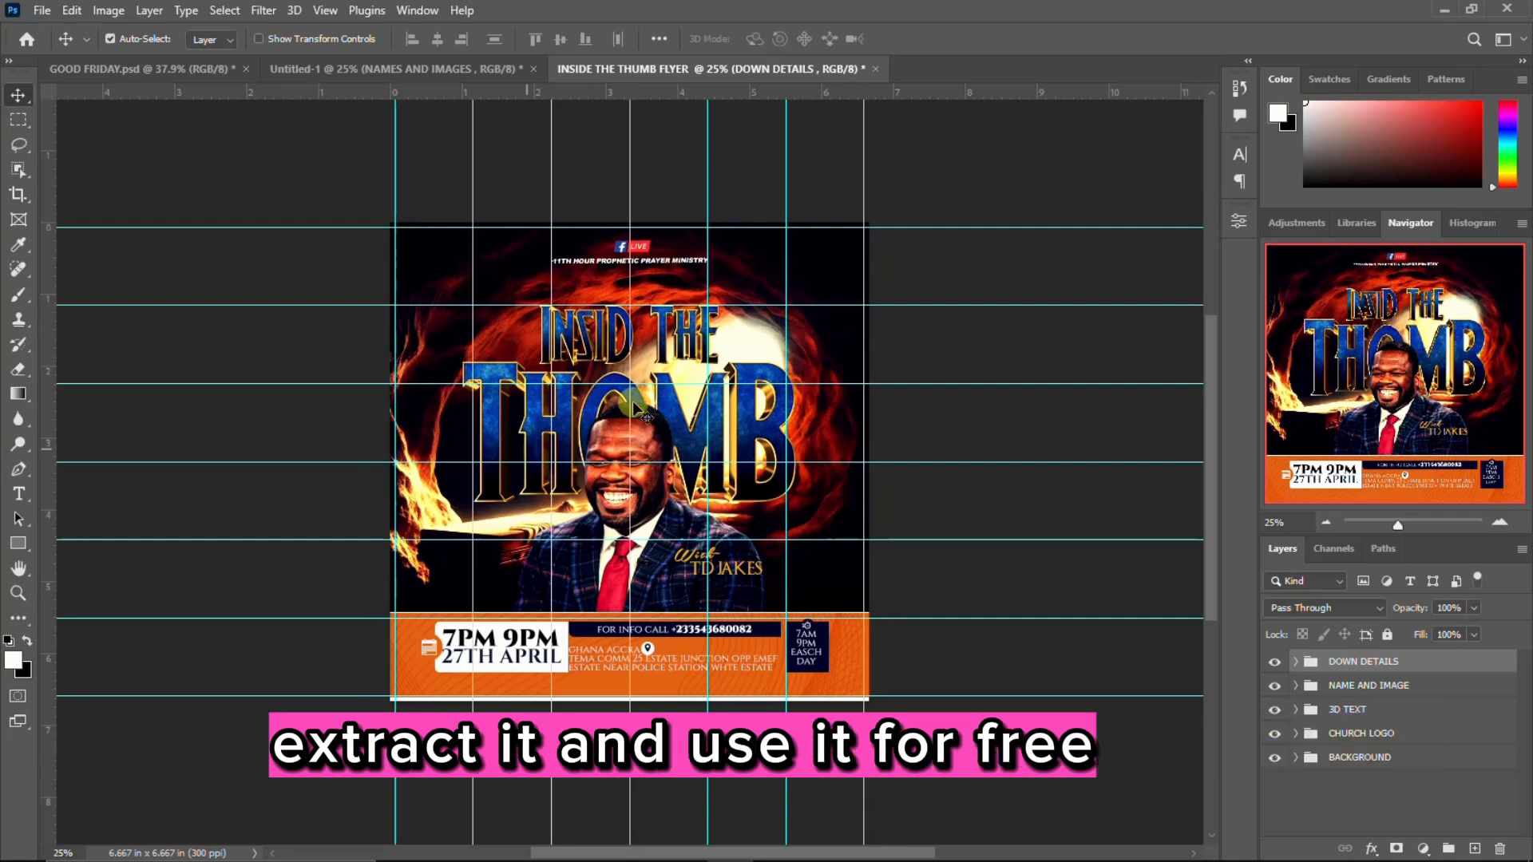
pyautogui.hotkey('ctrl', ';')
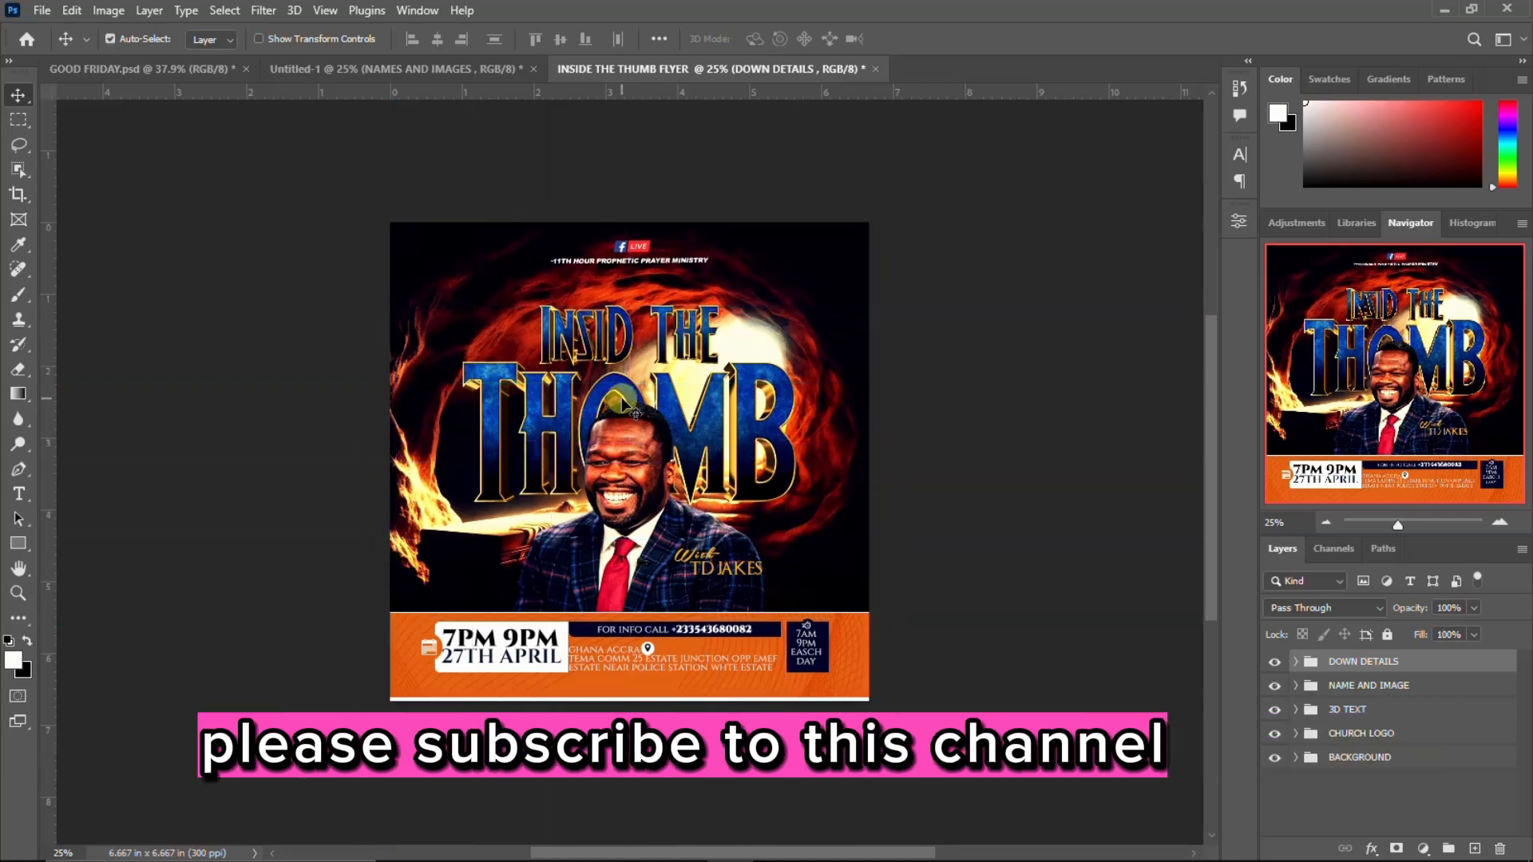